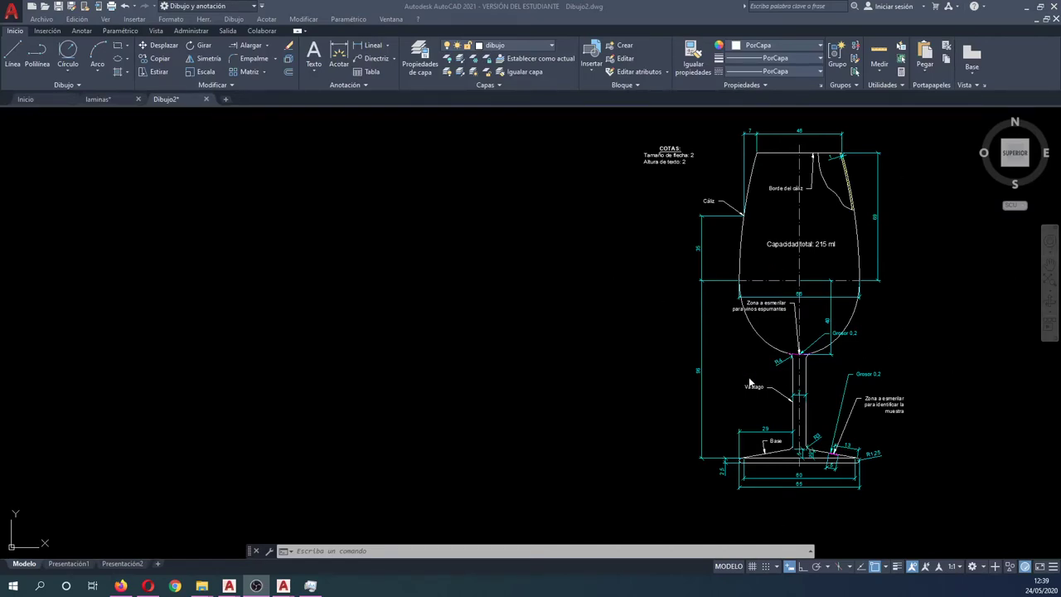
- Zoom and pan around the reference wine glass drawing, inspecting its 40 bowl dimension
{"action": "left_click", "coordinate": [617, 337]}
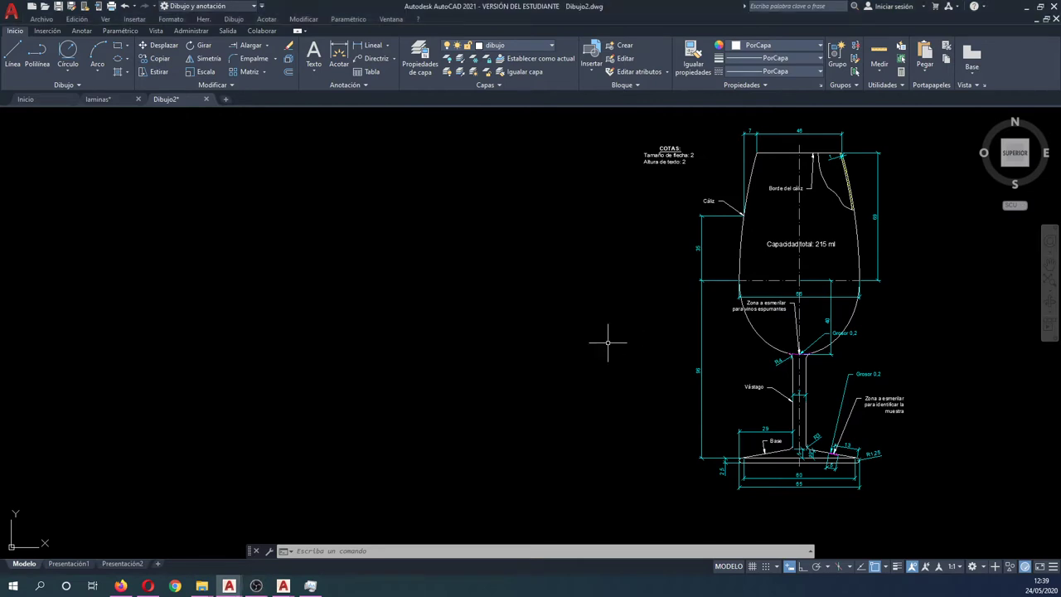
{"action": "scroll", "coordinate": [593, 363], "scroll_direction": "down", "scroll_amount": 2}
{"action": "scroll", "coordinate": [650, 255], "scroll_direction": "up", "scroll_amount": 1}
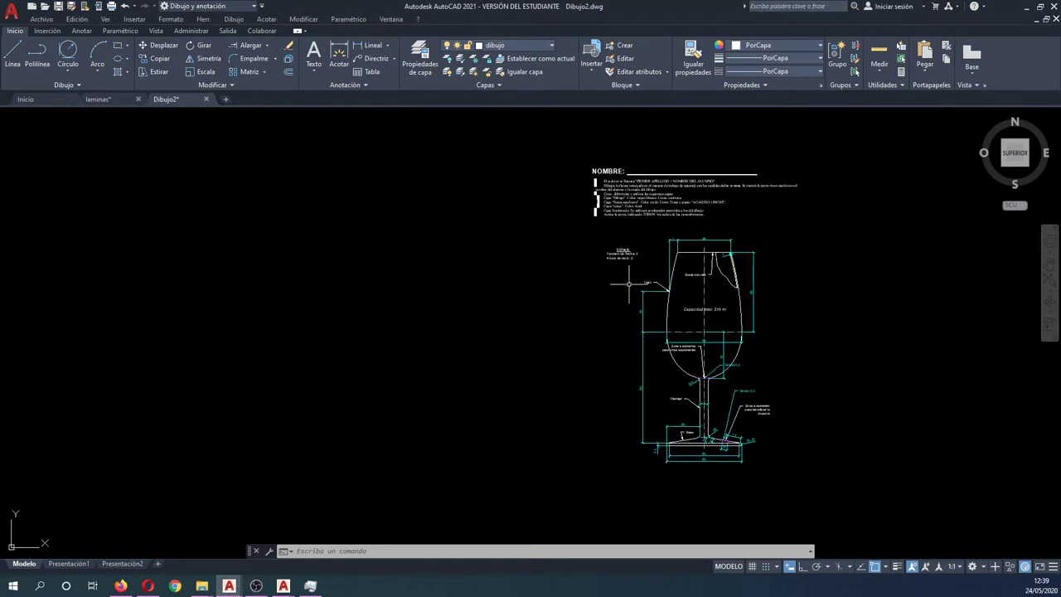
{"action": "scroll", "coordinate": [679, 315], "scroll_direction": "up", "scroll_amount": 1}
{"action": "scroll", "coordinate": [679, 332], "scroll_direction": "up", "scroll_amount": 1}
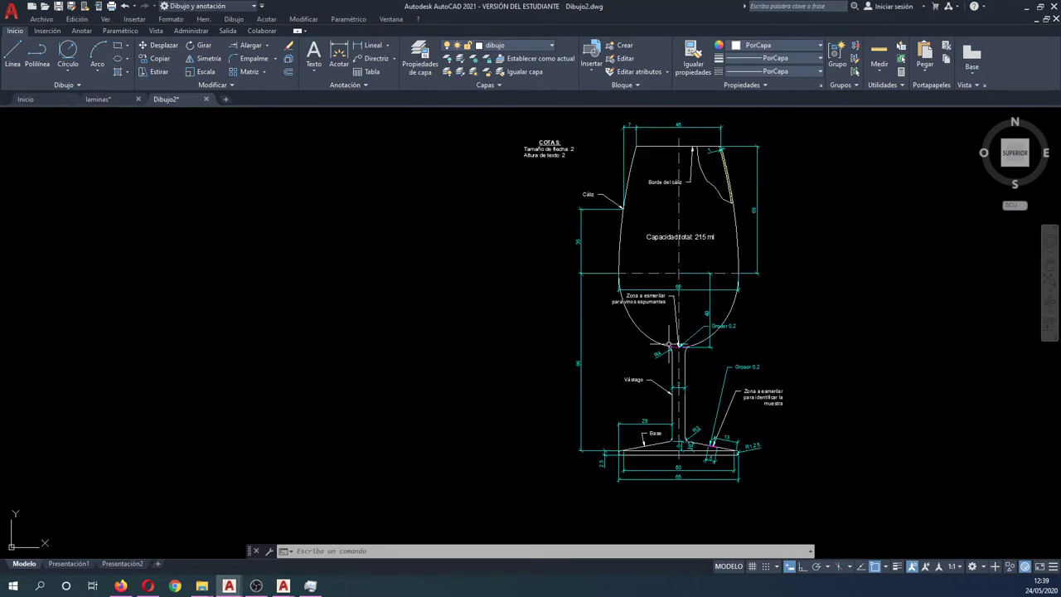
{"action": "scroll", "coordinate": [662, 348], "scroll_direction": "up", "scroll_amount": 5}
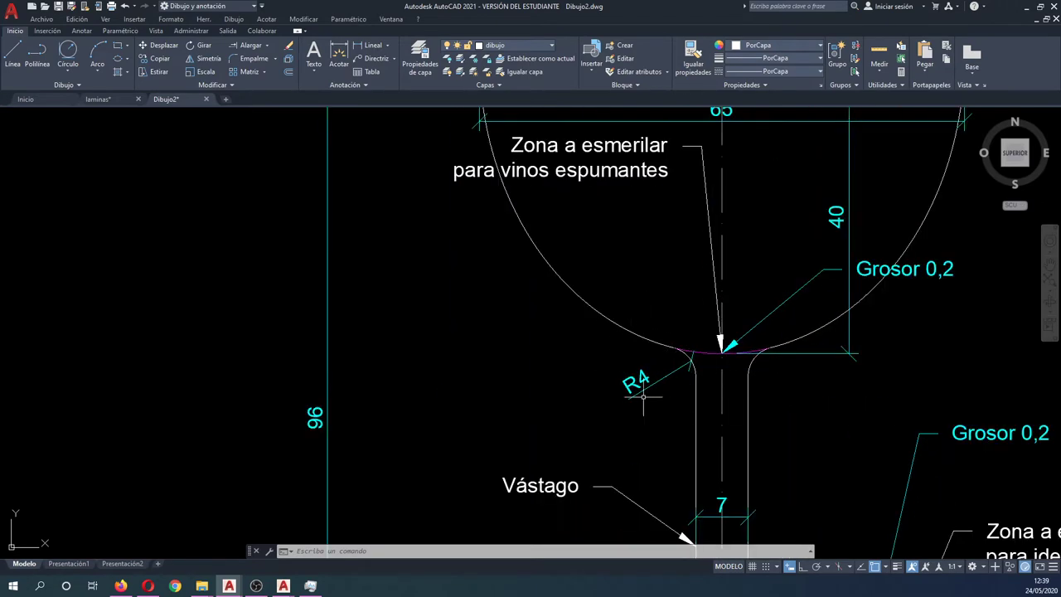
{"action": "scroll", "coordinate": [675, 378], "scroll_direction": "down", "scroll_amount": 4}
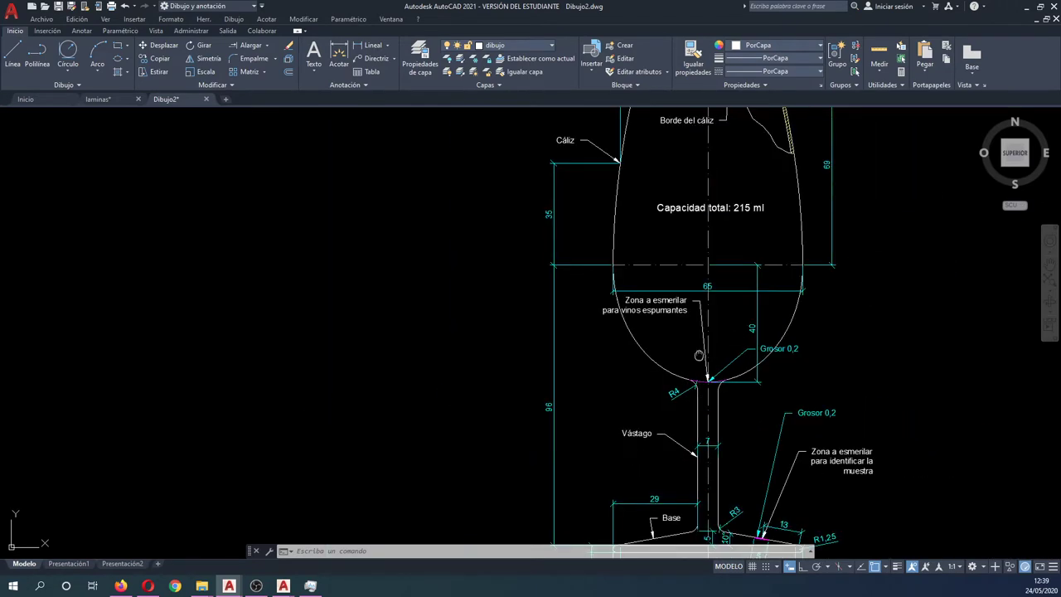
{"action": "middle_click_drag", "start_coordinate": [699, 355], "coordinate": [691, 376]}
{"action": "scroll", "coordinate": [691, 377], "scroll_direction": "down", "scroll_amount": 2}
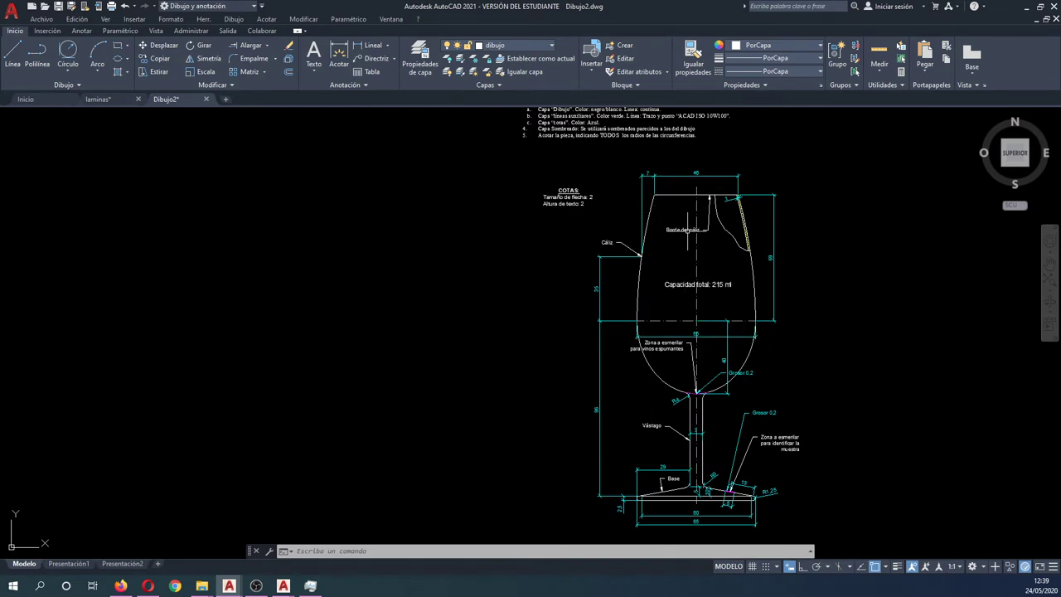
{"action": "scroll", "coordinate": [630, 112], "scroll_direction": "up", "scroll_amount": 2}
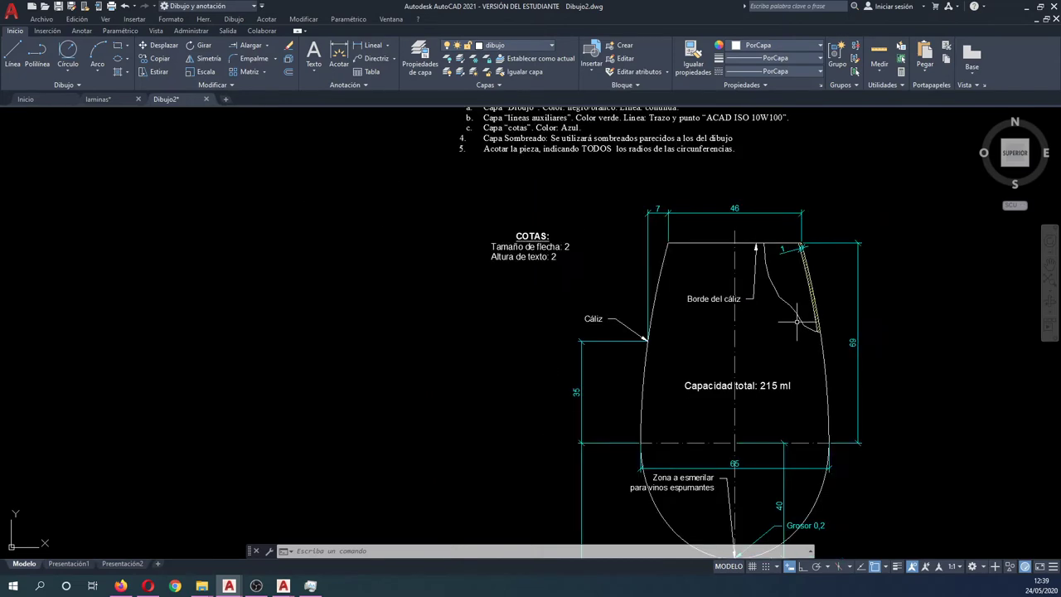
{"action": "scroll", "coordinate": [560, 176], "scroll_direction": "up", "scroll_amount": 1}
{"action": "scroll", "coordinate": [561, 176], "scroll_direction": "up", "scroll_amount": 1}
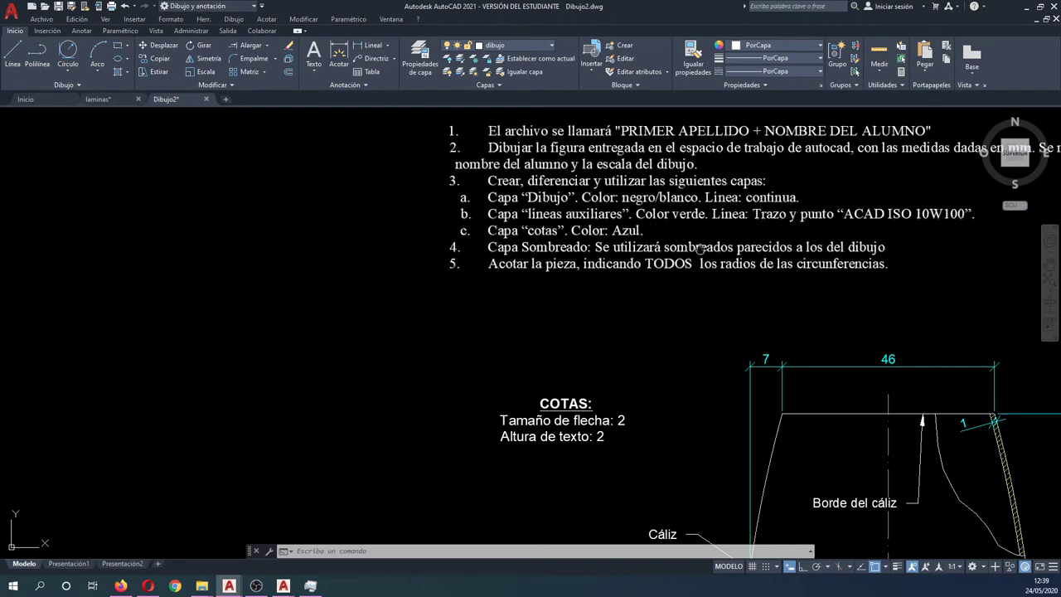
{"action": "middle_click_drag", "start_coordinate": [947, 160], "coordinate": [695, 188]}
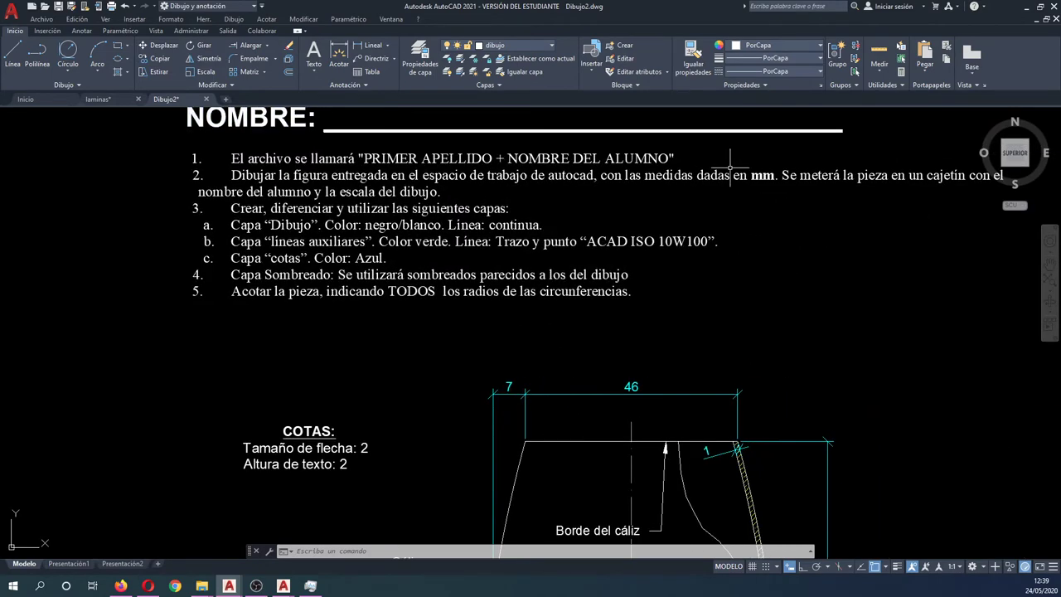
{"action": "scroll", "coordinate": [891, 196], "scroll_direction": "down", "scroll_amount": 4}
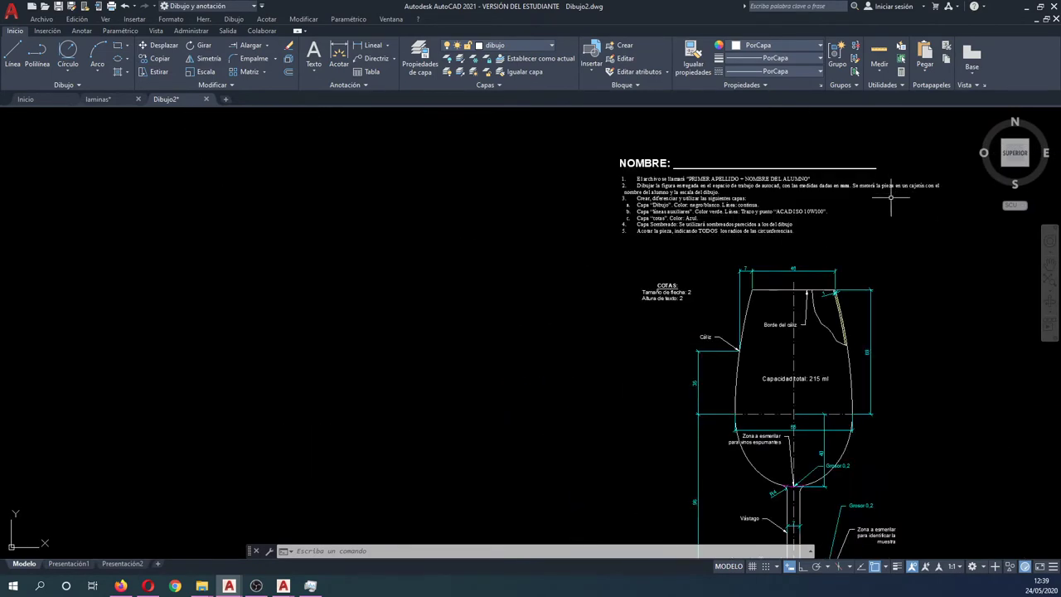
{"action": "middle_click_drag", "start_coordinate": [827, 391], "coordinate": [823, 295]}
{"action": "middle_click_drag", "start_coordinate": [827, 354], "coordinate": [788, 330]}
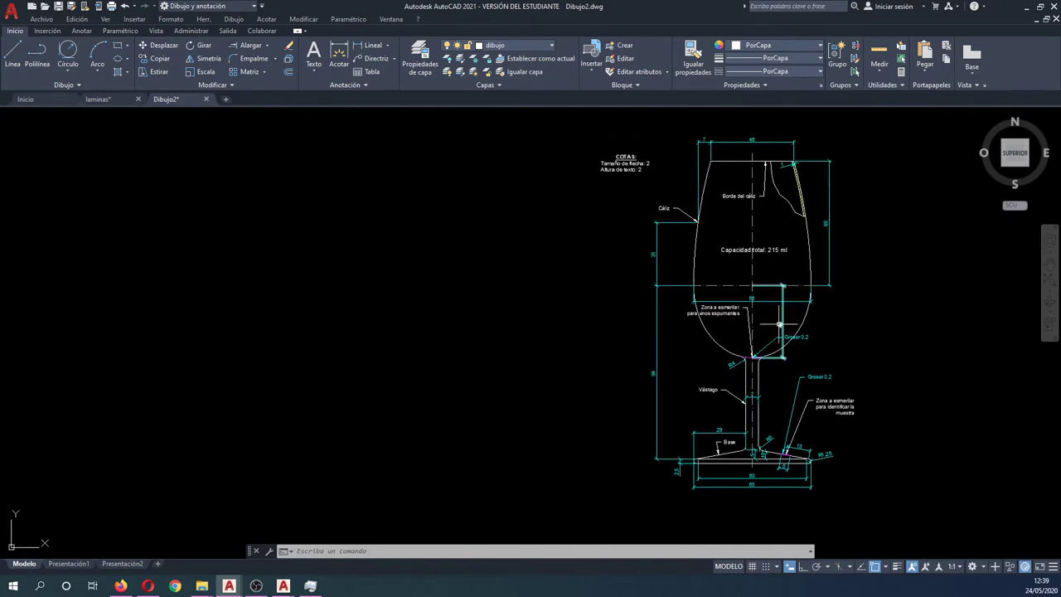
{"action": "left_click", "coordinate": [781, 317]}
{"action": "key", "text": "Escape"}
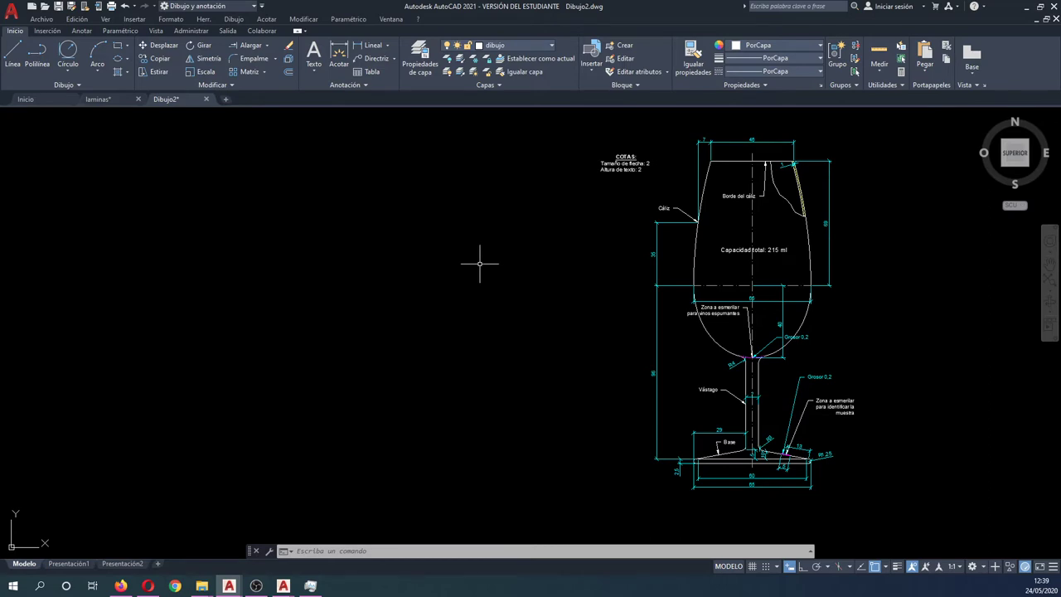
{"action": "middle_click_drag", "start_coordinate": [507, 286], "coordinate": [502, 305]}
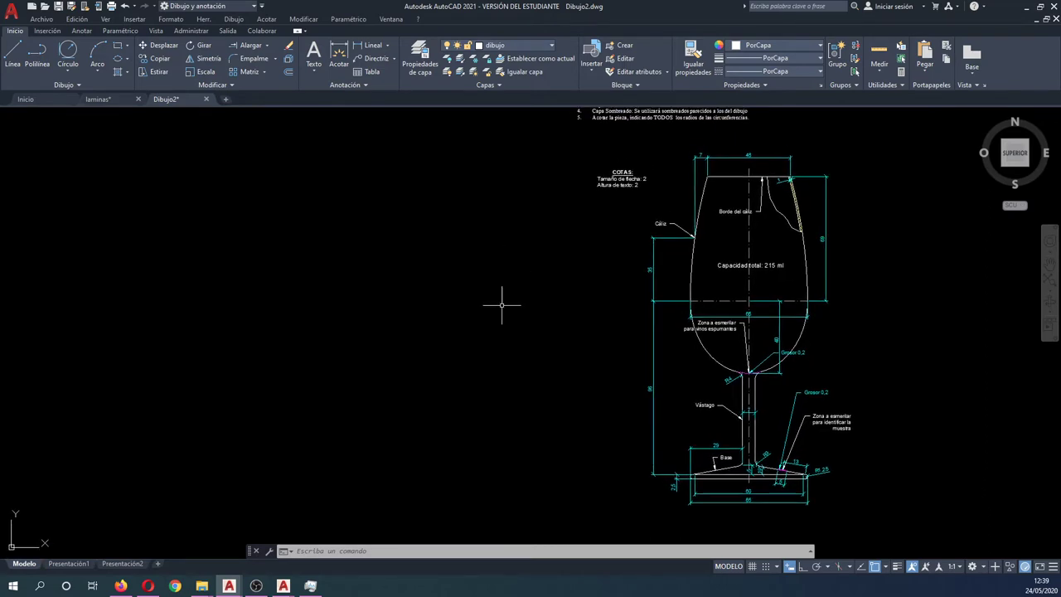
- Make auxiliares the current layer and draw the vertical axis line with POL
{"action": "left_click", "coordinate": [509, 48]}
{"action": "left_click", "coordinate": [502, 79]}
{"action": "type", "text": "pol"}
{"action": "key", "text": "Return"}
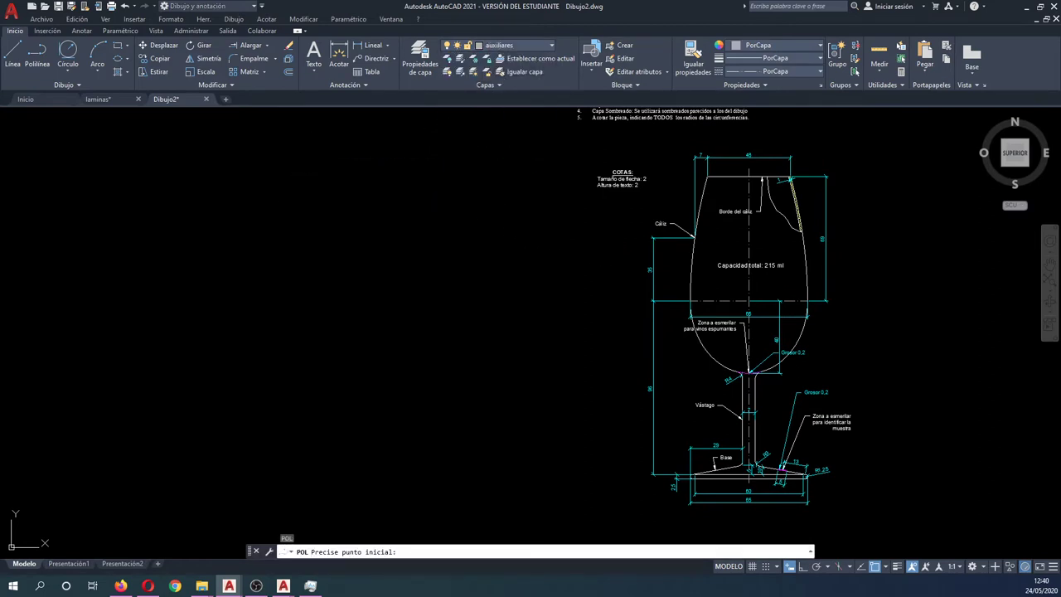
{"action": "left_click", "coordinate": [309, 154]}
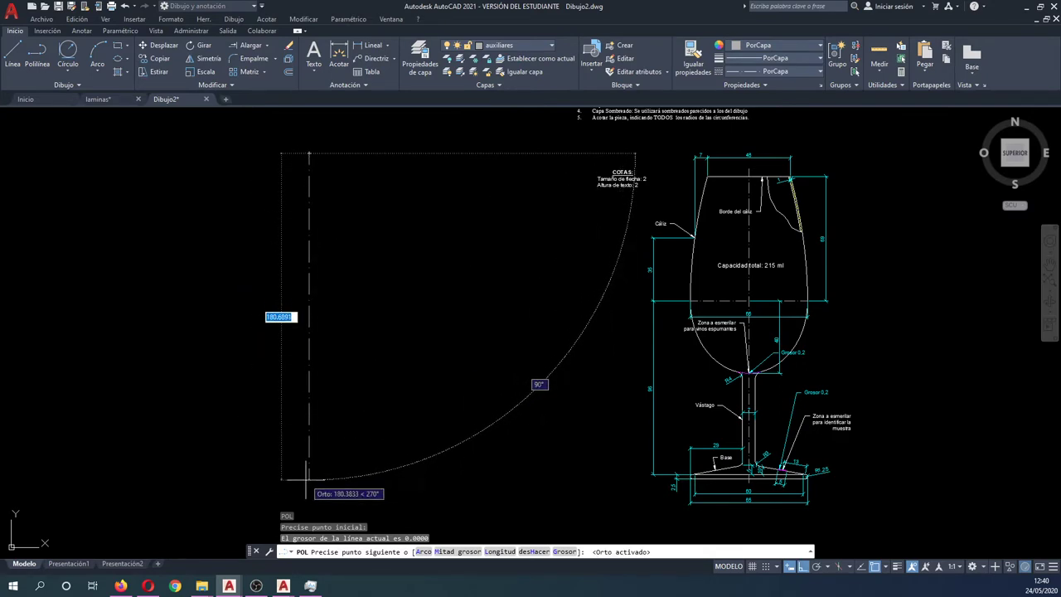
{"action": "key", "text": "Escape"}
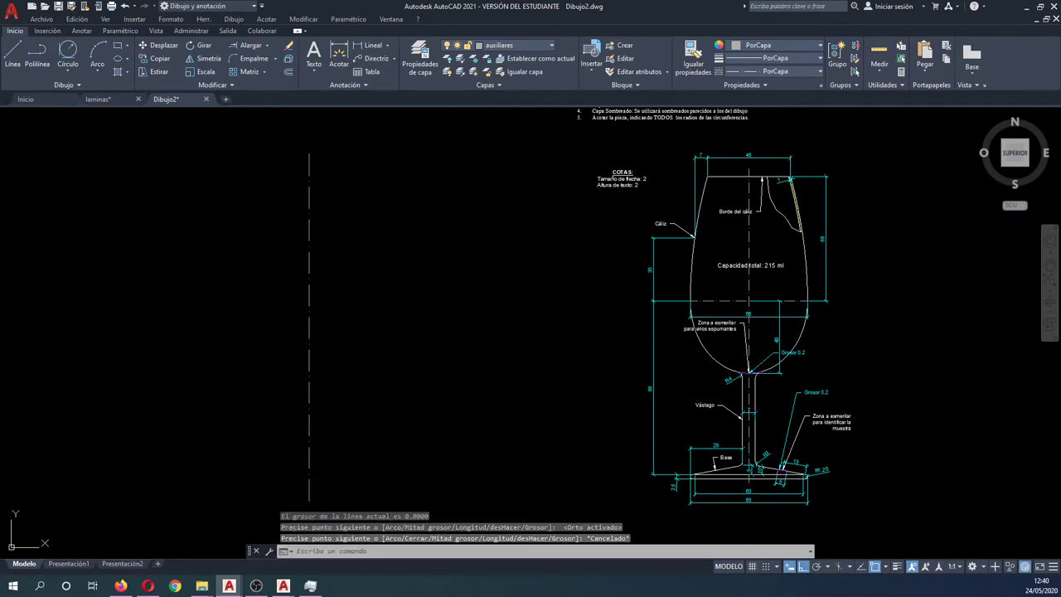
{"action": "key", "text": "Return"}
- Draw a horizontal axis line and move it so it crosses the vertical axis
{"action": "left_click", "coordinate": [184, 306]}
{"action": "left_click", "coordinate": [470, 327]}
{"action": "key", "text": "Escape"}
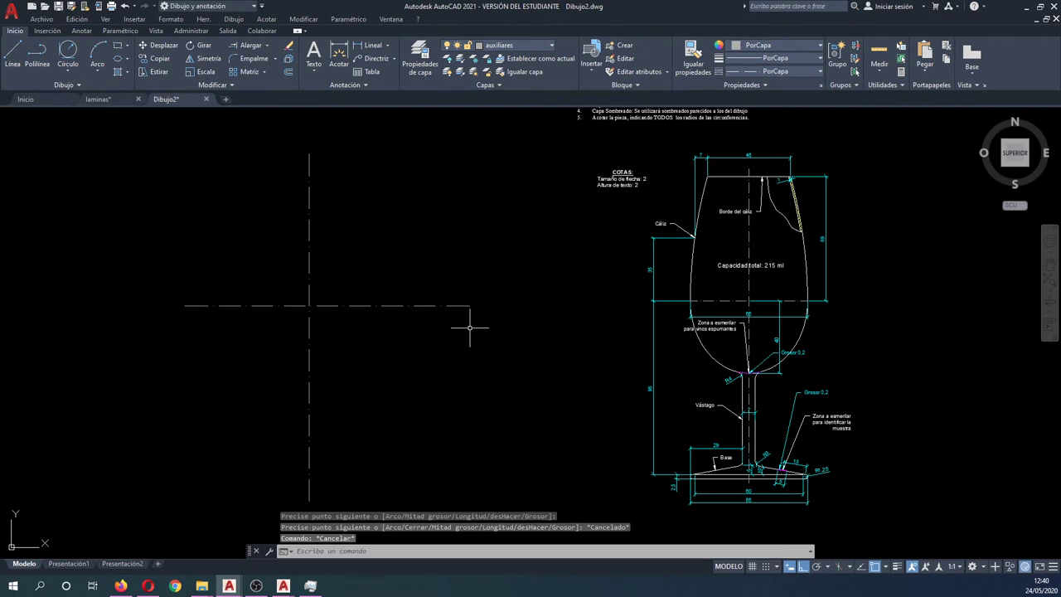
{"action": "type", "text": "m"}
{"action": "key", "text": "Return"}
{"action": "left_click", "coordinate": [469, 328]}
{"action": "left_click", "coordinate": [402, 291]}
{"action": "key", "text": "Return"}
{"action": "left_click", "coordinate": [325, 305]}
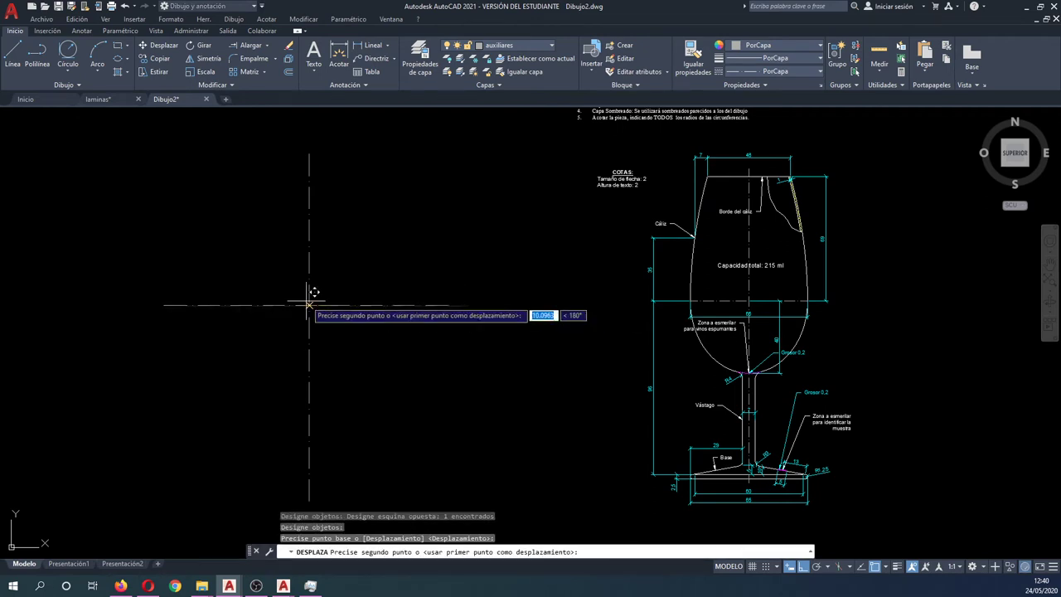
{"action": "left_click", "coordinate": [310, 305]}
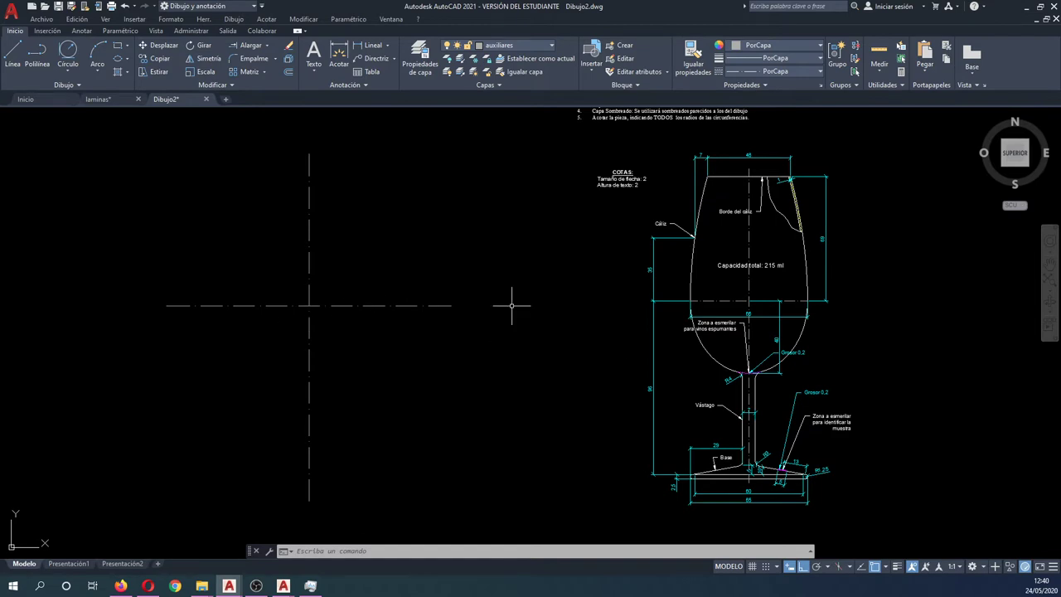
- Copy the horizontal axis line to a position 35 units above
{"action": "scroll", "coordinate": [645, 305], "scroll_direction": "up", "scroll_amount": 2}
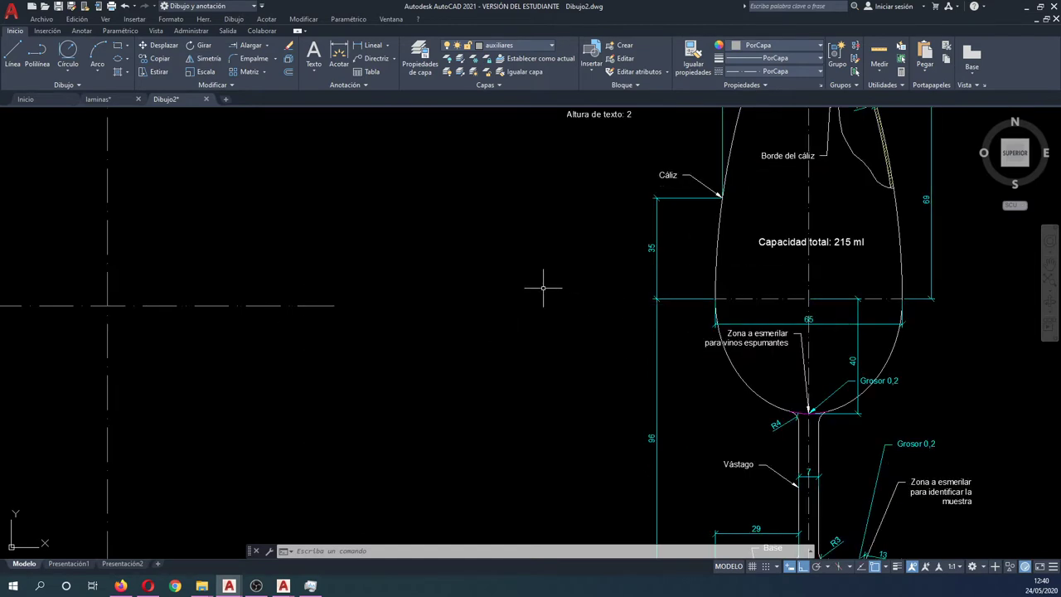
{"action": "mouse_move", "coordinate": [542, 288]}
{"action": "middle_mouse_down"}
{"action": "mouse_move", "coordinate": [611, 322]}
{"action": "mouse_move", "coordinate": [633, 320]}
{"action": "middle_mouse_up"}
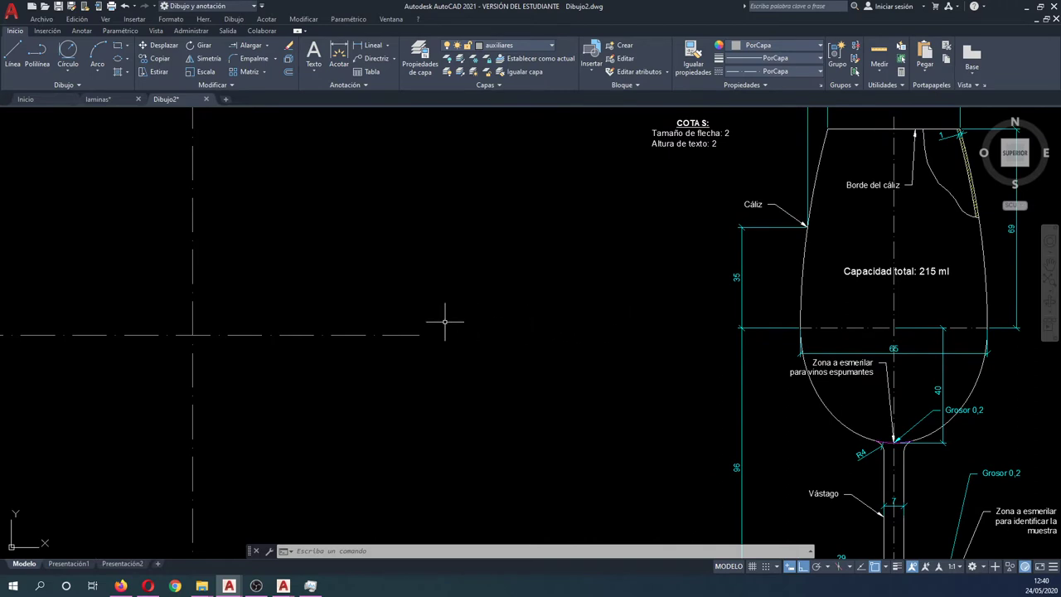
{"action": "type", "text": "co"}
{"action": "key", "text": "Return"}
{"action": "left_click", "coordinate": [390, 360]}
{"action": "left_click", "coordinate": [256, 279]}
{"action": "key", "text": "Return"}
{"action": "left_click", "coordinate": [377, 285]}
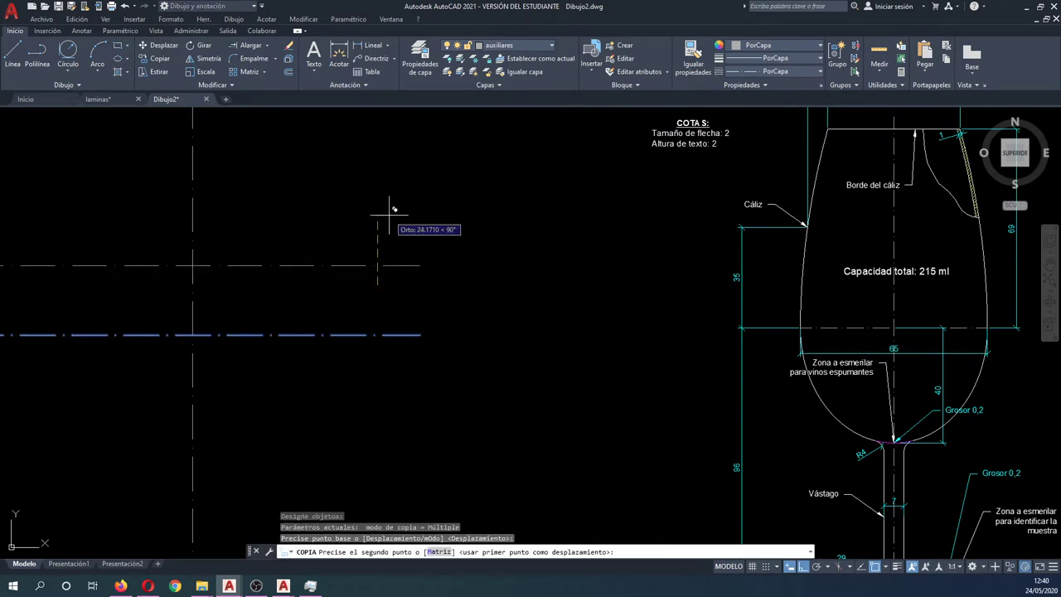
{"action": "type", "text": "35"}
{"action": "key", "text": "Return"}
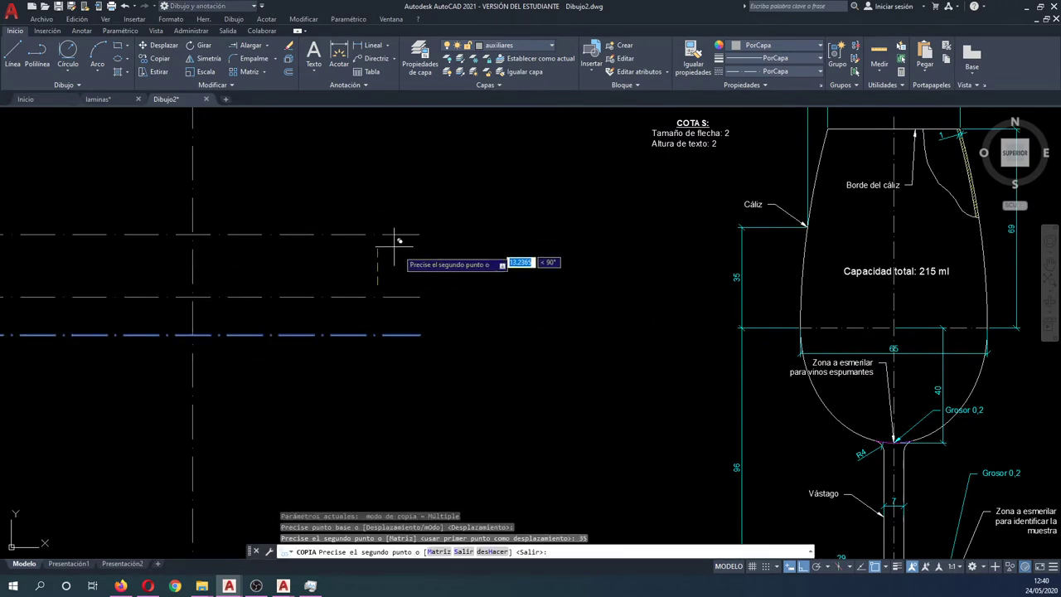
- Add further horizontal axis copies at distances 69, 96 and 40
{"action": "scroll", "coordinate": [654, 322], "scroll_direction": "down", "scroll_amount": 2}
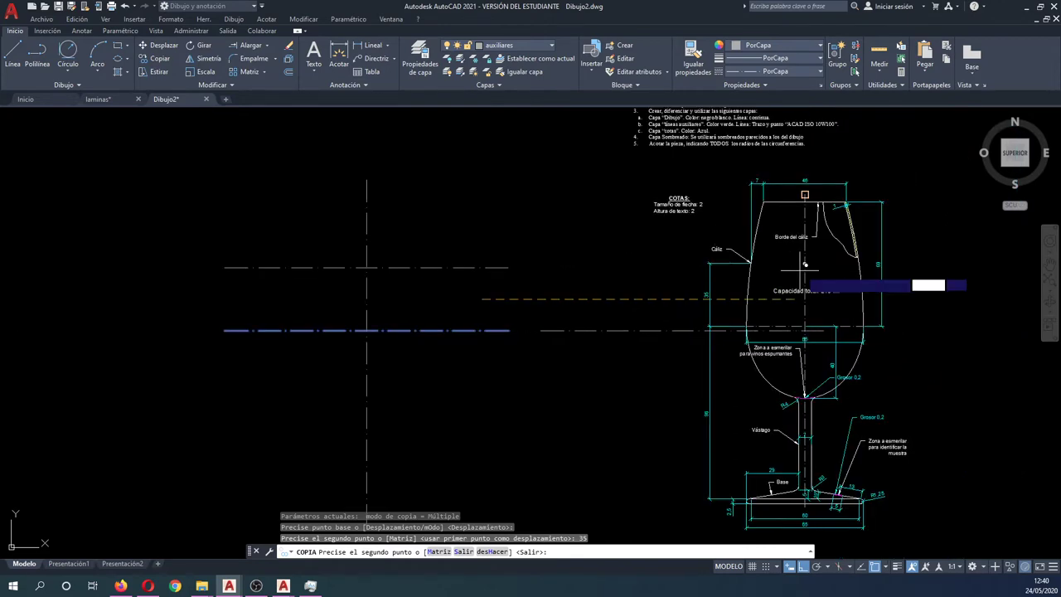
{"action": "scroll", "coordinate": [804, 264], "scroll_direction": "up", "scroll_amount": 5}
{"action": "scroll", "coordinate": [634, 249], "scroll_direction": "down", "scroll_amount": 3}
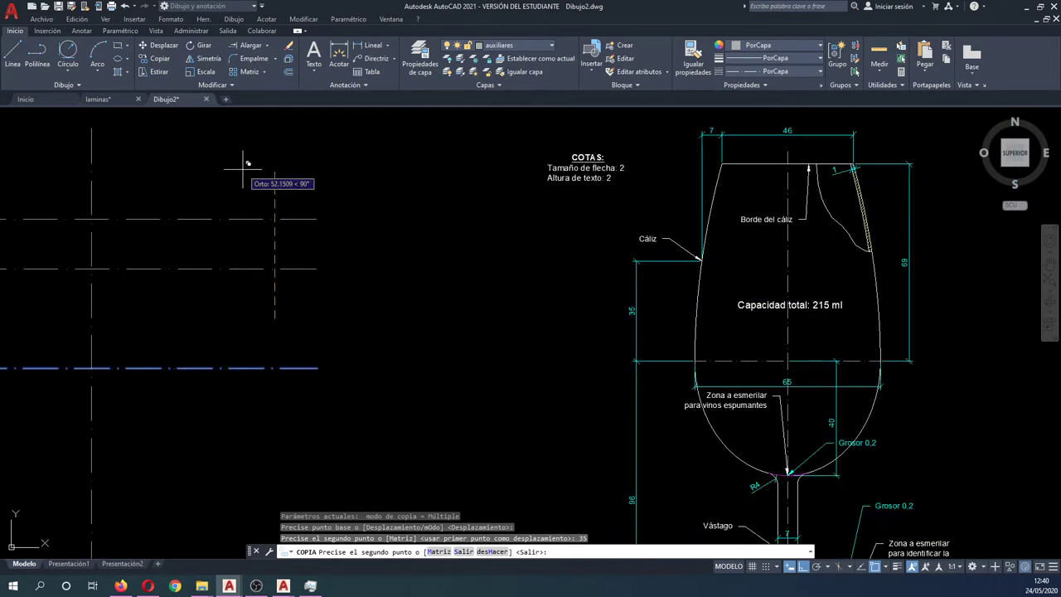
{"action": "type", "text": "69"}
{"action": "key", "text": "Return"}
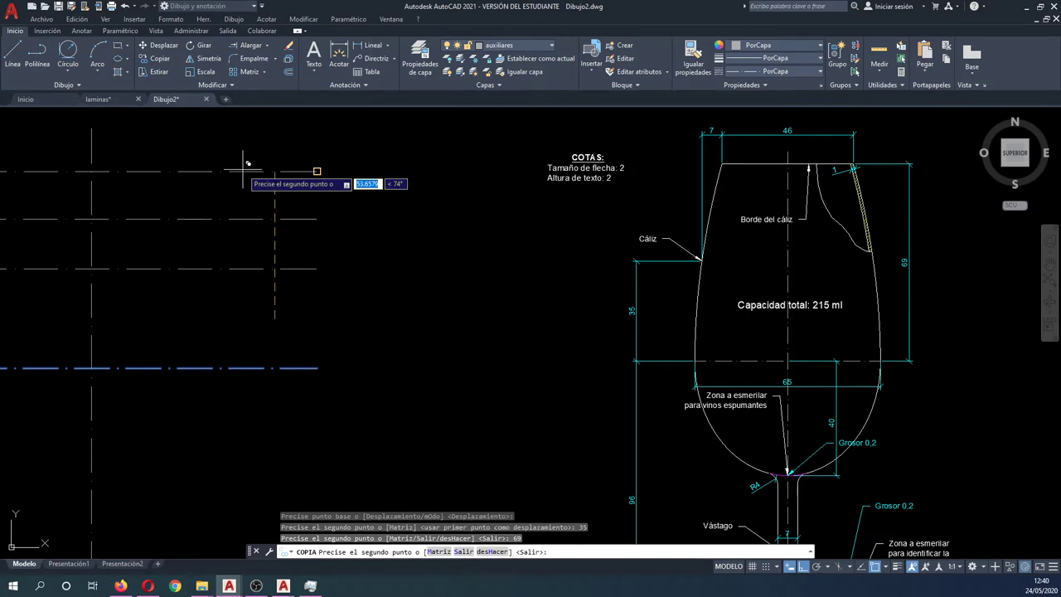
{"action": "middle_click_drag", "start_coordinate": [230, 396], "coordinate": [268, 222]}
{"action": "scroll", "coordinate": [273, 216], "scroll_direction": "down", "scroll_amount": 2}
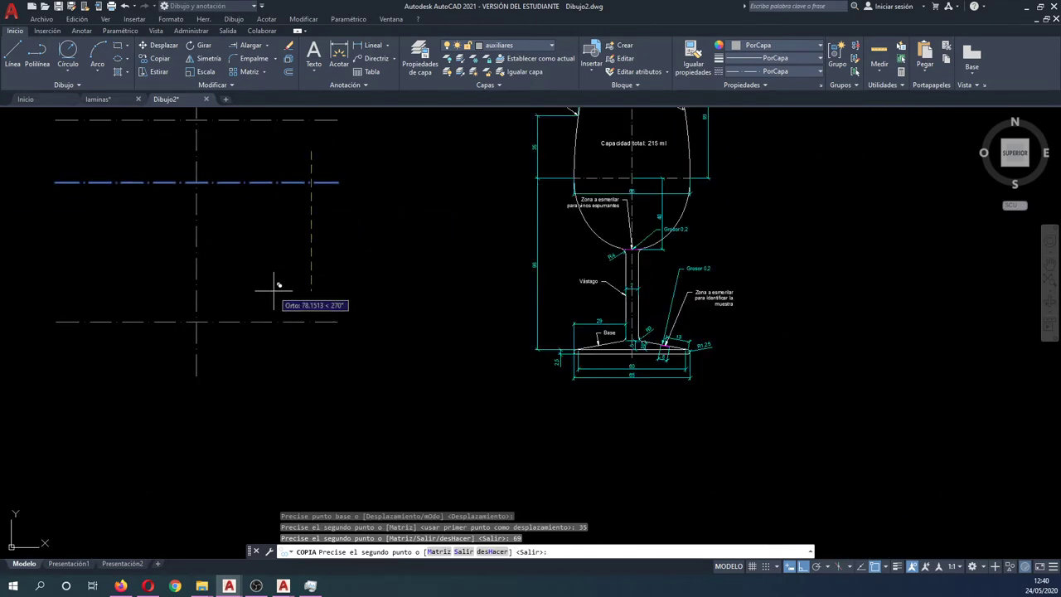
{"action": "type", "text": "96"}
{"action": "key", "text": "Return"}
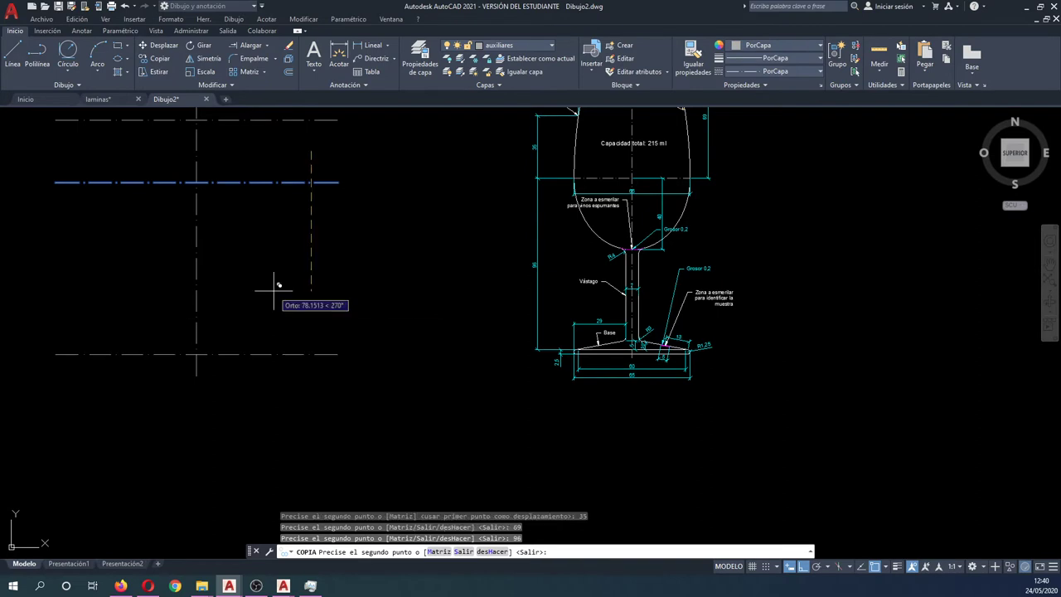
{"action": "scroll", "coordinate": [289, 213], "scroll_direction": "up", "scroll_amount": 2}
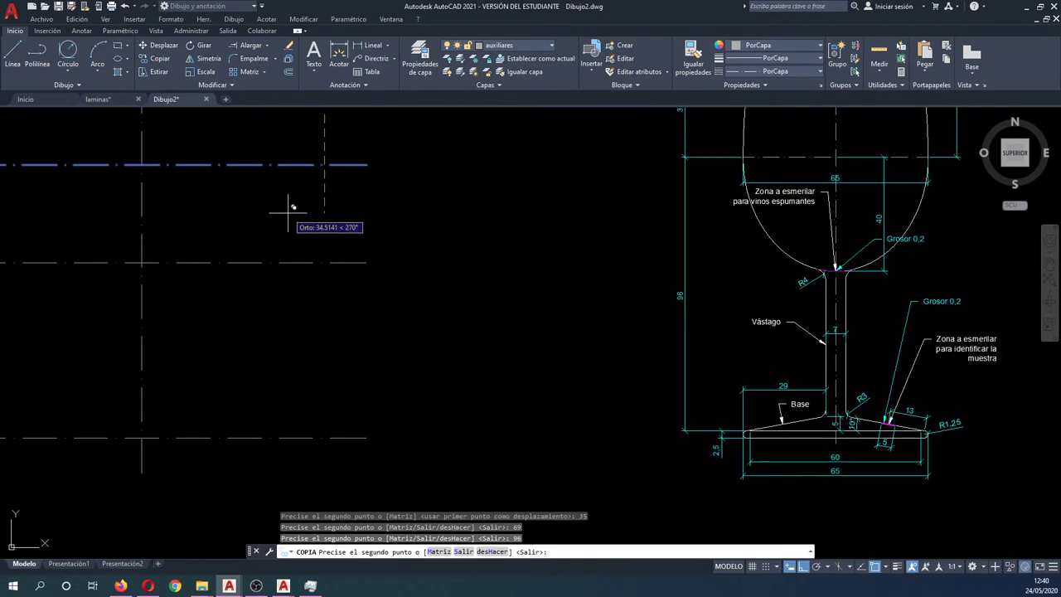
{"action": "type", "text": "40"}
{"action": "key", "text": "Return"}
{"action": "key", "text": "Escape"}
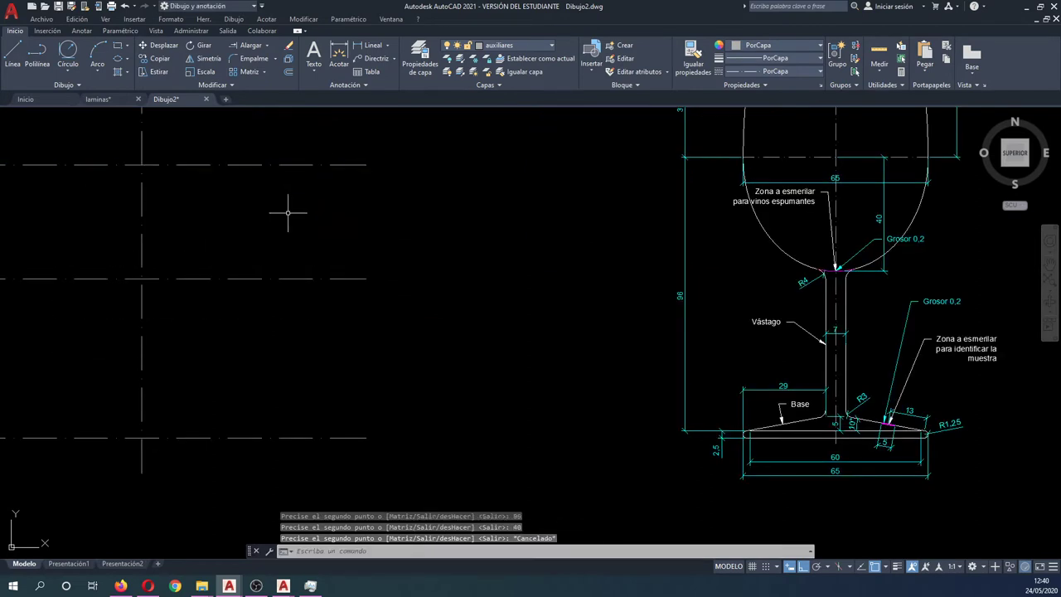
{"action": "key", "text": "Escape"}
- Pan and zoom to frame the construction grid beside the reference glass
{"action": "scroll", "coordinate": [428, 388], "scroll_direction": "down", "scroll_amount": 2}
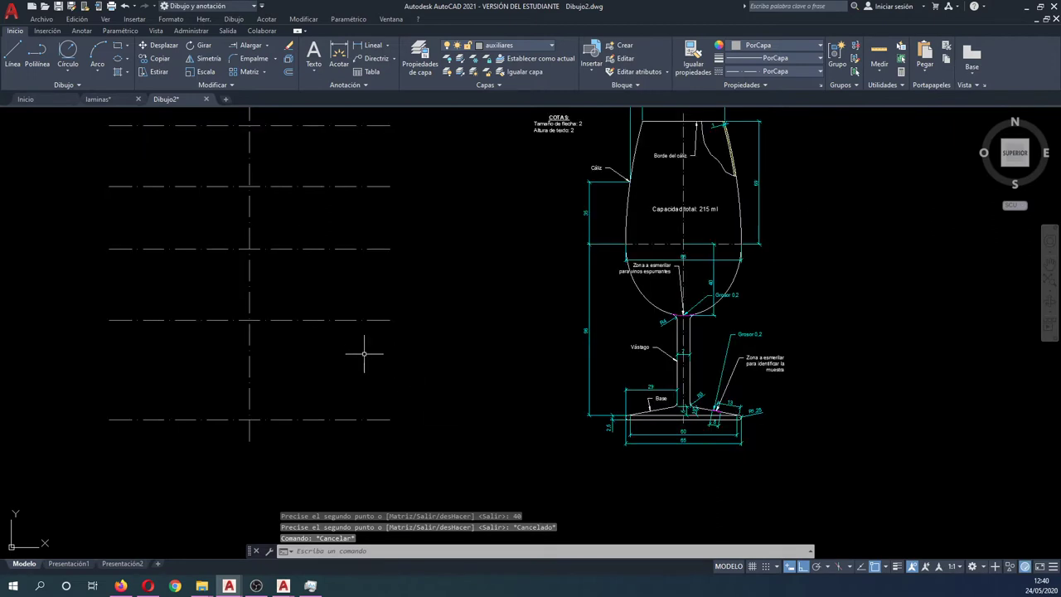
{"action": "middle_click_drag", "start_coordinate": [363, 354], "coordinate": [372, 395]}
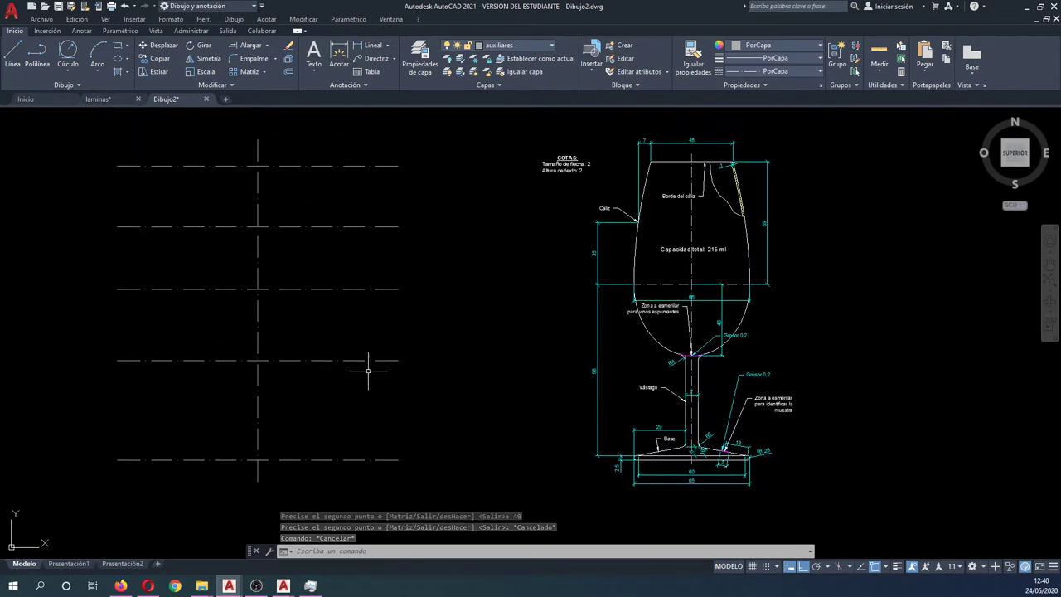
{"action": "scroll", "coordinate": [692, 302], "scroll_direction": "up", "scroll_amount": 2}
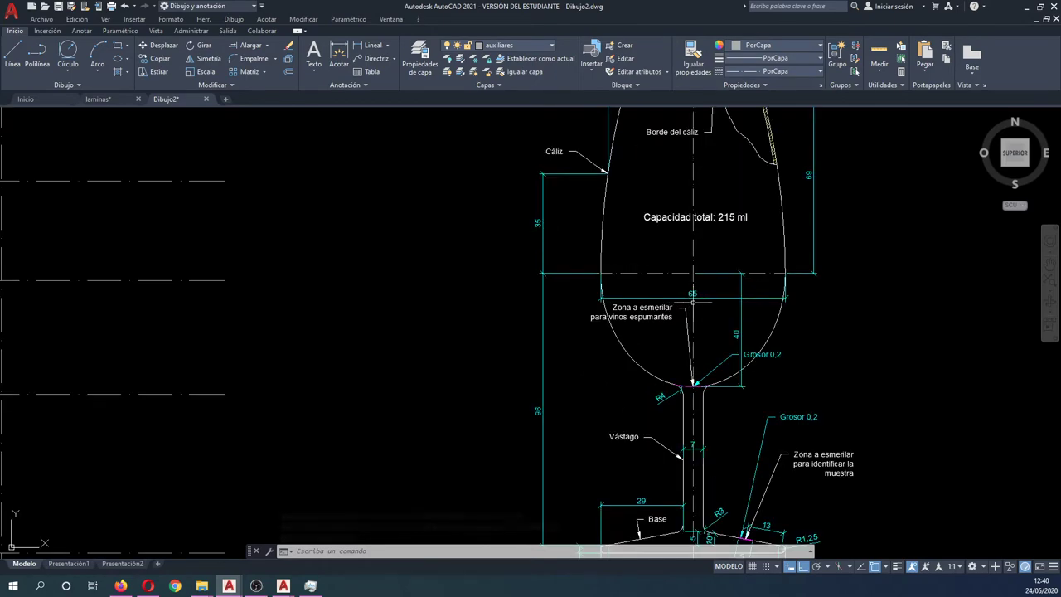
{"action": "middle_click_drag", "start_coordinate": [357, 314], "coordinate": [514, 409]}
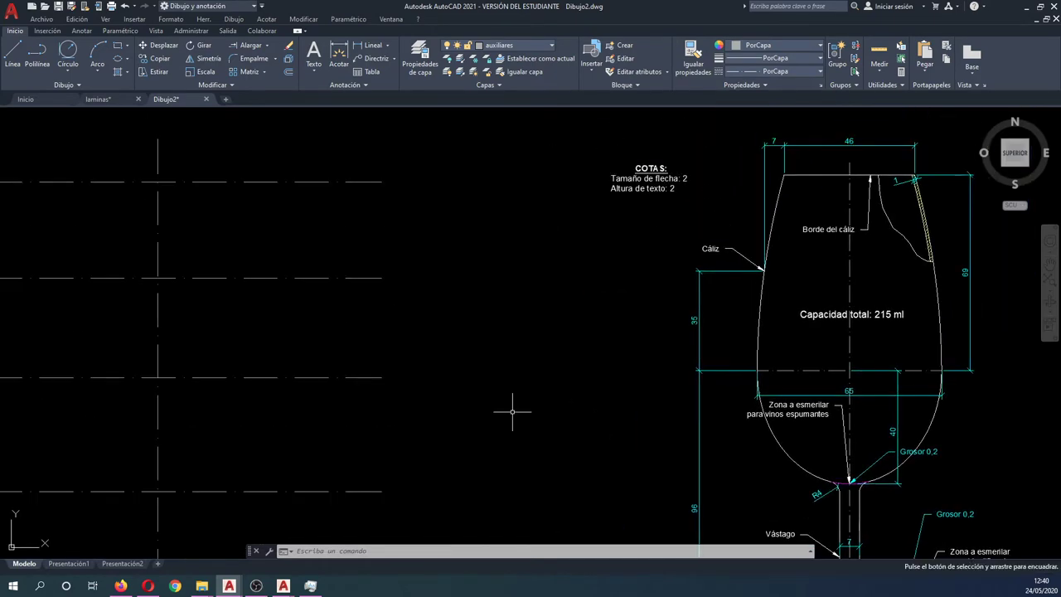
{"action": "middle_click_drag", "start_coordinate": [309, 234], "coordinate": [383, 246]}
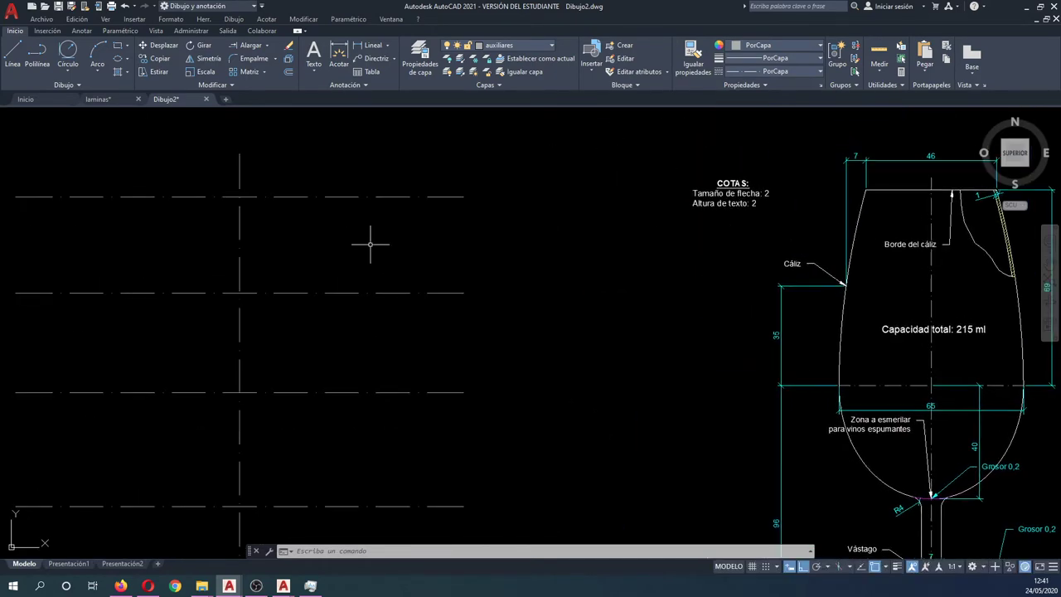
- Draw a 46-diameter circle centred on the top axis crossing
{"action": "left_click", "coordinate": [68, 72]}
{"action": "left_click", "coordinate": [97, 112]}
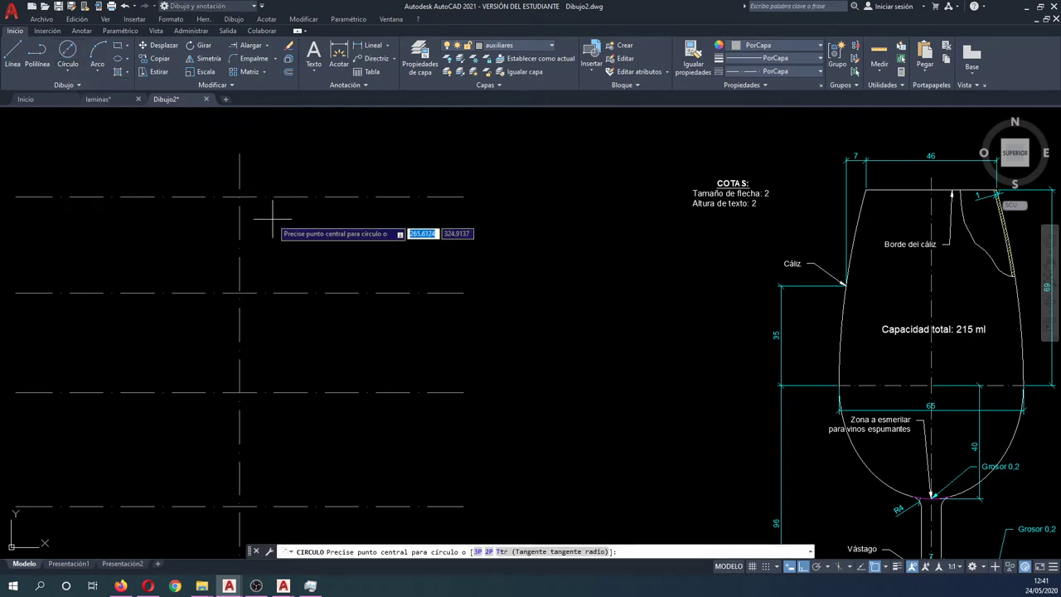
{"action": "left_click", "coordinate": [240, 197]}
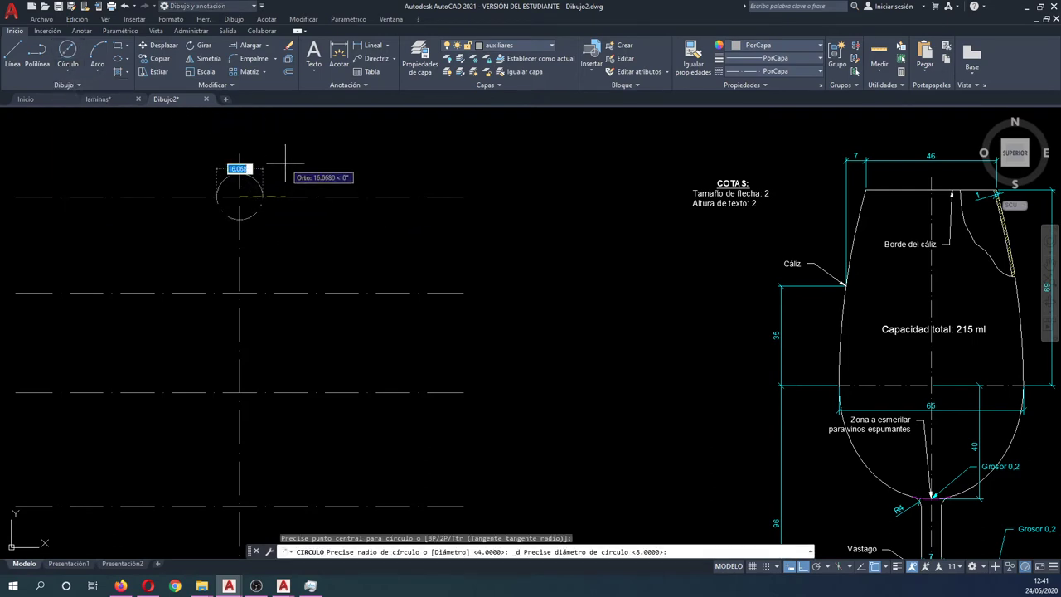
{"action": "type", "text": "46"}
{"action": "key", "text": "Return"}
{"action": "key", "text": "Escape"}
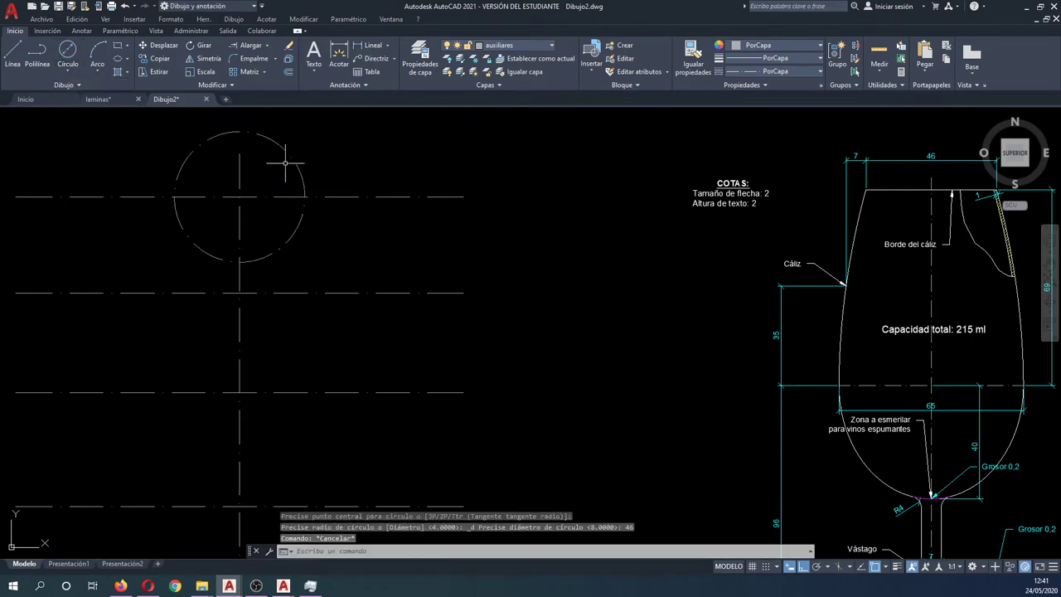
- Make dibujo the current layer and draw a line across the circle's width
{"action": "left_click", "coordinate": [530, 50]}
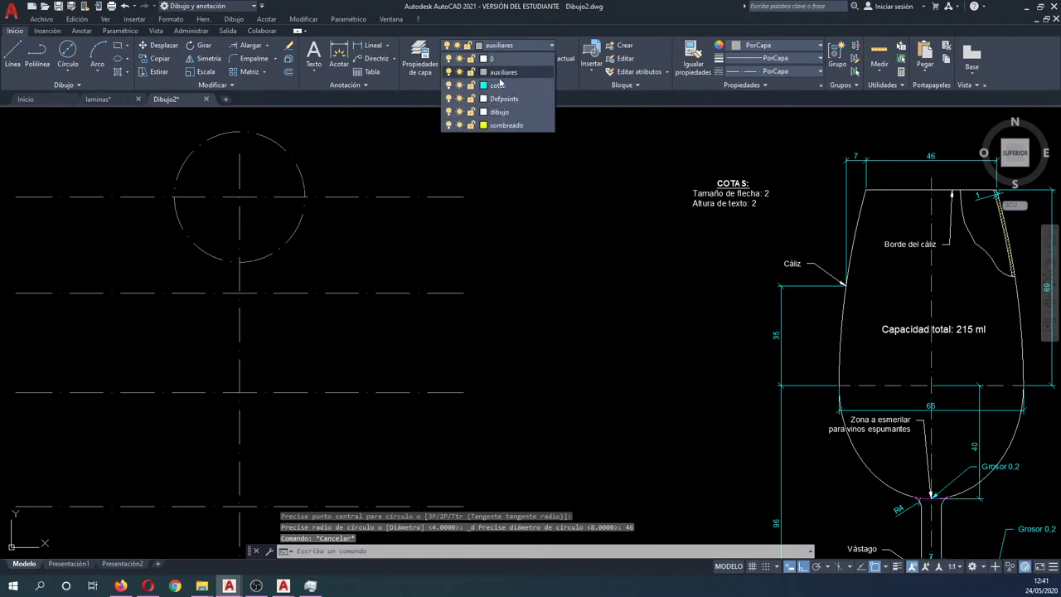
{"action": "left_click", "coordinate": [501, 112]}
{"action": "type", "text": "qa"}
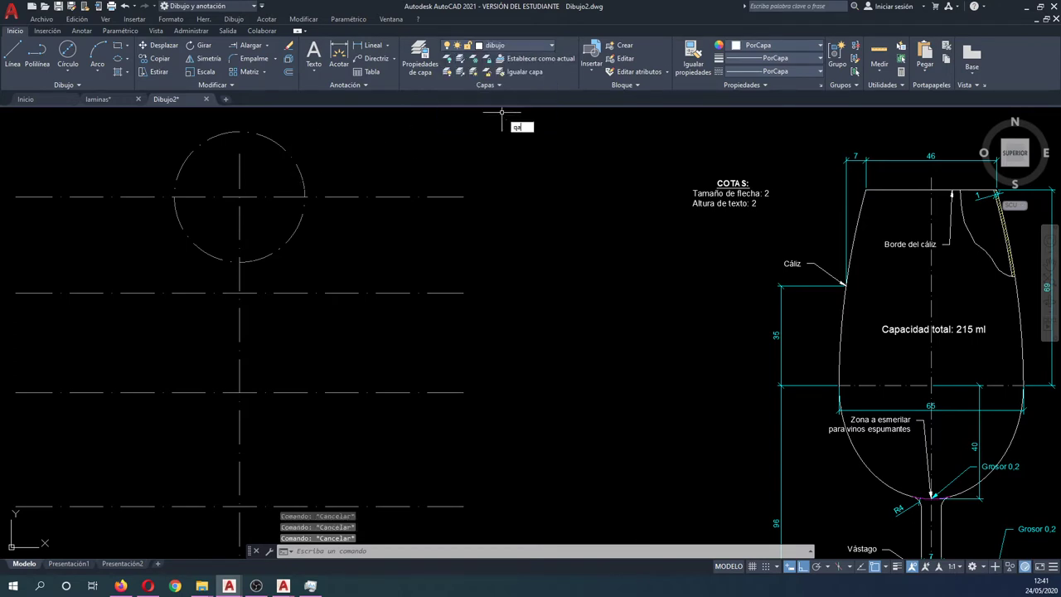
{"action": "type", "text": "l"}
{"action": "key", "text": "Return"}
{"action": "left_click", "coordinate": [240, 197]}
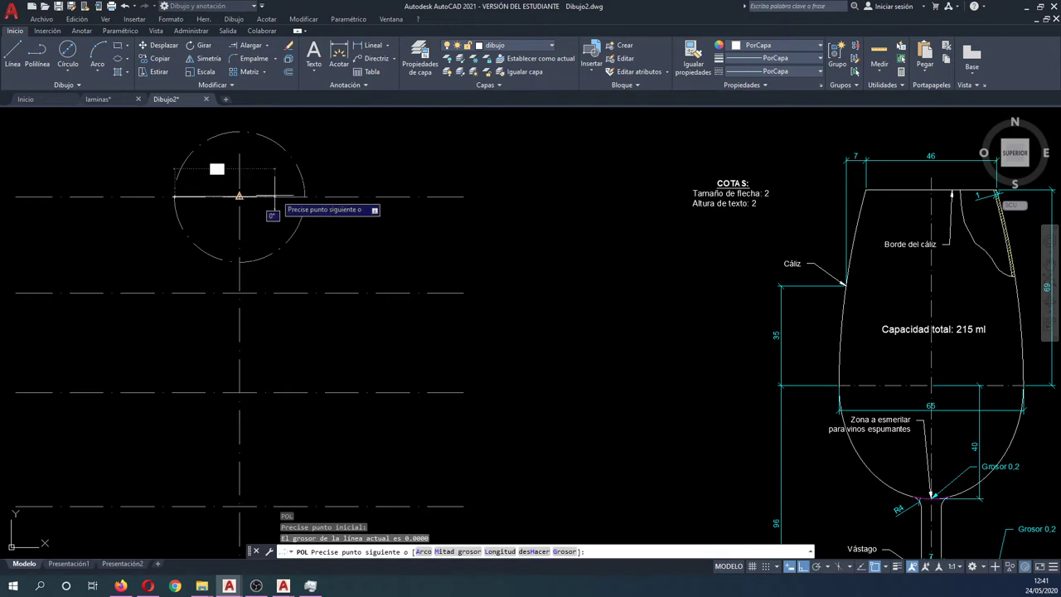
{"action": "left_click", "coordinate": [305, 197]}
{"action": "key", "text": "Escape"}
{"action": "key", "text": "Escape"}
- Erase the guide circle and the top horizontal centre line
{"action": "left_click", "coordinate": [300, 222]}
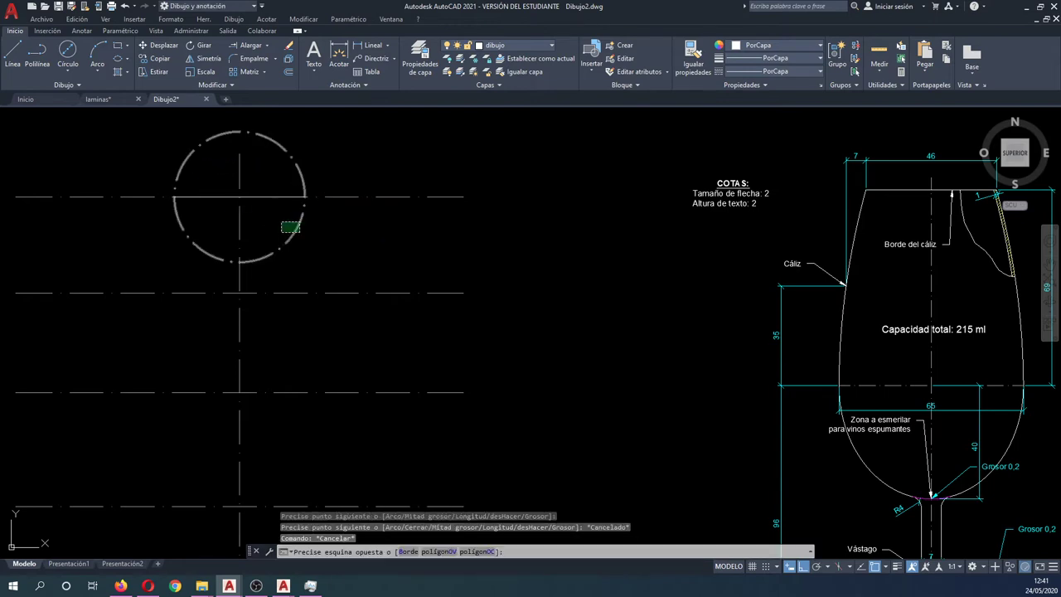
{"action": "left_click", "coordinate": [281, 232]}
{"action": "left_click", "coordinate": [415, 218]}
{"action": "left_click", "coordinate": [378, 181]}
{"action": "key", "text": "Delete"}
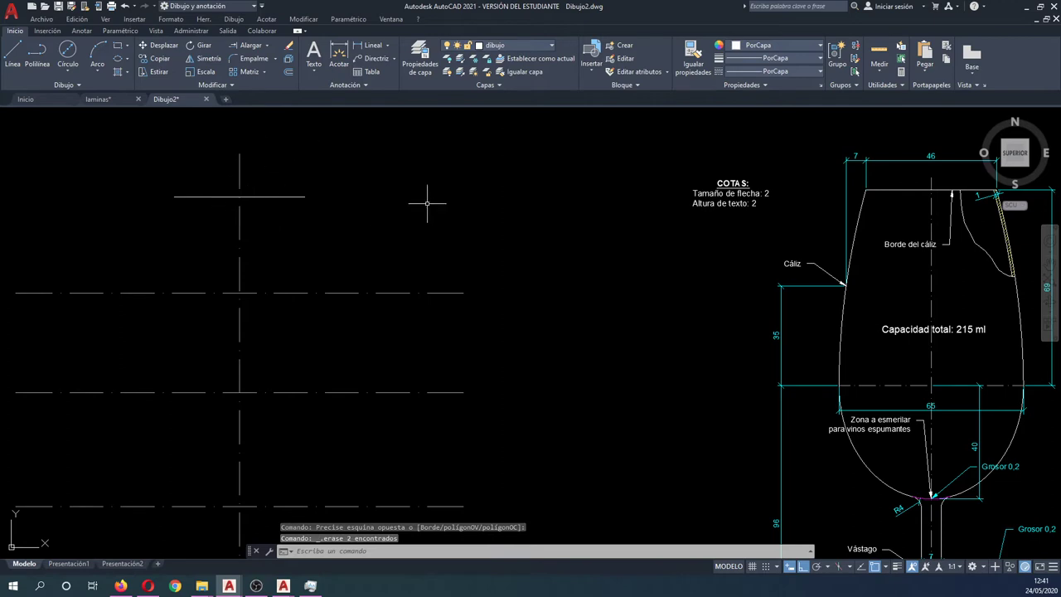
- Copy the vertical axis line to the left
{"action": "middle_click_drag", "start_coordinate": [435, 205], "coordinate": [449, 196]}
{"action": "type", "text": "co"}
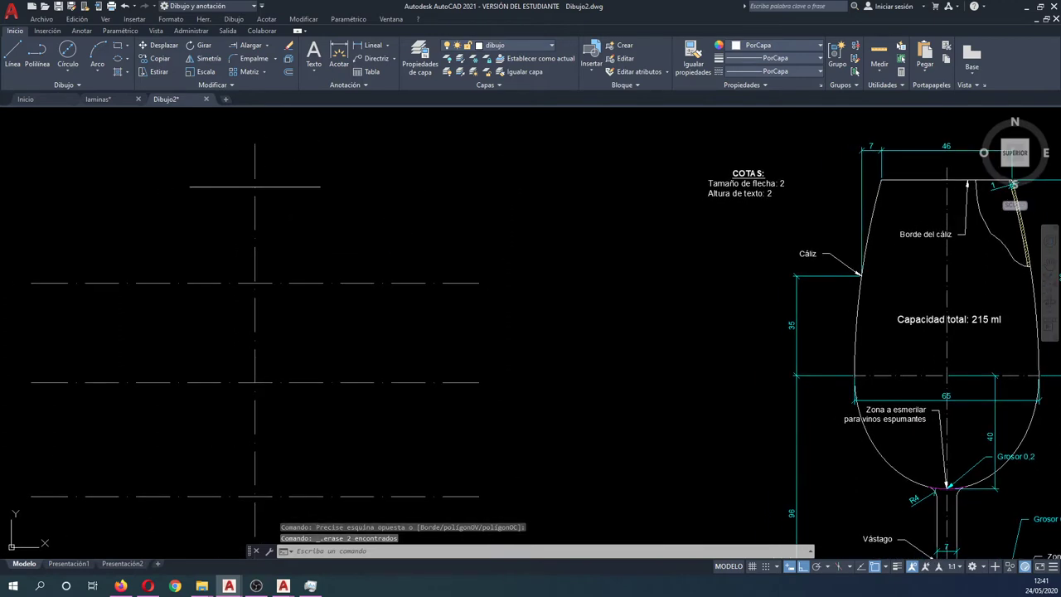
{"action": "key", "text": "Return"}
{"action": "left_click", "coordinate": [254, 240]}
{"action": "key", "text": "Return"}
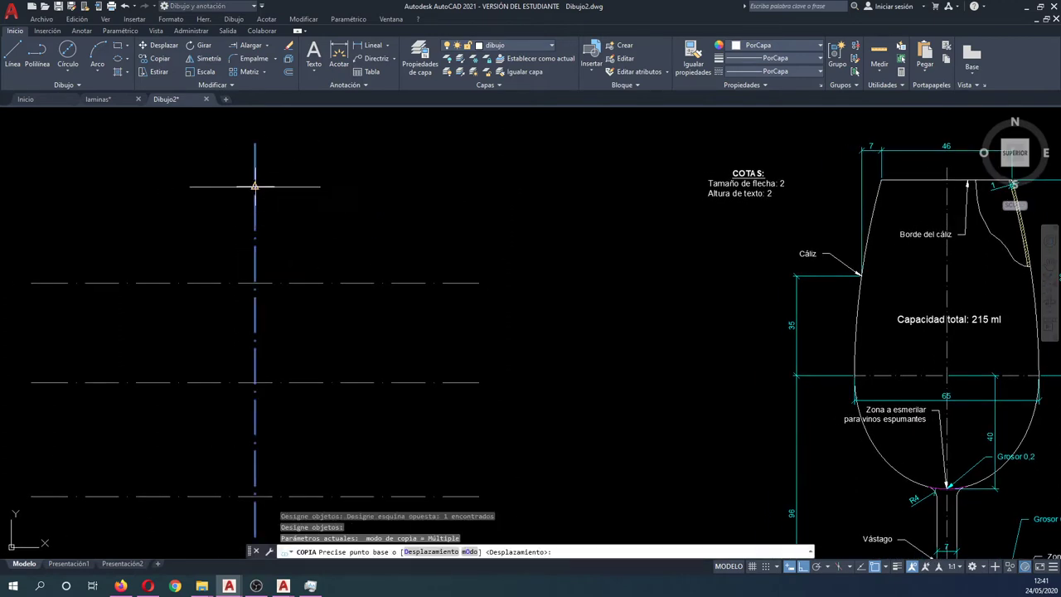
{"action": "left_click", "coordinate": [254, 185]}
{"action": "left_click", "coordinate": [190, 185]}
{"action": "key", "text": "Escape"}
{"action": "type", "text": "c"}
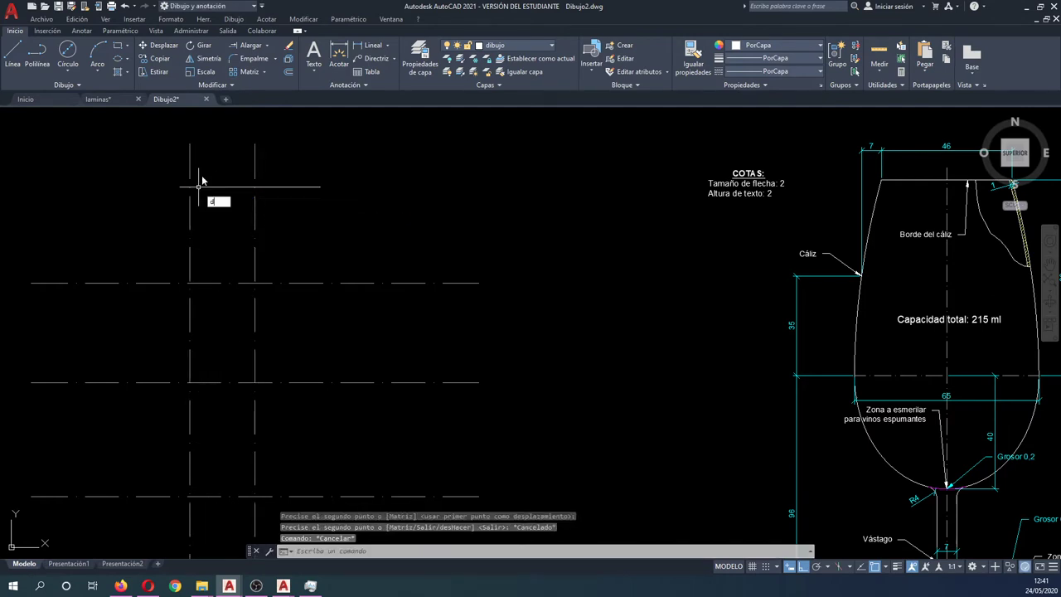
- Move the copied vertical line 7 units sideways
{"action": "key", "text": "Return"}
{"action": "left_click", "coordinate": [201, 180]}
{"action": "left_click", "coordinate": [175, 156]}
{"action": "key", "text": "Return"}
{"action": "left_click", "coordinate": [163, 170]}
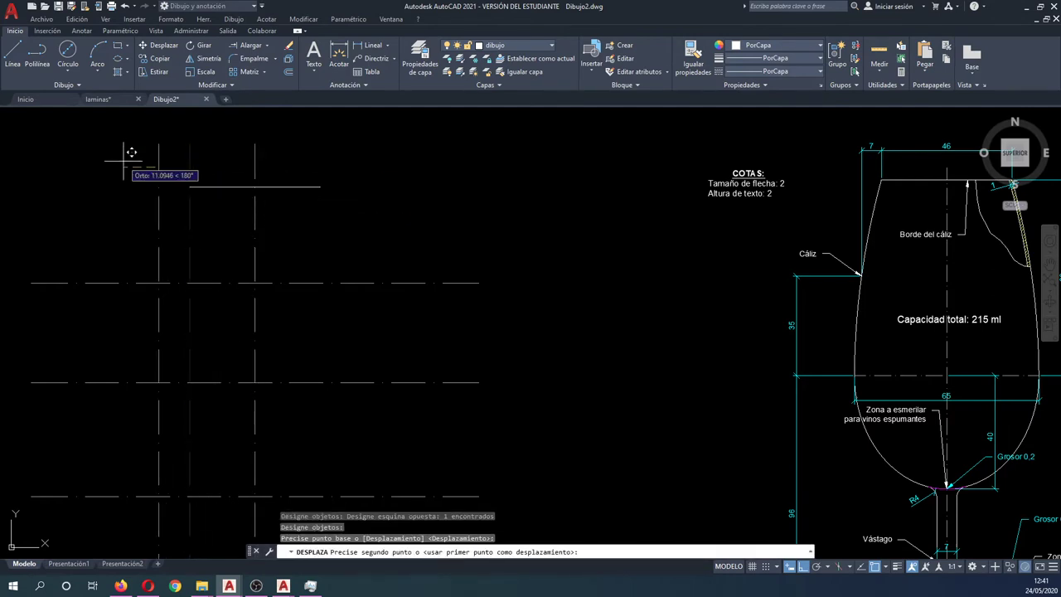
{"action": "type", "text": "7"}
{"action": "key", "text": "Return"}
{"action": "key", "text": "Escape"}
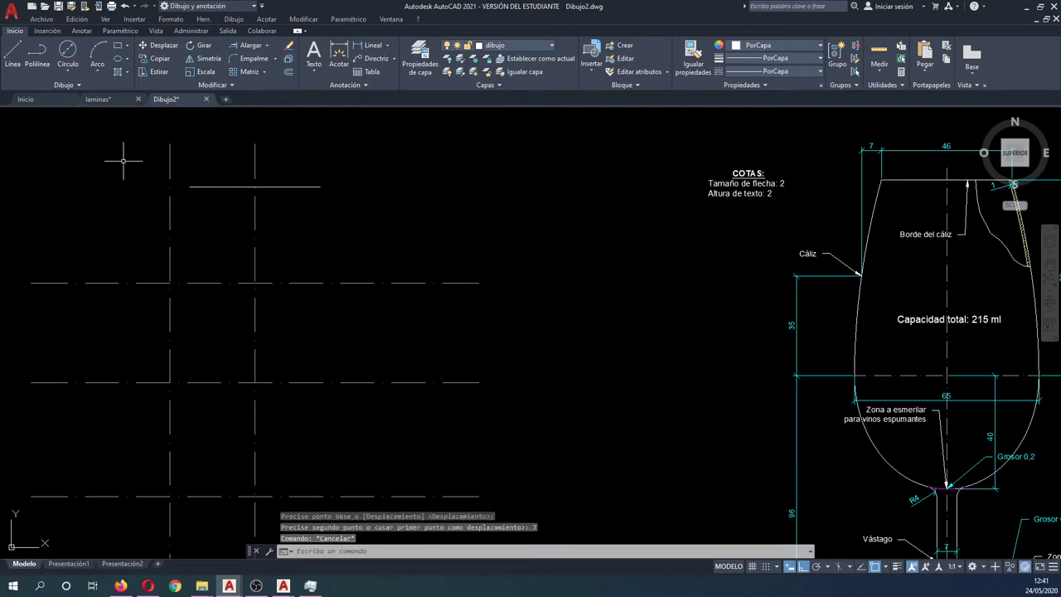
{"action": "key", "text": "Escape"}
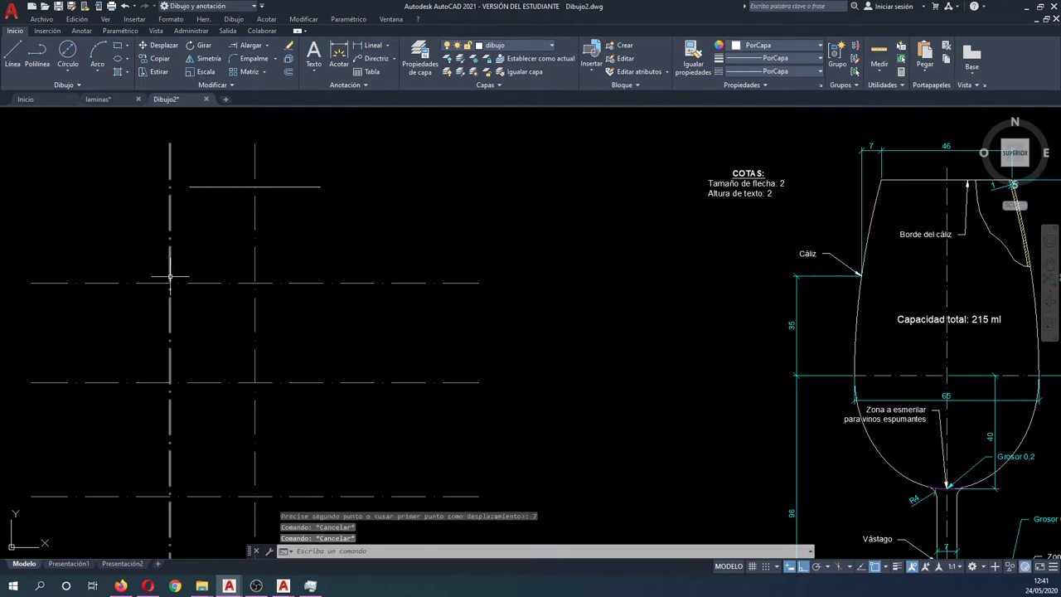
{"action": "middle_click_drag", "start_coordinate": [222, 309], "coordinate": [209, 270]}
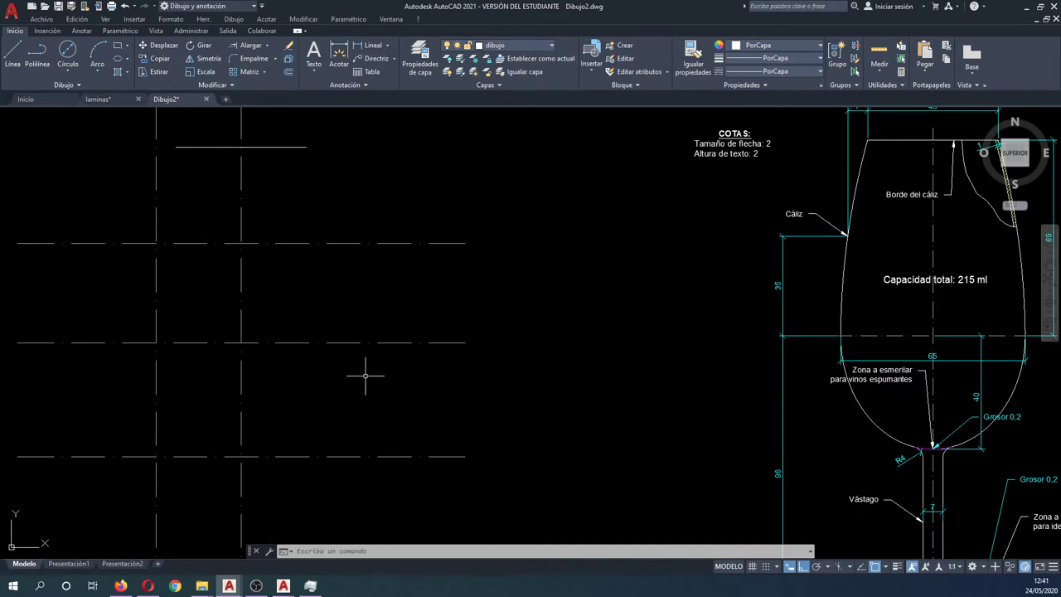
{"action": "middle_click_drag", "start_coordinate": [365, 375], "coordinate": [386, 362]}
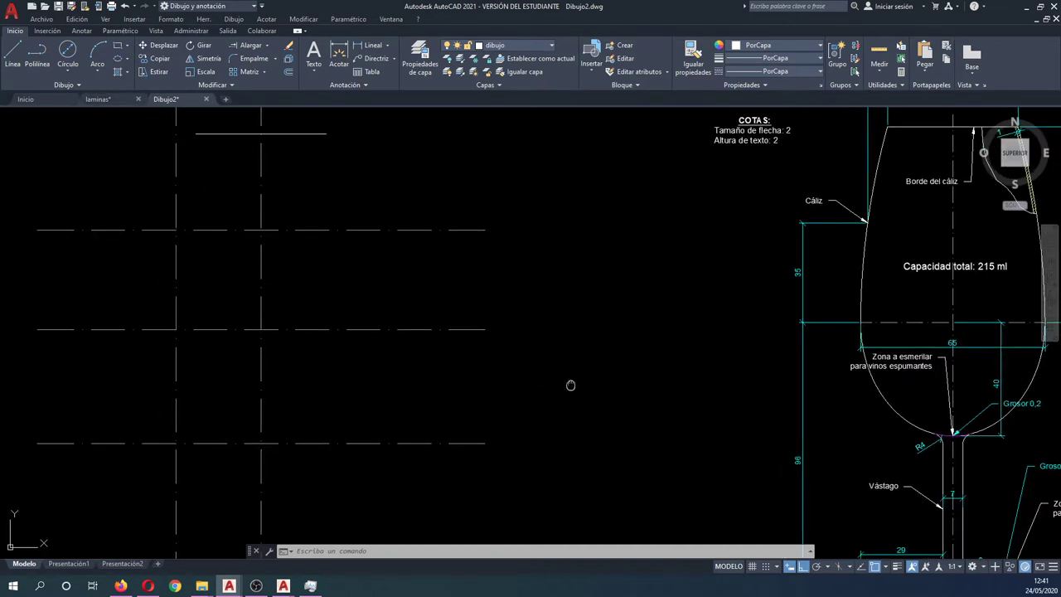
{"action": "middle_click_drag", "start_coordinate": [571, 383], "coordinate": [530, 391]}
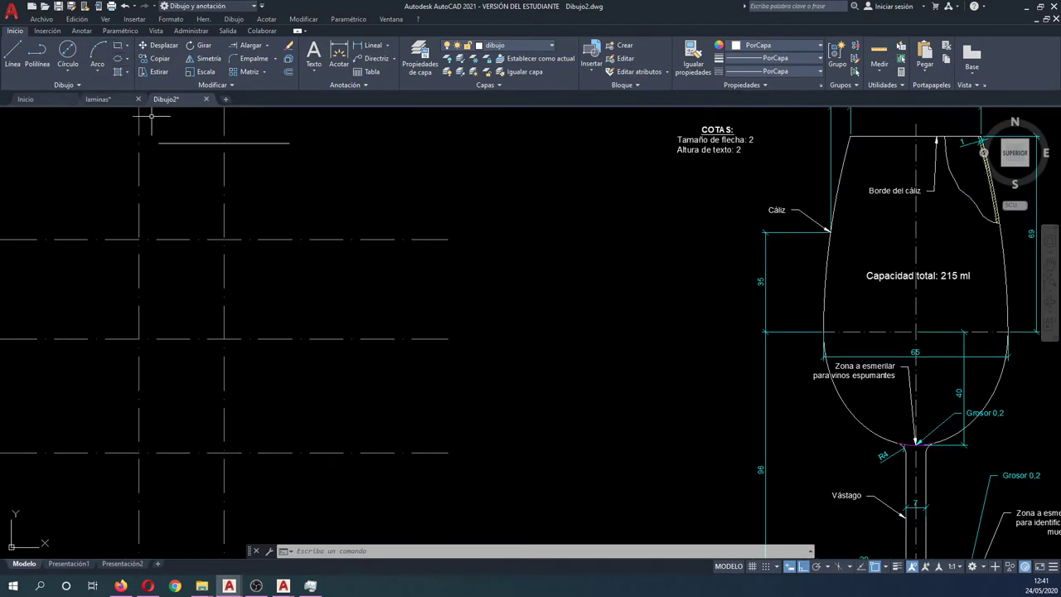
- Draw a 65-diameter circle centred on the lower axis intersection
{"action": "type", "text": "c"}
{"action": "key", "text": "Return"}
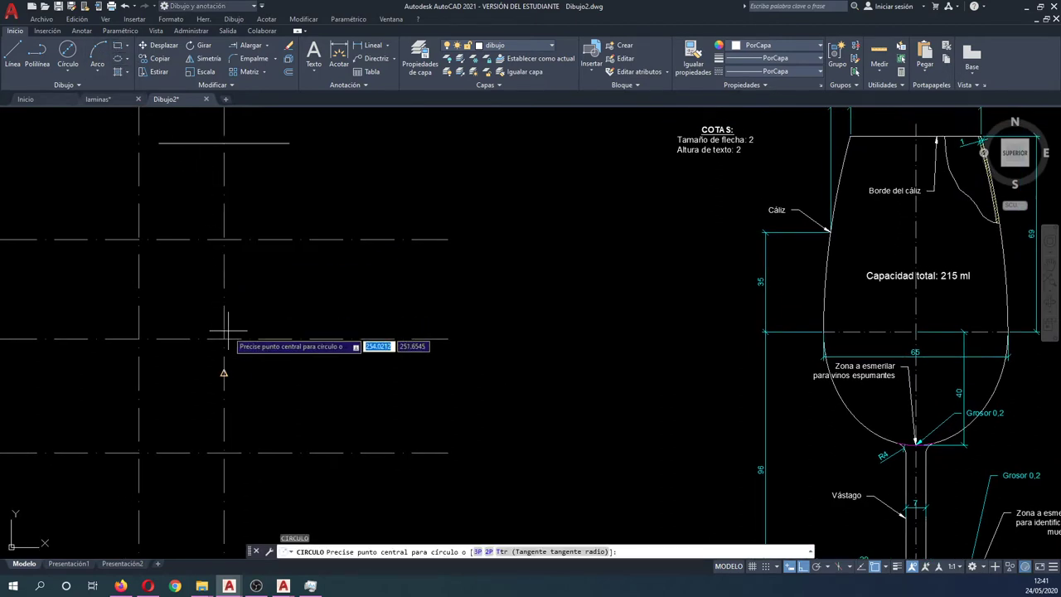
{"action": "key", "text": "Escape"}
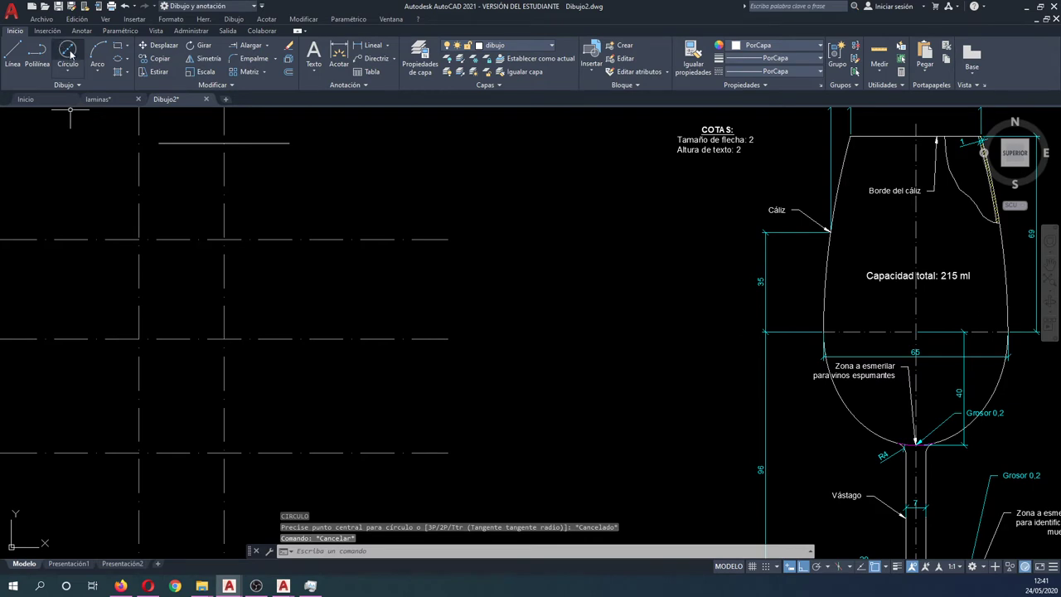
{"action": "left_click", "coordinate": [69, 54]}
{"action": "left_click", "coordinate": [224, 338]}
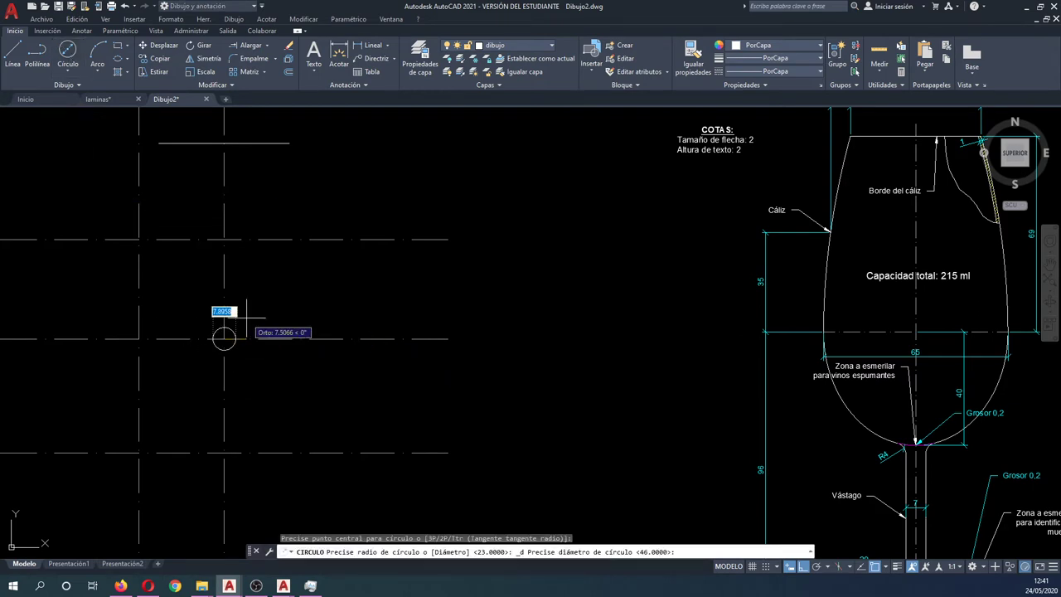
{"action": "type", "text": "65"}
{"action": "key", "text": "Return"}
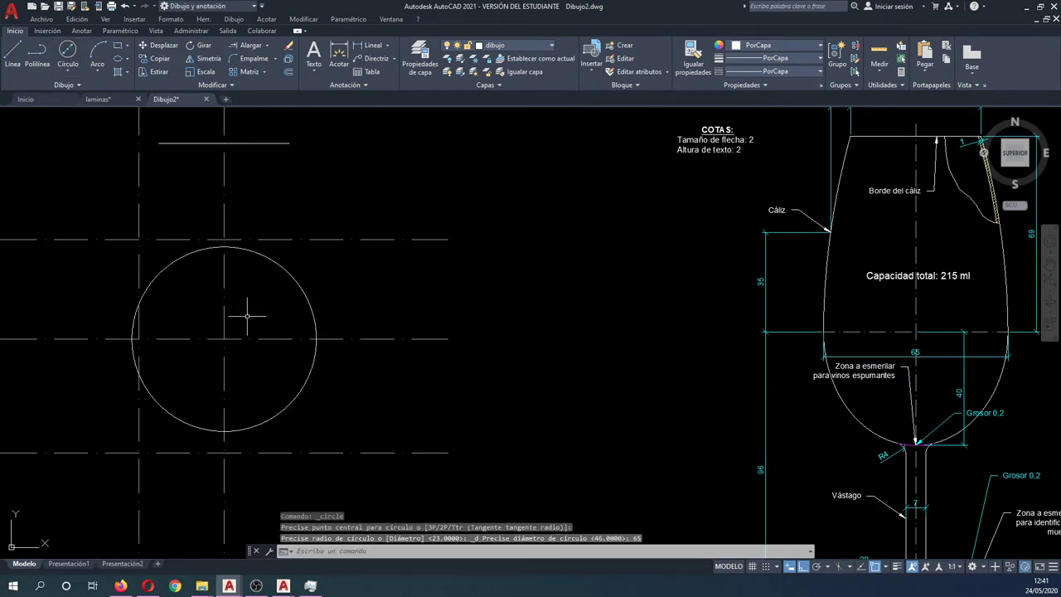
- Draw an ellipse across the circle's width reaching the lower line, then delete the circle
{"action": "left_click", "coordinate": [119, 58]}
{"action": "left_click", "coordinate": [131, 339]}
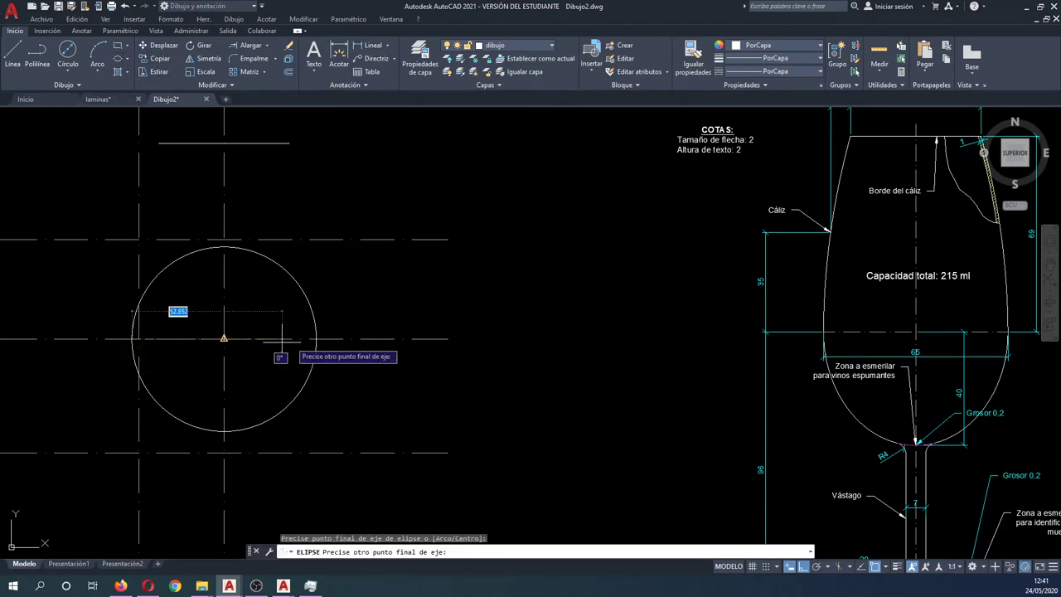
{"action": "left_click", "coordinate": [316, 339]}
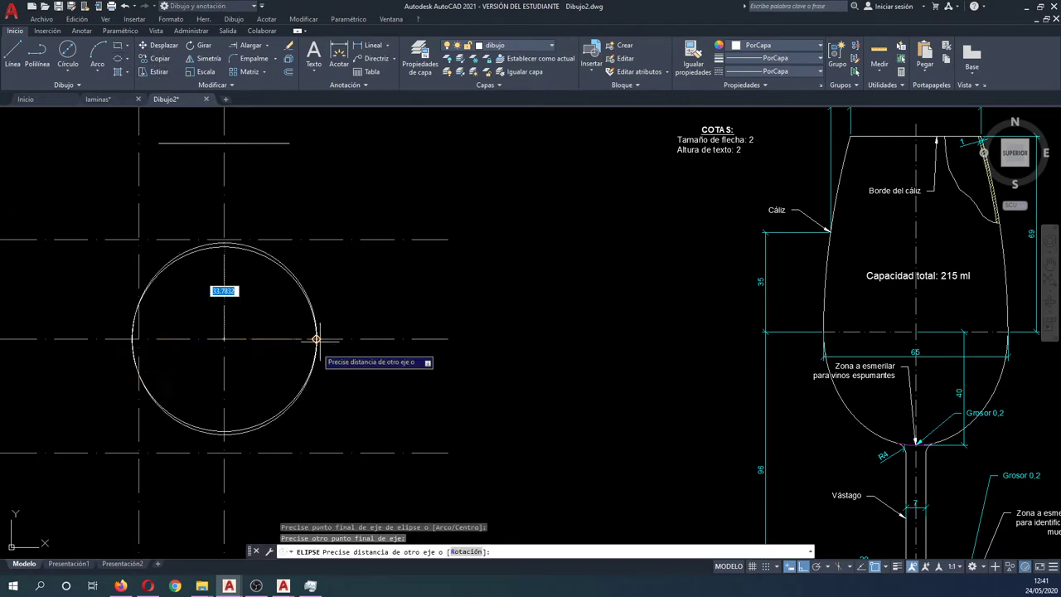
{"action": "left_click", "coordinate": [237, 442]}
{"action": "left_click", "coordinate": [238, 442]}
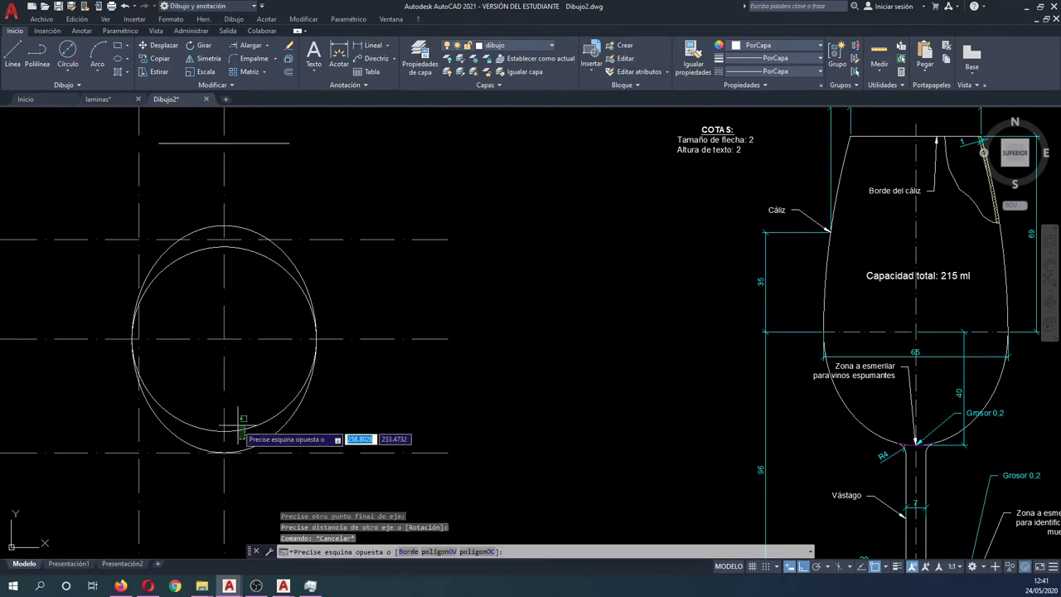
{"action": "left_click", "coordinate": [237, 424]}
{"action": "key", "text": "Delete"}
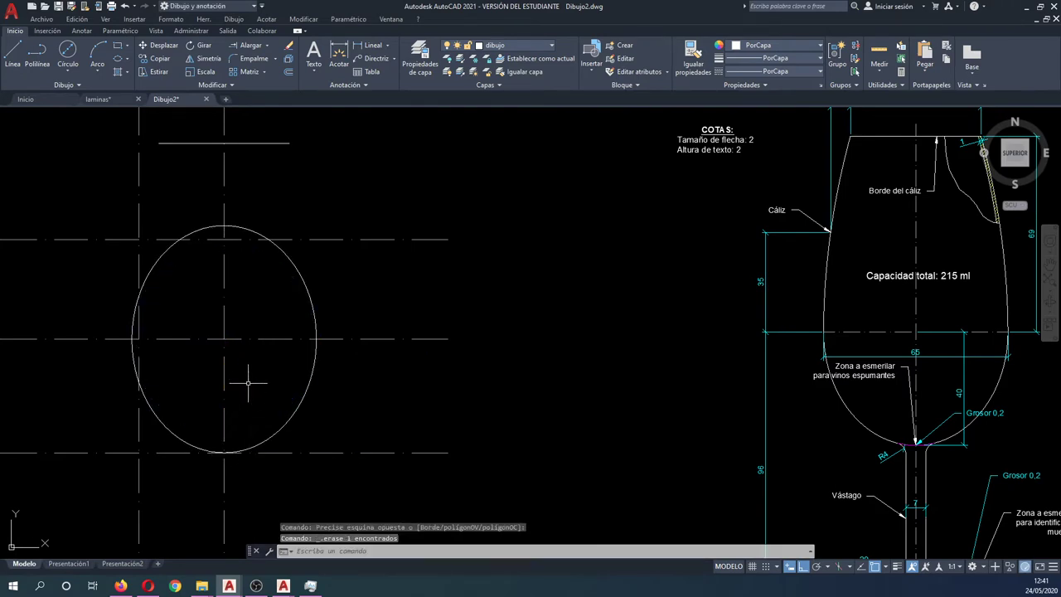
- Trim off the ellipse's upper half at the horizontal axis
{"action": "type", "text": "tr"}
{"action": "key", "text": "Return"}
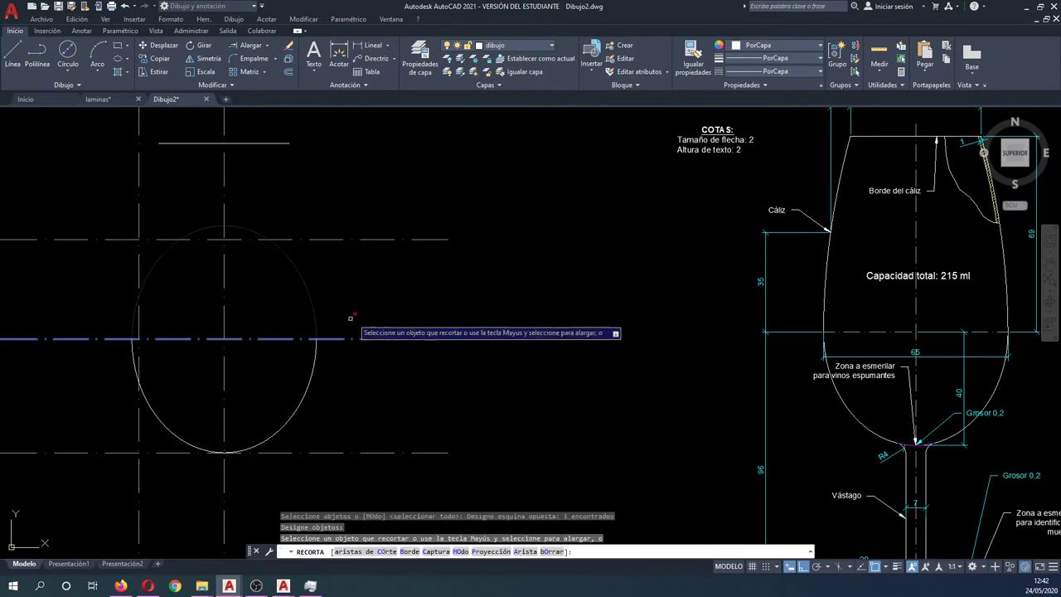
{"action": "left_click", "coordinate": [354, 312]}
{"action": "left_click", "coordinate": [317, 305]}
{"action": "key", "text": "Escape"}
{"action": "key", "text": "Escape"}
{"action": "key", "text": "Escape"}
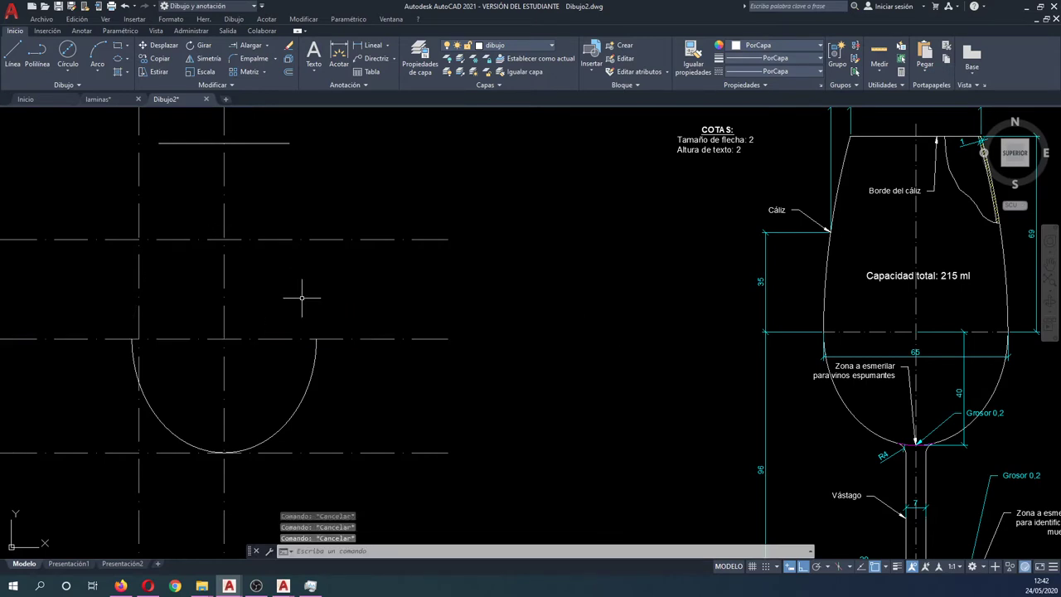
- Abandon an unfinished arc and delete the two leftover construction lines
{"action": "left_click", "coordinate": [97, 53]}
{"action": "left_click", "coordinate": [150, 142]}
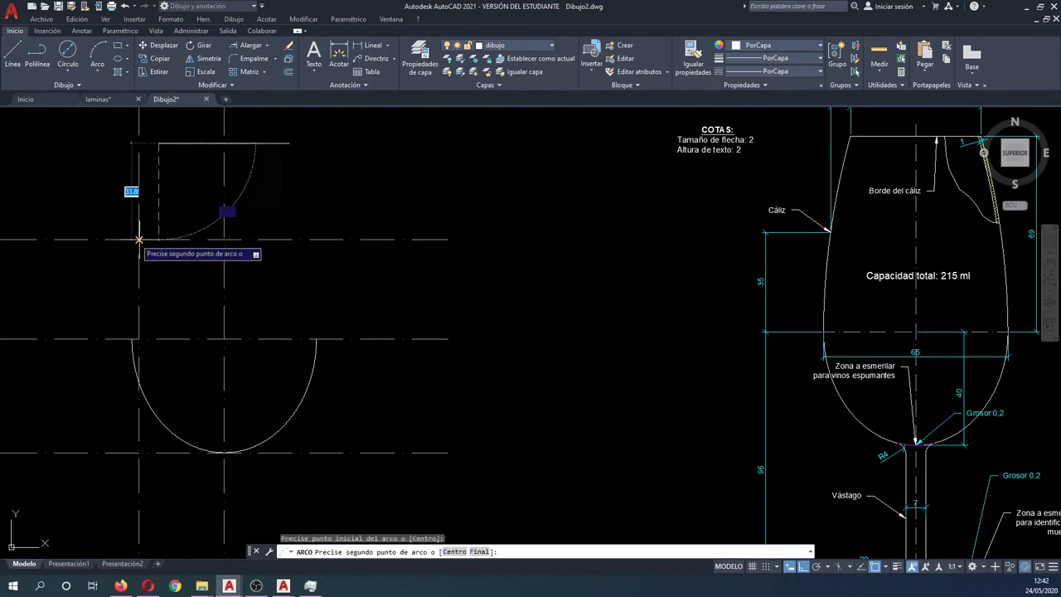
{"action": "left_click", "coordinate": [139, 240]}
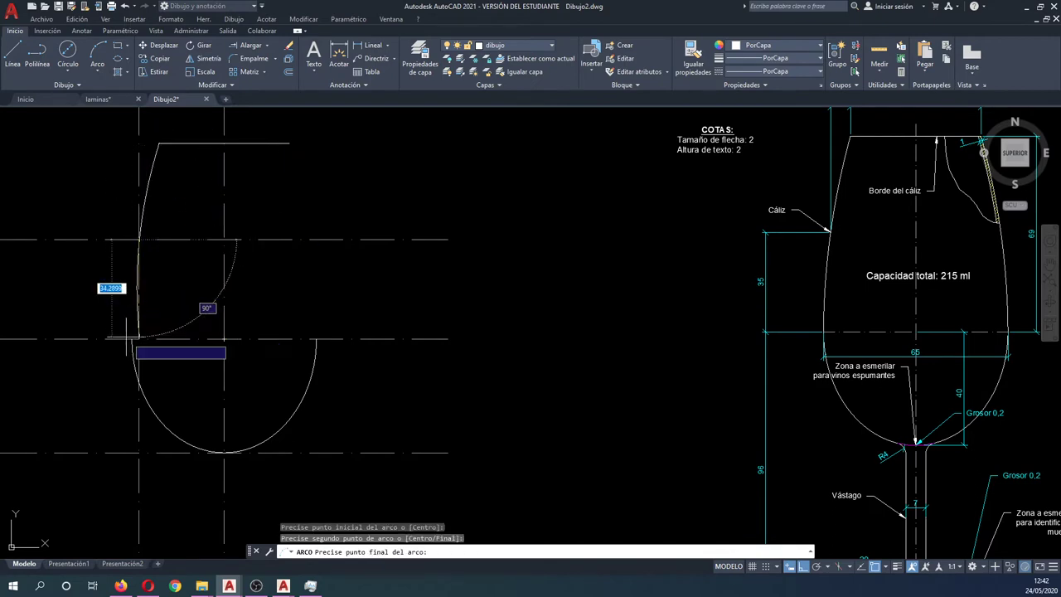
{"action": "key", "text": "Escape"}
{"action": "key", "text": "Escape"}
{"action": "key", "text": "Escape"}
{"action": "key", "text": "Escape"}
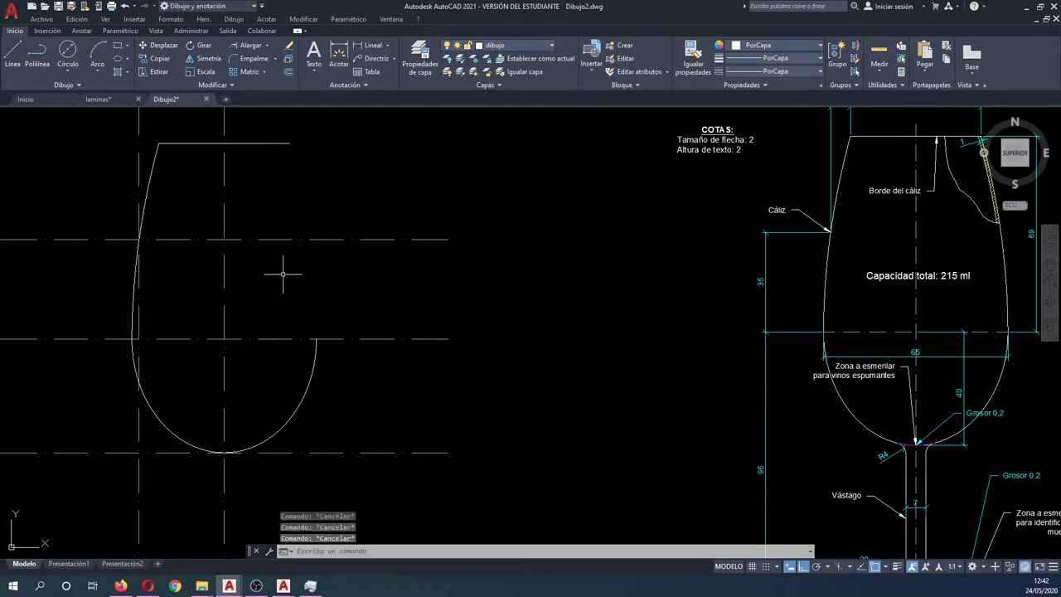
{"action": "left_click", "coordinate": [141, 128]}
{"action": "left_click", "coordinate": [87, 289]}
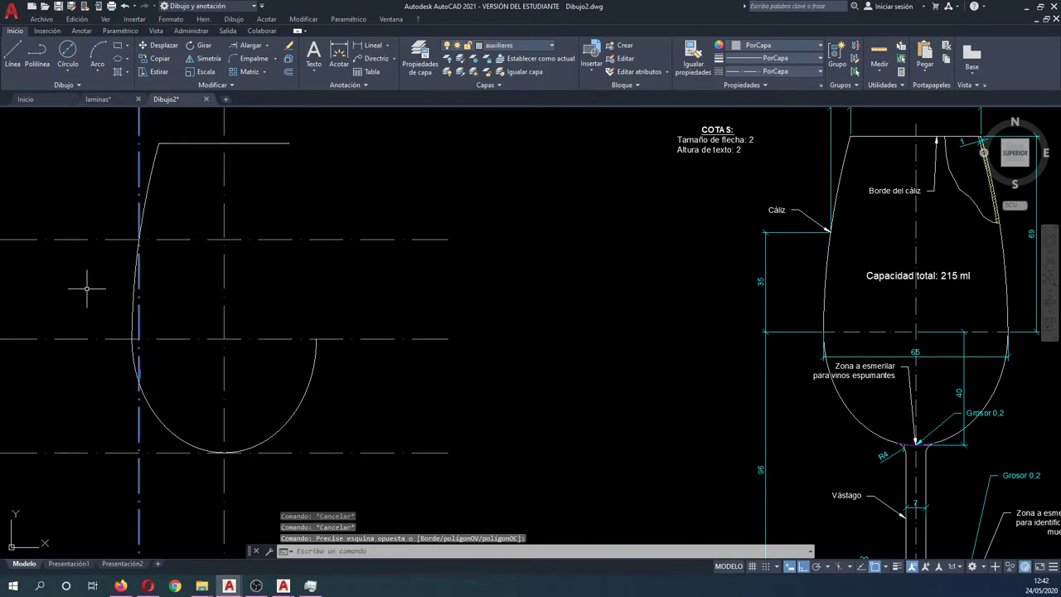
{"action": "left_click", "coordinate": [223, 290]}
{"action": "left_click", "coordinate": [44, 209]}
{"action": "key", "text": "Delete"}
{"action": "type", "text": "sa"}
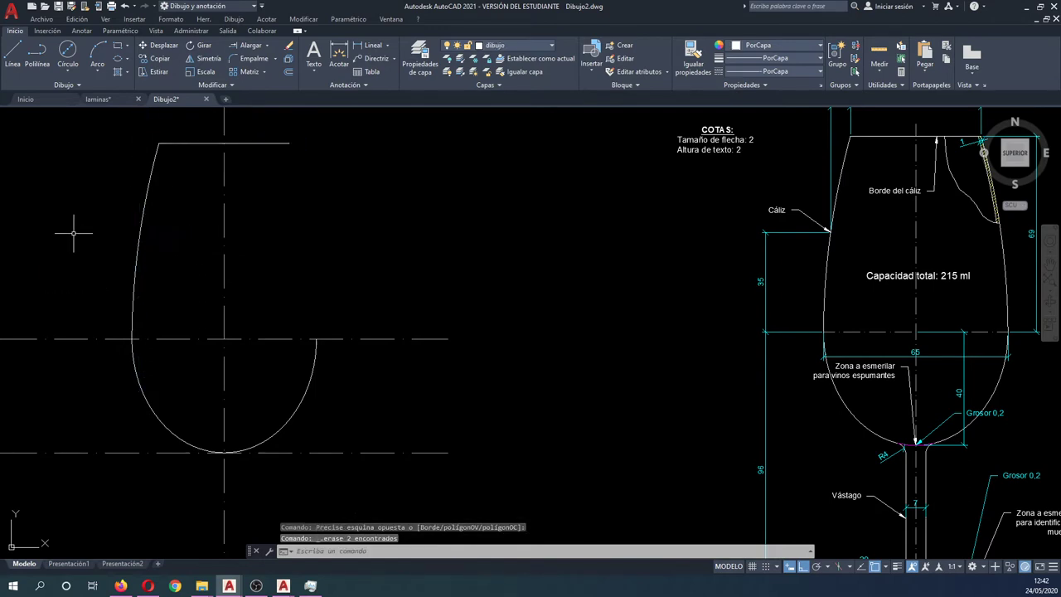
- Mirror the left cup profile about the vertical centre line, keeping the original
{"action": "key", "text": "Return"}
{"action": "left_click", "coordinate": [165, 300]}
{"action": "left_click", "coordinate": [121, 232]}
{"action": "key", "text": "Return"}
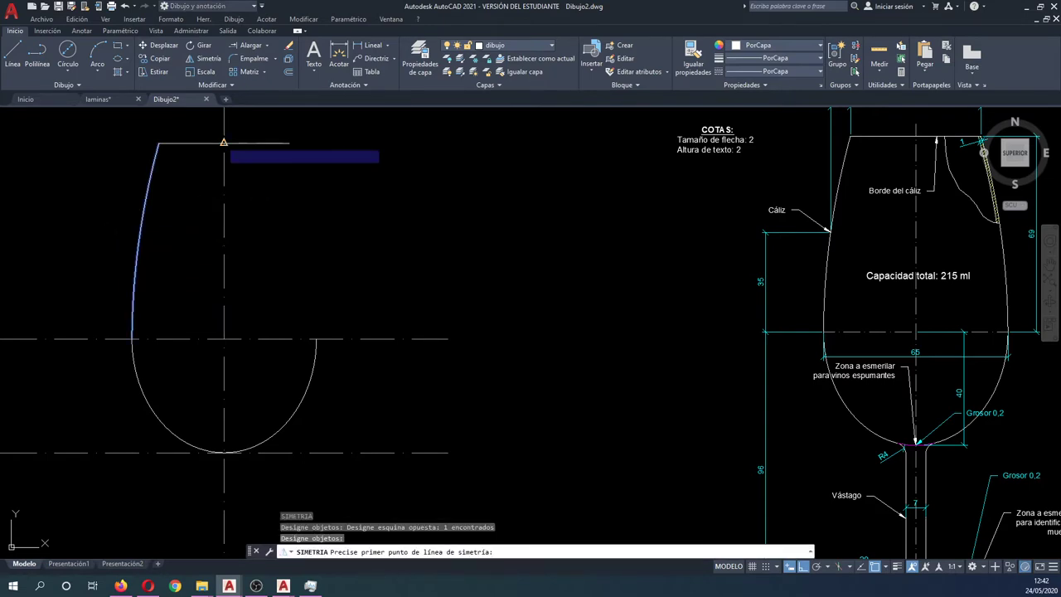
{"action": "left_click", "coordinate": [224, 142]}
{"action": "left_click", "coordinate": [223, 267]}
{"action": "key", "text": "Return"}
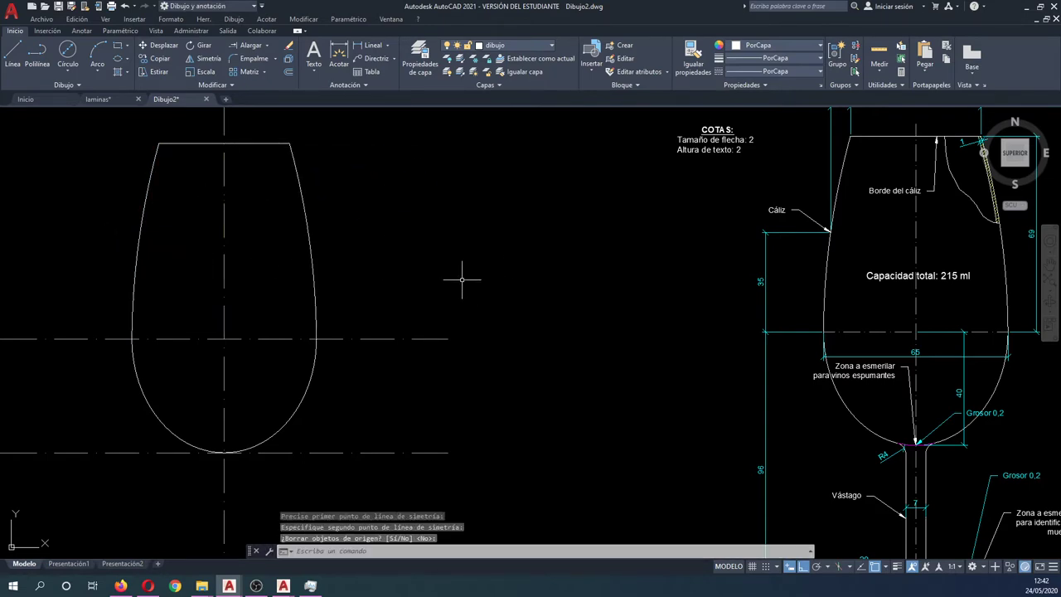
{"action": "middle_click_drag", "start_coordinate": [414, 276], "coordinate": [305, 300]}
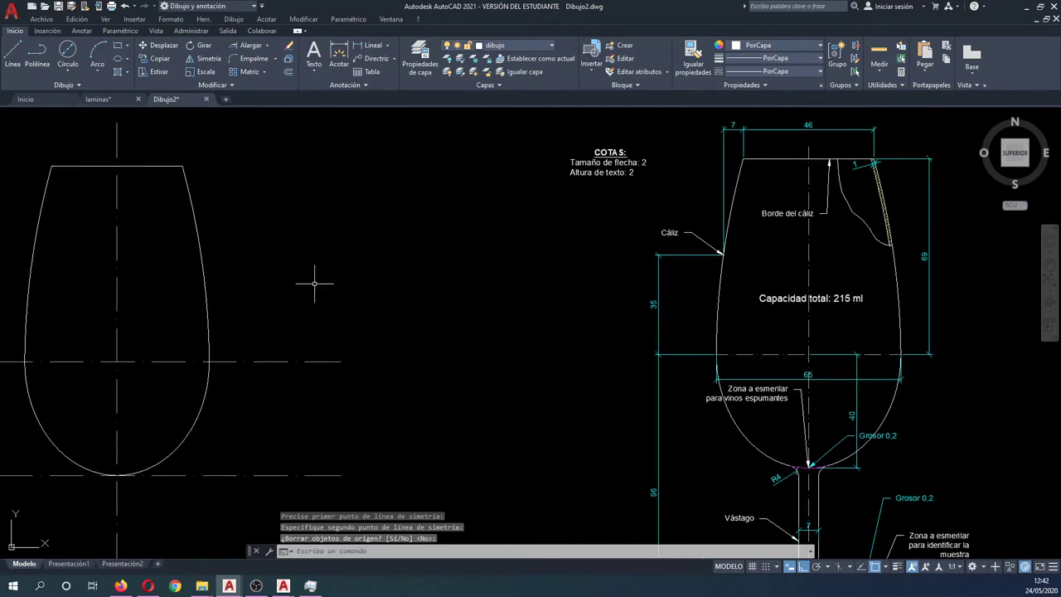
- Draw a jagged polyline with Ortho off, from the rim's top-right corner down past the right wall
{"action": "type", "text": "o inicial:"}
{"action": "scroll", "coordinate": [165, 176], "scroll_direction": "up", "scroll_amount": 3}
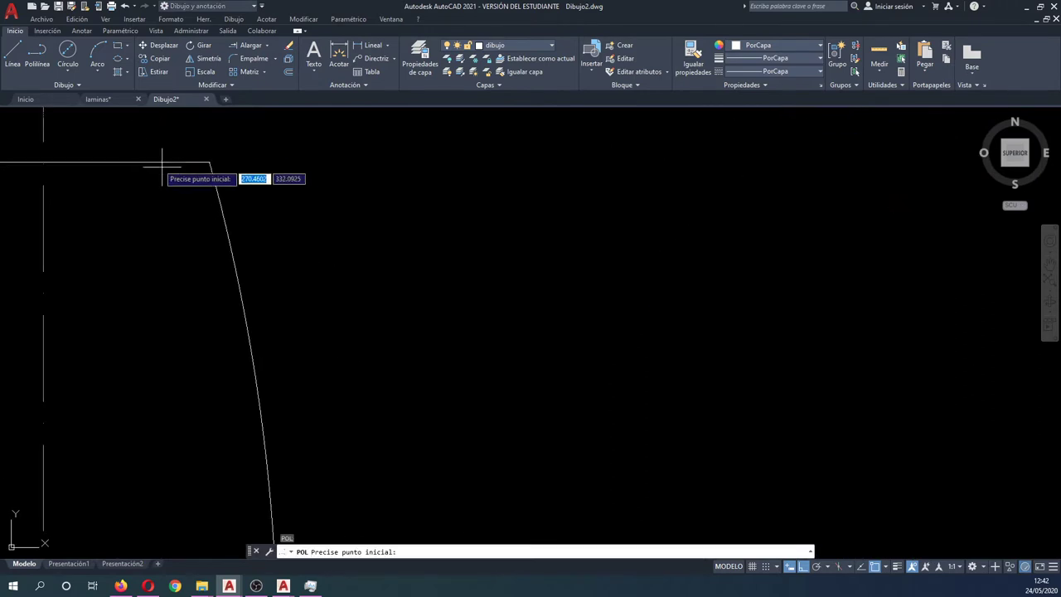
{"action": "left_click", "coordinate": [209, 162]}
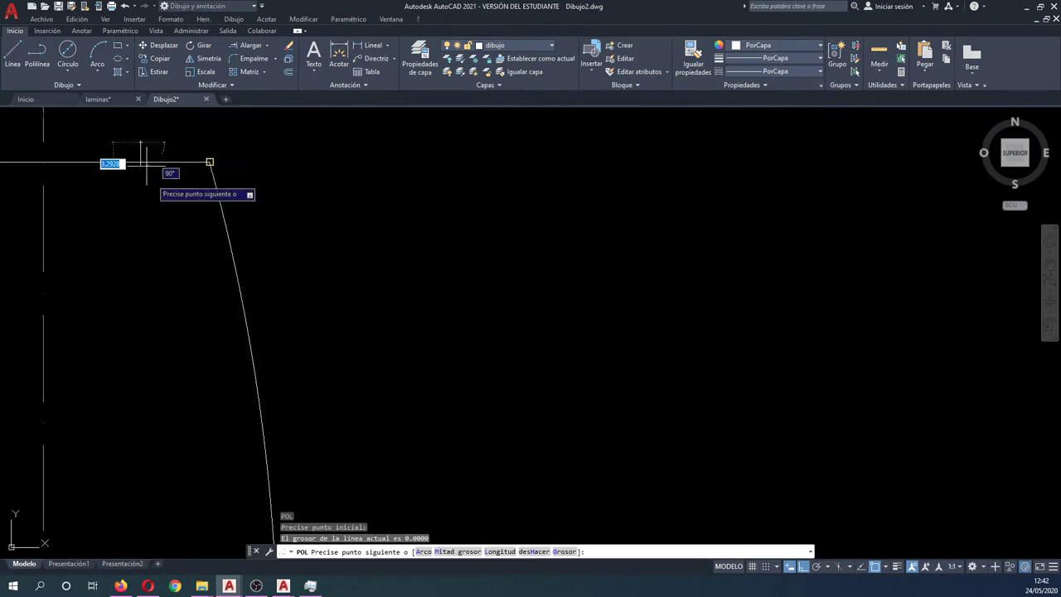
{"action": "key", "text": "F8"}
{"action": "left_click", "coordinate": [151, 225]}
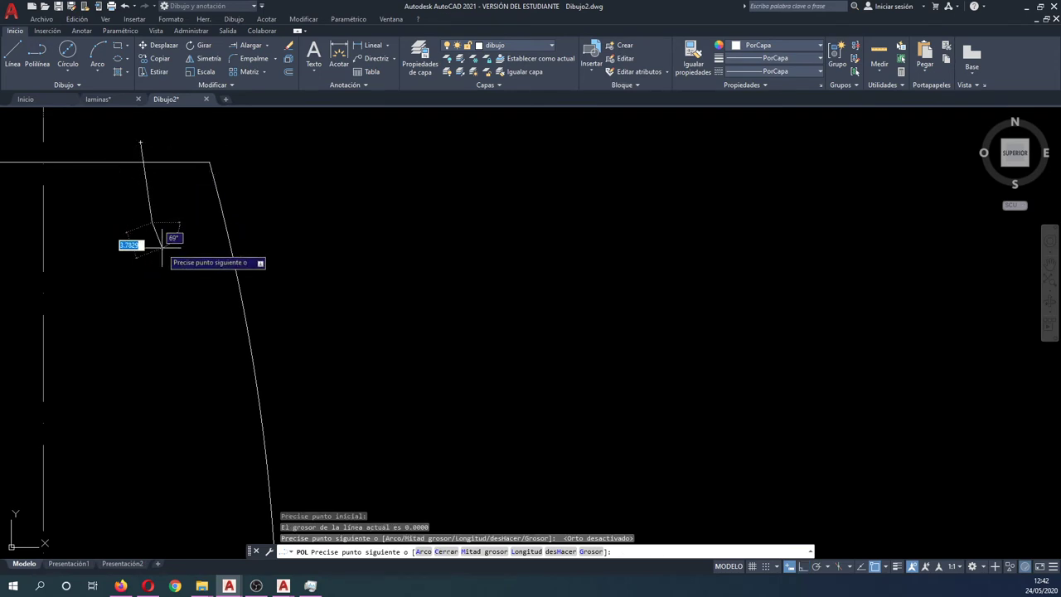
{"action": "left_click", "coordinate": [163, 247]}
{"action": "left_click", "coordinate": [160, 270]}
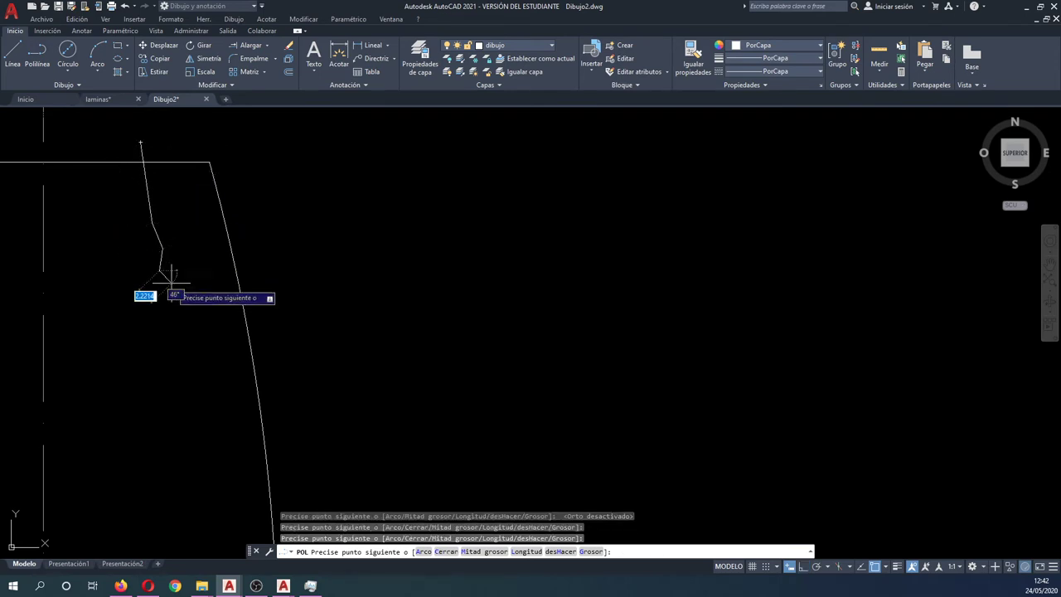
{"action": "left_click", "coordinate": [199, 334]}
{"action": "left_click", "coordinate": [219, 330]}
{"action": "left_click", "coordinate": [230, 348]}
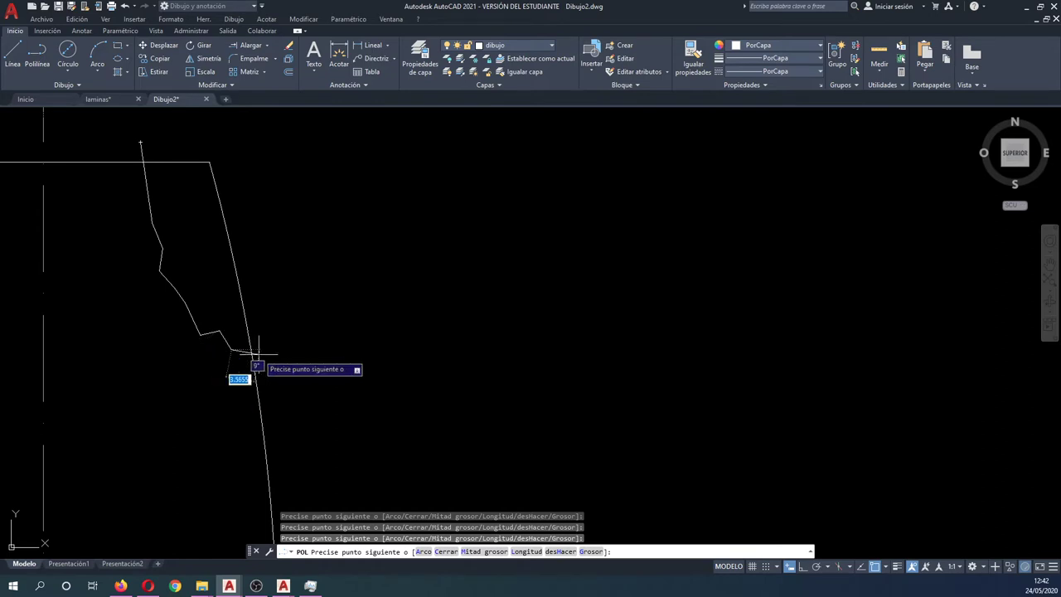
{"action": "left_click", "coordinate": [273, 358]}
{"action": "key", "text": "Escape"}
- Select the new break line and grab one of its vertices, then cancel without changing it
{"action": "scroll", "coordinate": [224, 331], "scroll_direction": "up", "scroll_amount": 2}
{"action": "left_click", "coordinate": [218, 325]}
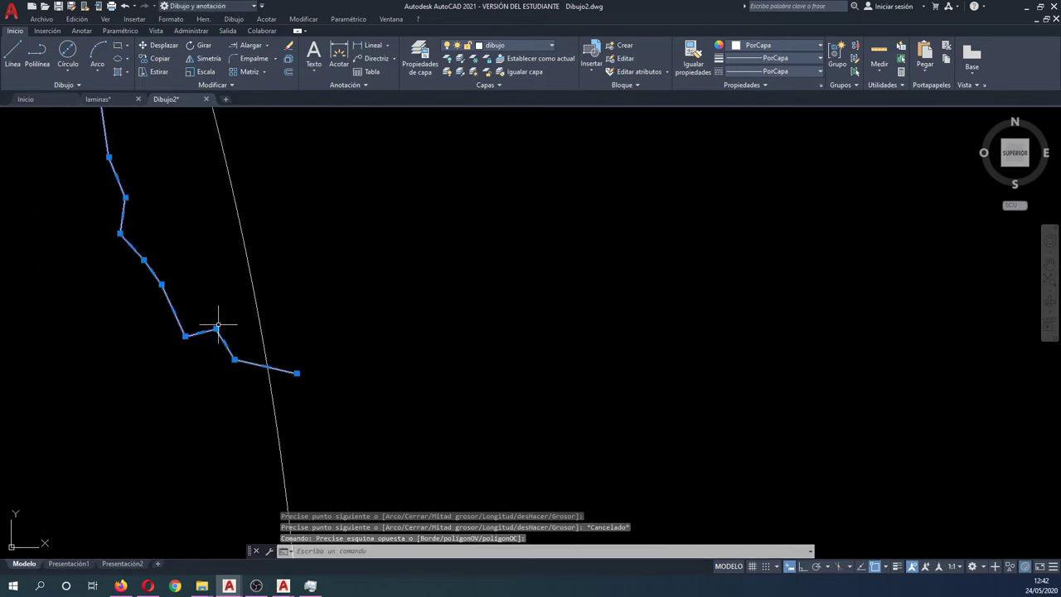
{"action": "scroll", "coordinate": [218, 324], "scroll_direction": "up", "scroll_amount": 4}
{"action": "left_click", "coordinate": [196, 323]}
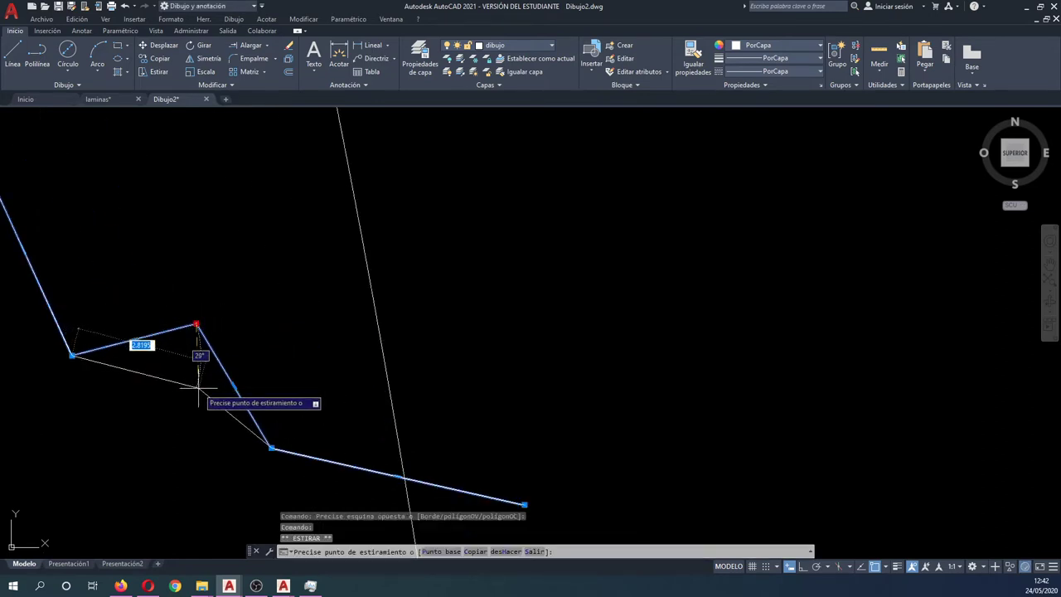
{"action": "key", "text": "Escape"}
{"action": "key", "text": "Escape"}
{"action": "scroll", "coordinate": [240, 337], "scroll_direction": "down", "scroll_amount": 5}
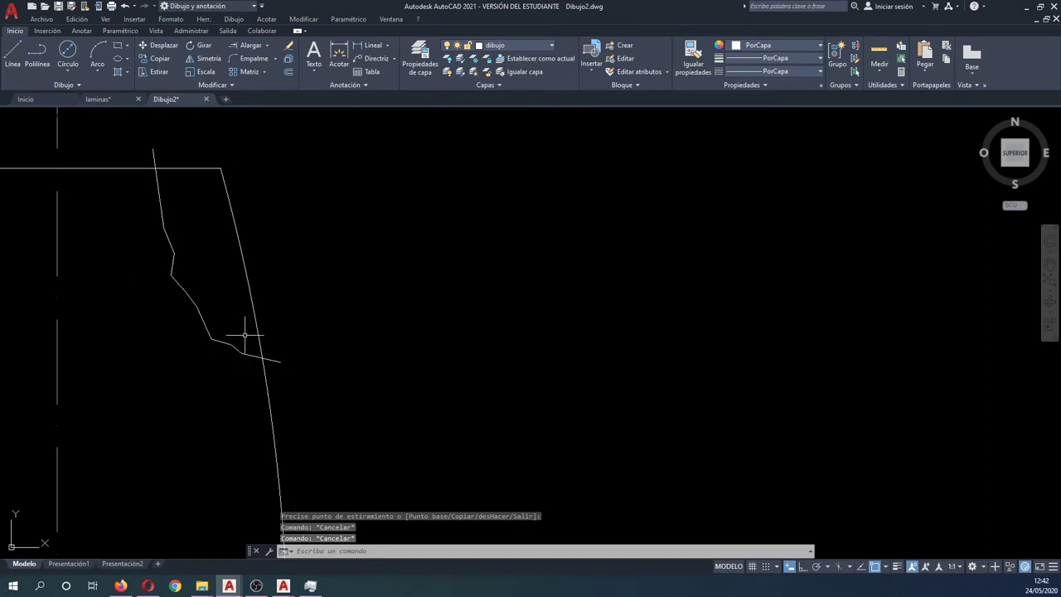
- Offset the cup's right curved wall 1 unit inward to show the glass thickness
{"action": "type", "text": "q"}
{"action": "key", "text": "Return"}
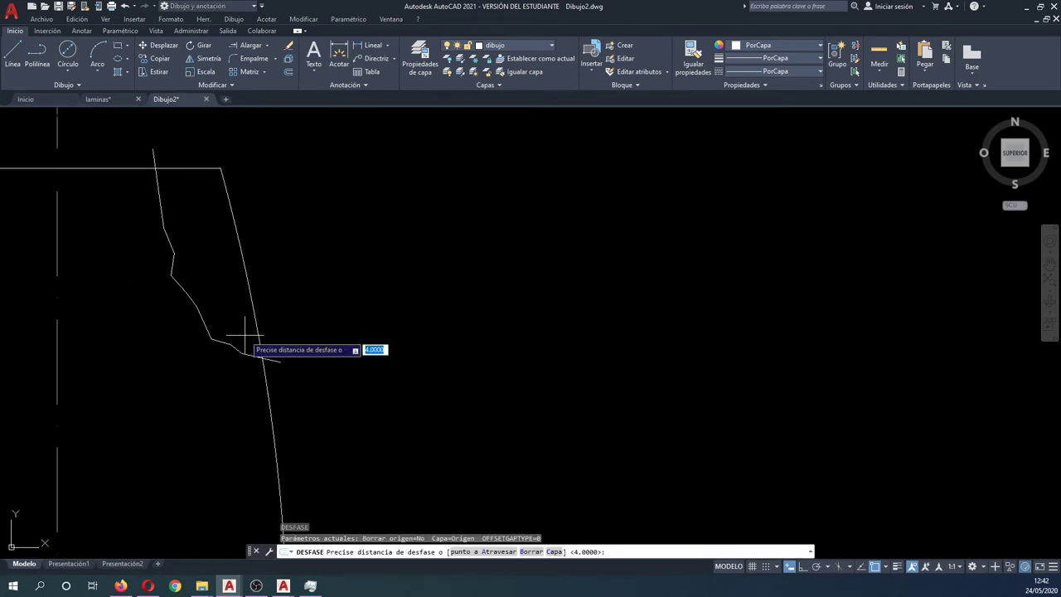
{"action": "scroll", "coordinate": [245, 338], "scroll_direction": "down", "scroll_amount": 4}
{"action": "scroll", "coordinate": [426, 331], "scroll_direction": "down", "scroll_amount": 2}
{"action": "scroll", "coordinate": [517, 331], "scroll_direction": "up", "scroll_amount": 5}
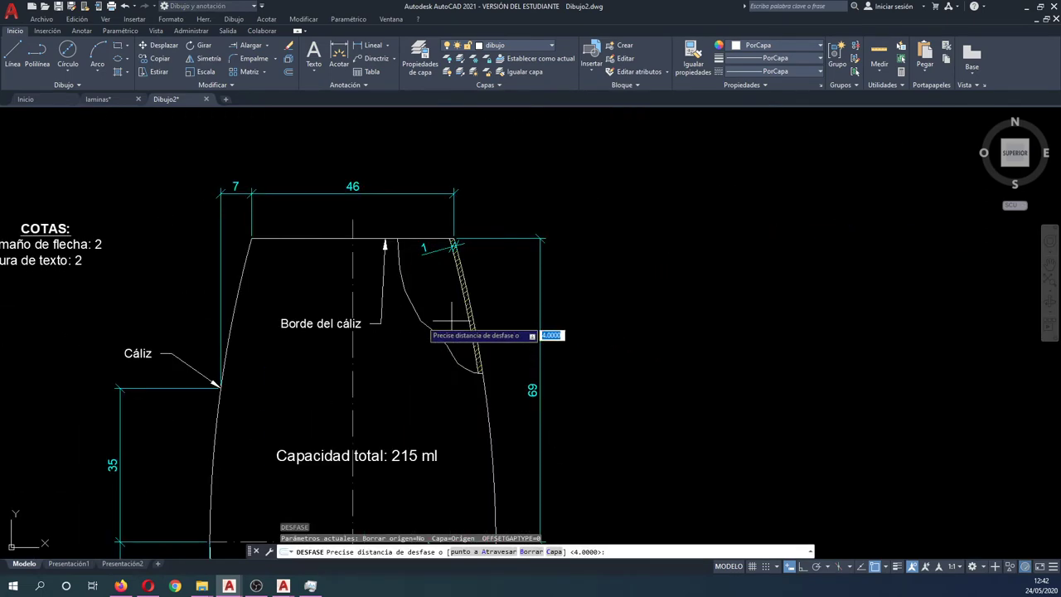
{"action": "scroll", "coordinate": [452, 322], "scroll_direction": "down", "scroll_amount": 5}
{"action": "scroll", "coordinate": [339, 307], "scroll_direction": "up", "scroll_amount": 2}
{"action": "scroll", "coordinate": [381, 275], "scroll_direction": "up", "scroll_amount": 2}
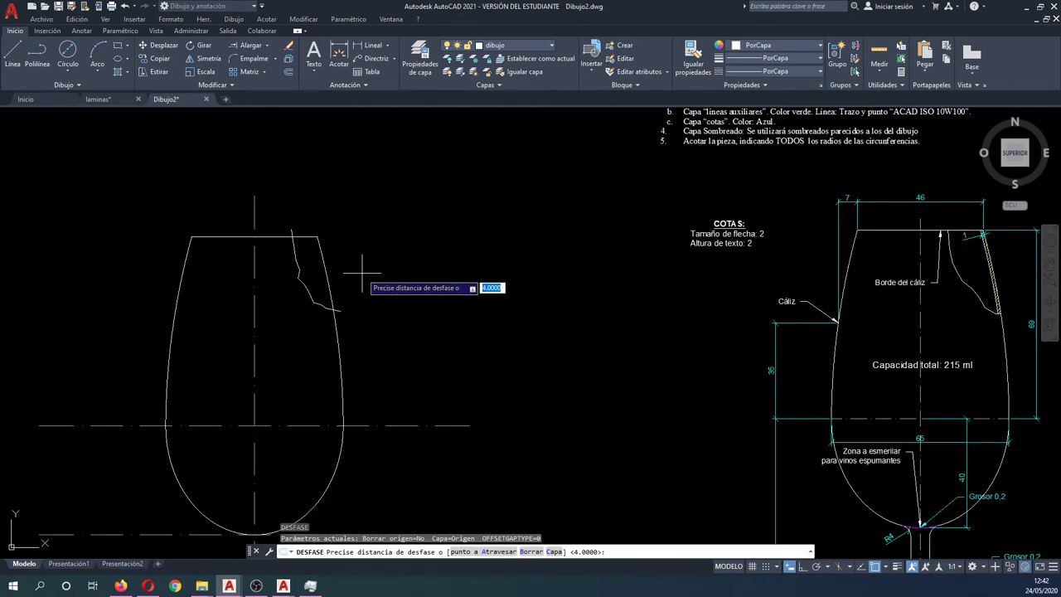
{"action": "type", "text": "1"}
{"action": "key", "text": "Return"}
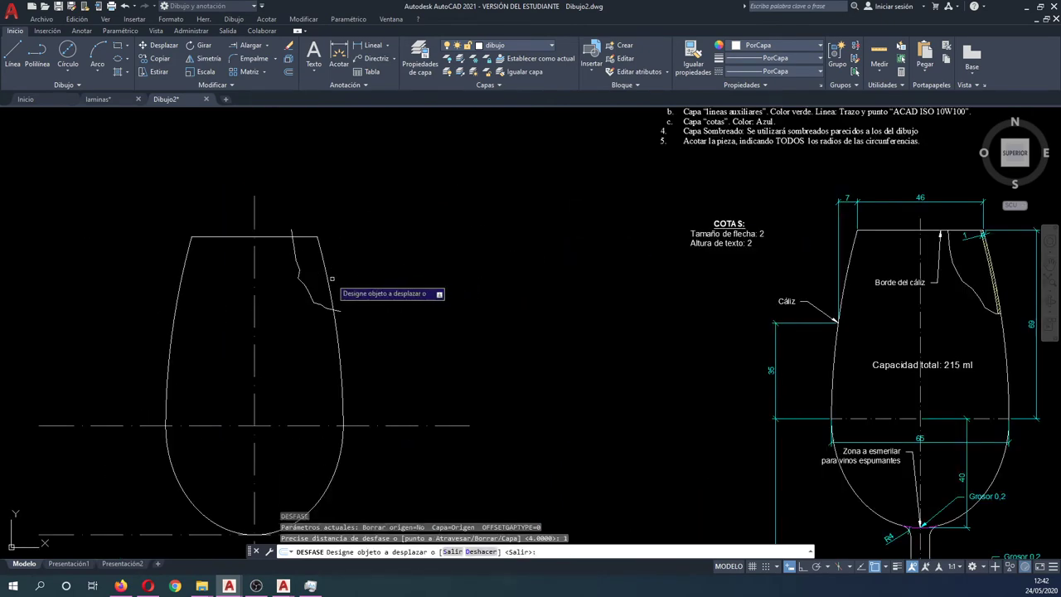
{"action": "left_click", "coordinate": [326, 275]}
{"action": "scroll", "coordinate": [324, 273], "scroll_direction": "up", "scroll_amount": 4}
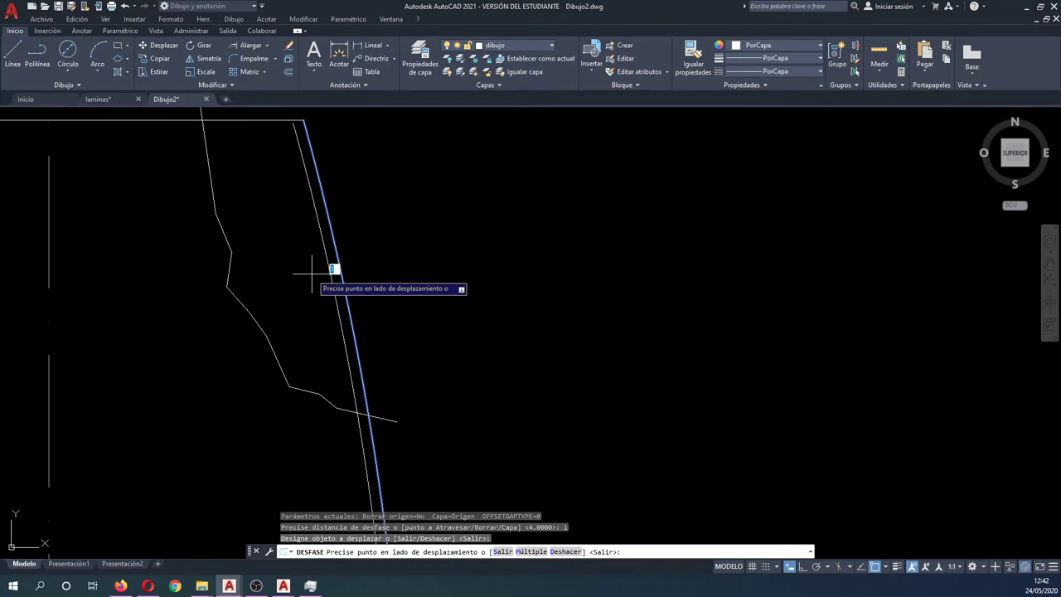
{"action": "key", "text": "Escape"}
{"action": "scroll", "coordinate": [300, 149], "scroll_direction": "up", "scroll_amount": 3}
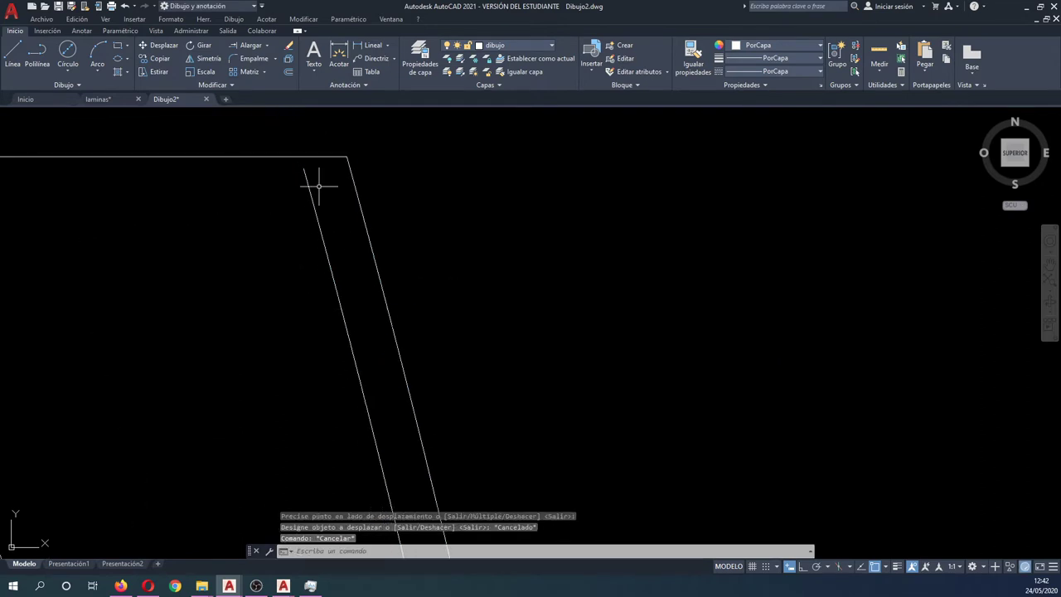
- Pick the rim line as an extend boundary, then abandon the extend
{"action": "left_click", "coordinate": [232, 45]}
{"action": "left_click", "coordinate": [232, 135]}
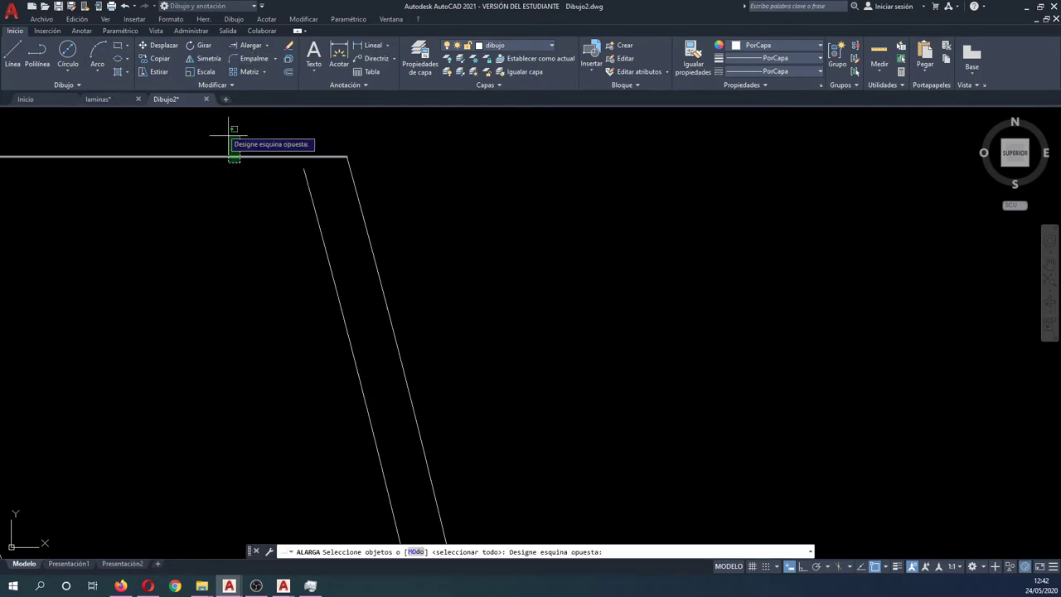
{"action": "left_click", "coordinate": [254, 163]}
{"action": "key", "text": "Return"}
{"action": "key", "text": "Escape"}
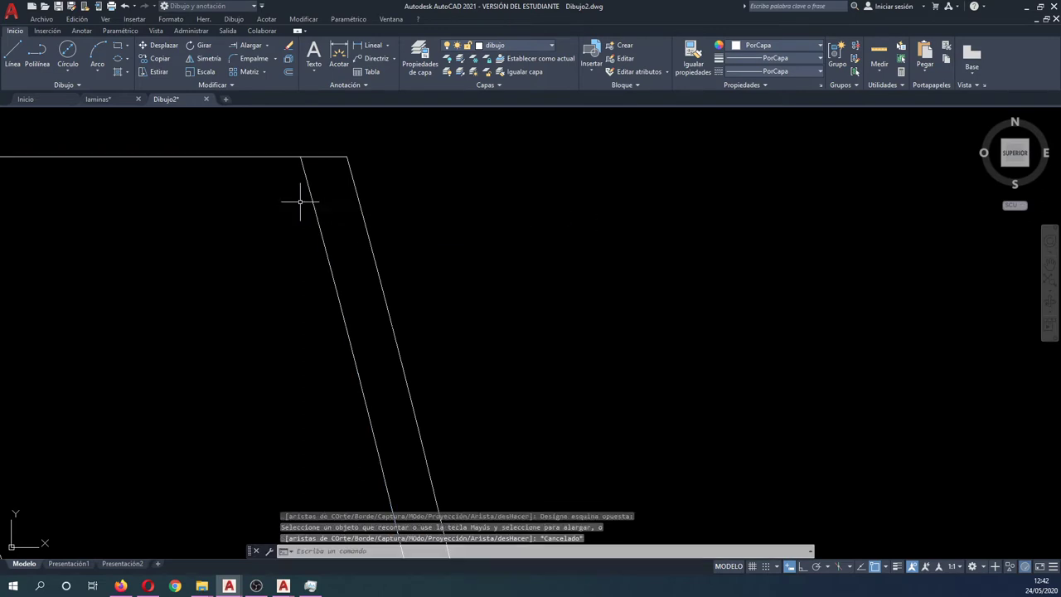
{"action": "scroll", "coordinate": [300, 199], "scroll_direction": "down", "scroll_amount": 4}
- Trim the break line's overhang and the inner wall line's excess ends against the window-selected edges
{"action": "key", "text": "Return"}
{"action": "scroll", "coordinate": [301, 199], "scroll_direction": "down", "scroll_amount": 2}
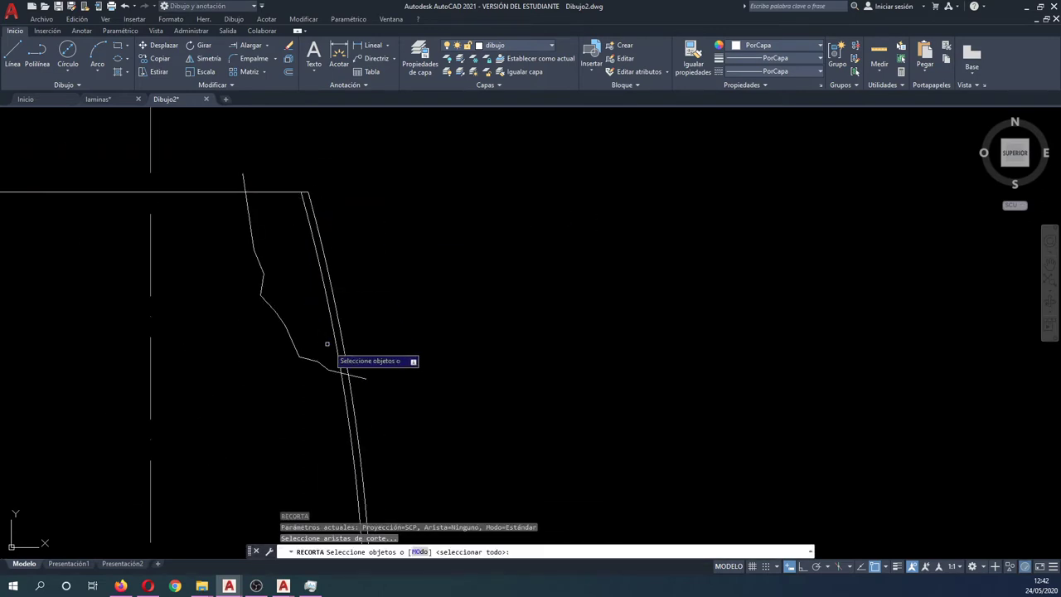
{"action": "scroll", "coordinate": [332, 348], "scroll_direction": "up", "scroll_amount": 2}
{"action": "scroll", "coordinate": [355, 409], "scroll_direction": "up", "scroll_amount": 1}
{"action": "scroll", "coordinate": [368, 421], "scroll_direction": "down", "scroll_amount": 1}
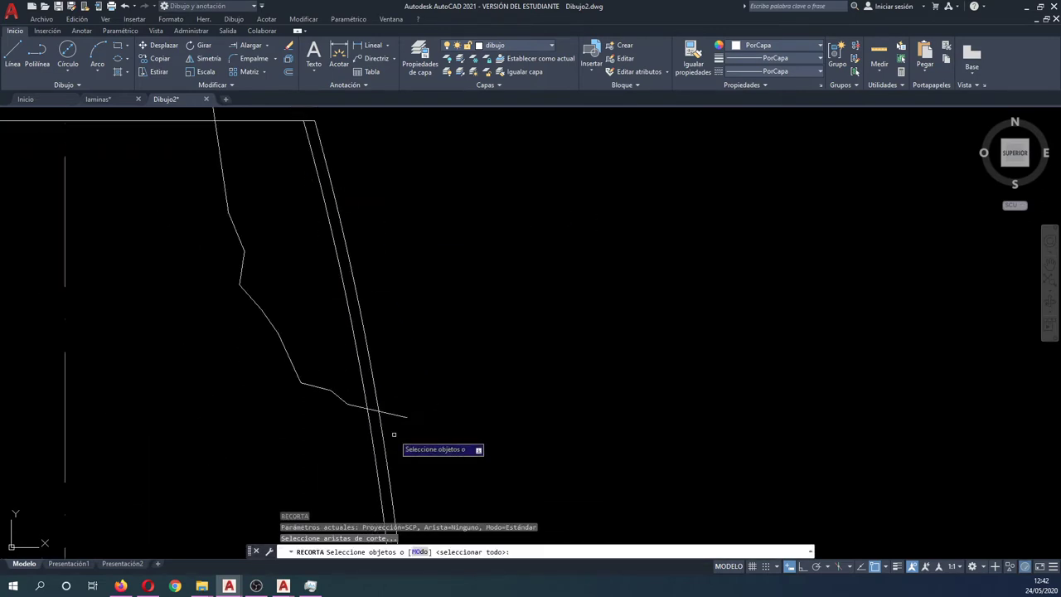
{"action": "left_click", "coordinate": [394, 433]}
{"action": "left_click", "coordinate": [211, 110]}
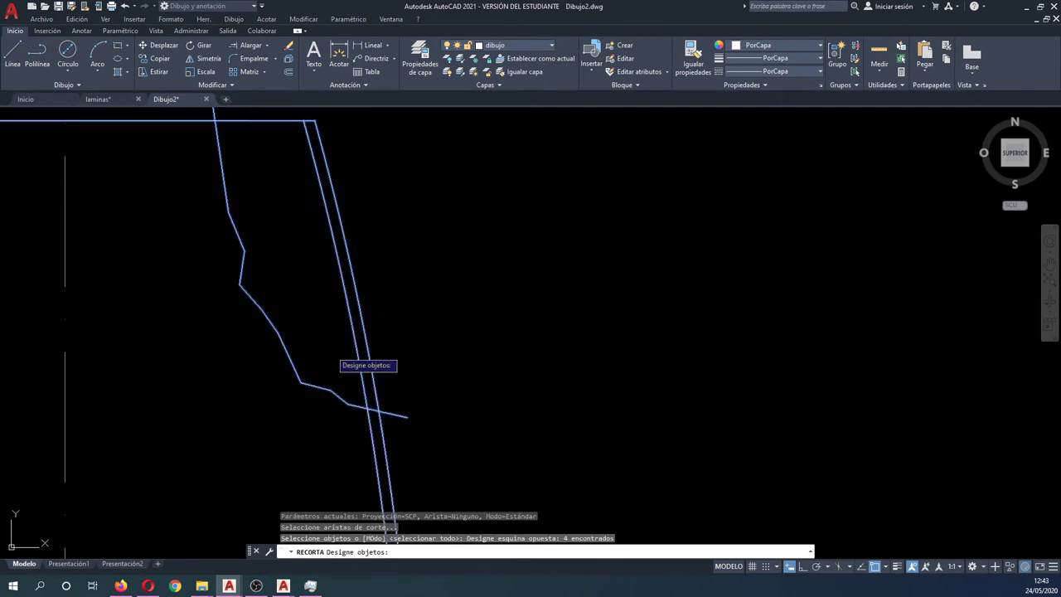
{"action": "key", "text": "Return"}
{"action": "left_click", "coordinate": [387, 429]}
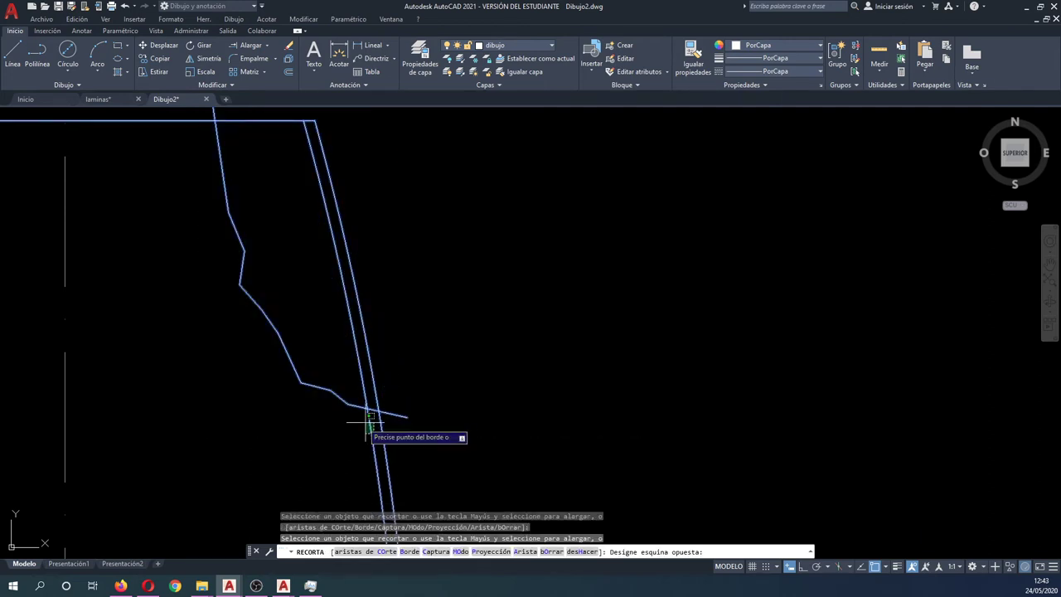
{"action": "left_click", "coordinate": [397, 414]}
{"action": "left_click", "coordinate": [397, 415]}
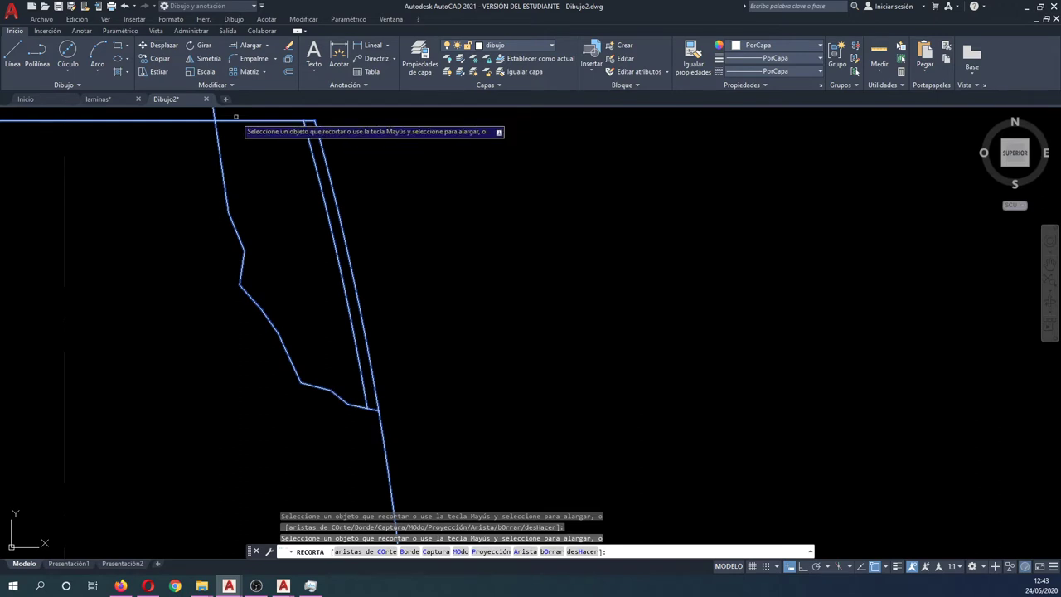
{"action": "left_click", "coordinate": [214, 111]}
{"action": "left_click", "coordinate": [214, 111]}
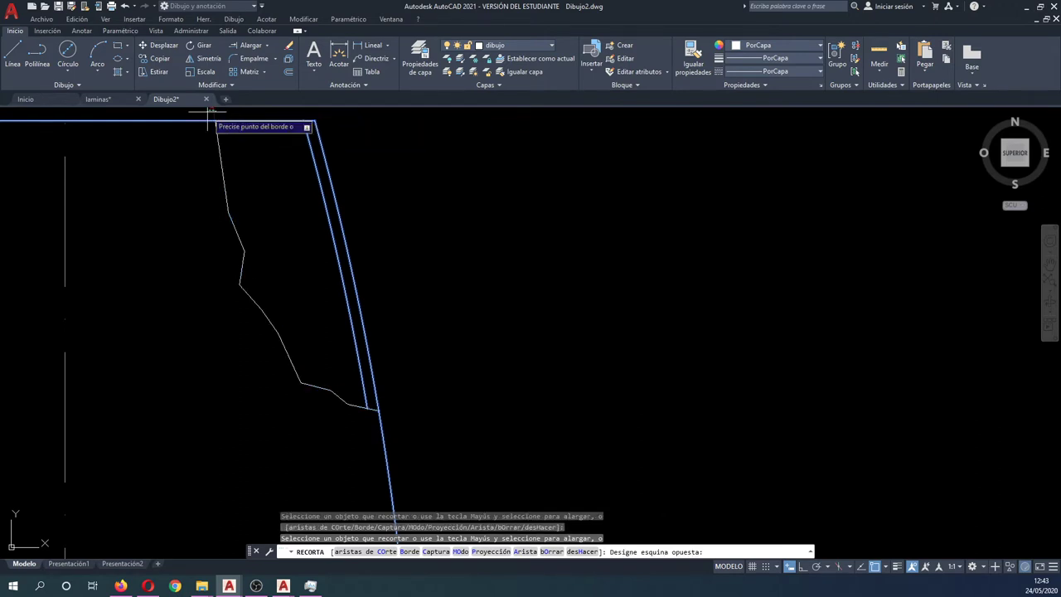
{"action": "key", "text": "Escape"}
{"action": "scroll", "coordinate": [282, 178], "scroll_direction": "down", "scroll_amount": 2}
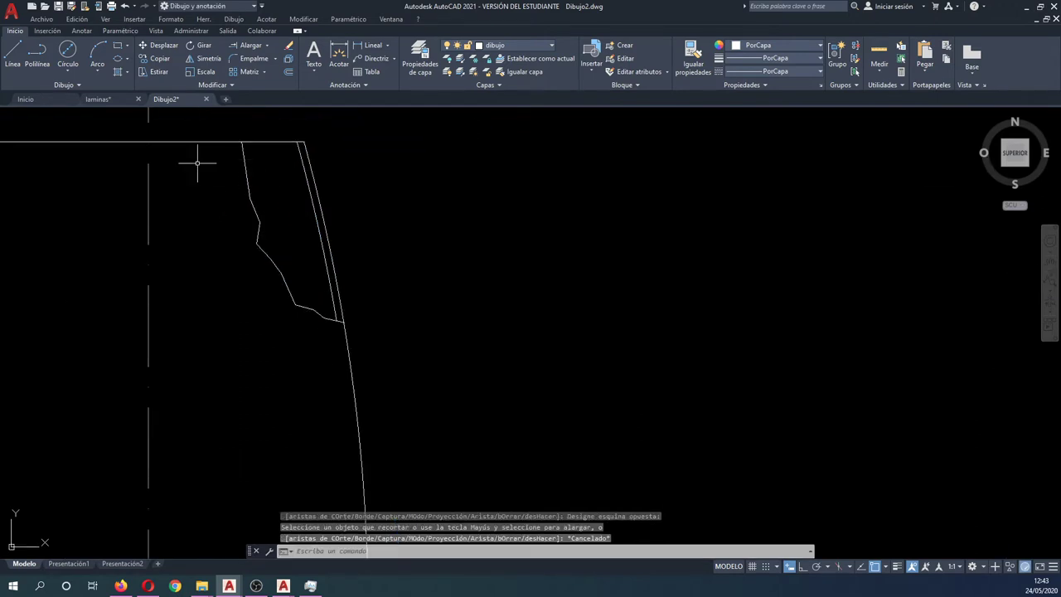
- Hatch the thin strip along the cup's right wall
{"action": "key", "text": "Return"}
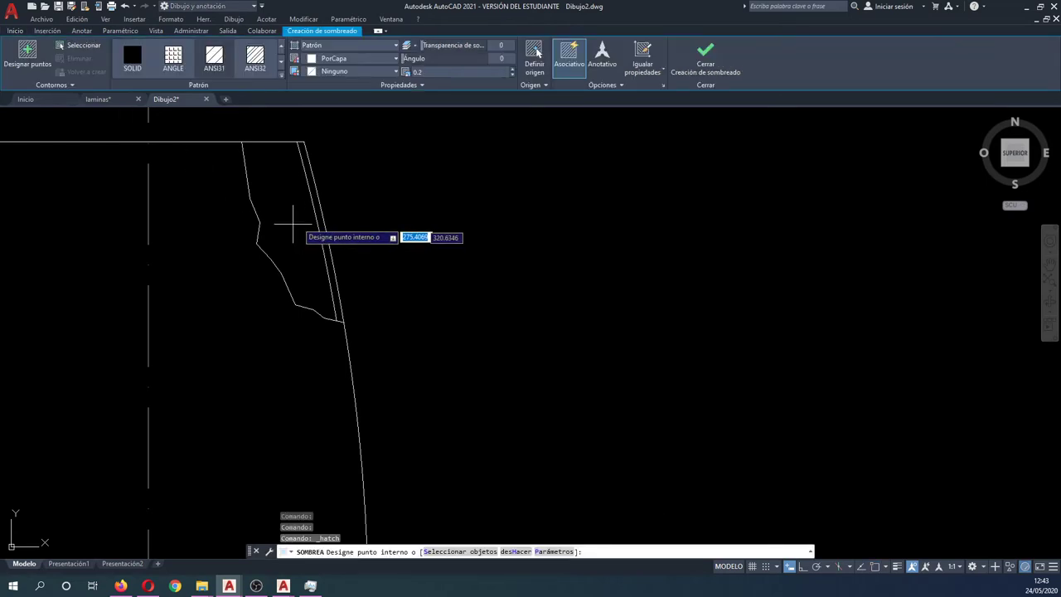
{"action": "scroll", "coordinate": [317, 214], "scroll_direction": "up", "scroll_amount": 2}
{"action": "left_click", "coordinate": [318, 214]}
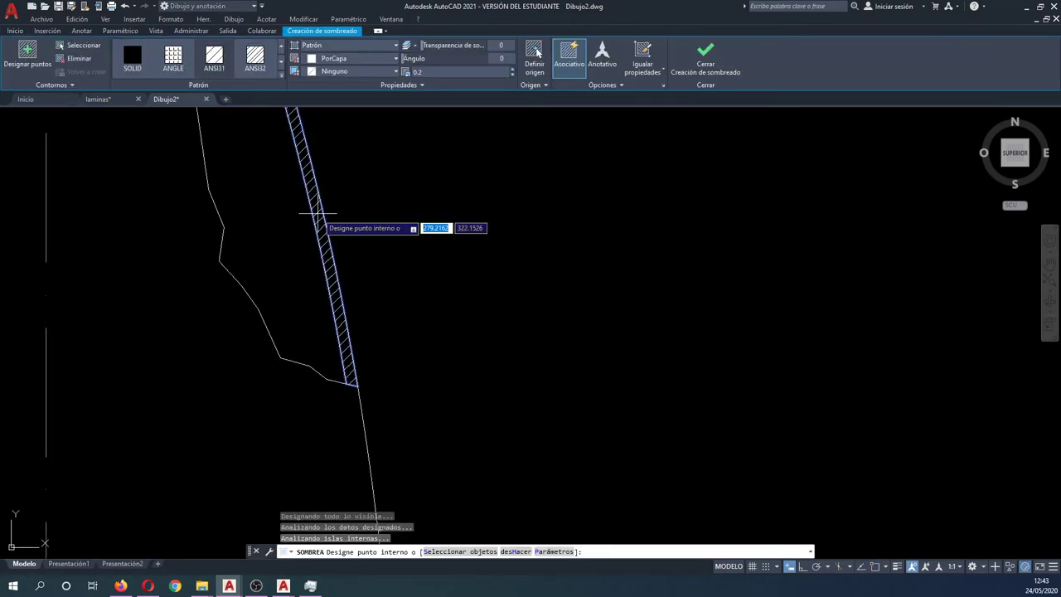
{"action": "left_click", "coordinate": [698, 65]}
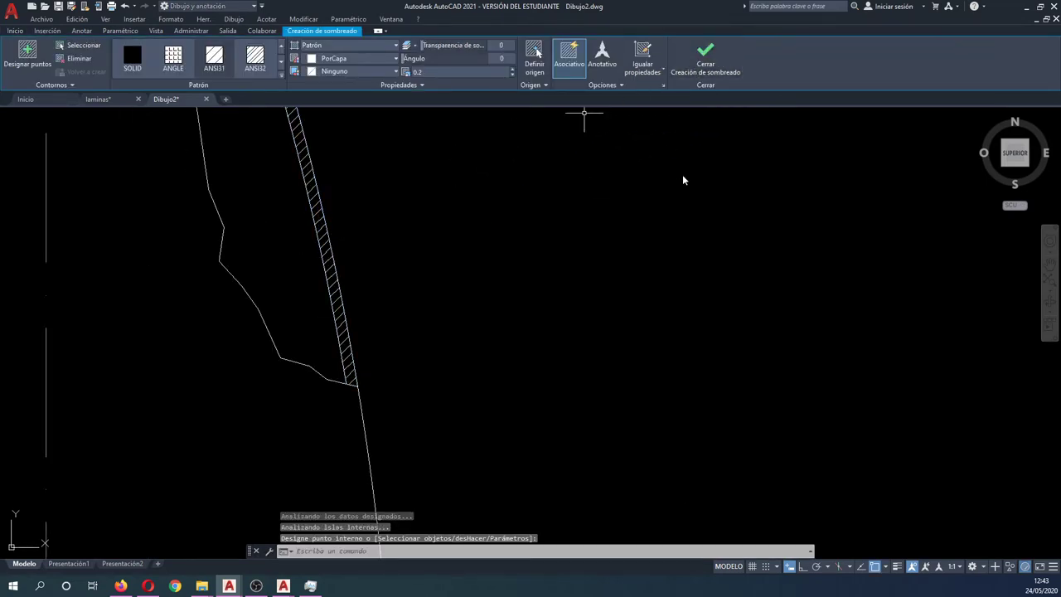
- Move the rim hatch strip onto the sombreado layer
{"action": "scroll", "coordinate": [647, 256], "scroll_direction": "down", "scroll_amount": 2}
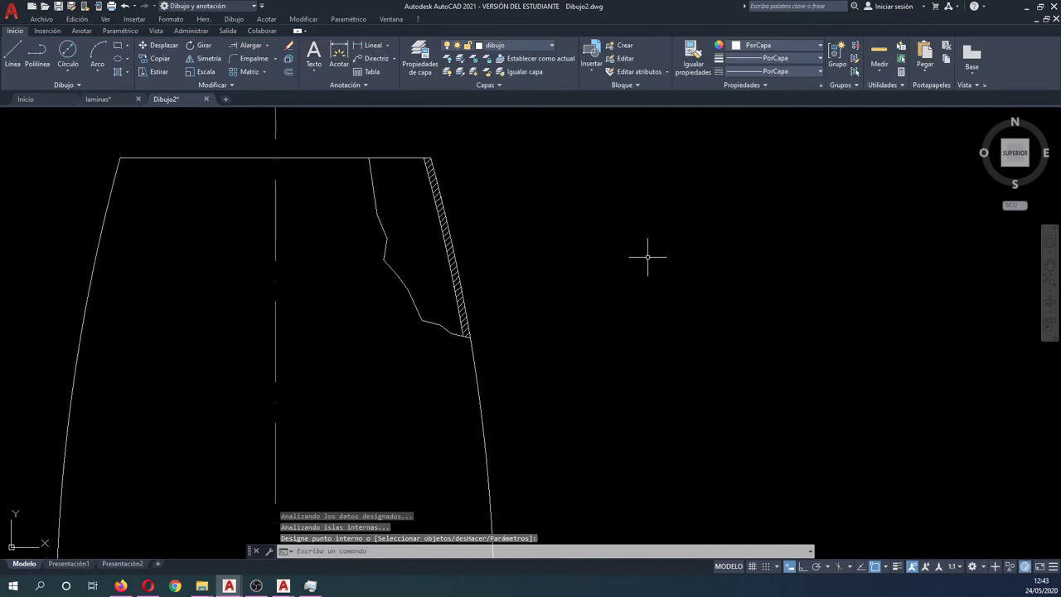
{"action": "left_click", "coordinate": [434, 184]}
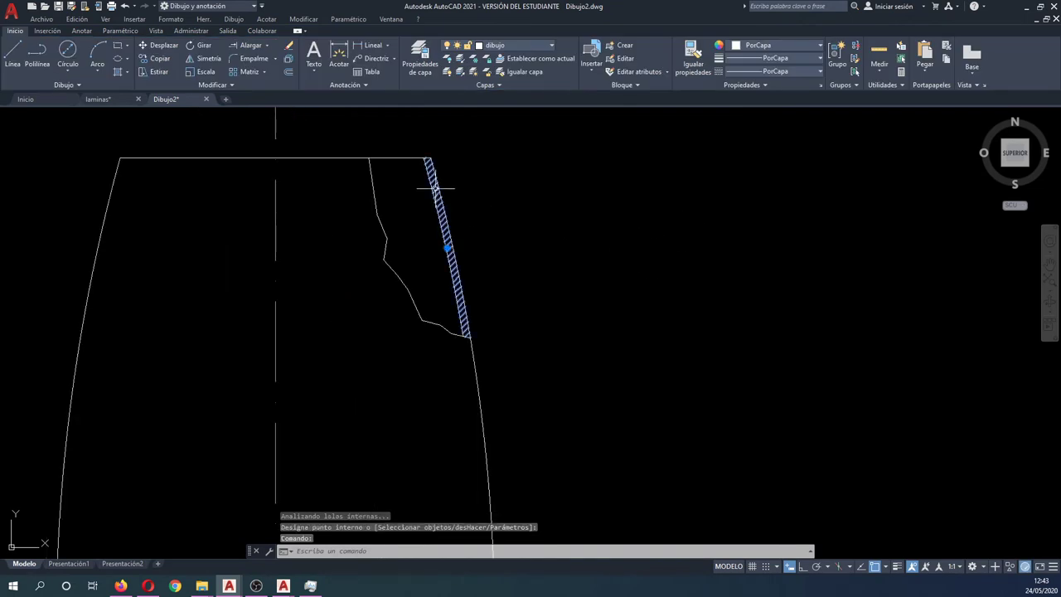
{"action": "left_click", "coordinate": [23, 31]}
{"action": "left_click", "coordinate": [503, 49]}
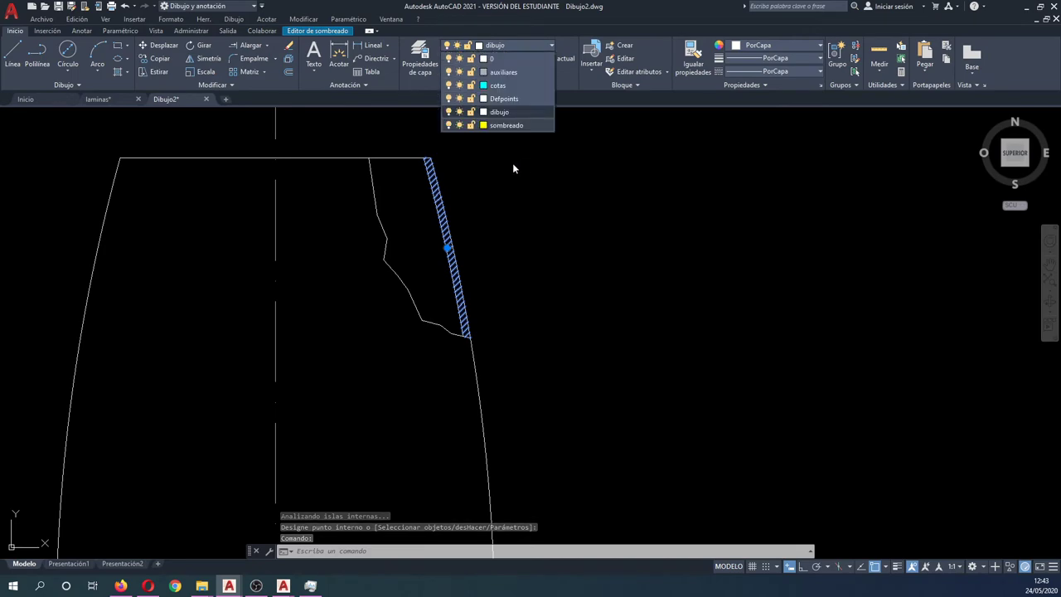
{"action": "left_click", "coordinate": [504, 123]}
{"action": "key", "text": "Escape"}
- Pan and zoom until the reference glass's cup, stem and base and the redrawn cup are visible
{"action": "scroll", "coordinate": [587, 219], "scroll_direction": "down", "scroll_amount": 2}
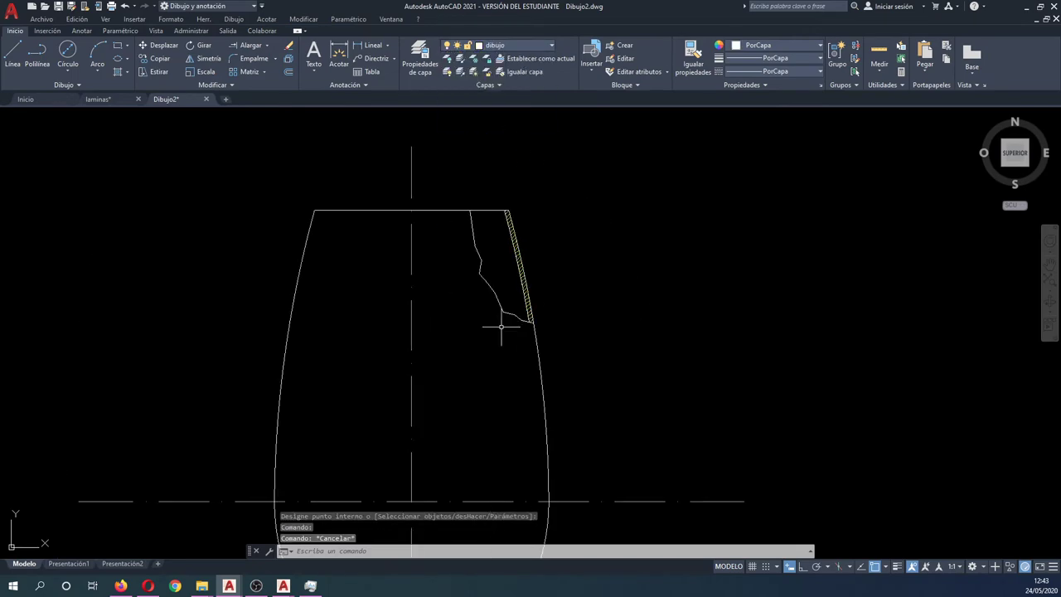
{"action": "middle_click_drag", "start_coordinate": [503, 327], "coordinate": [440, 331]}
{"action": "scroll", "coordinate": [438, 325], "scroll_direction": "down", "scroll_amount": 2}
{"action": "middle_click_drag", "start_coordinate": [580, 342], "coordinate": [433, 314]}
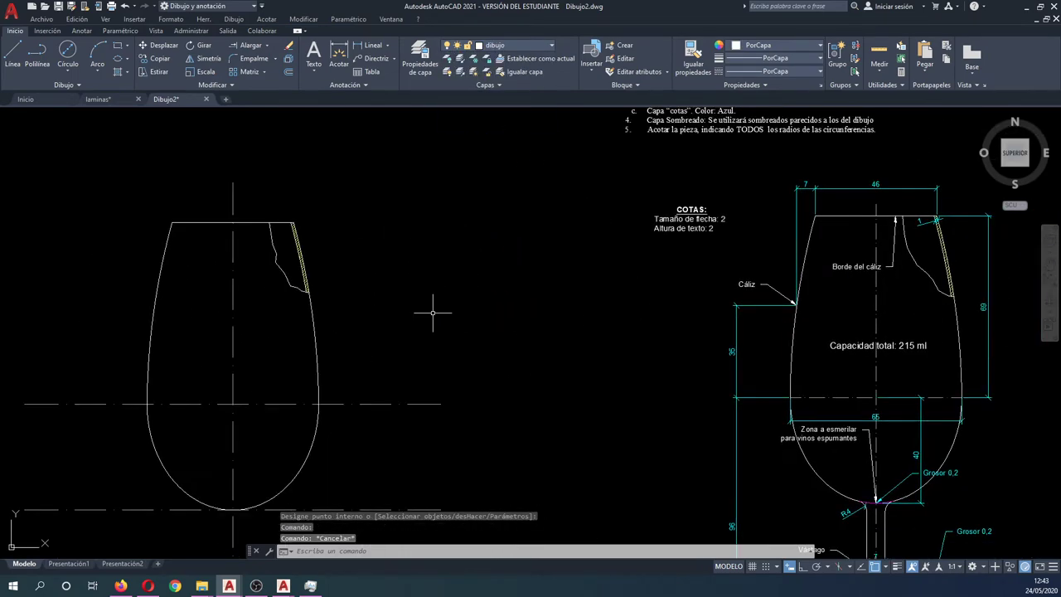
{"action": "mouse_move", "coordinate": [315, 302]}
{"action": "middle_mouse_down"}
{"action": "mouse_move", "coordinate": [423, 300]}
{"action": "mouse_move", "coordinate": [341, 221]}
{"action": "middle_mouse_up"}
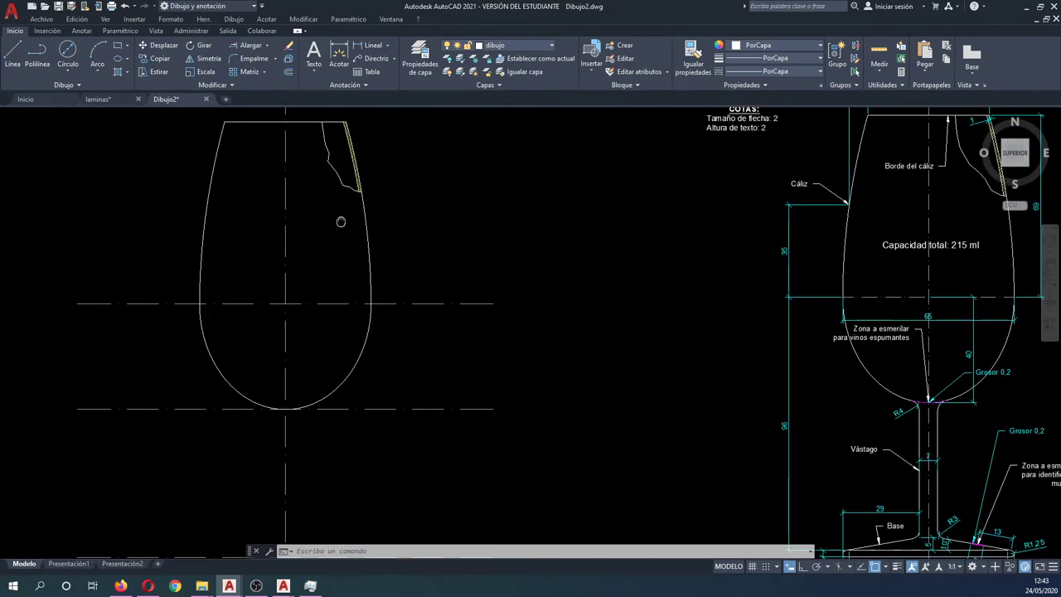
{"action": "middle_click_drag", "start_coordinate": [329, 399], "coordinate": [261, 363]}
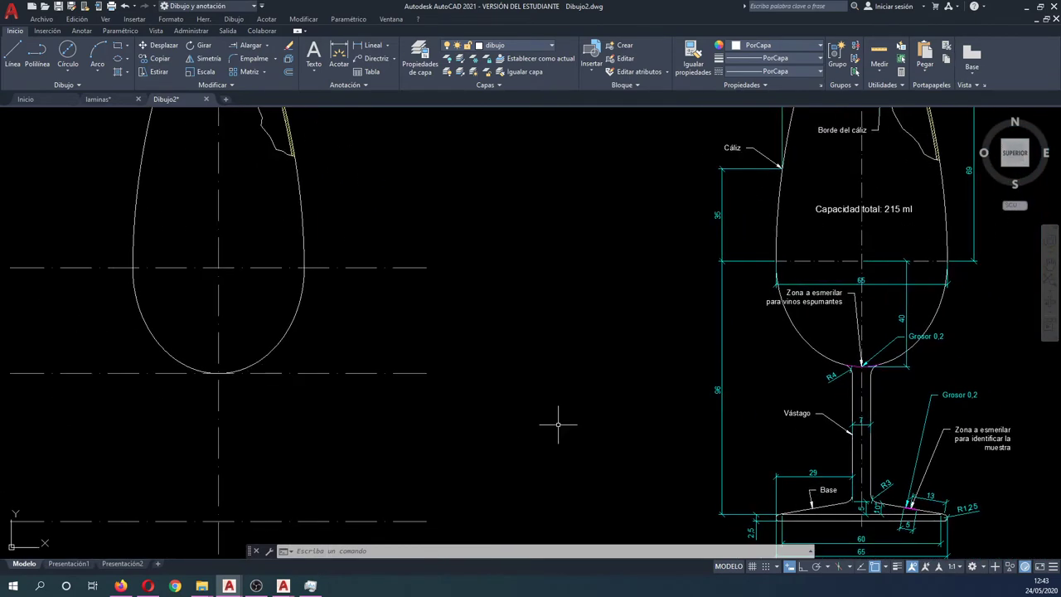
{"action": "middle_click_drag", "start_coordinate": [798, 467], "coordinate": [794, 389]}
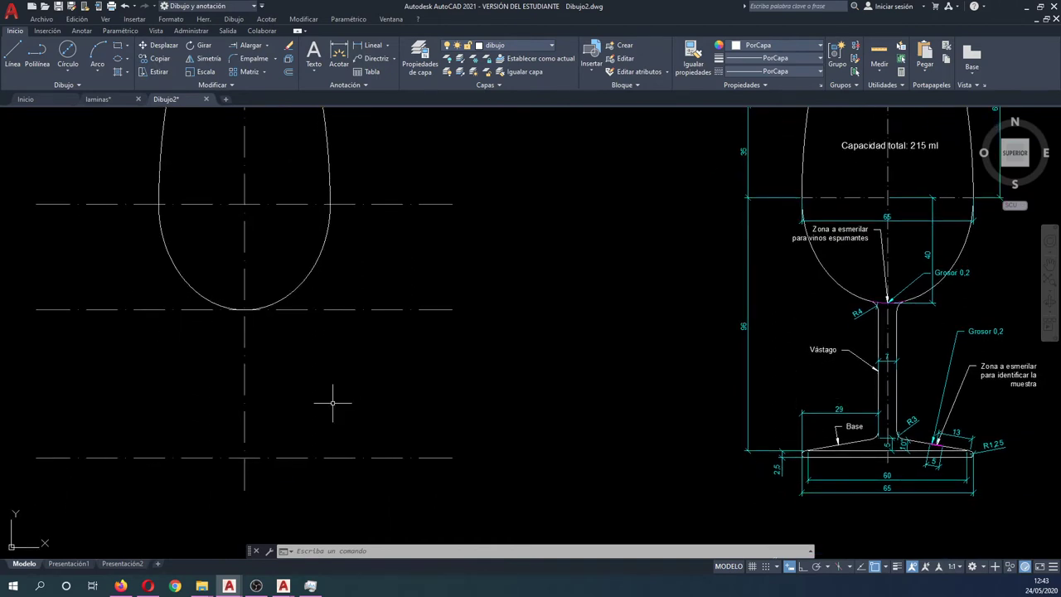
{"action": "middle_click_drag", "start_coordinate": [332, 404], "coordinate": [388, 403]}
- Window-select the redrawn cup and its axes and move them rightward beside the reference glass
{"action": "type", "text": "d"}
{"action": "key", "text": "Return"}
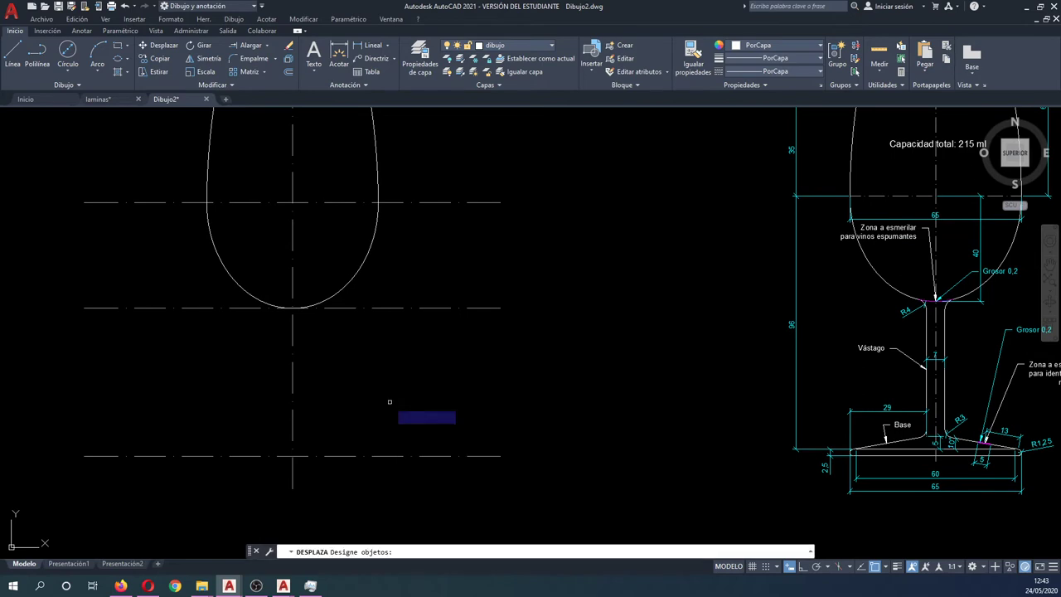
{"action": "scroll", "coordinate": [389, 402], "scroll_direction": "down", "scroll_amount": 5}
{"action": "left_click", "coordinate": [474, 487]}
{"action": "left_click", "coordinate": [290, 203]}
{"action": "key", "text": "Return"}
{"action": "left_click", "coordinate": [344, 199]}
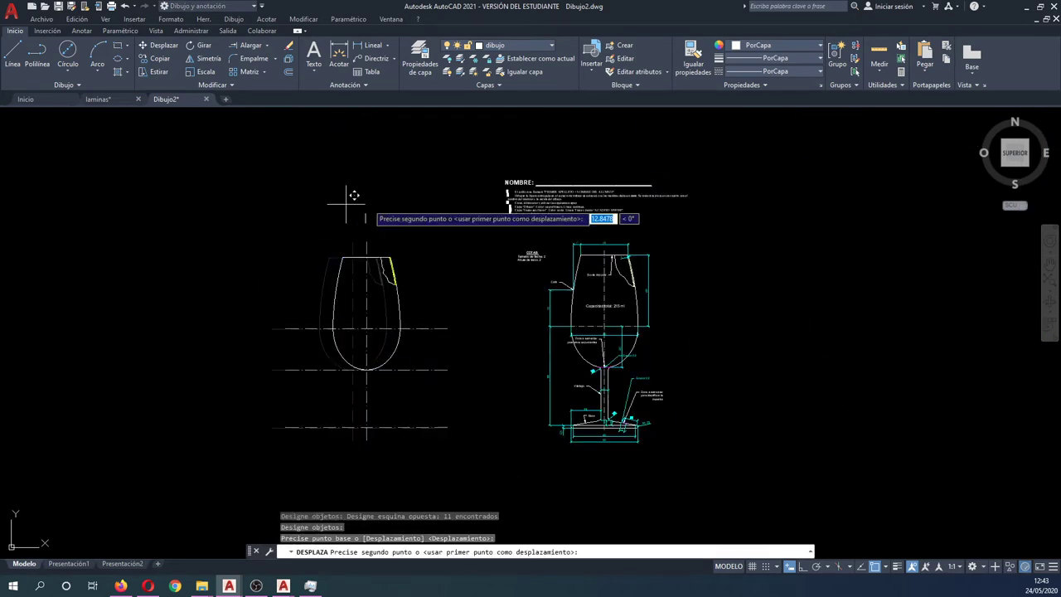
{"action": "left_click", "coordinate": [403, 206]}
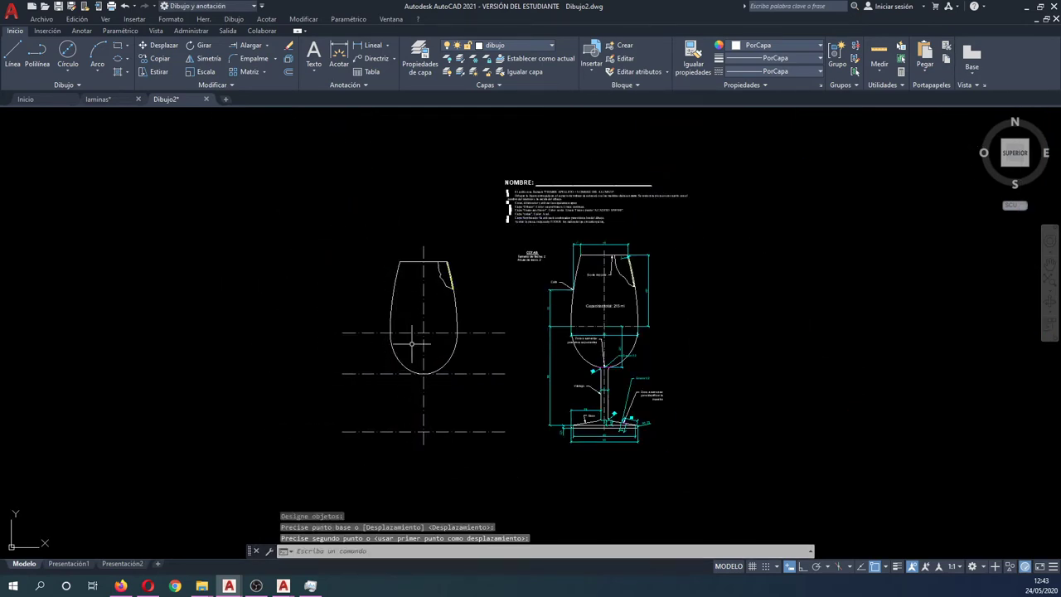
{"action": "scroll", "coordinate": [411, 343], "scroll_direction": "up", "scroll_amount": 2}
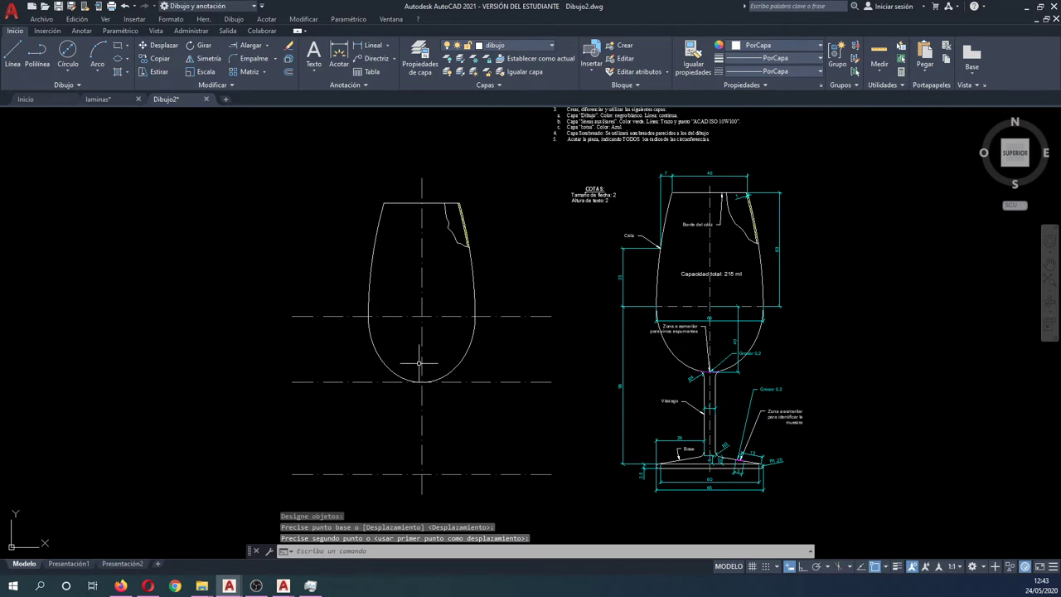
- Start a trim with RR, then cancel it
{"action": "type", "text": "rr"}
{"action": "key", "text": "Return"}
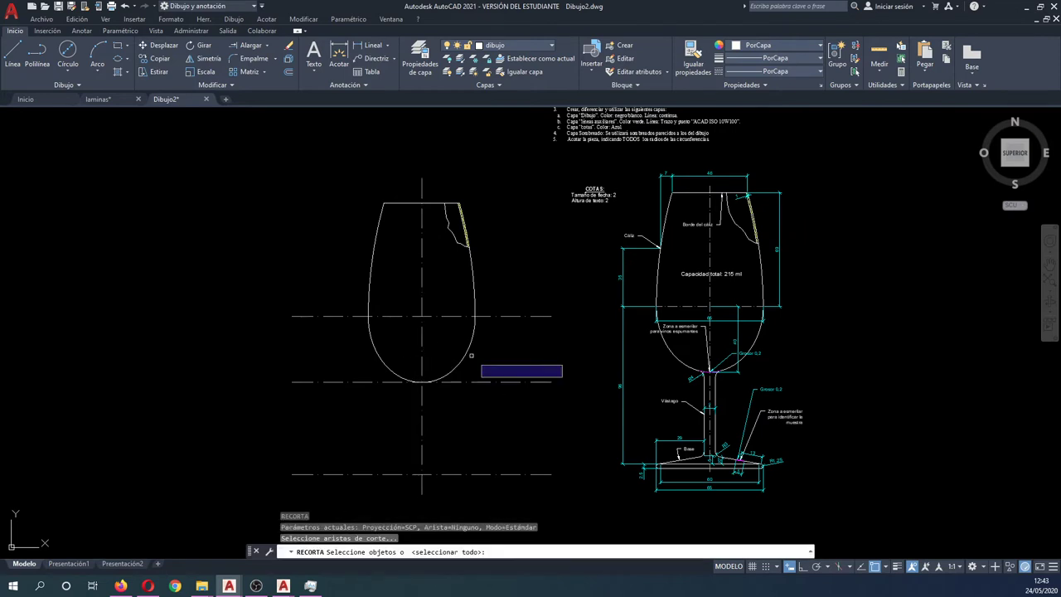
{"action": "key", "text": "Escape"}
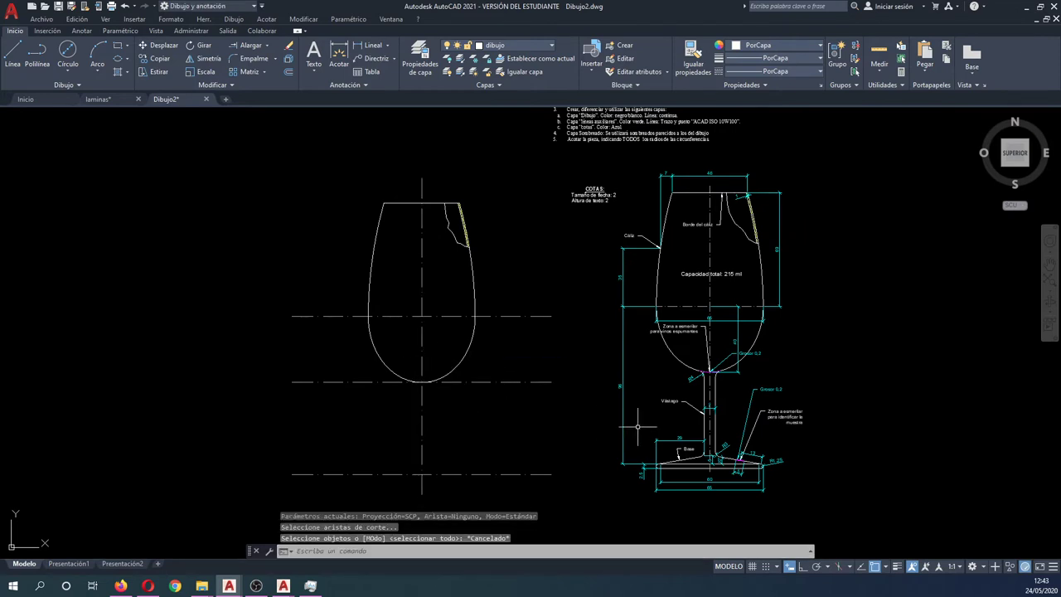
{"action": "scroll", "coordinate": [698, 439], "scroll_direction": "up", "scroll_amount": 2}
{"action": "scroll", "coordinate": [699, 439], "scroll_direction": "up", "scroll_amount": 2}
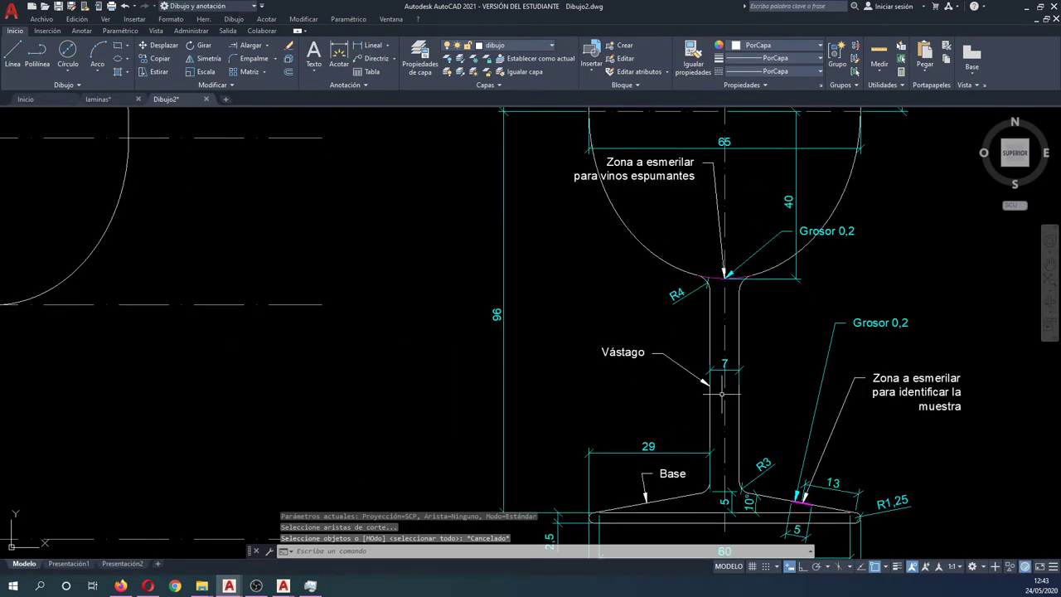
{"action": "scroll", "coordinate": [735, 375], "scroll_direction": "down", "scroll_amount": 2}
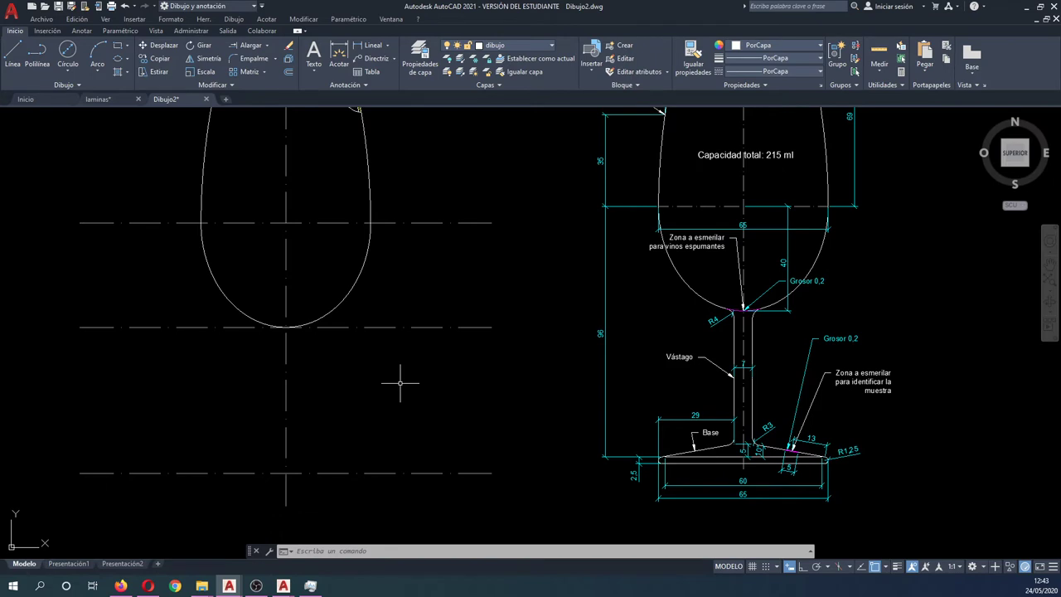
{"action": "type", "text": "ec"}
- Offset the vertical centre axis 3.5 to the left and 3.5 to the right
{"action": "key", "text": "Return"}
{"action": "type", "text": "3.5"}
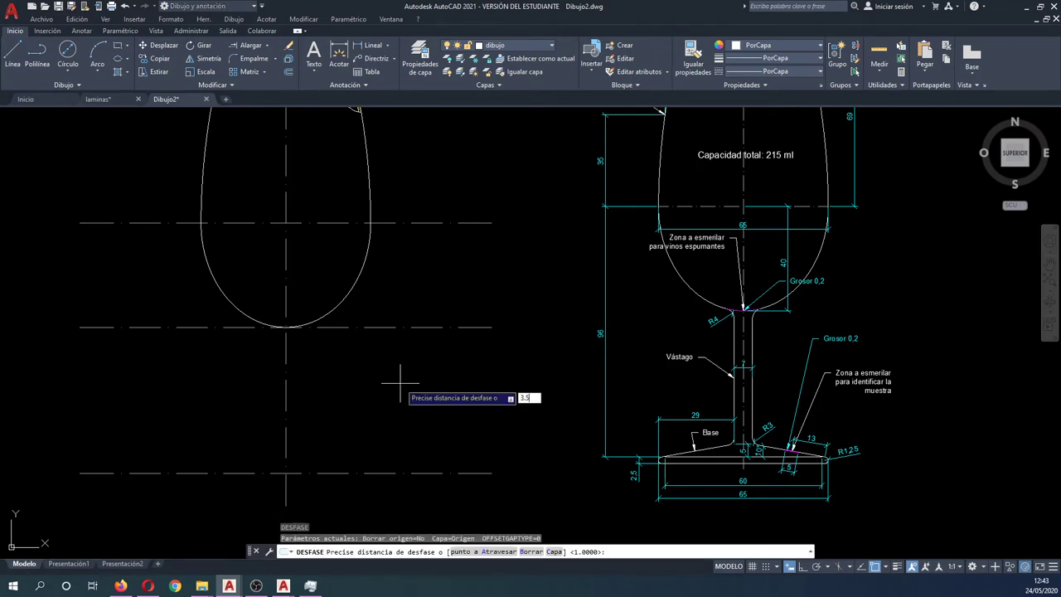
{"action": "key", "text": "Return"}
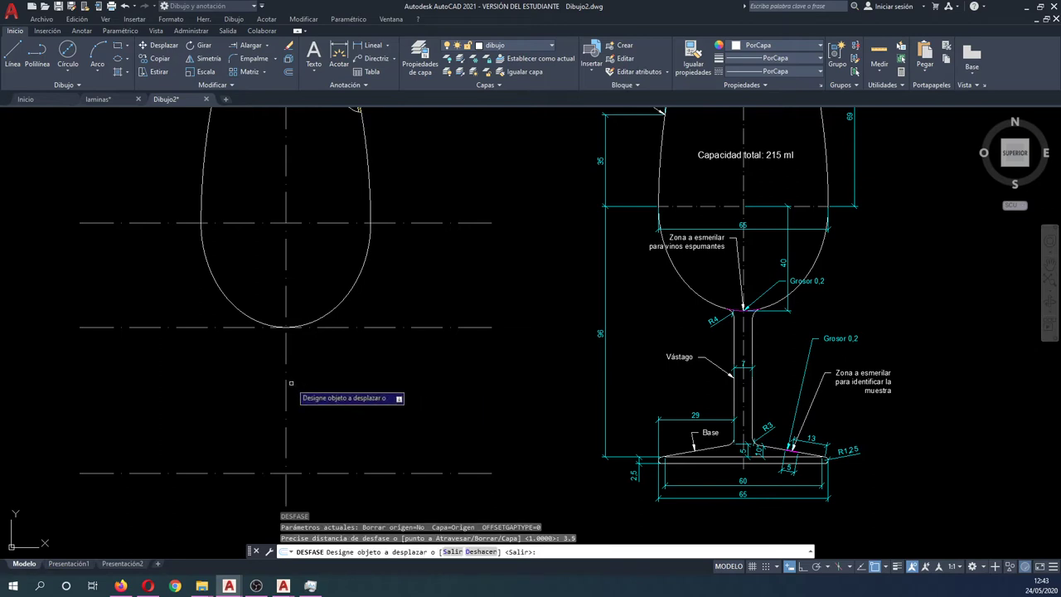
{"action": "left_click", "coordinate": [286, 382]}
{"action": "left_click", "coordinate": [280, 384]}
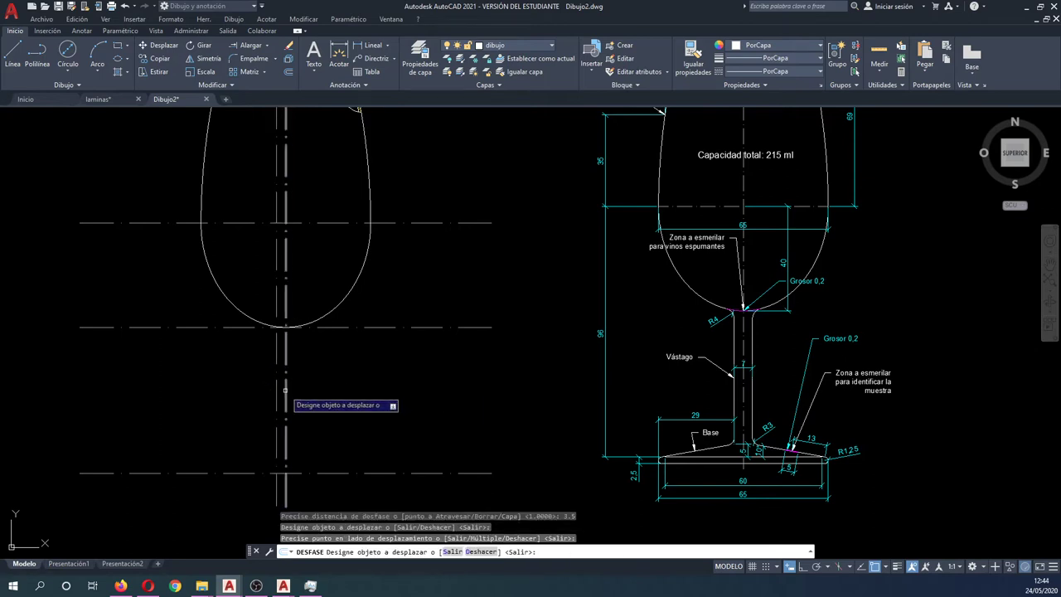
{"action": "left_click", "coordinate": [286, 386]}
{"action": "left_click", "coordinate": [315, 389]}
{"action": "key", "text": "Escape"}
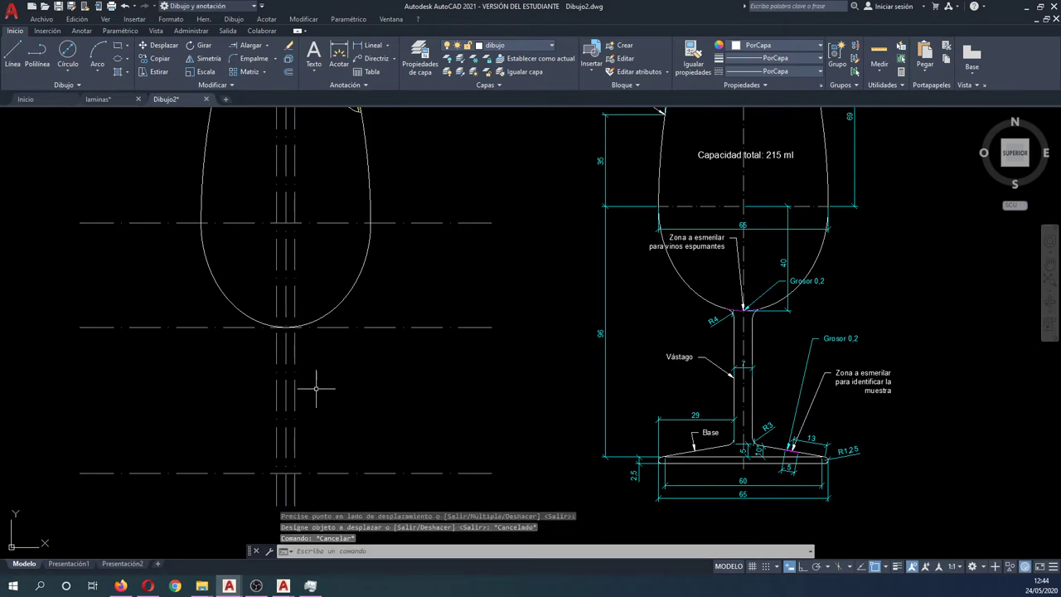
{"action": "type", "text": "ig"}
{"action": "key", "text": "Return"}
- Give the stem line the cup curve's solid outline properties
{"action": "left_click", "coordinate": [345, 290]}
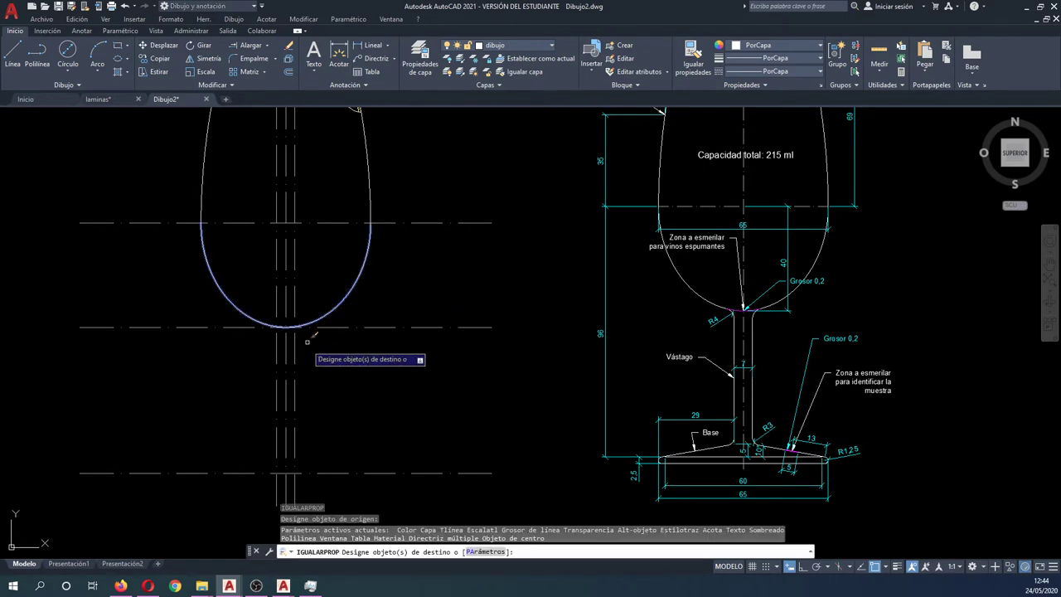
{"action": "left_click", "coordinate": [278, 352]}
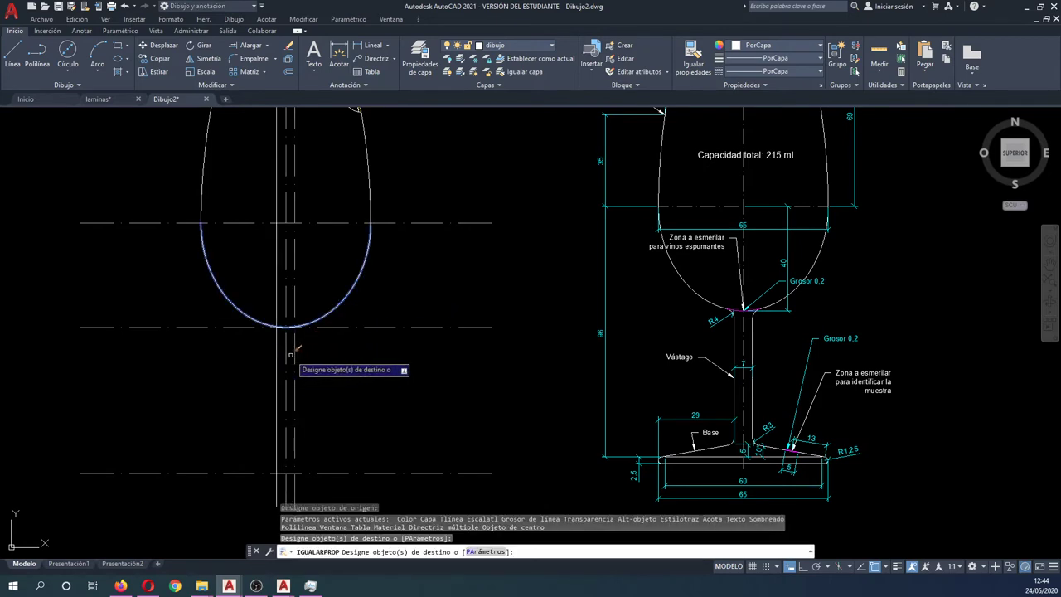
{"action": "key", "text": "Escape"}
{"action": "key", "text": "Escape"}
{"action": "key", "text": "Escape"}
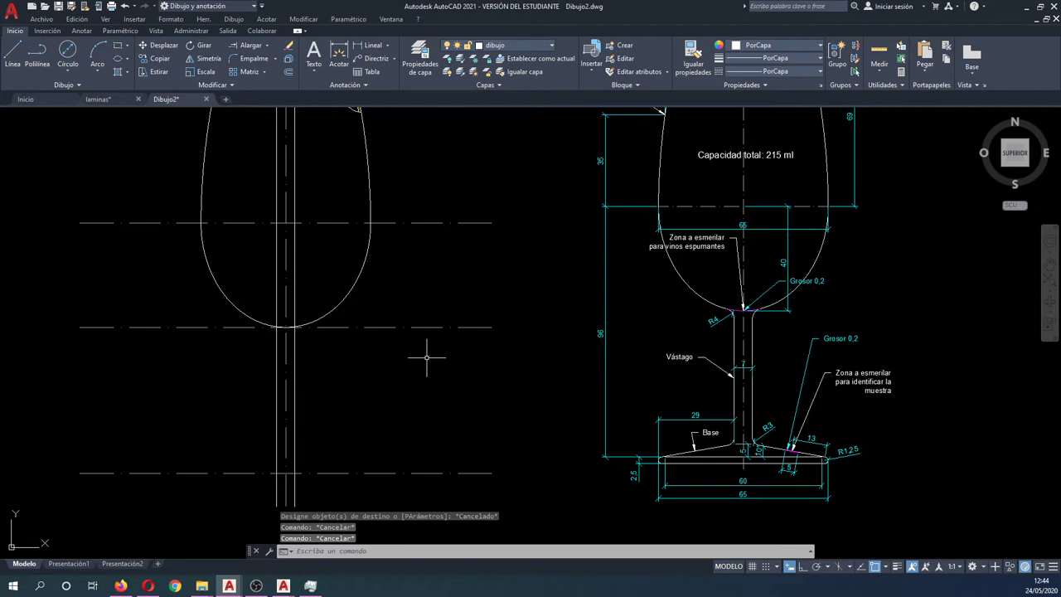
- Trim a stem line above the cup's bottom
{"action": "type", "text": "rr"}
{"action": "key", "text": "Return"}
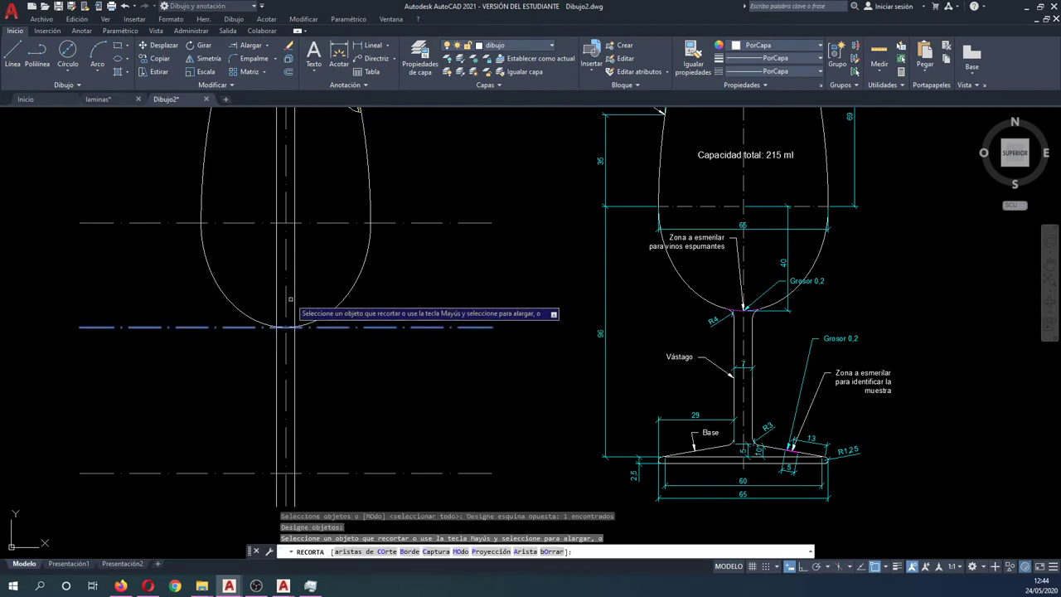
{"action": "left_click", "coordinate": [295, 295]}
{"action": "left_click", "coordinate": [282, 294]}
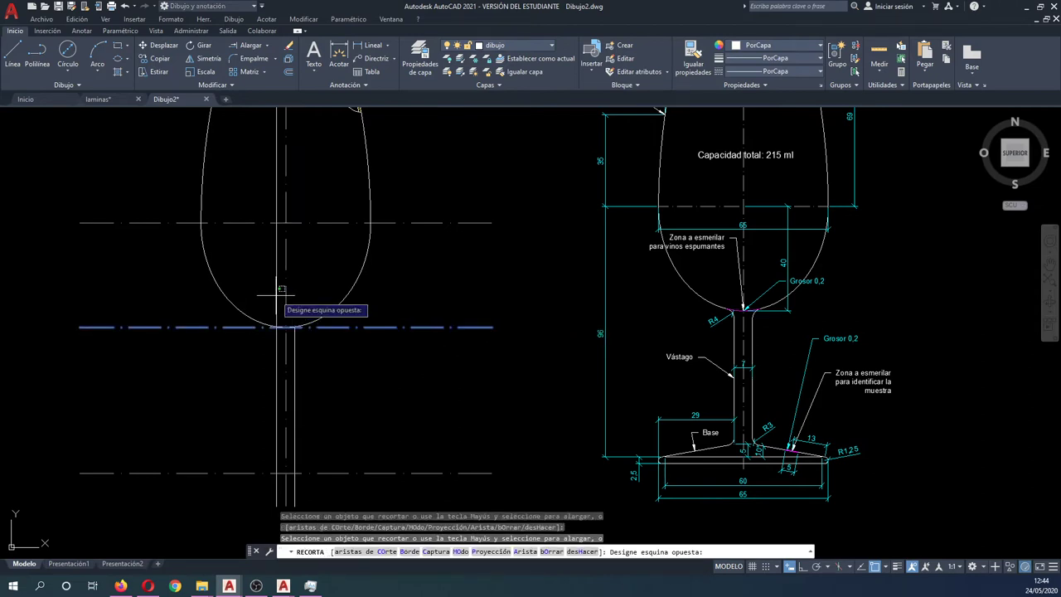
{"action": "left_click", "coordinate": [273, 294]}
{"action": "key", "text": "Escape"}
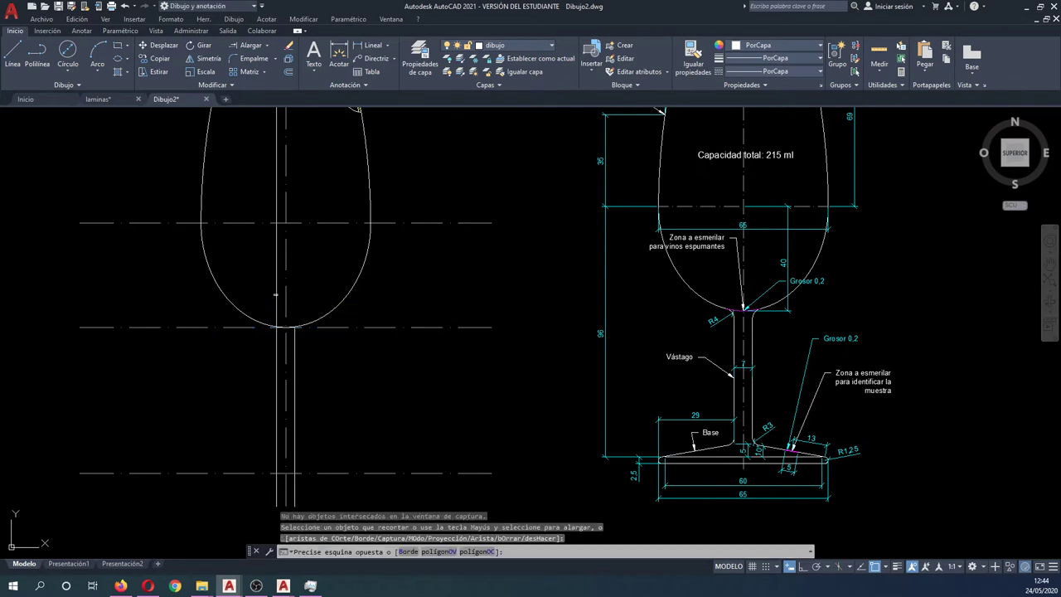
{"action": "left_click", "coordinate": [273, 294]}
{"action": "key", "text": "Escape"}
- Trim the stem lines using the horizontal centre axis as the cutting edge
{"action": "type", "text": "rr"}
{"action": "key", "text": "Return"}
{"action": "left_click", "coordinate": [208, 324]}
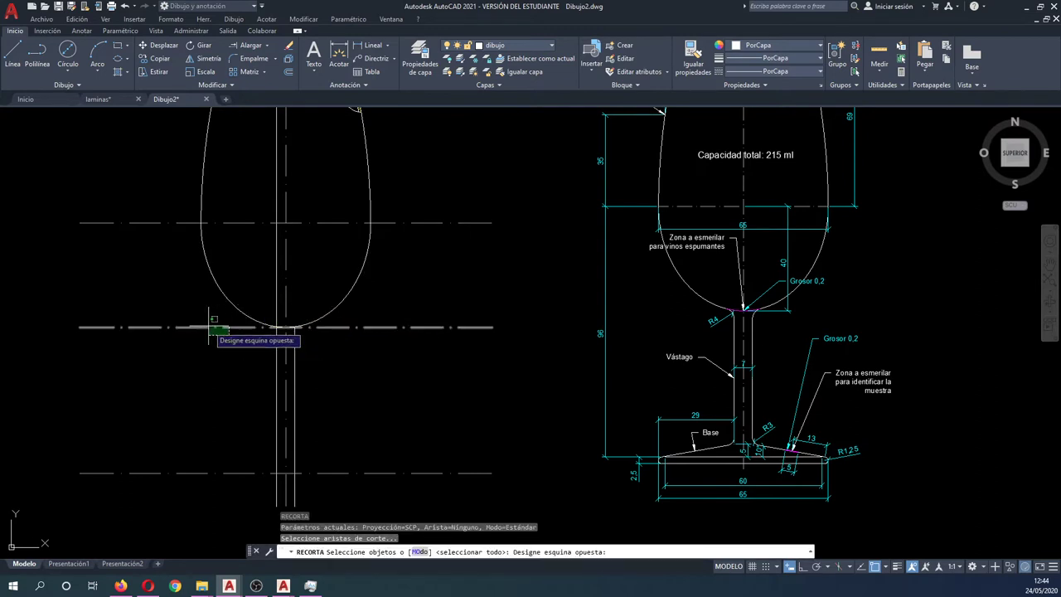
{"action": "left_click", "coordinate": [249, 332]}
{"action": "key", "text": "Return"}
{"action": "key", "text": "Escape"}
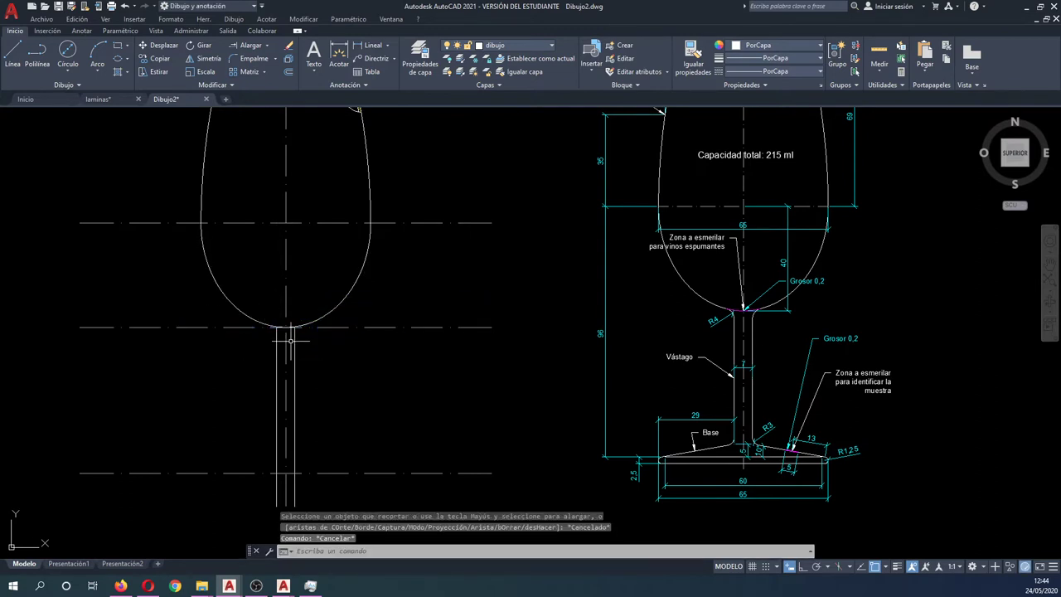
{"action": "scroll", "coordinate": [289, 347], "scroll_direction": "up", "scroll_amount": 5}
{"action": "scroll", "coordinate": [272, 307], "scroll_direction": "up", "scroll_amount": 4}
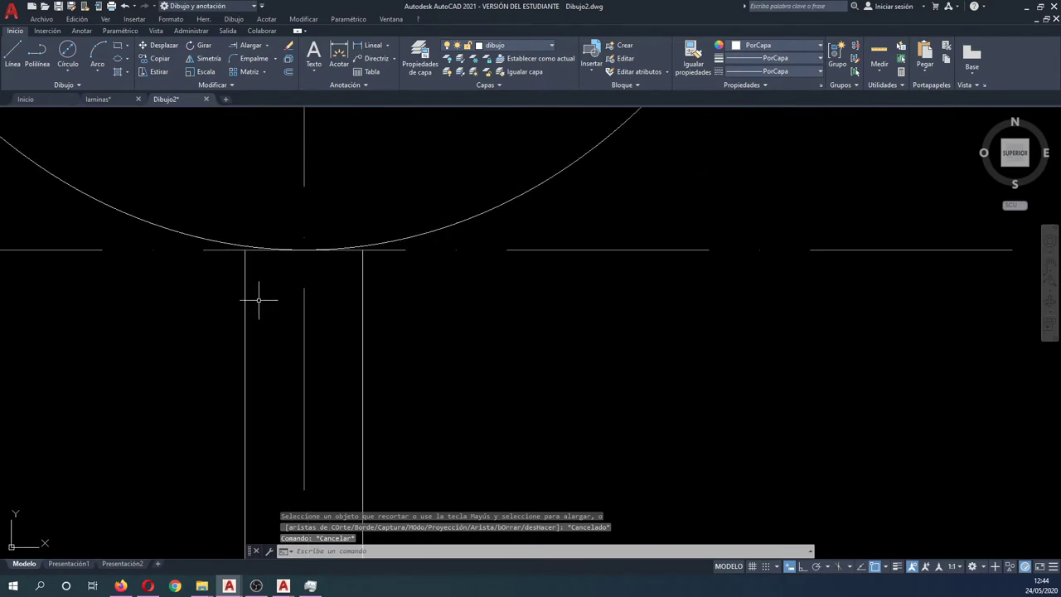
{"action": "scroll", "coordinate": [262, 268], "scroll_direction": "up", "scroll_amount": 2}
{"action": "scroll", "coordinate": [286, 276], "scroll_direction": "down", "scroll_amount": 4}
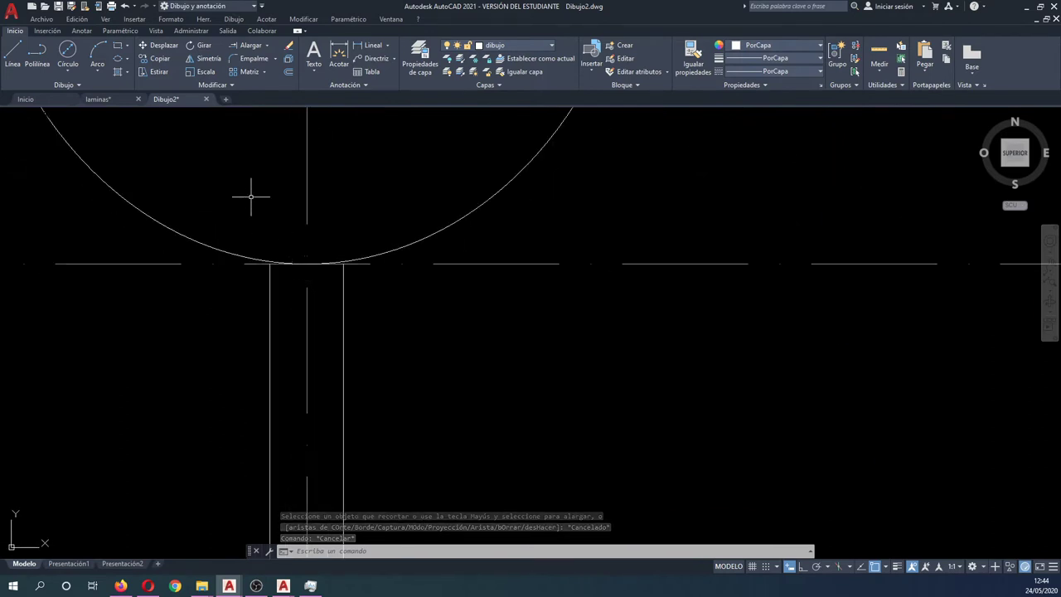
{"action": "left_click", "coordinate": [256, 59]}
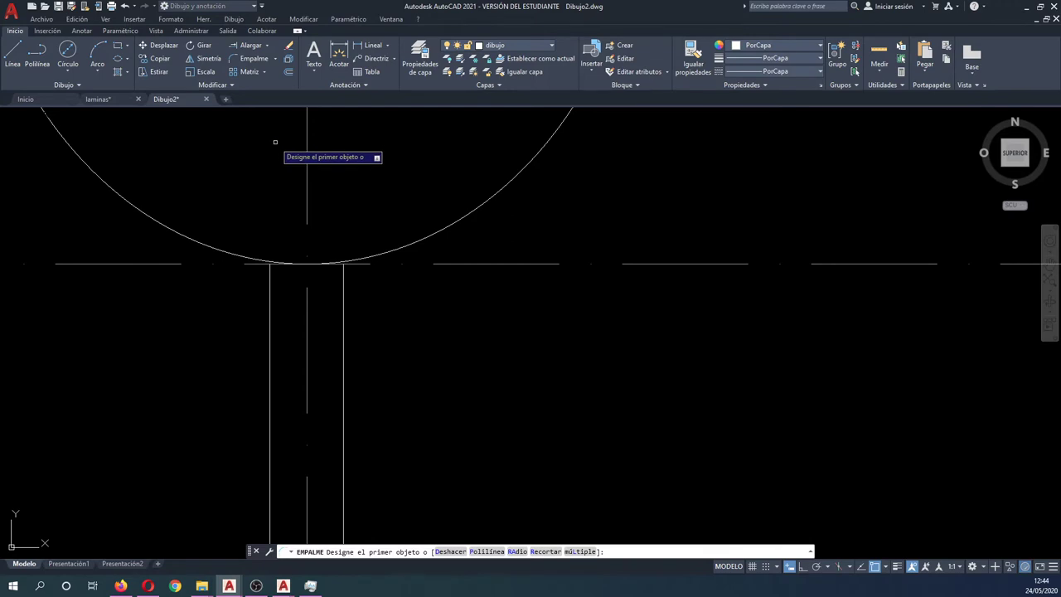
{"action": "type", "text": "ra"}
{"action": "key", "text": "Return"}
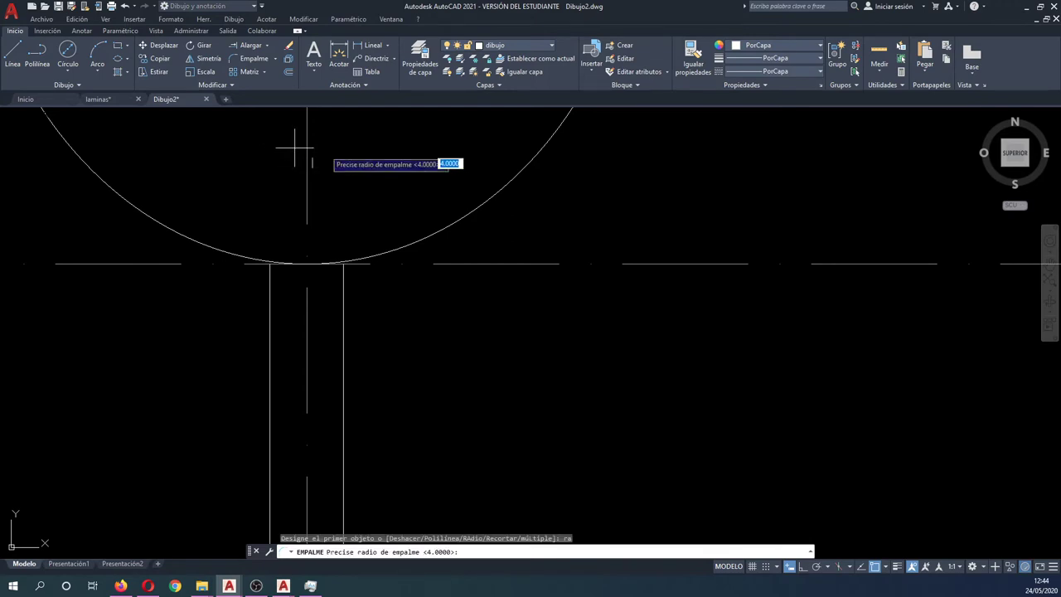
{"action": "scroll", "coordinate": [340, 226], "scroll_direction": "down", "scroll_amount": 5}
{"action": "scroll", "coordinate": [759, 223], "scroll_direction": "up", "scroll_amount": 4}
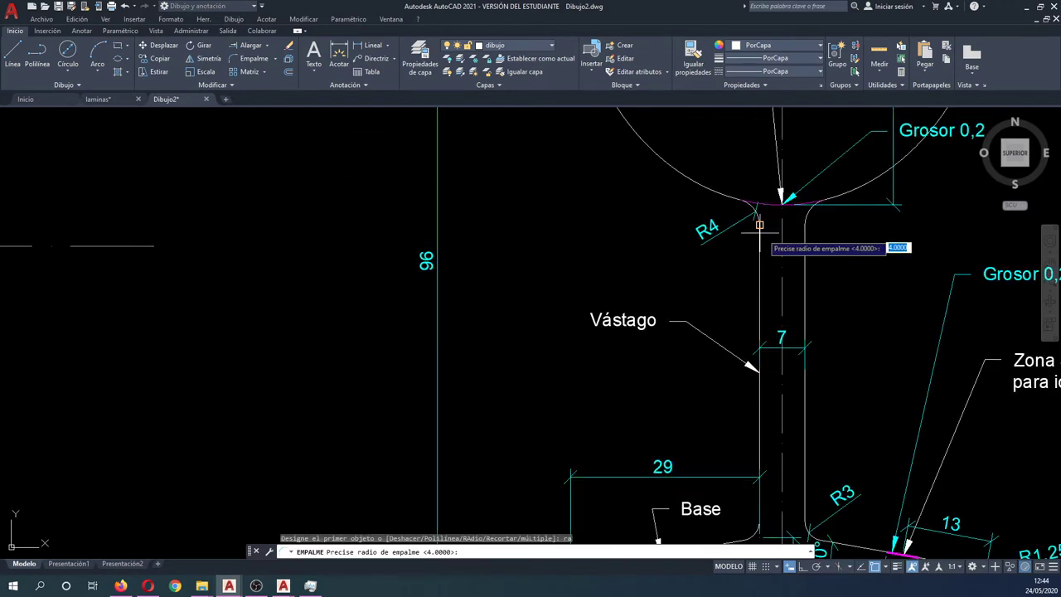
{"action": "middle_click_drag", "start_coordinate": [760, 224], "coordinate": [336, 258]}
{"action": "scroll", "coordinate": [340, 261], "scroll_direction": "up", "scroll_amount": 2}
{"action": "right_click", "coordinate": [345, 273], "text": "shift"}
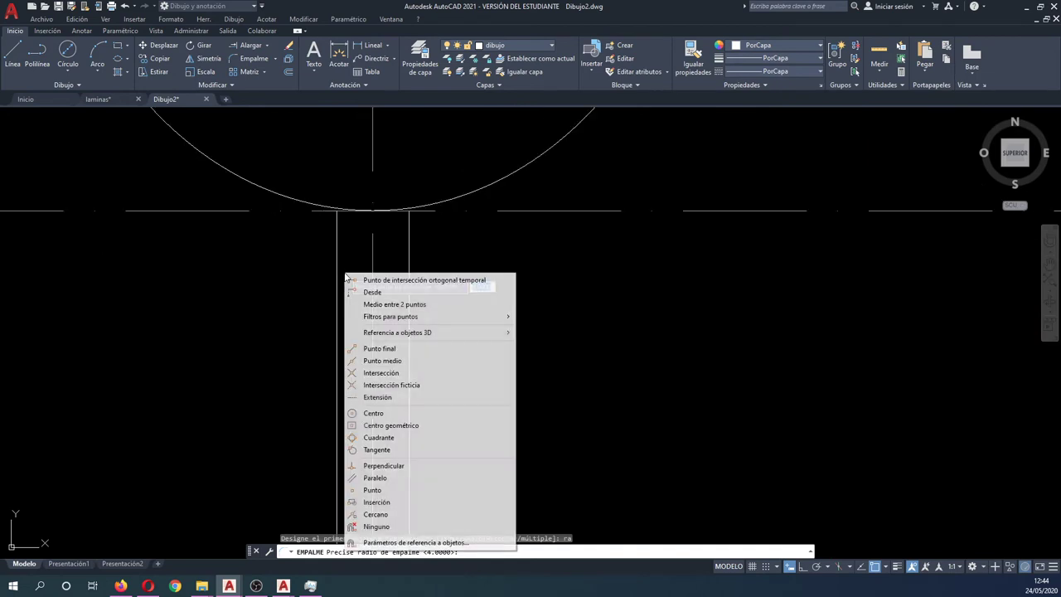
{"action": "left_click", "coordinate": [377, 449]}
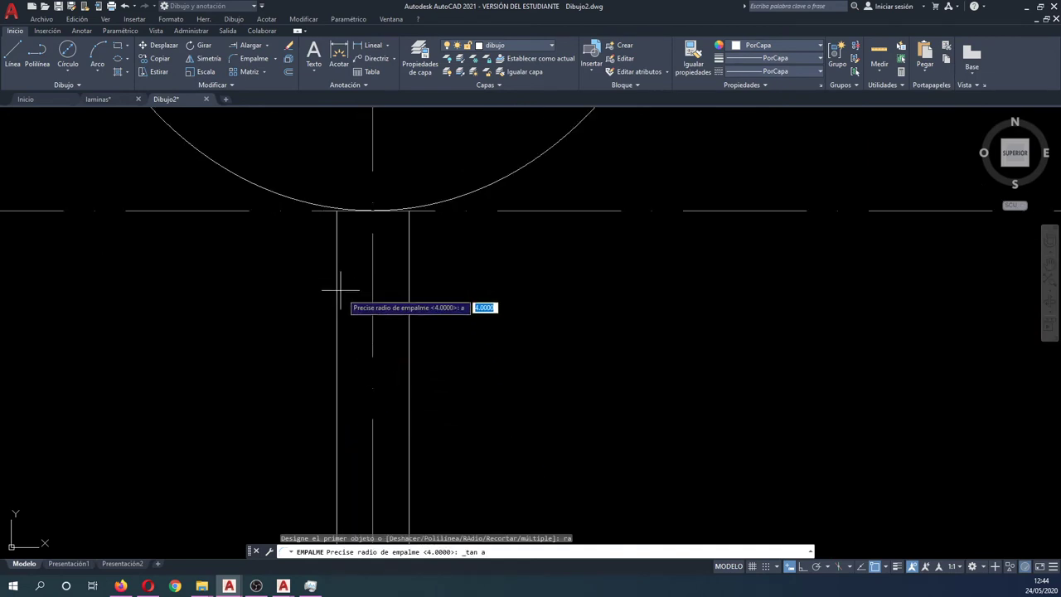
{"action": "scroll", "coordinate": [304, 319], "scroll_direction": "down", "scroll_amount": 3}
{"action": "middle_click_drag", "start_coordinate": [320, 324], "coordinate": [346, 315]}
{"action": "key", "text": "Escape"}
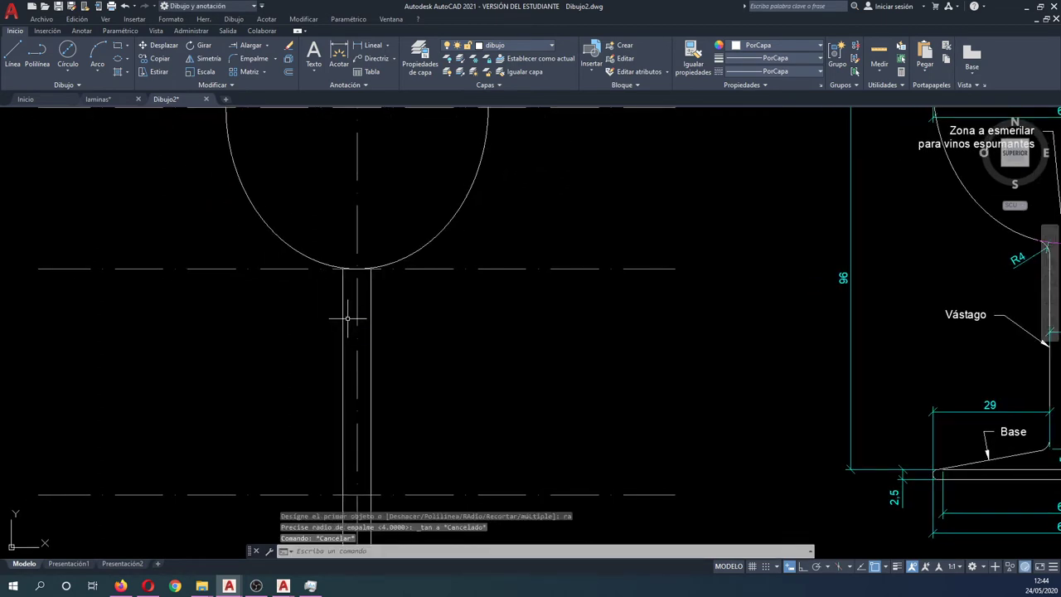
{"action": "left_click", "coordinate": [249, 61]}
{"action": "type", "text": "ra"}
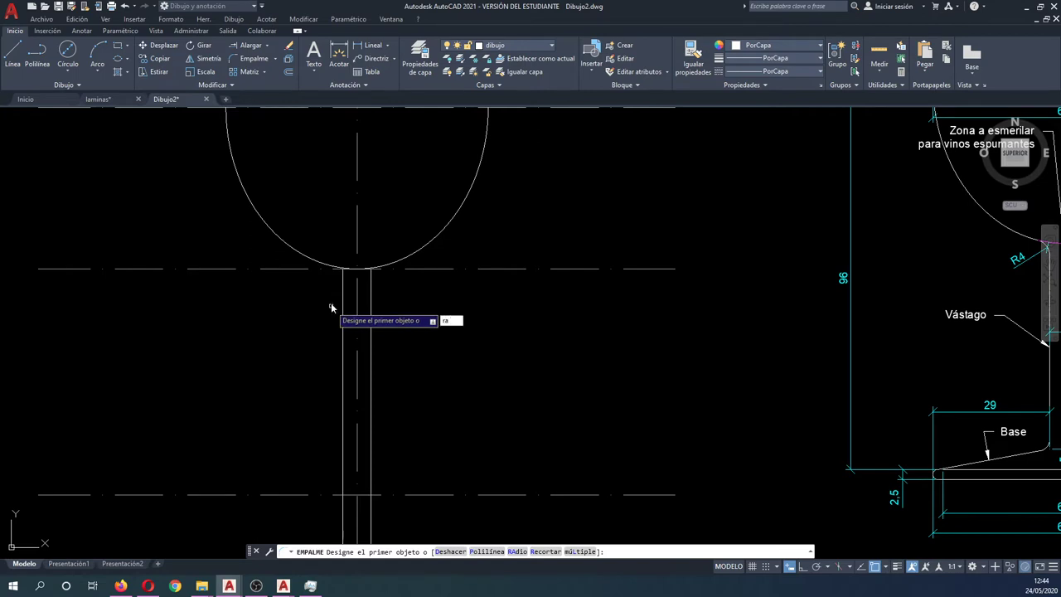
{"action": "key", "text": "Return"}
{"action": "key", "text": "Return"}
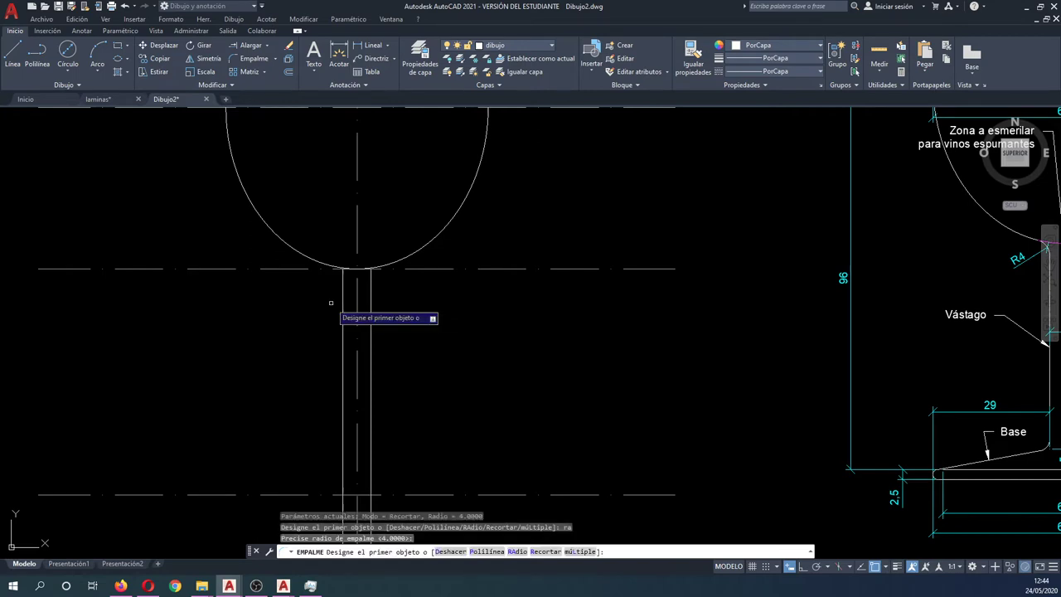
{"action": "right_click", "coordinate": [331, 302], "text": "shift"}
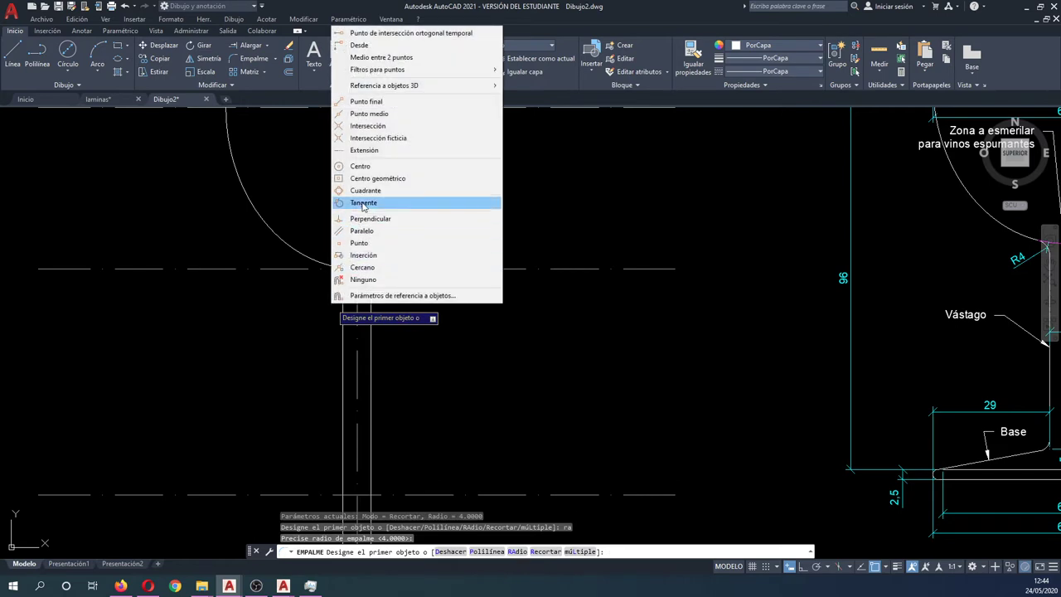
{"action": "left_click", "coordinate": [377, 203]}
{"action": "left_click", "coordinate": [343, 296]}
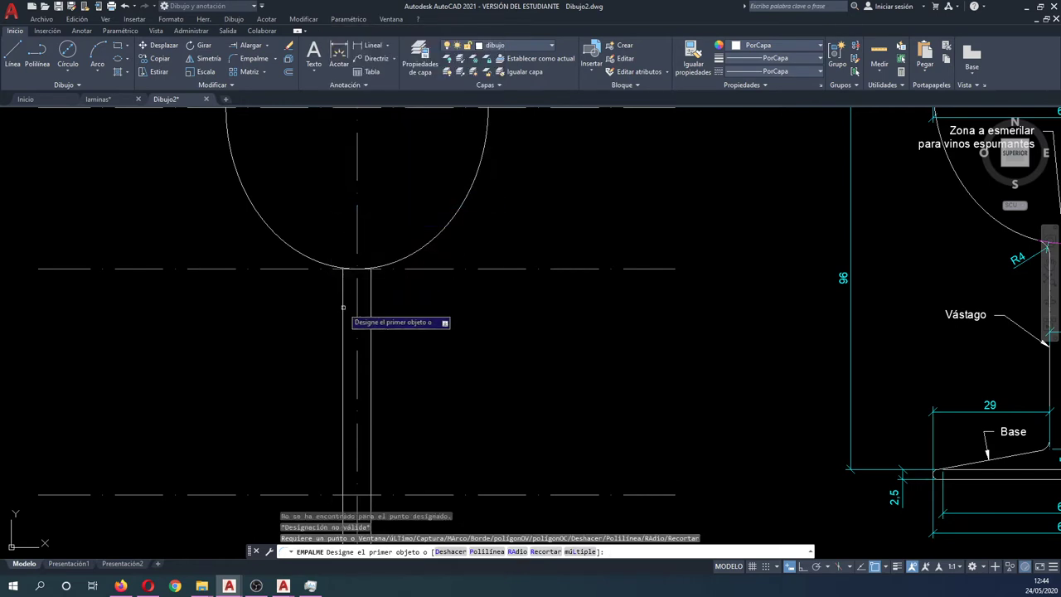
{"action": "right_click", "coordinate": [315, 260], "text": "shift"}
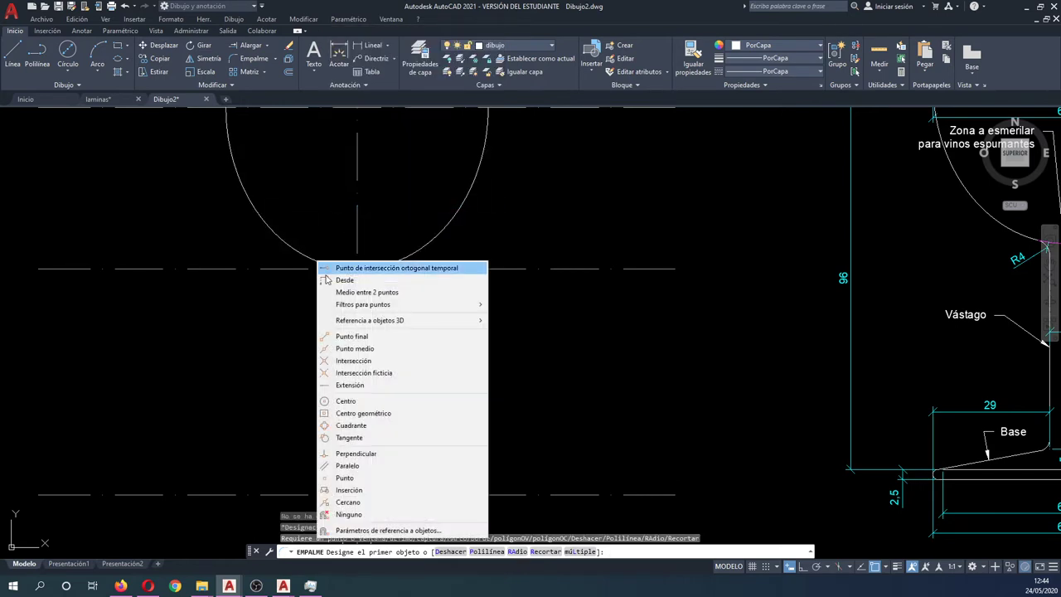
{"action": "left_click", "coordinate": [362, 438]}
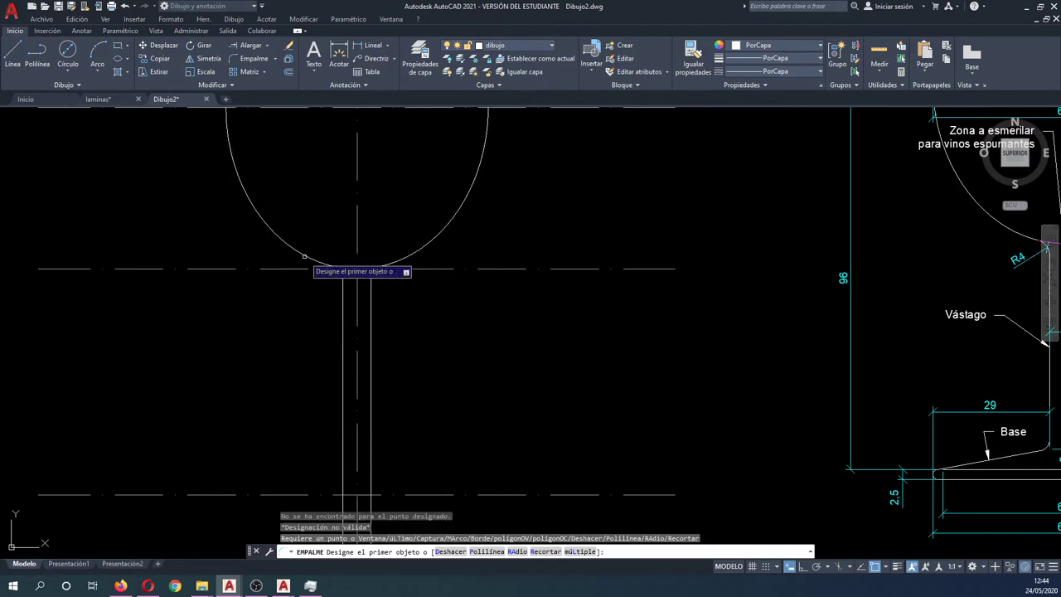
{"action": "key", "text": "Escape"}
{"action": "key", "text": "Escape"}
{"action": "key", "text": "Escape"}
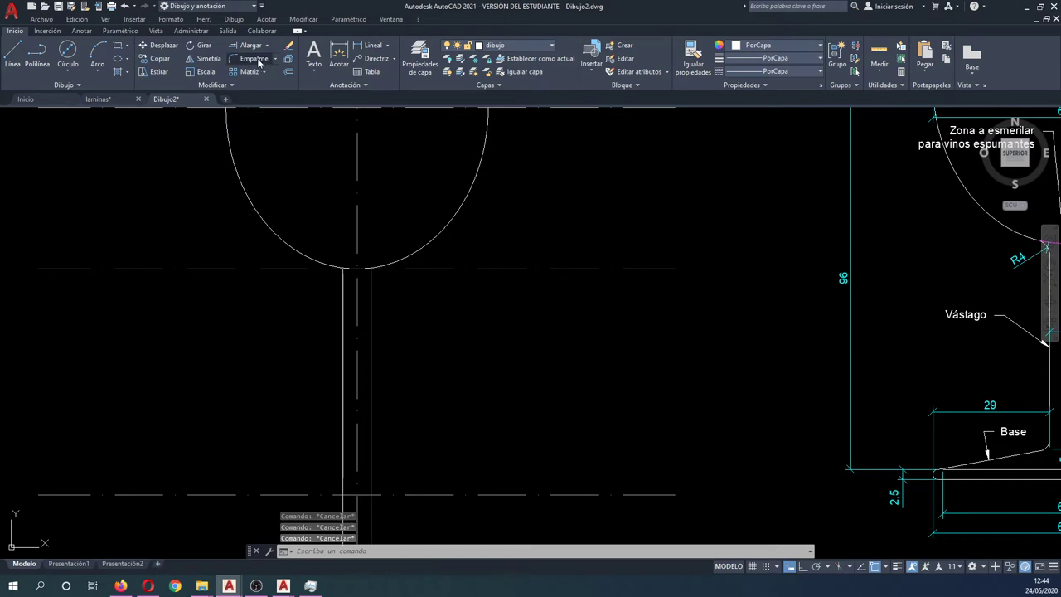
{"action": "left_click", "coordinate": [259, 62]}
{"action": "key", "text": "Escape"}
{"action": "key", "text": "Escape"}
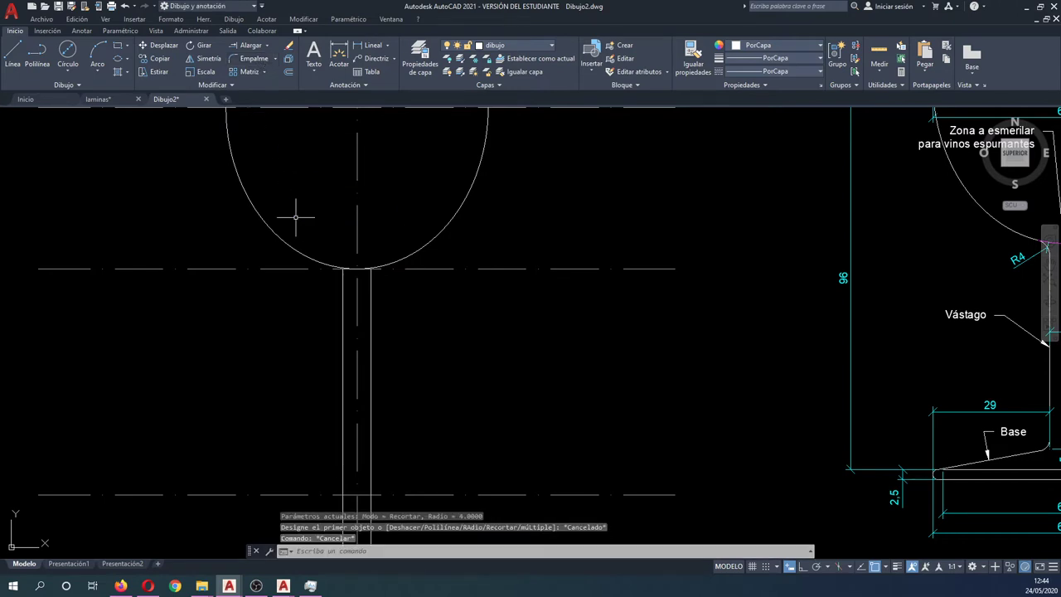
{"action": "key", "text": "Escape"}
{"action": "left_click", "coordinate": [264, 64]}
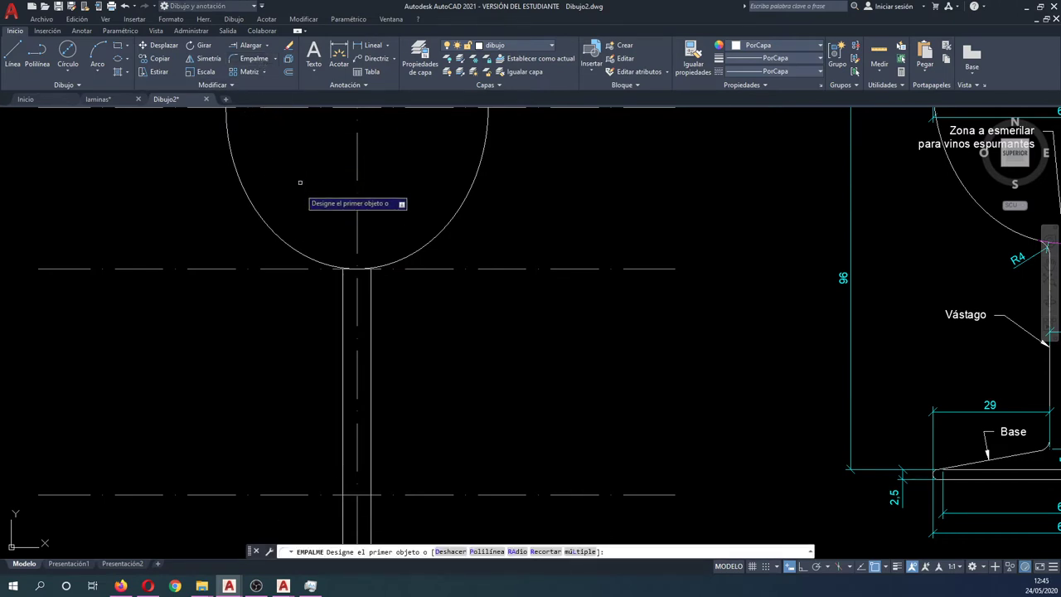
{"action": "left_click", "coordinate": [343, 304]}
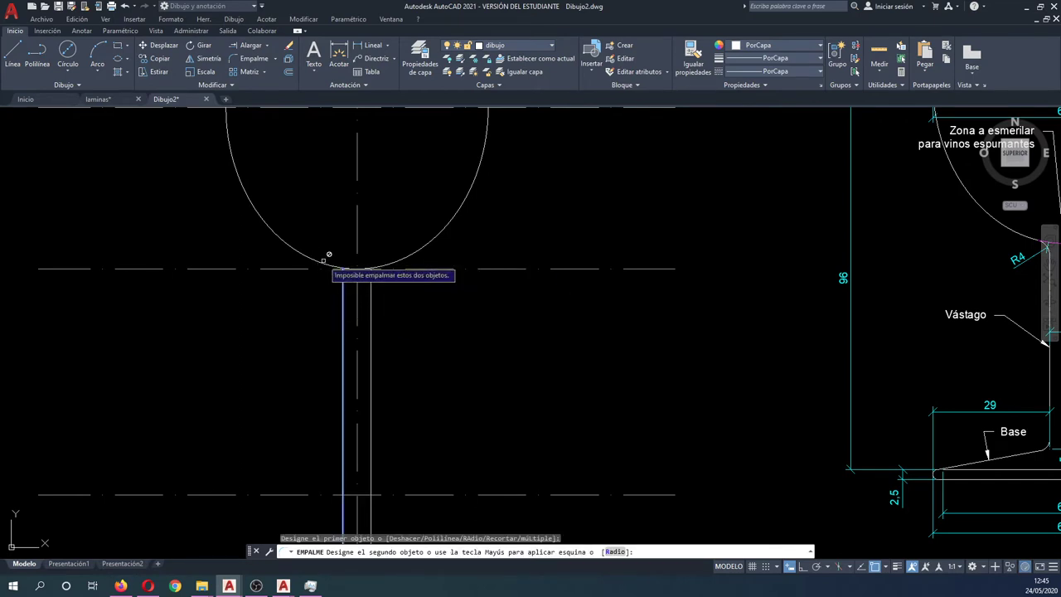
{"action": "scroll", "coordinate": [319, 259], "scroll_direction": "up", "scroll_amount": 5}
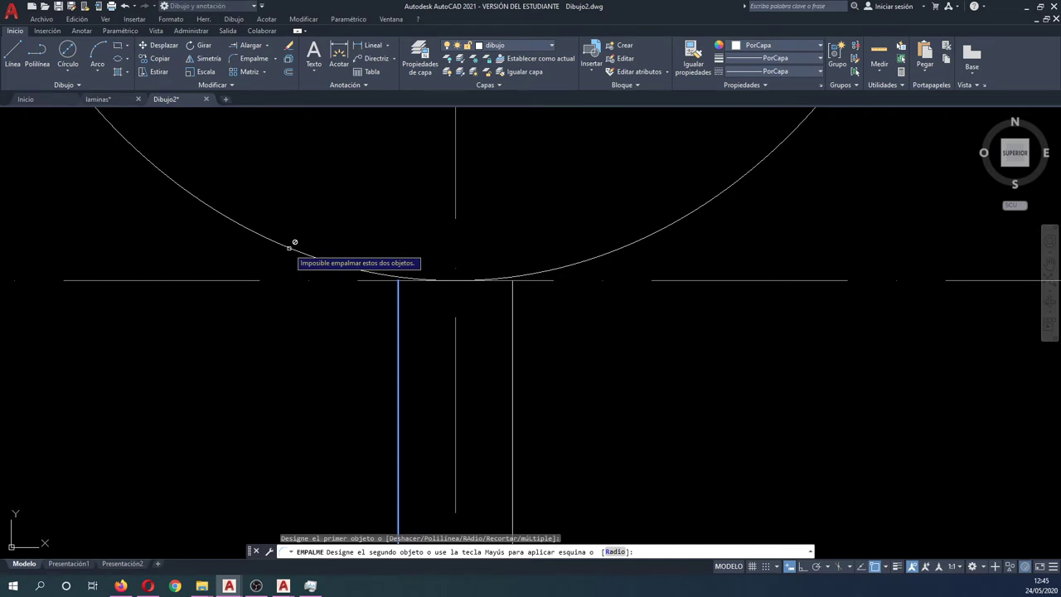
{"action": "key", "text": "Escape"}
{"action": "key", "text": "Escape"}
{"action": "key", "text": "Escape"}
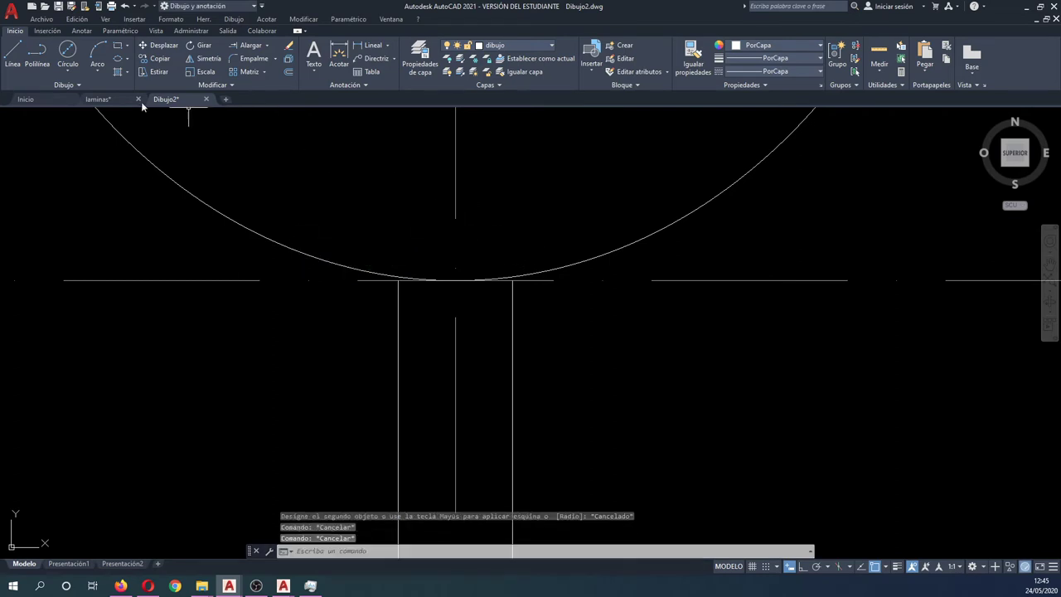
{"action": "left_click", "coordinate": [74, 73]}
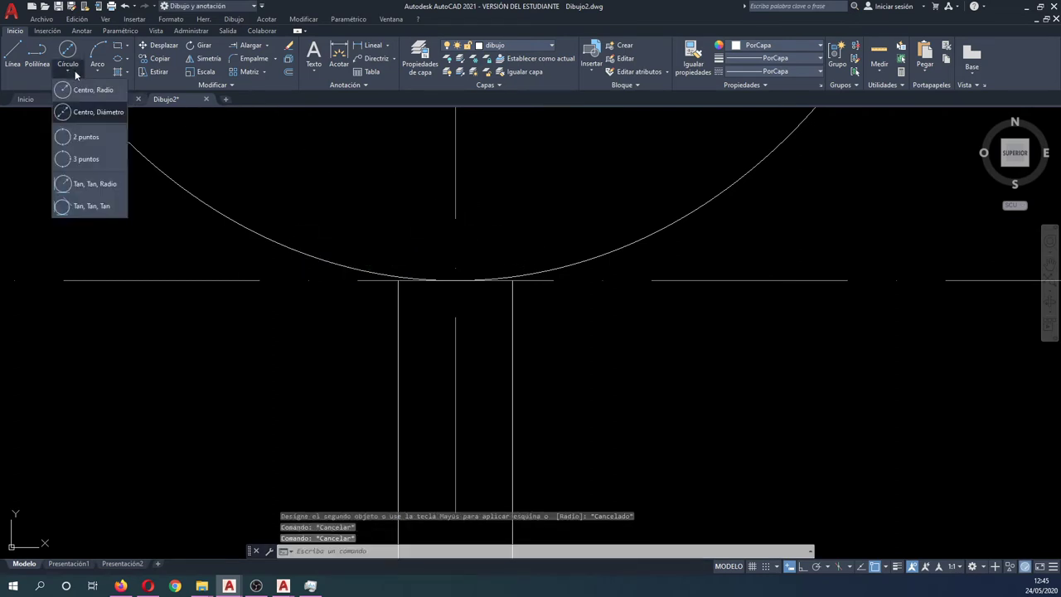
{"action": "left_click", "coordinate": [96, 193]}
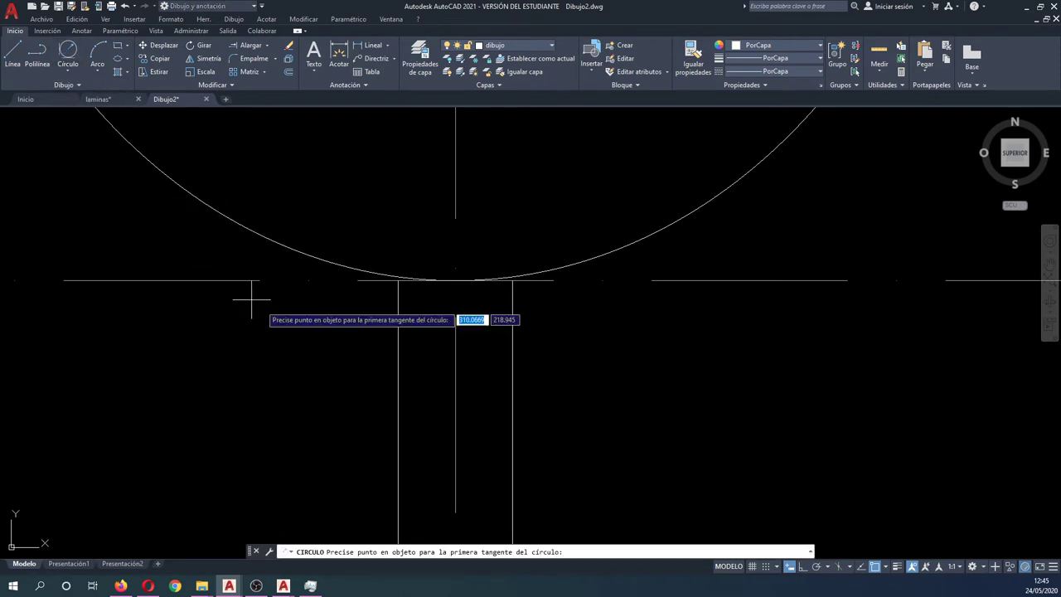
{"action": "left_click", "coordinate": [398, 336]}
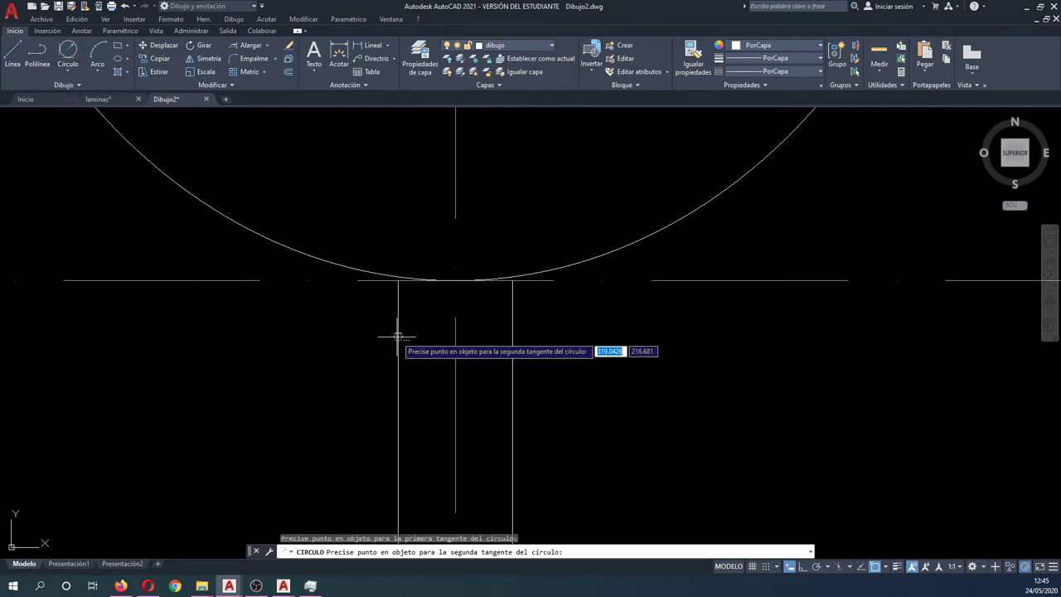
{"action": "left_click", "coordinate": [325, 259]}
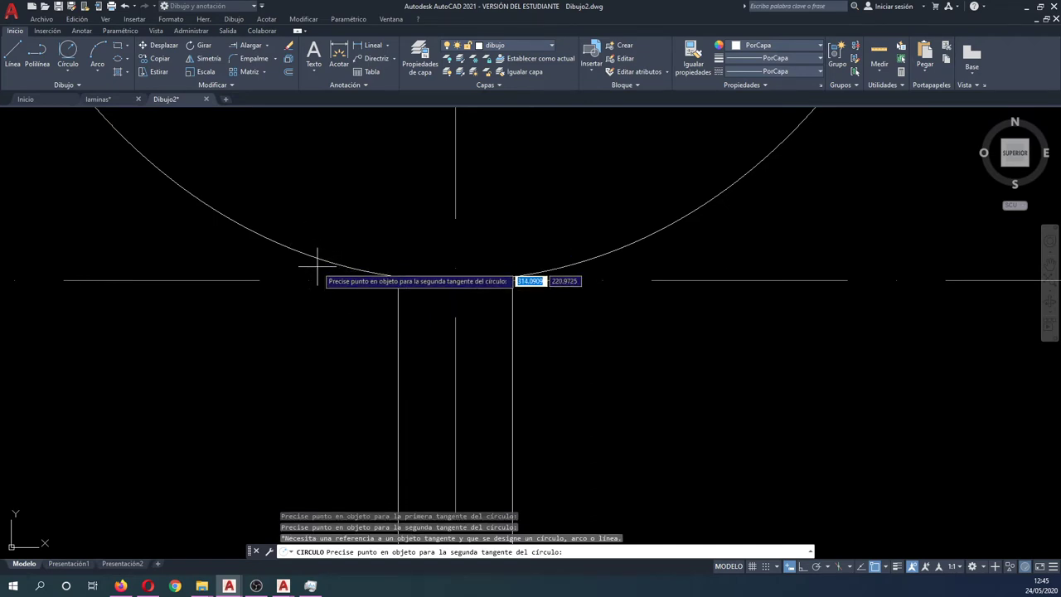
{"action": "left_click", "coordinate": [252, 280]}
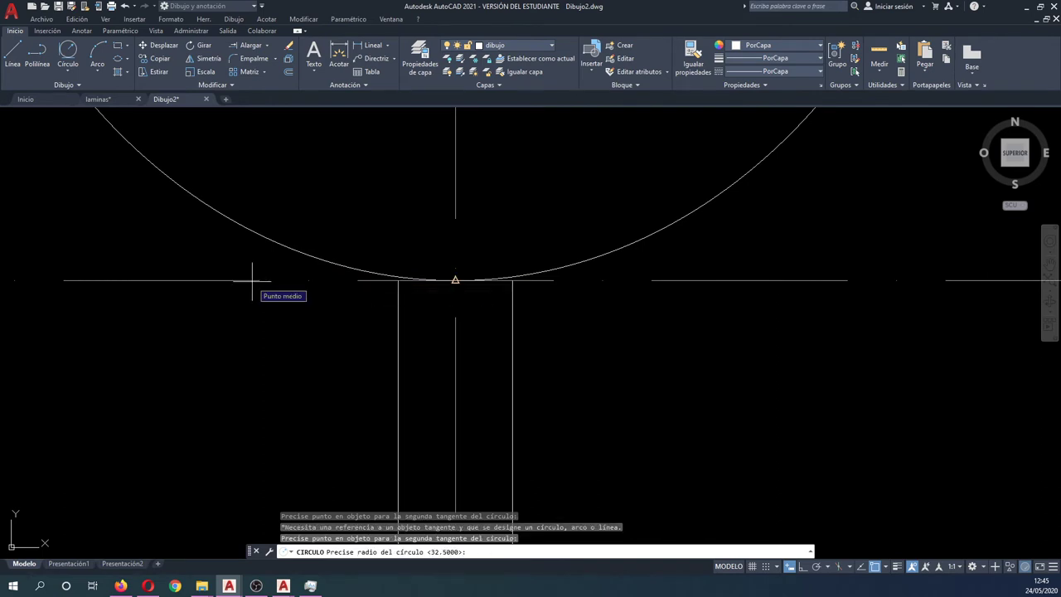
{"action": "type", "text": "4"}
{"action": "key", "text": "Return"}
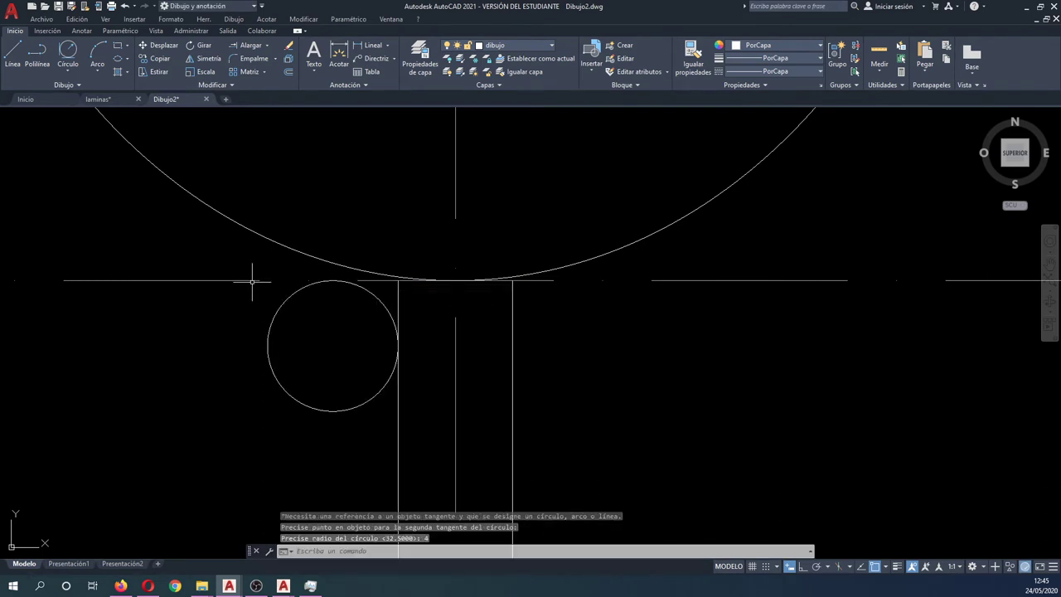
{"action": "left_click", "coordinate": [268, 338]}
{"action": "left_click", "coordinate": [233, 337]}
{"action": "key", "text": "Delete"}
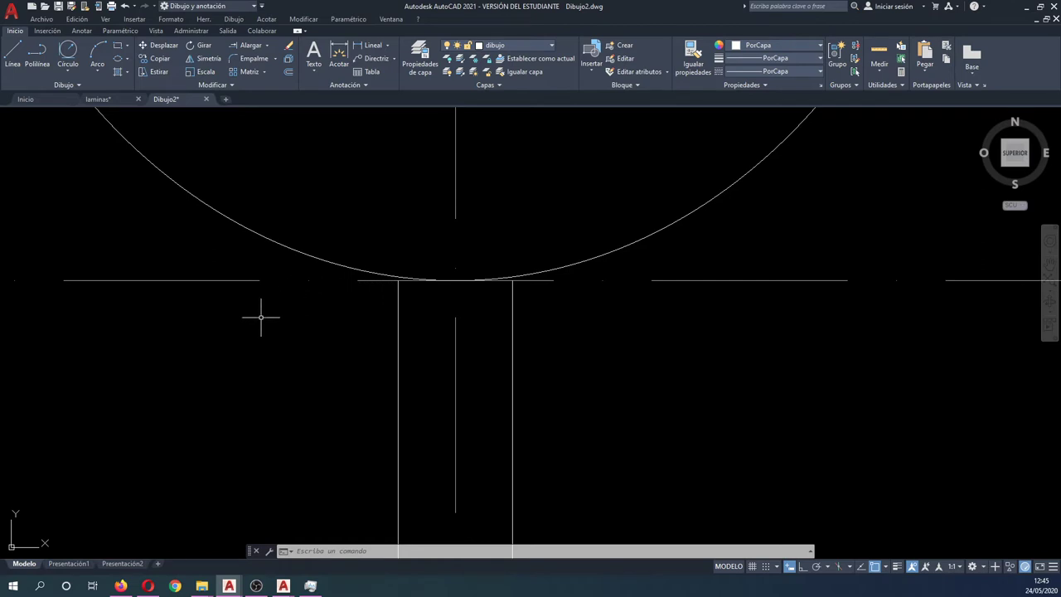
{"action": "scroll", "coordinate": [371, 306], "scroll_direction": "down", "scroll_amount": 1}
- Offset the cup arc 4 units outward and the left stem line 4 units to the left
{"action": "scroll", "coordinate": [372, 306], "scroll_direction": "down", "scroll_amount": 5}
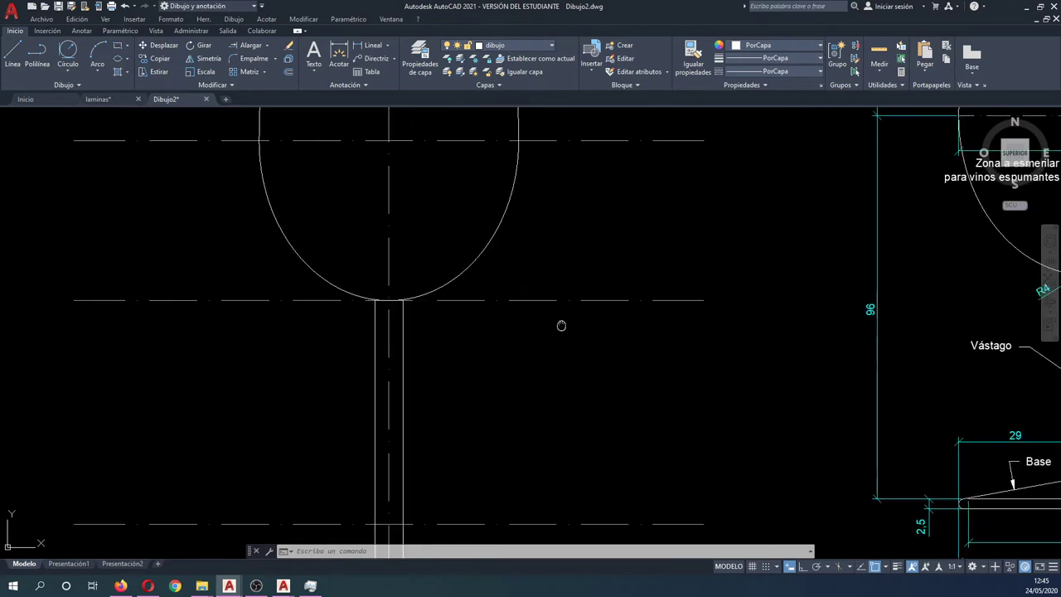
{"action": "middle_click_drag", "start_coordinate": [784, 316], "coordinate": [663, 313]}
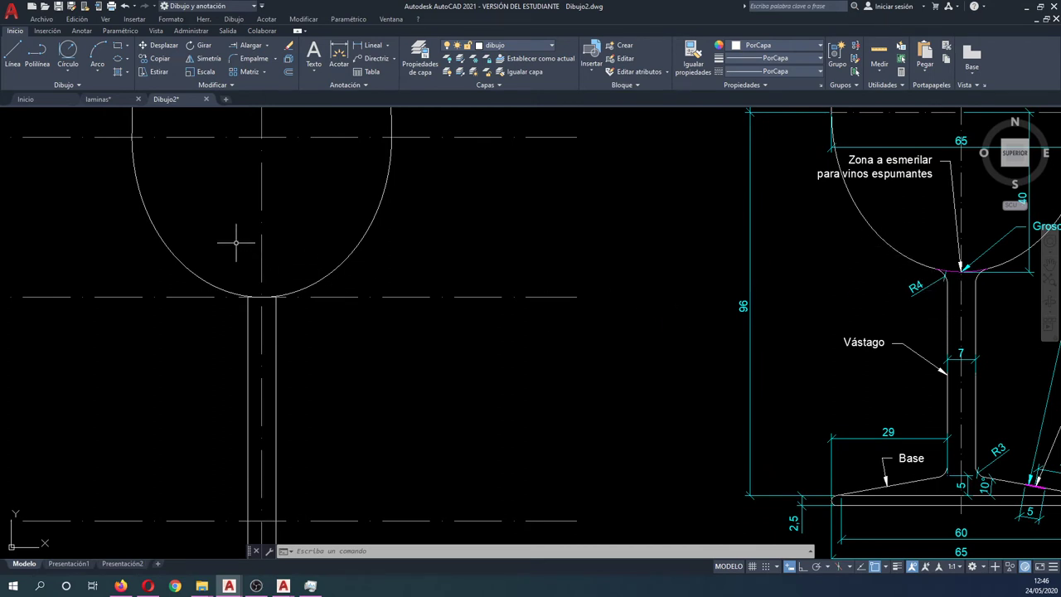
{"action": "key", "text": "Escape"}
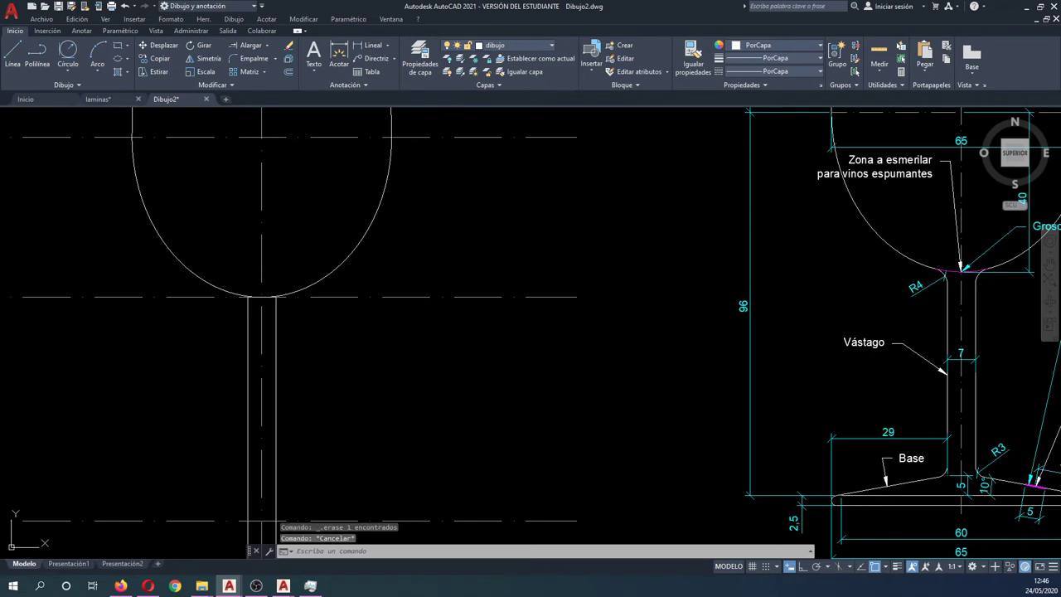
{"action": "type", "text": "de"}
{"action": "key", "text": "Return"}
{"action": "key", "text": "Return"}
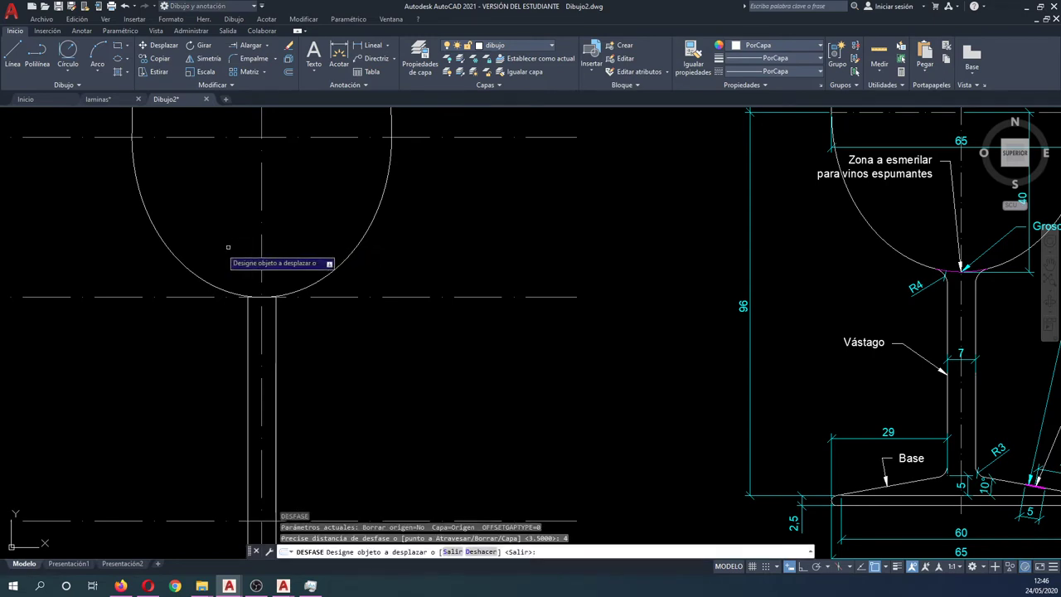
{"action": "left_click", "coordinate": [189, 265]}
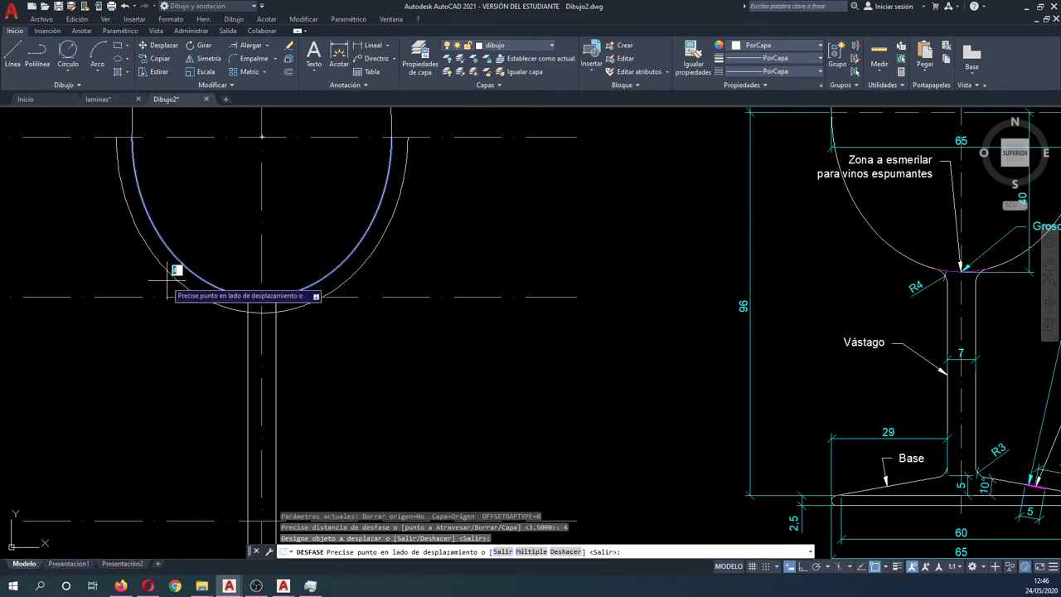
{"action": "left_click", "coordinate": [132, 336]}
{"action": "key", "text": "Return"}
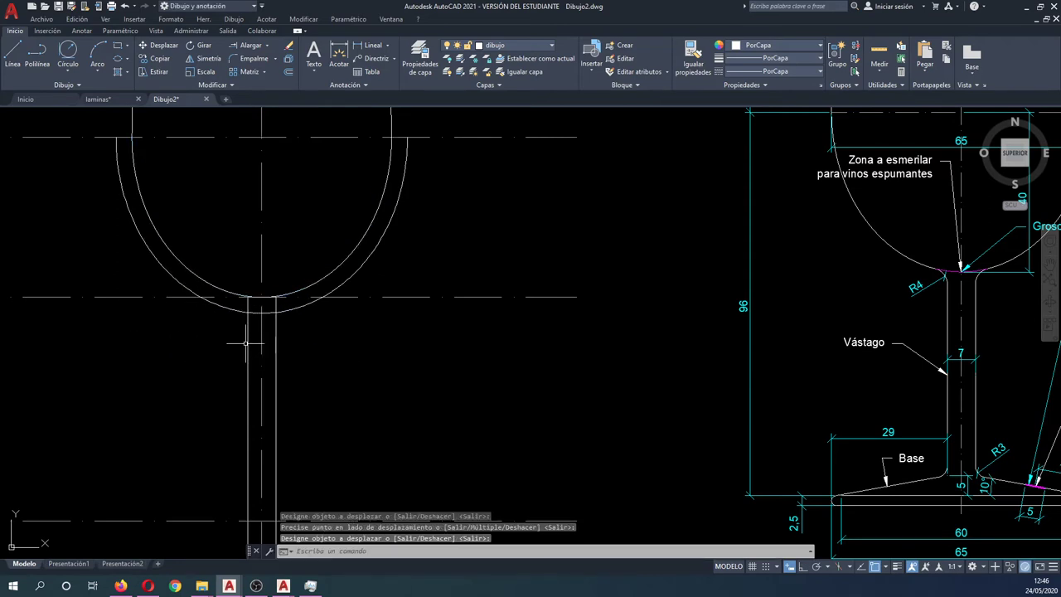
{"action": "key", "text": "Return"}
{"action": "key", "text": "Return"}
{"action": "left_click", "coordinate": [247, 344]}
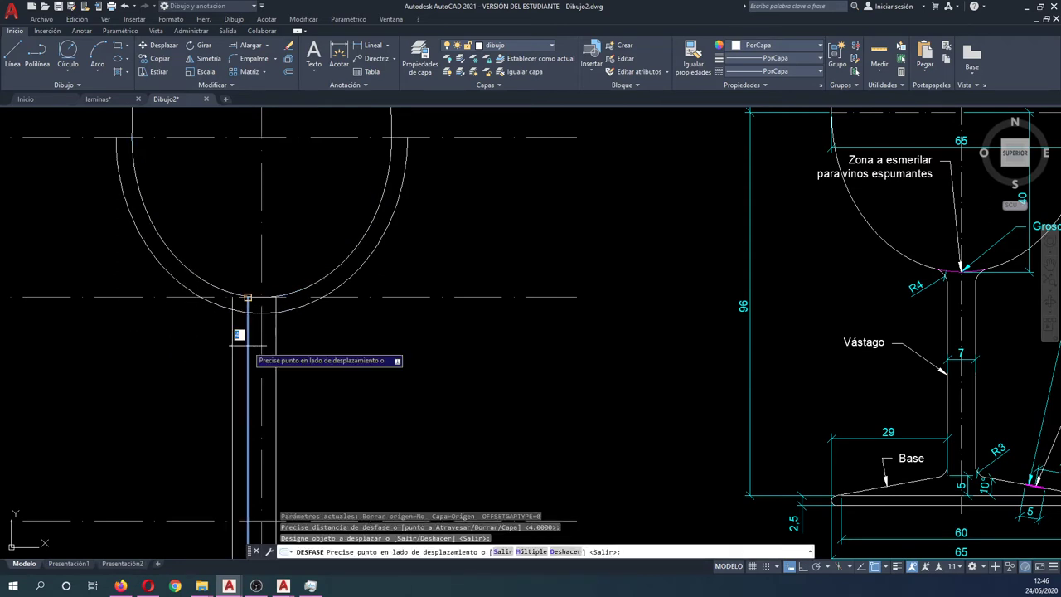
{"action": "left_click", "coordinate": [219, 340]}
{"action": "key", "text": "Escape"}
{"action": "key", "text": "Escape"}
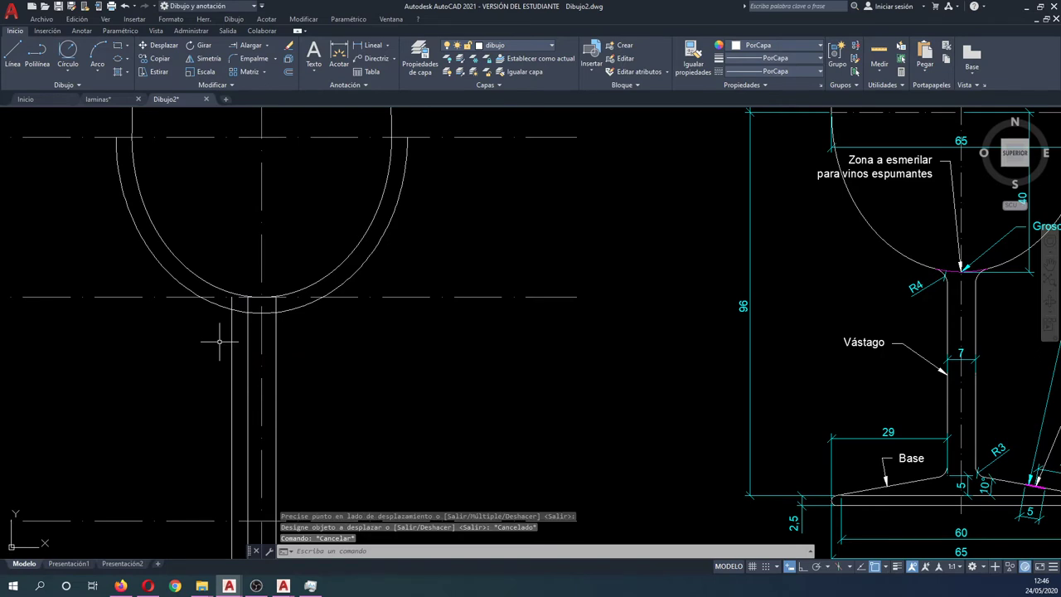
- Draw a radius 4 circle beside the stem top and erase the old curve and stem line
{"action": "type", "text": "c"}
{"action": "key", "text": "Return"}
{"action": "scroll", "coordinate": [237, 331], "scroll_direction": "up", "scroll_amount": 2}
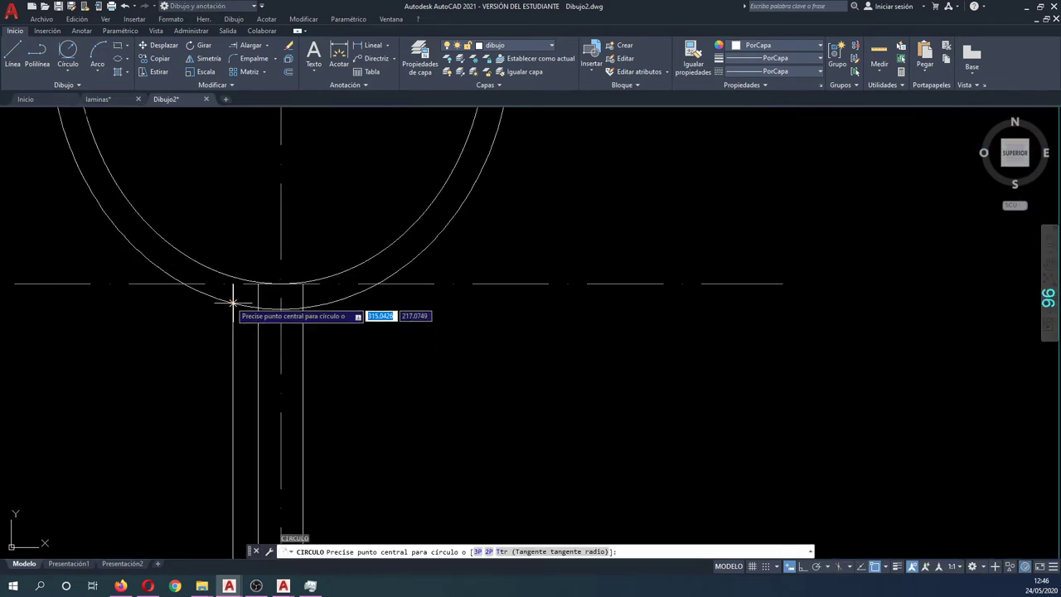
{"action": "left_click", "coordinate": [234, 303]}
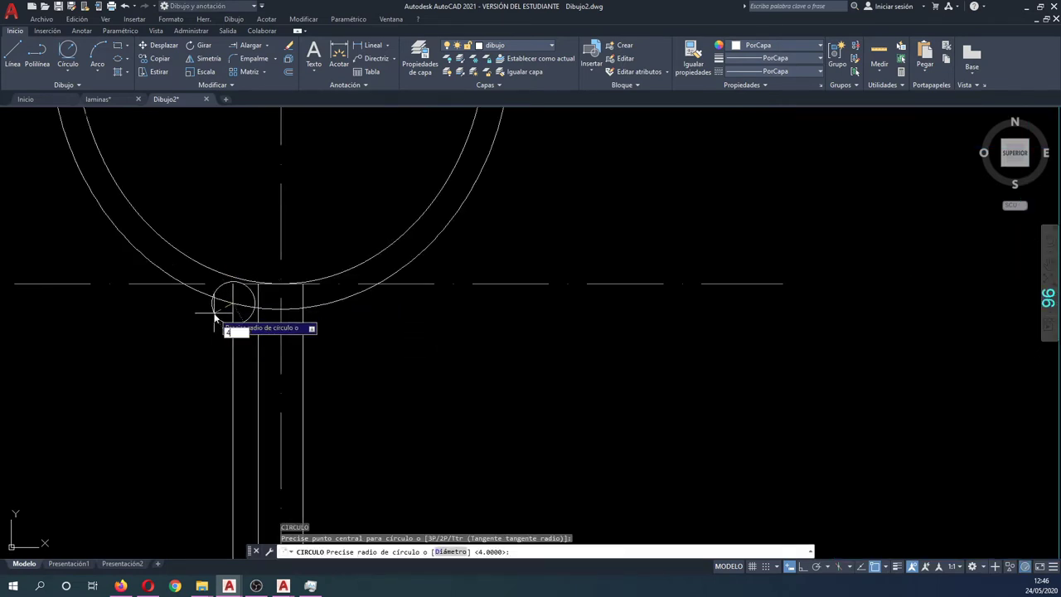
{"action": "key", "text": "Return"}
{"action": "scroll", "coordinate": [214, 313], "scroll_direction": "up", "scroll_amount": 3}
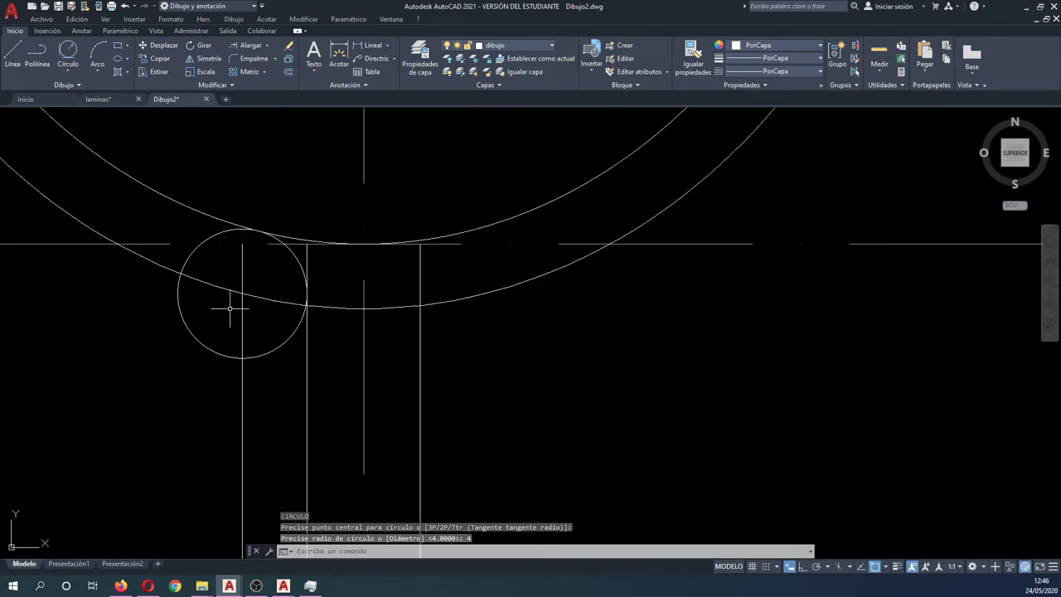
{"action": "left_click", "coordinate": [248, 303]}
{"action": "key", "text": "Delete"}
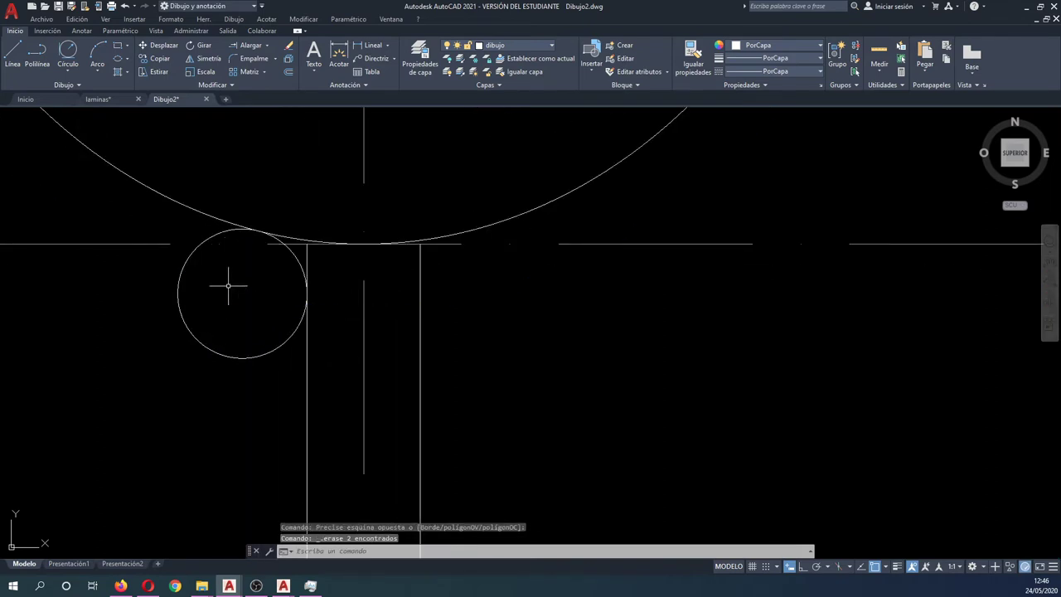
- Trim the circle and stem line against the bowl arc, leaving a radius 4 fillet
{"action": "type", "text": "tr"}
{"action": "key", "text": "Return"}
{"action": "left_click", "coordinate": [225, 209]}
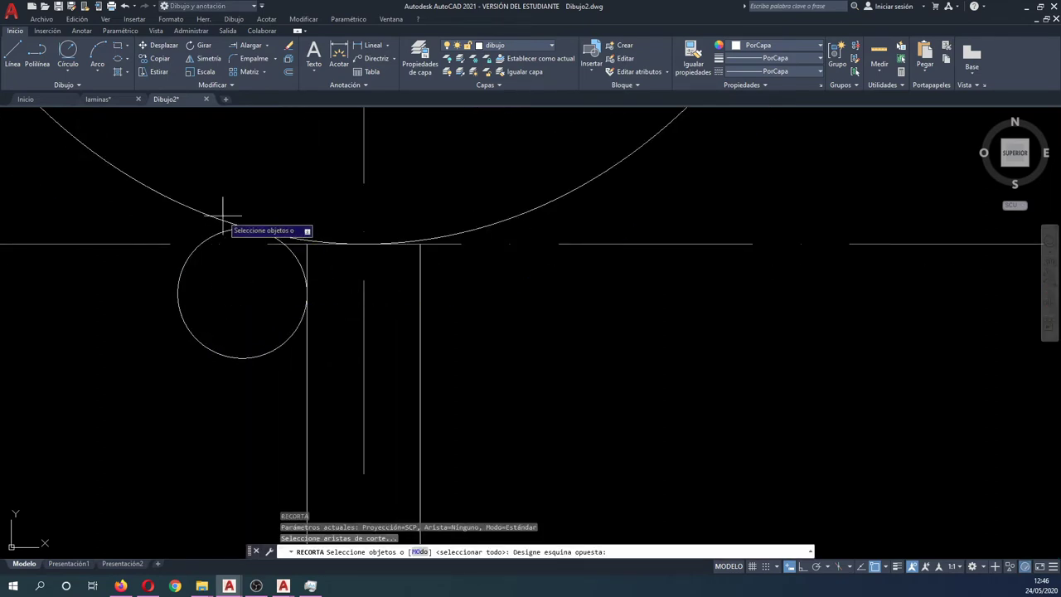
{"action": "left_click", "coordinate": [186, 192]}
{"action": "left_click", "coordinate": [319, 332]}
{"action": "left_click", "coordinate": [284, 297]}
{"action": "key", "text": "Return"}
{"action": "left_click", "coordinate": [253, 356]}
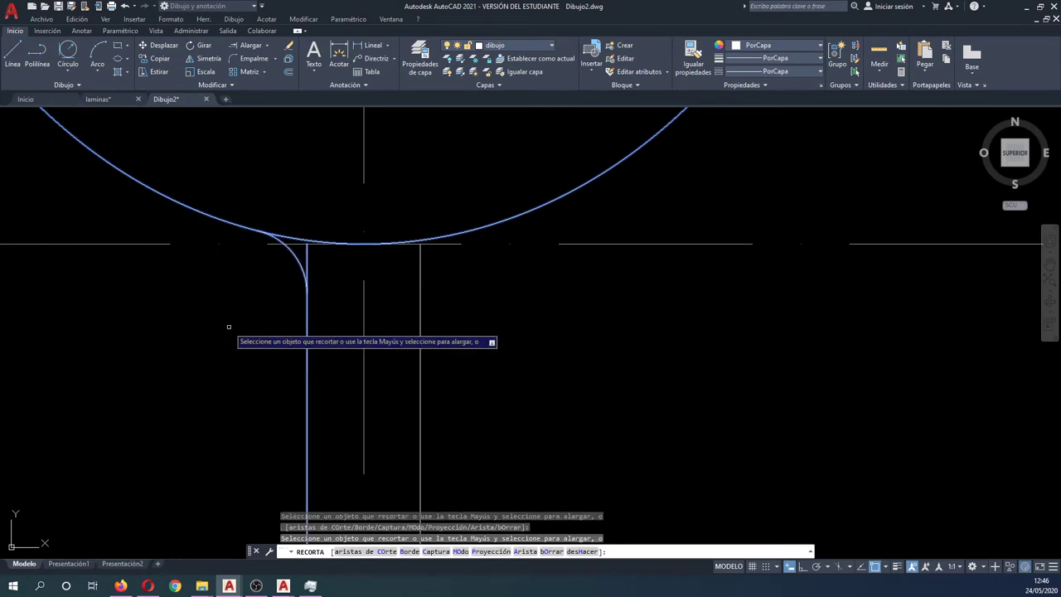
{"action": "left_click", "coordinate": [301, 262]}
{"action": "left_click", "coordinate": [302, 262]}
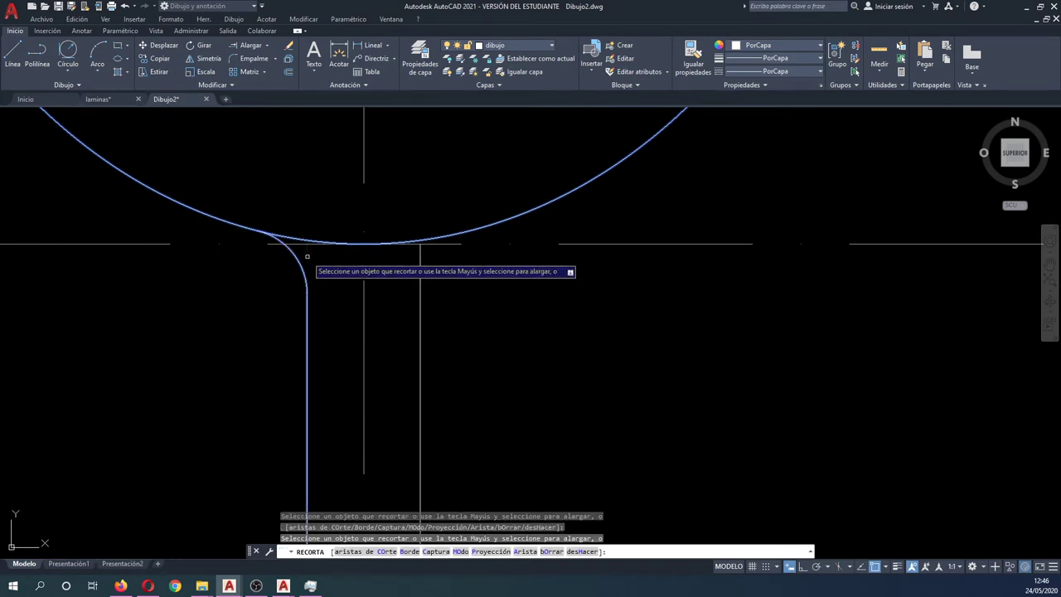
{"action": "key", "text": "Escape"}
- Erase the right stem line
{"action": "scroll", "coordinate": [303, 278], "scroll_direction": "down", "scroll_amount": 4}
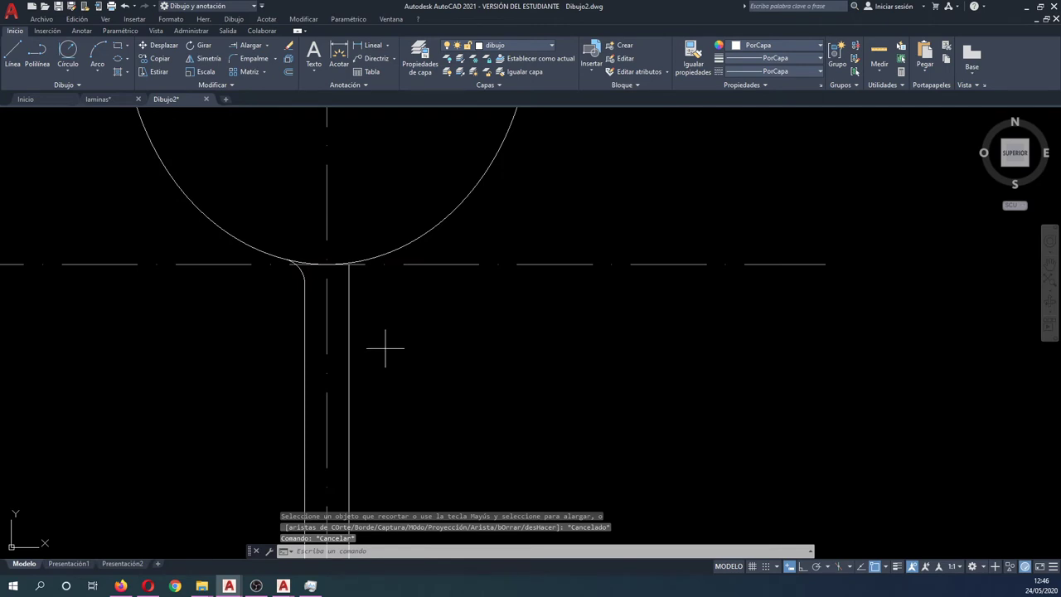
{"action": "left_click", "coordinate": [385, 348]}
{"action": "left_click", "coordinate": [347, 306]}
{"action": "key", "text": "Delete"}
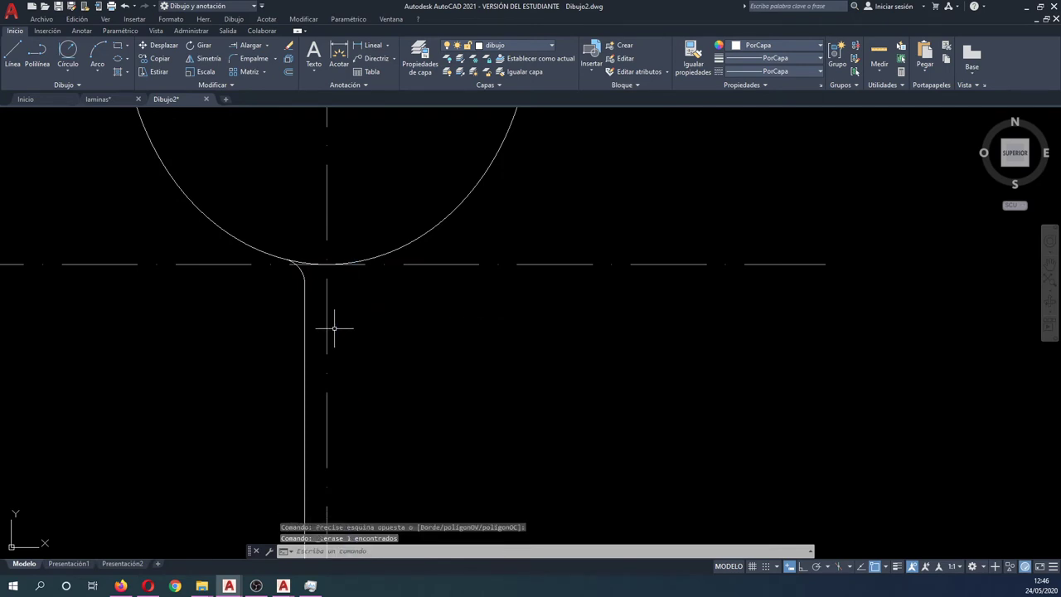
{"action": "type", "text": "sa"}
- Attempt to mirror the fillet and left stem line about the vertical axis with Ortho on, then cancel
{"action": "key", "text": "Return"}
{"action": "left_click", "coordinate": [308, 296]}
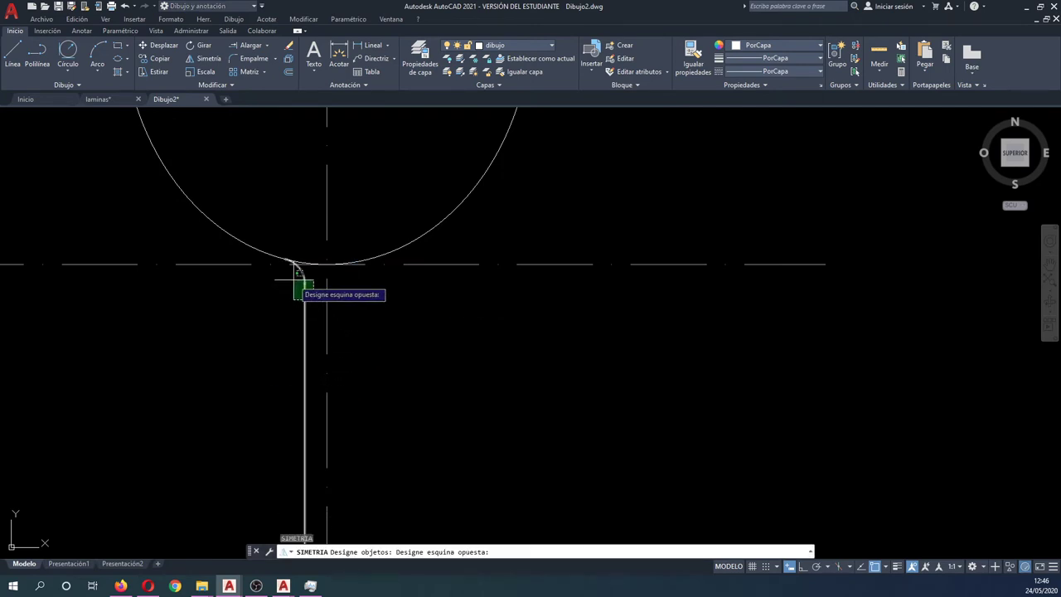
{"action": "left_click", "coordinate": [292, 279]}
{"action": "key", "text": "Return"}
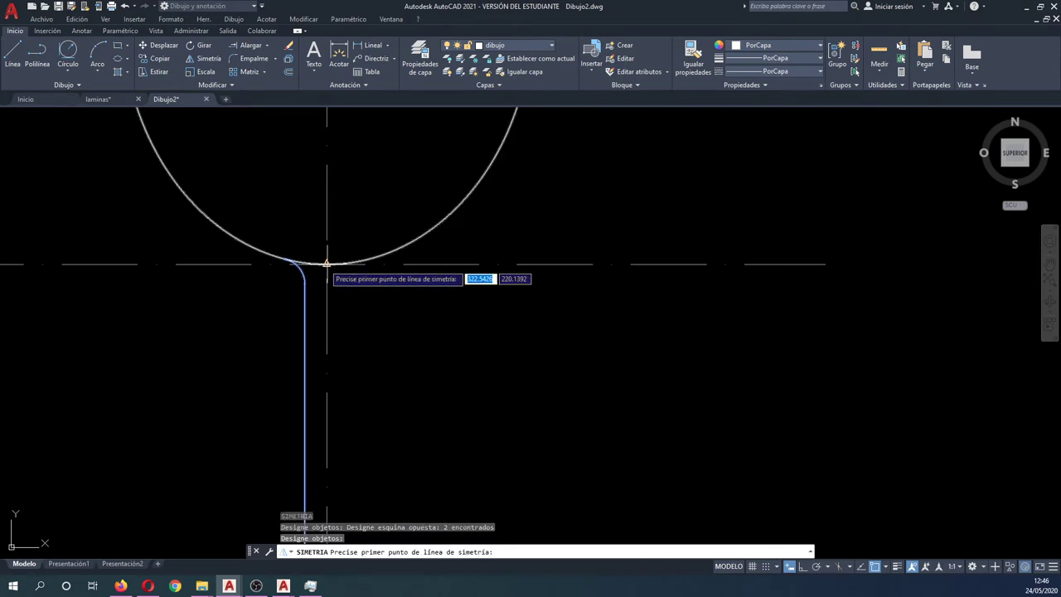
{"action": "left_click", "coordinate": [325, 264]}
{"action": "key", "text": "F8"}
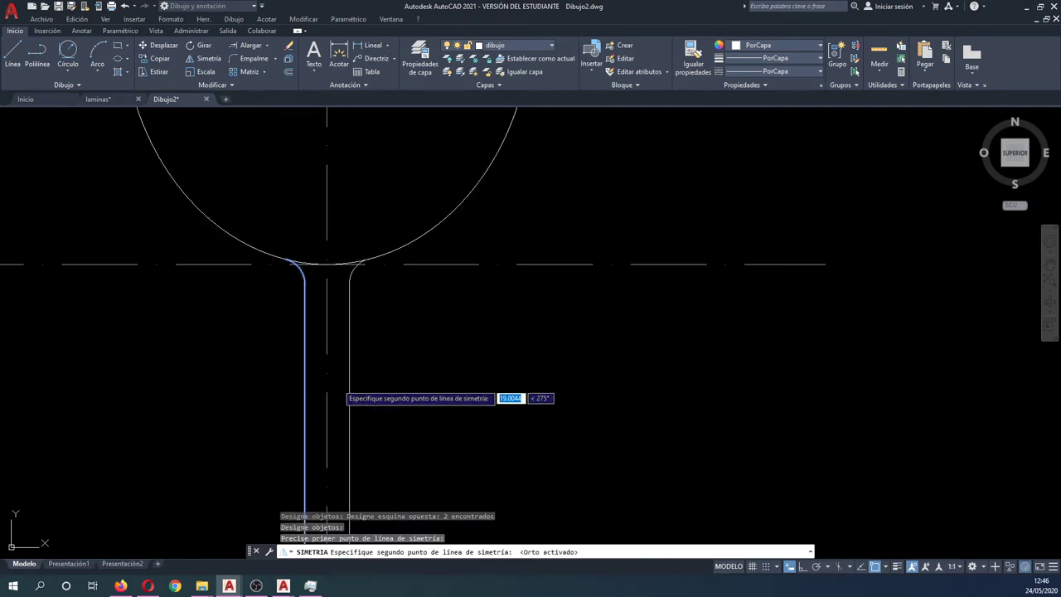
{"action": "left_click", "coordinate": [326, 402]}
{"action": "key", "text": "Escape"}
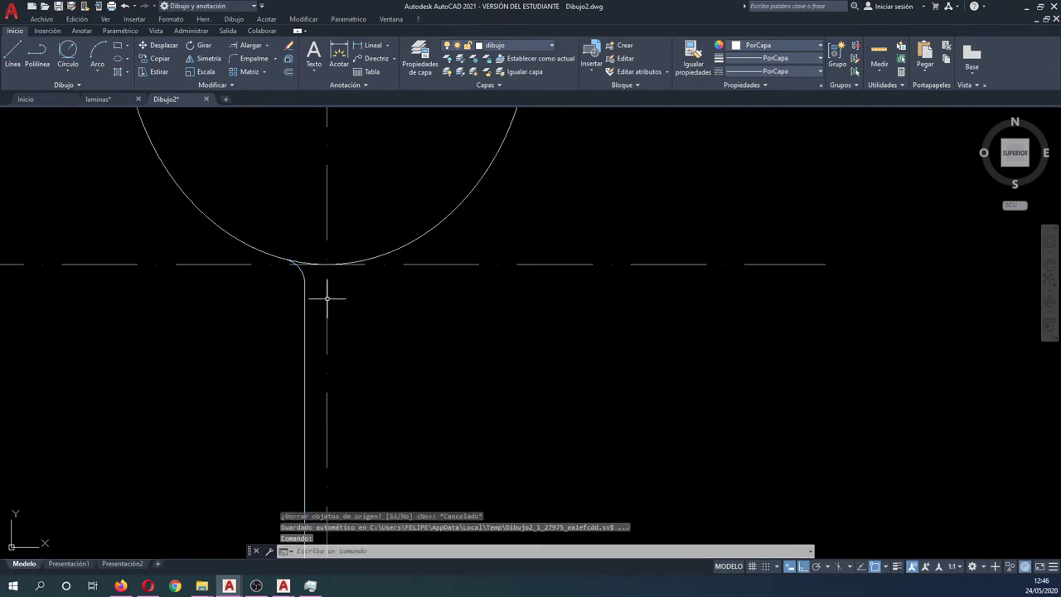
- Retry the SA mirror of the stem line and fillet arc across the centre line, cancelling again
{"action": "type", "text": "sa"}
{"action": "key", "text": "Return"}
{"action": "left_click", "coordinate": [302, 282]}
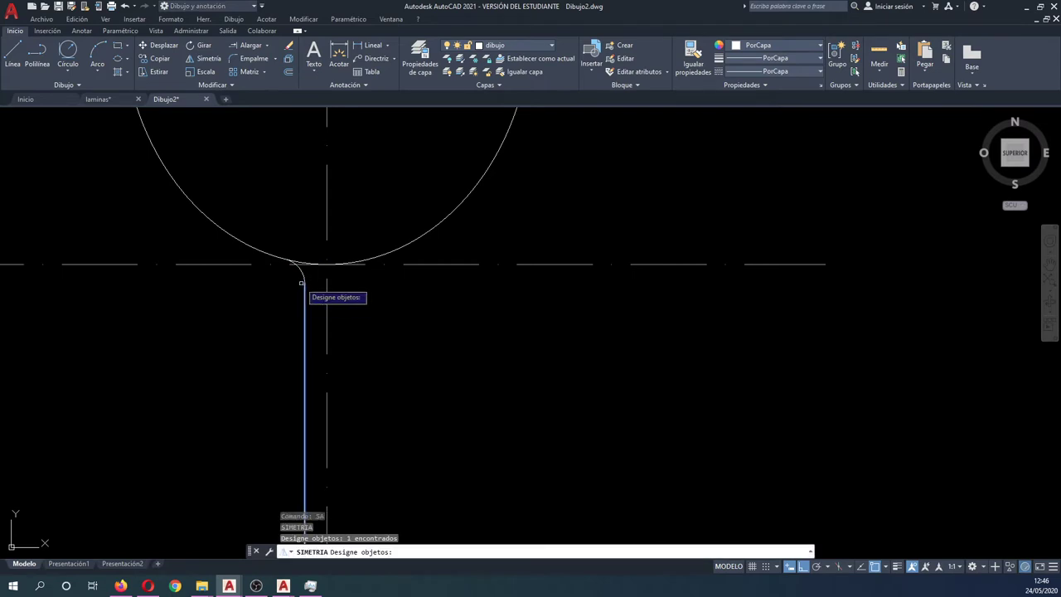
{"action": "left_click", "coordinate": [302, 268]}
{"action": "key", "text": "Return"}
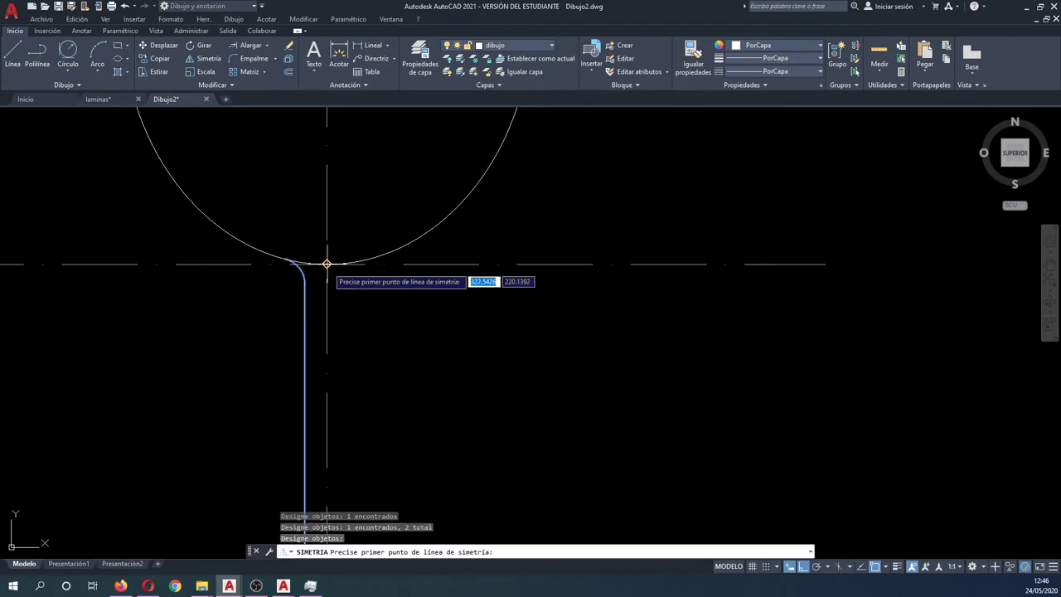
{"action": "left_click", "coordinate": [327, 263]}
{"action": "scroll", "coordinate": [326, 263], "scroll_direction": "down", "scroll_amount": 2}
{"action": "scroll", "coordinate": [329, 274], "scroll_direction": "down", "scroll_amount": 2}
{"action": "left_click", "coordinate": [322, 479]}
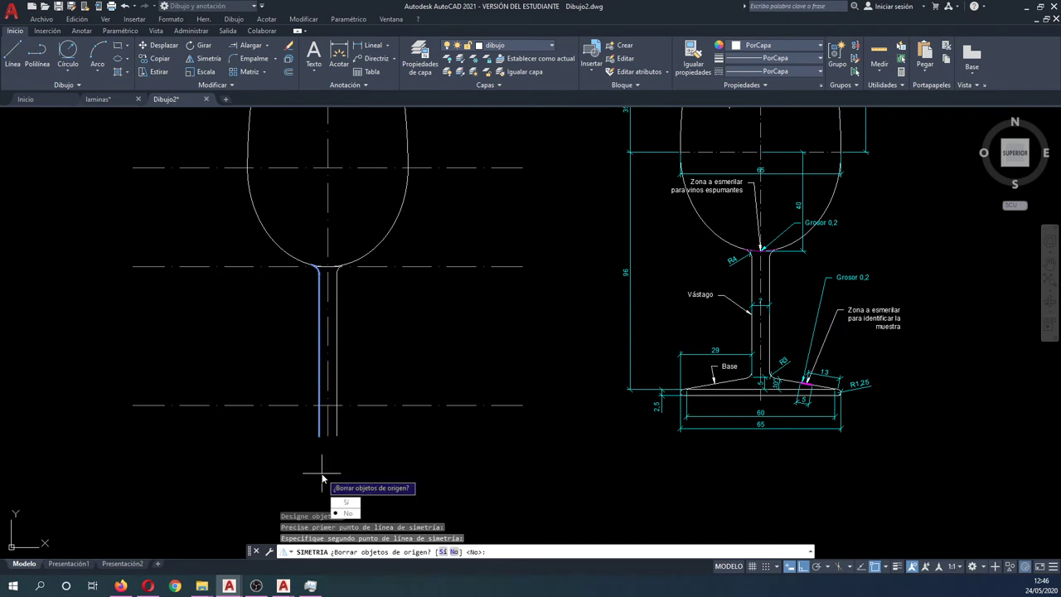
{"action": "key", "text": "Escape"}
{"action": "key", "text": "Escape"}
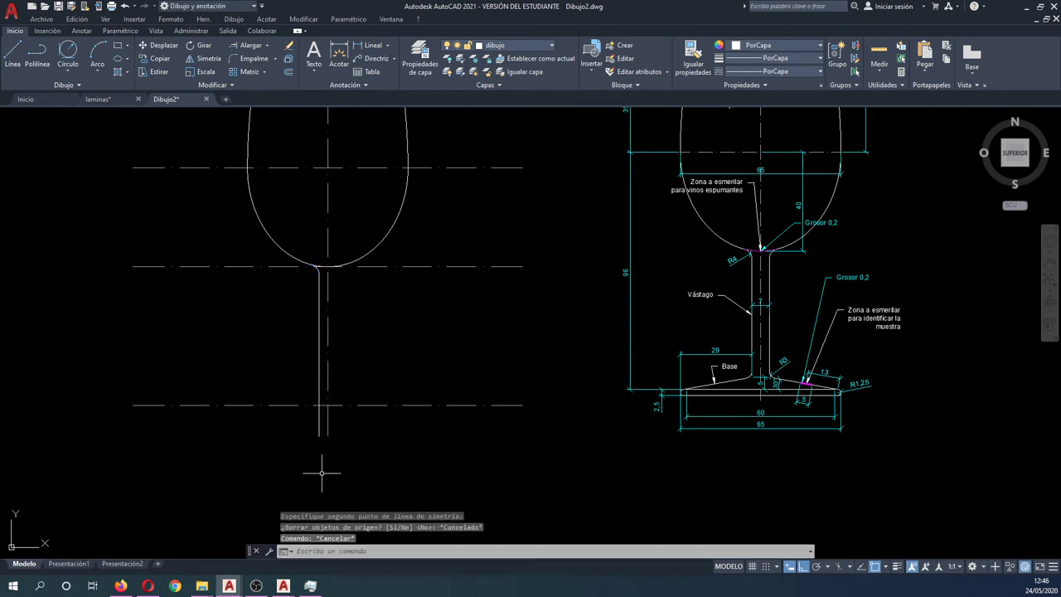
- Mirror the left stem line and fillet arc across the vertical centre line, keeping the originals
{"action": "key", "text": "Return"}
{"action": "scroll", "coordinate": [317, 274], "scroll_direction": "up", "scroll_amount": 2}
{"action": "left_click", "coordinate": [324, 267]}
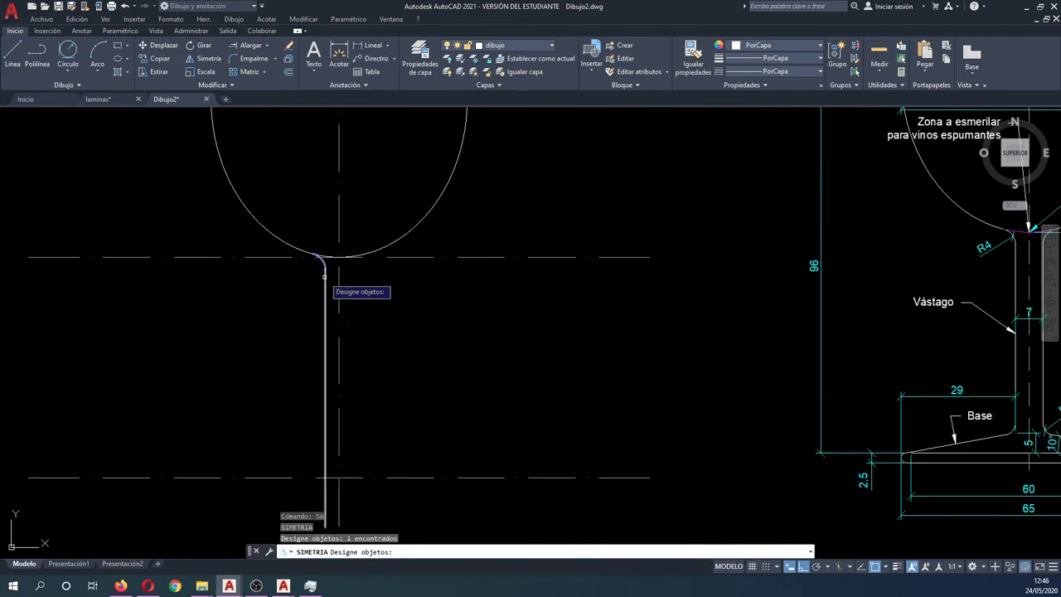
{"action": "left_click", "coordinate": [325, 286]}
{"action": "key", "text": "Return"}
{"action": "left_click", "coordinate": [338, 257]}
{"action": "scroll", "coordinate": [339, 257], "scroll_direction": "down", "scroll_amount": 2}
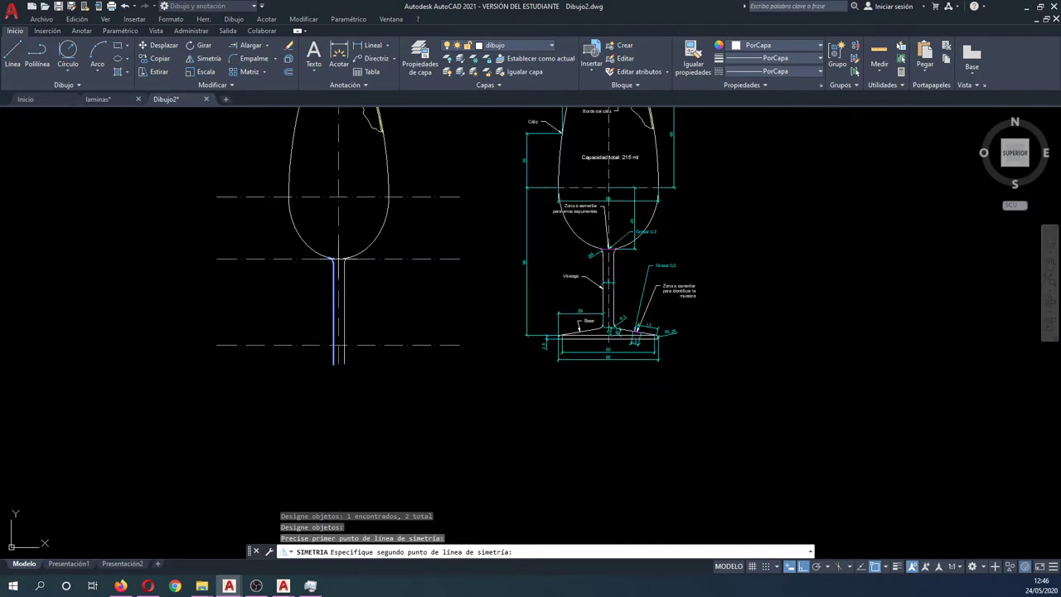
{"action": "left_click", "coordinate": [334, 416]}
{"action": "key", "text": "Escape"}
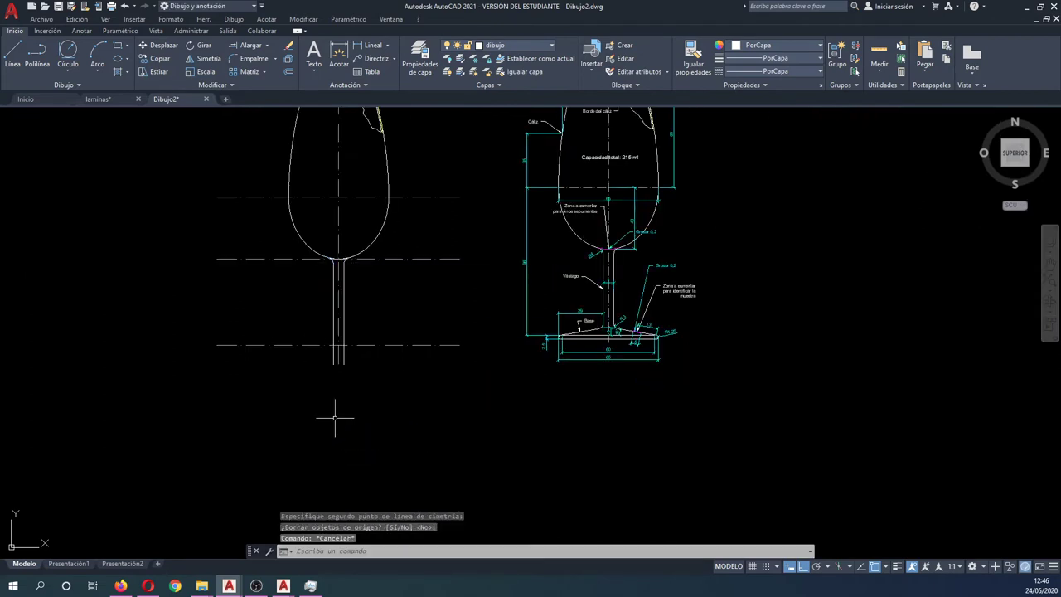
{"action": "key", "text": "Escape"}
- Zoom and pan the view to frame both glass drawings
{"action": "scroll", "coordinate": [340, 259], "scroll_direction": "up", "scroll_amount": 4}
{"action": "scroll", "coordinate": [338, 259], "scroll_direction": "up", "scroll_amount": 4}
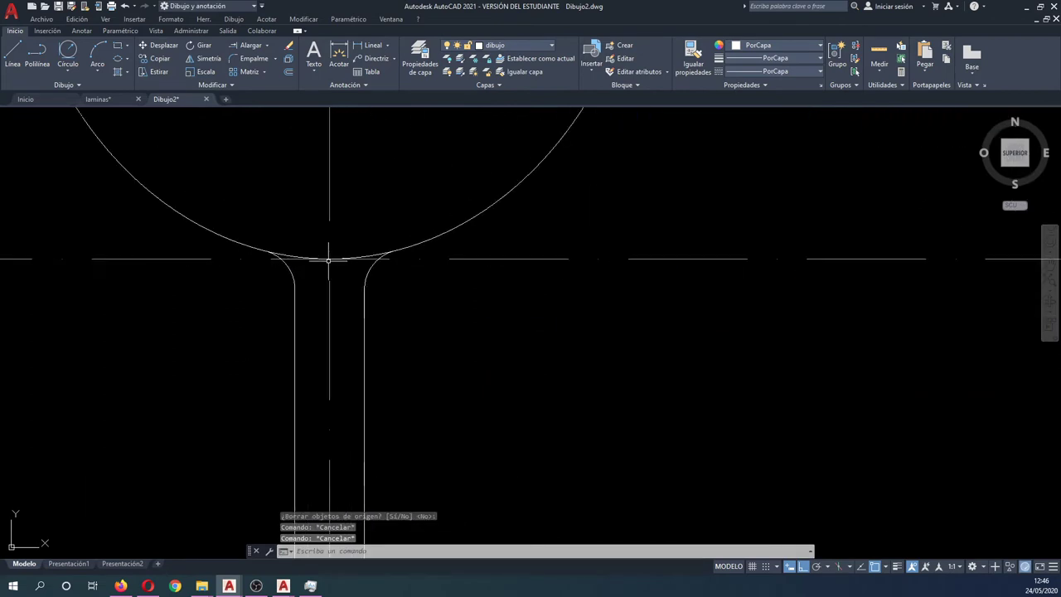
{"action": "scroll", "coordinate": [304, 265], "scroll_direction": "up", "scroll_amount": 2}
{"action": "scroll", "coordinate": [331, 259], "scroll_direction": "down", "scroll_amount": 5}
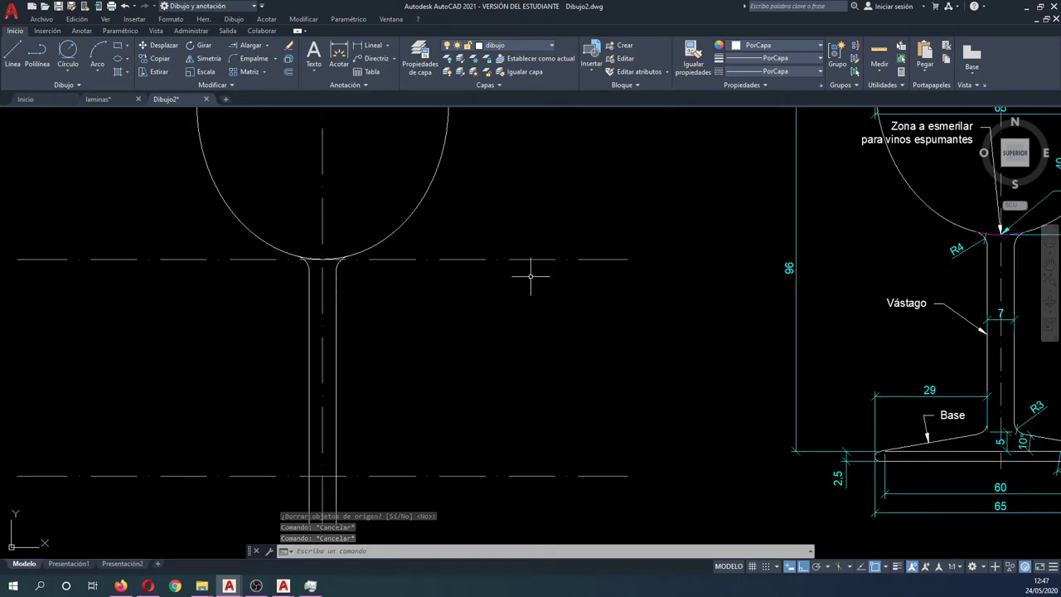
{"action": "scroll", "coordinate": [534, 276], "scroll_direction": "down", "scroll_amount": 2}
{"action": "scroll", "coordinate": [577, 279], "scroll_direction": "up", "scroll_amount": 2}
{"action": "scroll", "coordinate": [620, 198], "scroll_direction": "up", "scroll_amount": 3}
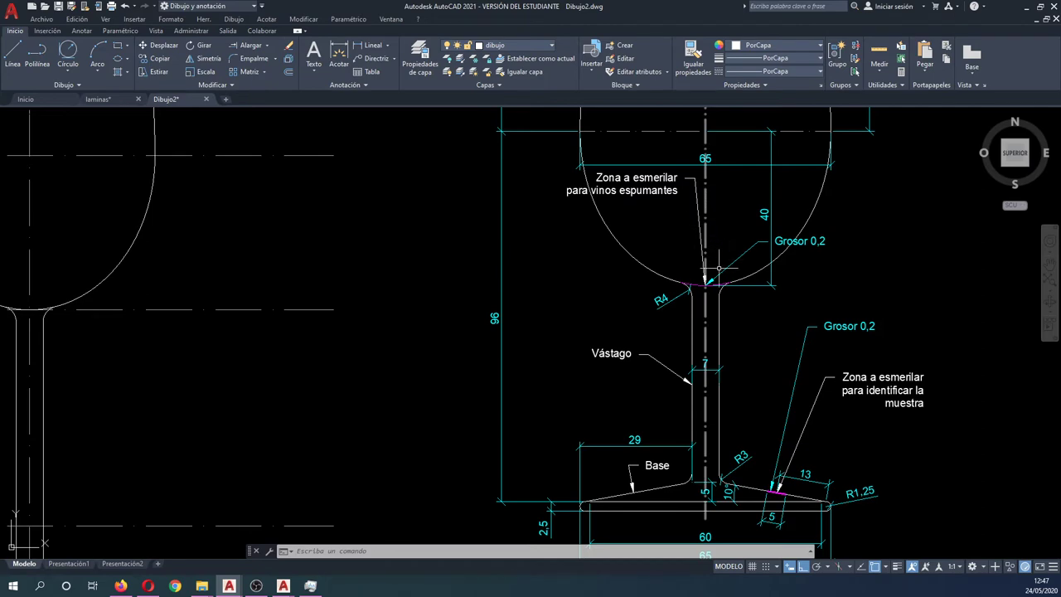
{"action": "scroll", "coordinate": [701, 282], "scroll_direction": "up", "scroll_amount": 2}
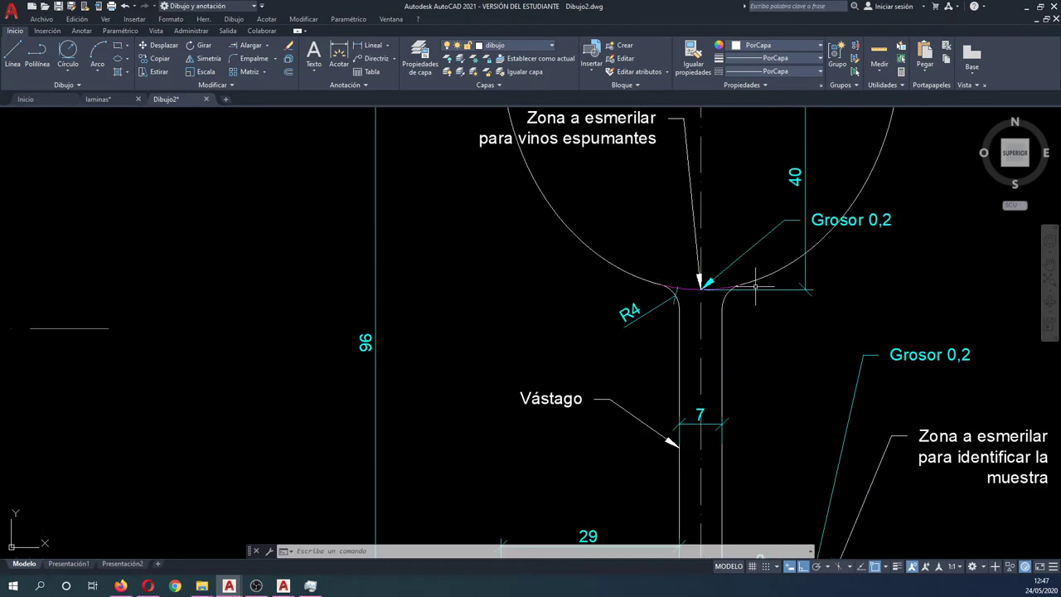
{"action": "scroll", "coordinate": [746, 284], "scroll_direction": "down", "scroll_amount": 5}
{"action": "middle_click_drag", "start_coordinate": [404, 219], "coordinate": [454, 239]}
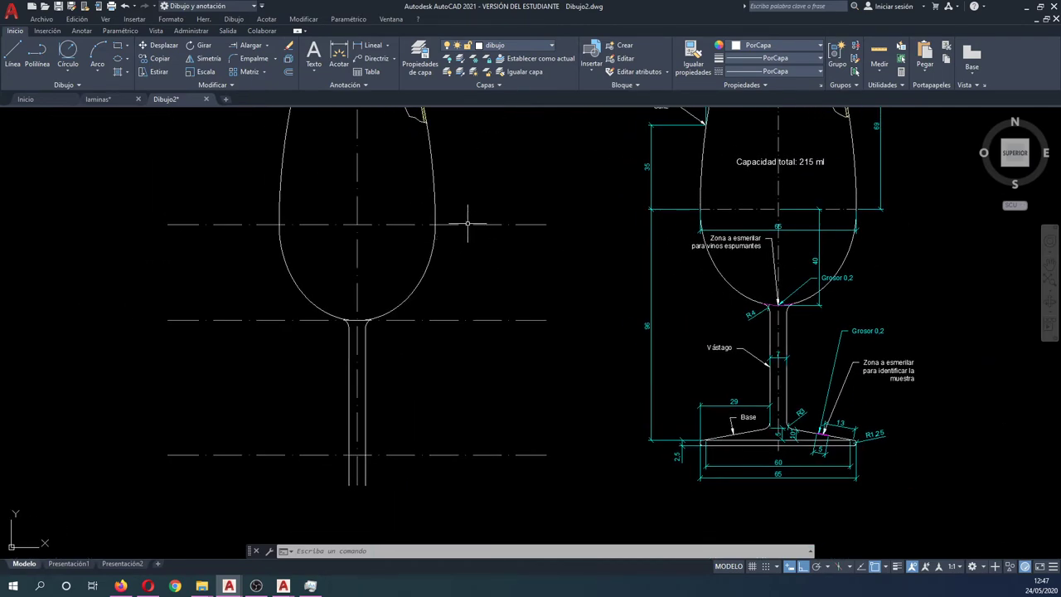
- Draw a three-point arc along the bowl bottom between the two stem fillets
{"action": "left_click", "coordinate": [99, 52]}
{"action": "scroll", "coordinate": [348, 305], "scroll_direction": "up", "scroll_amount": 2}
{"action": "scroll", "coordinate": [372, 337], "scroll_direction": "up", "scroll_amount": 2}
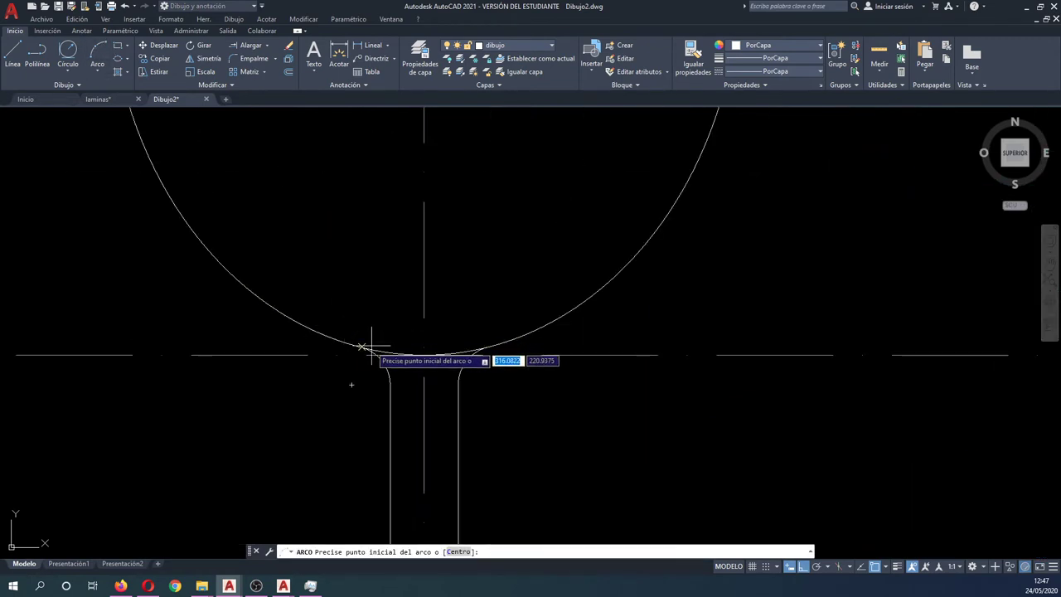
{"action": "left_click", "coordinate": [366, 347]}
{"action": "left_click", "coordinate": [422, 354]}
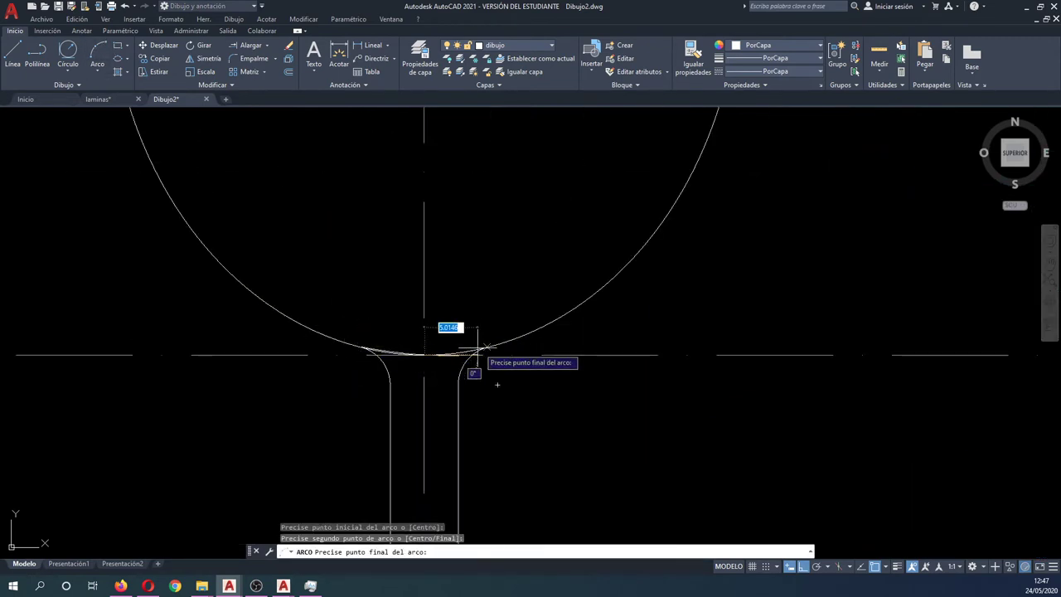
{"action": "key", "text": "Escape"}
{"action": "key", "text": "Escape"}
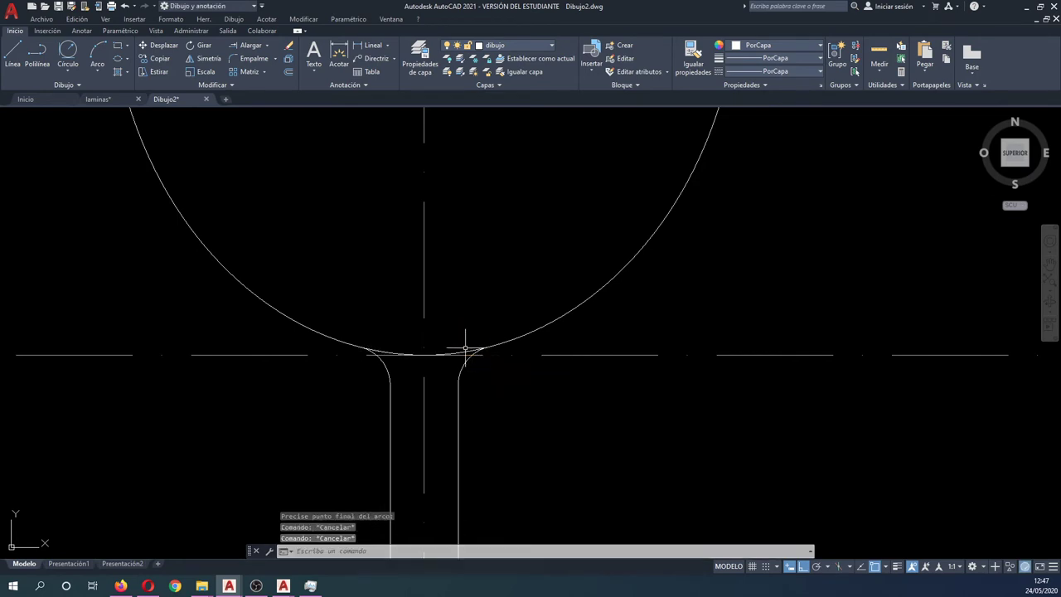
- Convert the arc to a polyline with EDITPOL and give it a 0.2 width
{"action": "type", "text": "ditpol"}
{"action": "key", "text": "Return"}
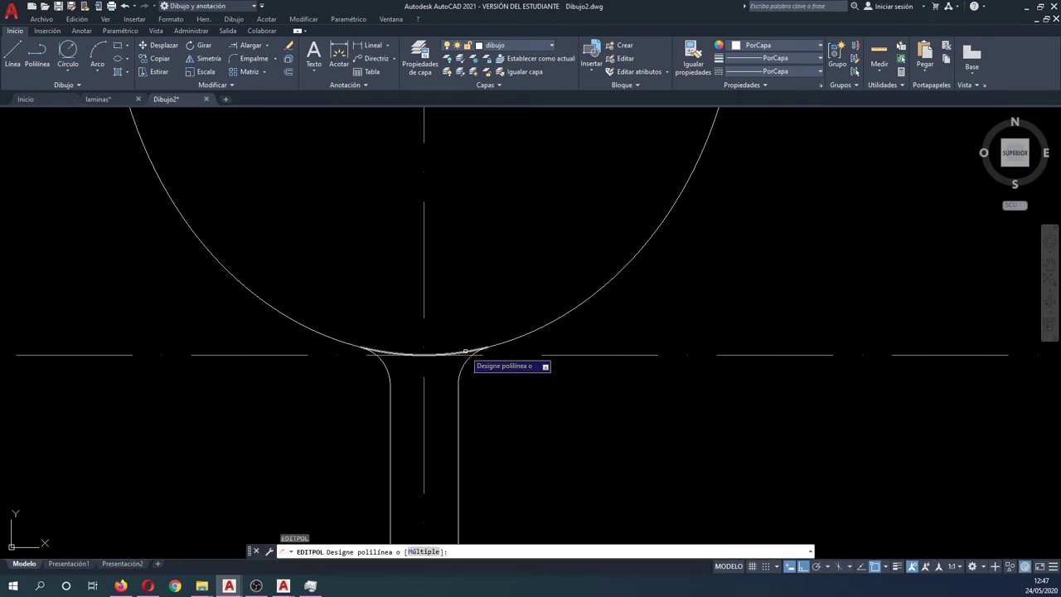
{"action": "left_click", "coordinate": [465, 354]}
{"action": "key", "text": "Return"}
{"action": "key", "text": "Down"}
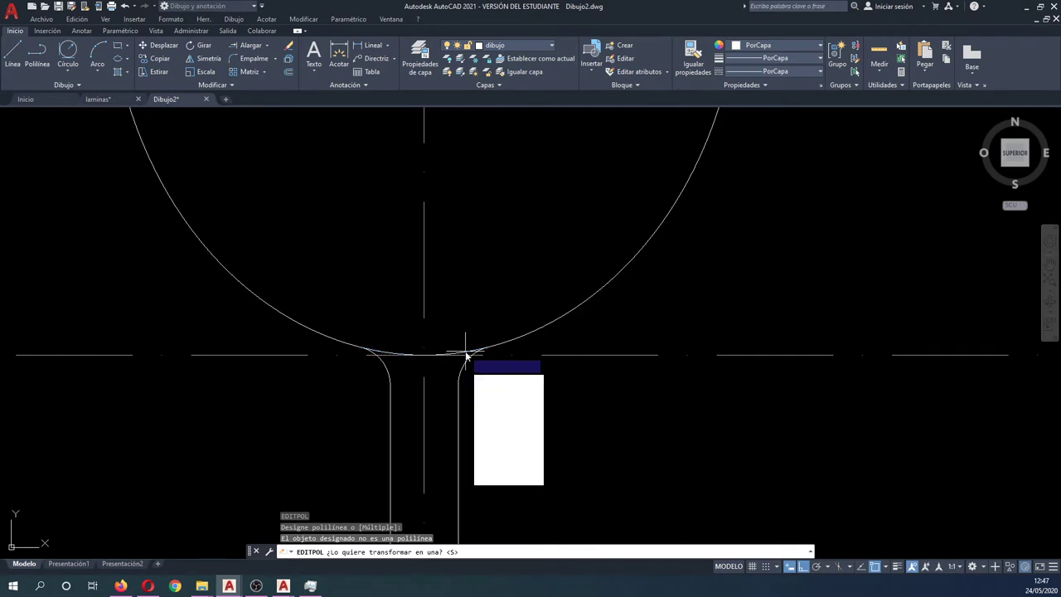
{"action": "key", "text": "Down"}
{"action": "key", "text": "Down"}
{"action": "key", "text": "Return"}
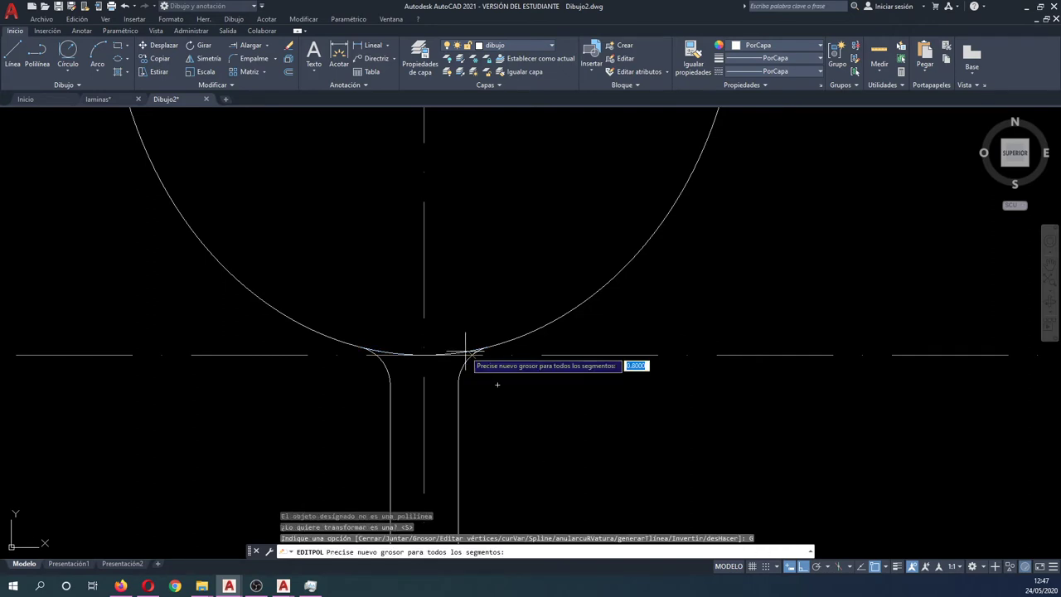
{"action": "type", "text": "0.2"}
{"action": "key", "text": "Return"}
{"action": "key", "text": "Escape"}
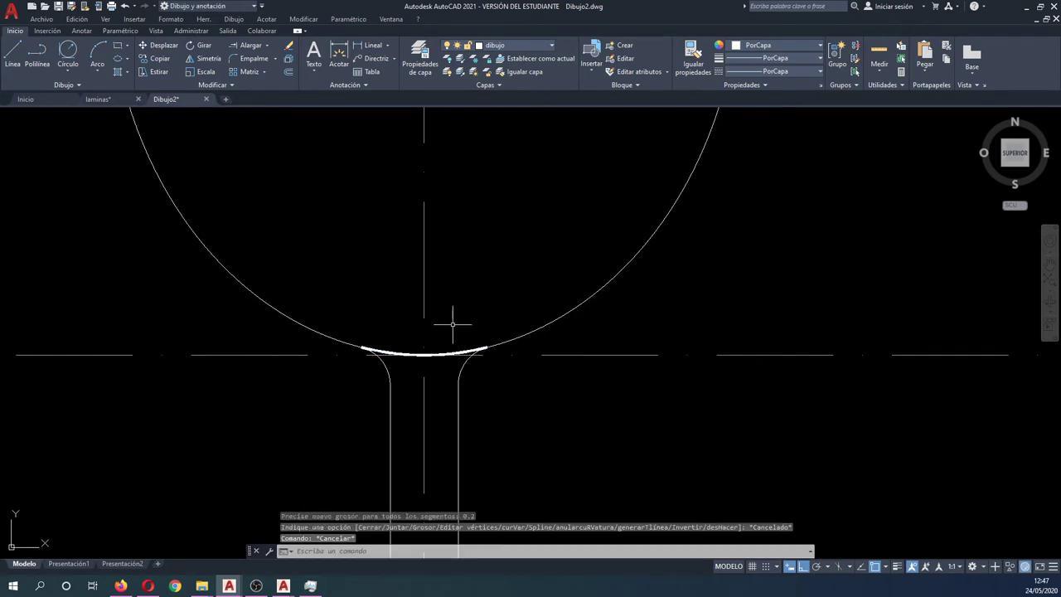
{"action": "scroll", "coordinate": [391, 354], "scroll_direction": "up", "scroll_amount": 4}
- Trim both stem side lines so they end at the lower horizontal centre line
{"action": "scroll", "coordinate": [541, 330], "scroll_direction": "down", "scroll_amount": 4}
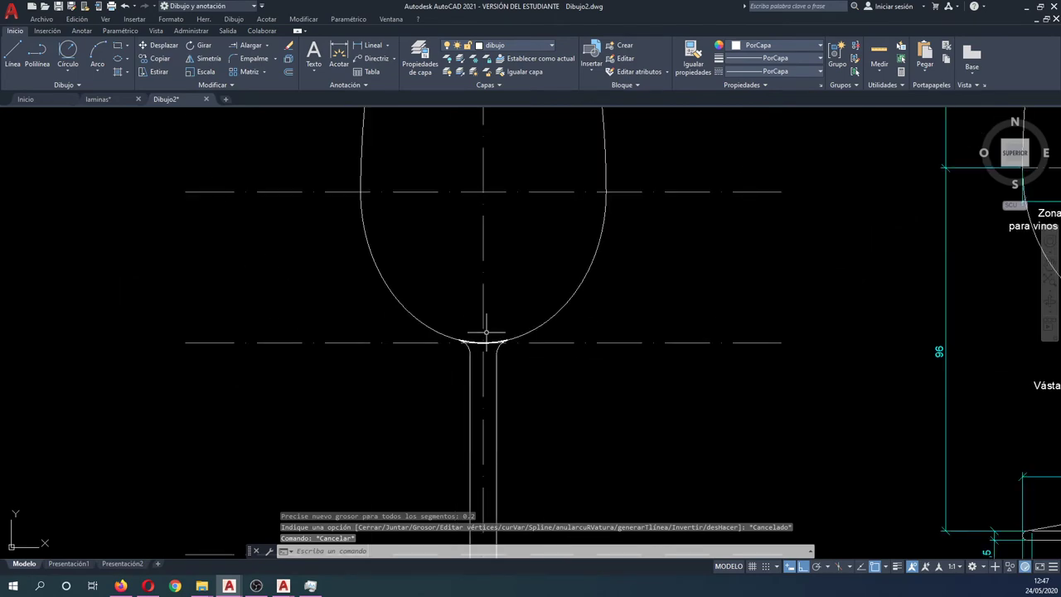
{"action": "scroll", "coordinate": [489, 332], "scroll_direction": "down", "scroll_amount": 2}
{"action": "scroll", "coordinate": [522, 381], "scroll_direction": "up", "scroll_amount": 1}
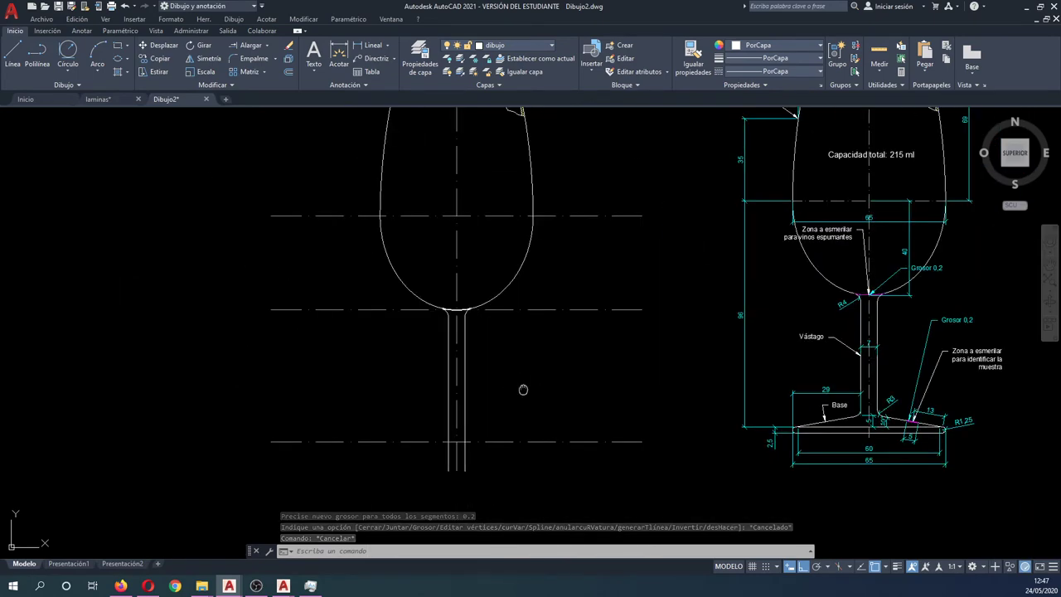
{"action": "scroll", "coordinate": [506, 388], "scroll_direction": "down", "scroll_amount": 1}
{"action": "scroll", "coordinate": [795, 439], "scroll_direction": "up", "scroll_amount": 5}
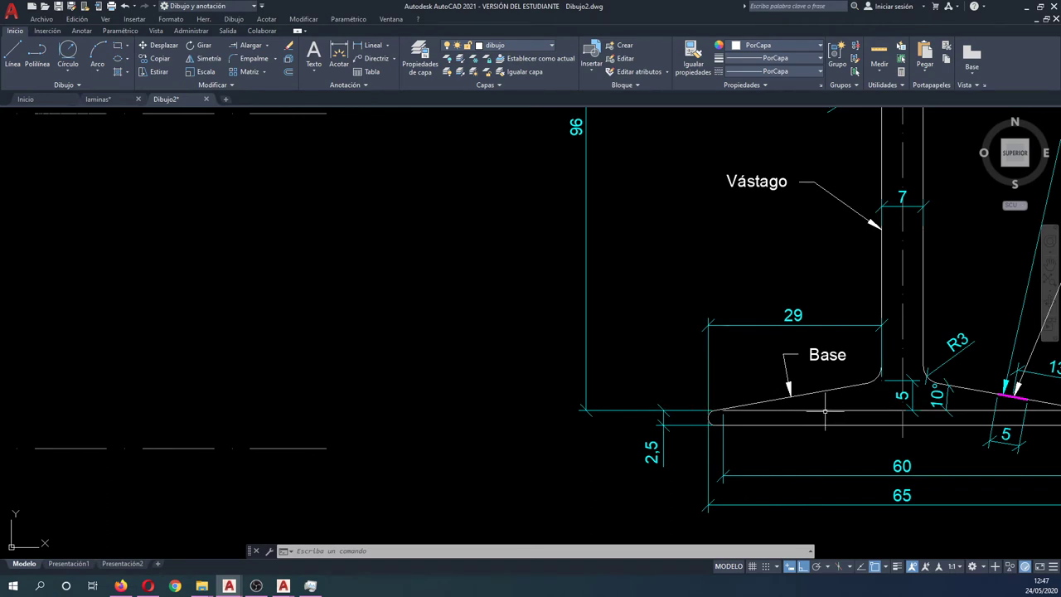
{"action": "scroll", "coordinate": [825, 411], "scroll_direction": "down", "scroll_amount": 2}
{"action": "middle_click_drag", "start_coordinate": [326, 382], "coordinate": [379, 371]}
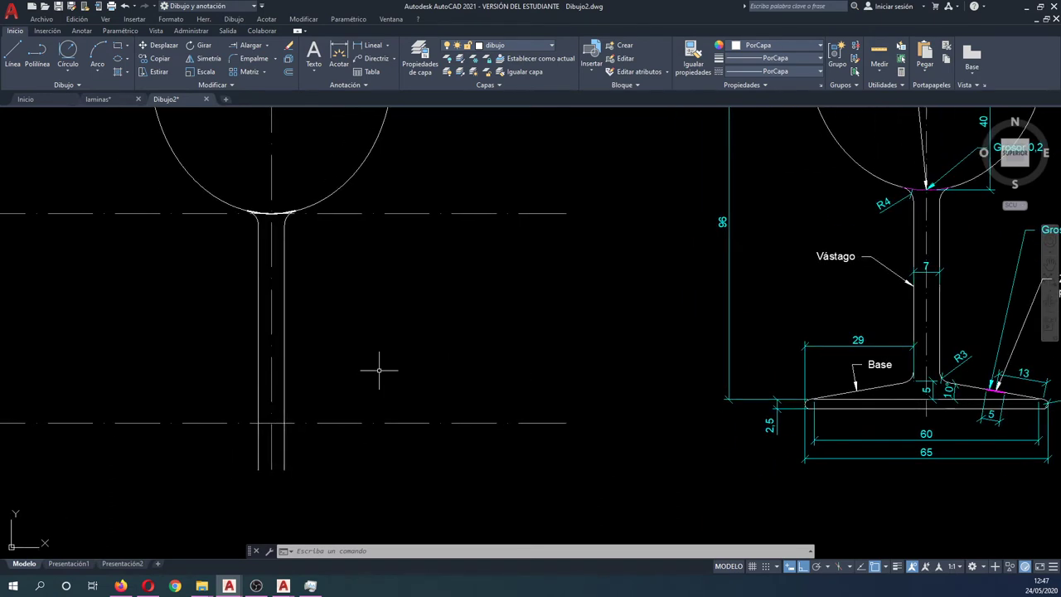
{"action": "type", "text": "tr"}
{"action": "key", "text": "Return"}
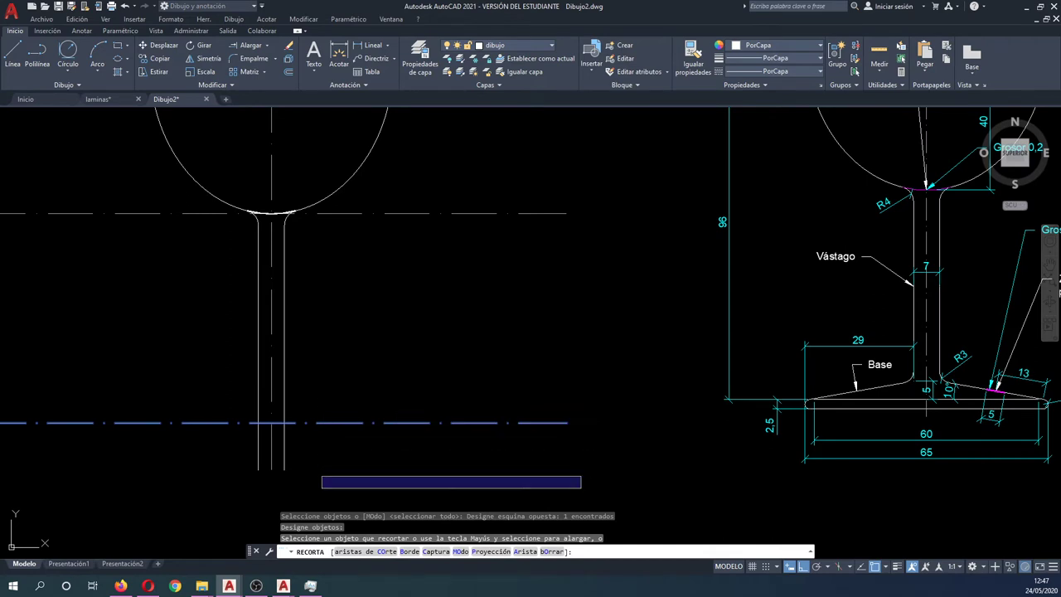
{"action": "left_click", "coordinate": [297, 448]}
{"action": "left_click", "coordinate": [259, 449]}
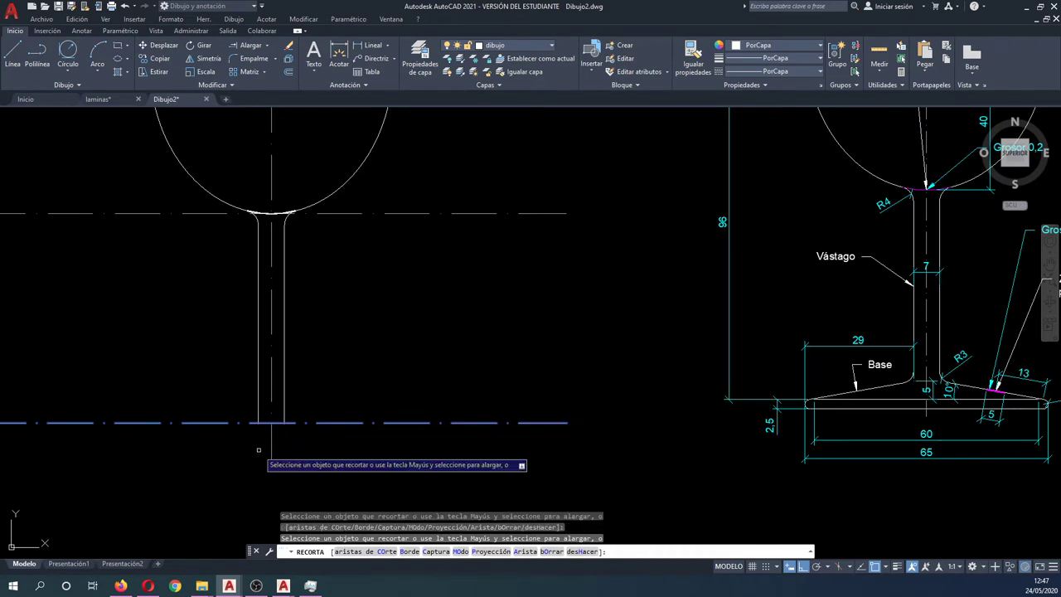
{"action": "key", "text": "Escape"}
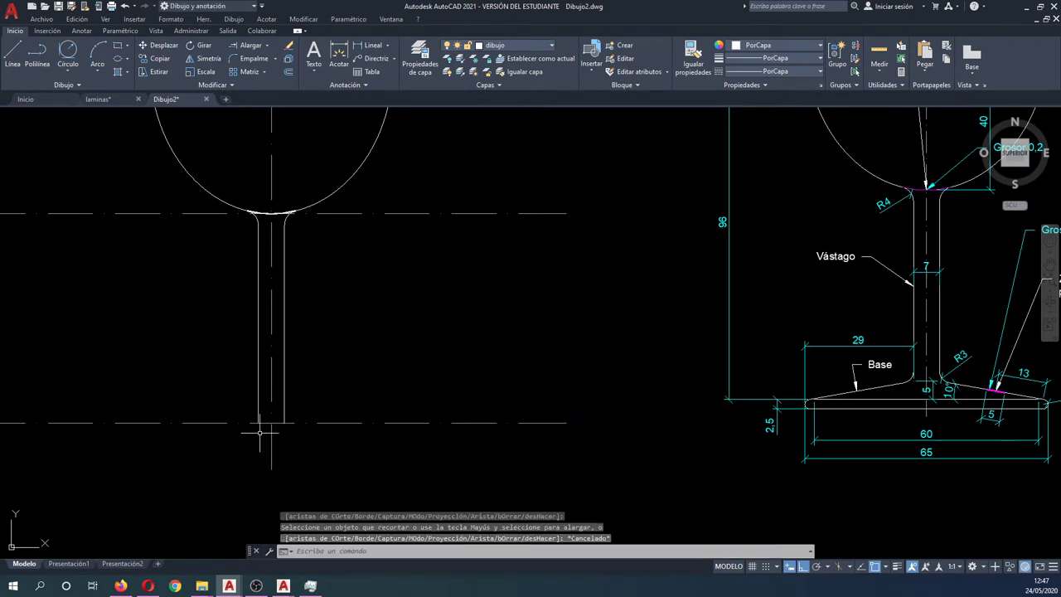
- Pan the view to bring the reference drawing's dimensioned base into sight
{"action": "middle_click_drag", "start_coordinate": [355, 404], "coordinate": [309, 397]}
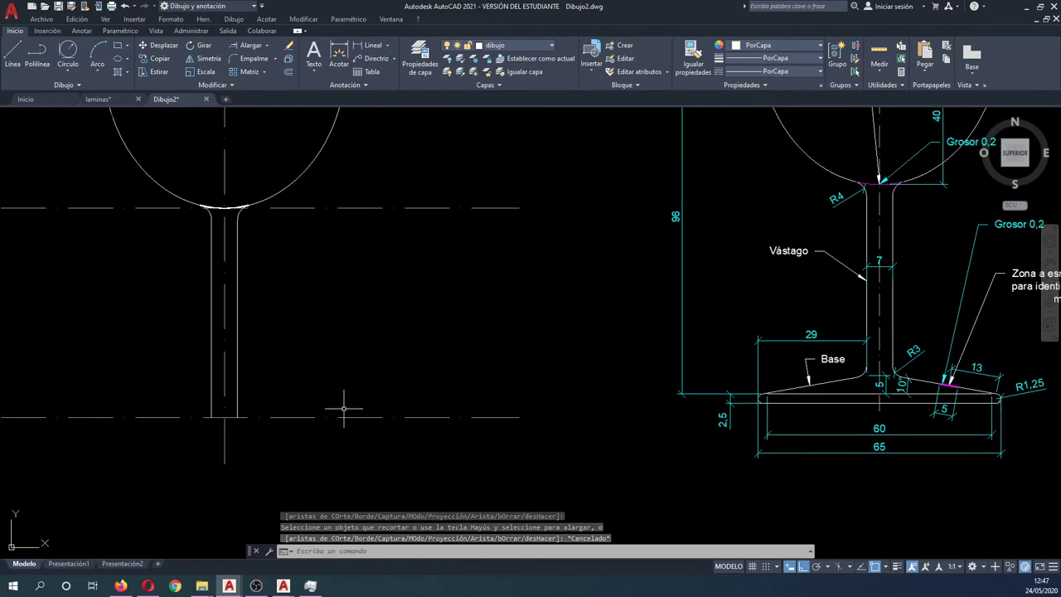
{"action": "scroll", "coordinate": [675, 448], "scroll_direction": "up", "scroll_amount": 2}
{"action": "middle_click_drag", "start_coordinate": [788, 443], "coordinate": [697, 456]}
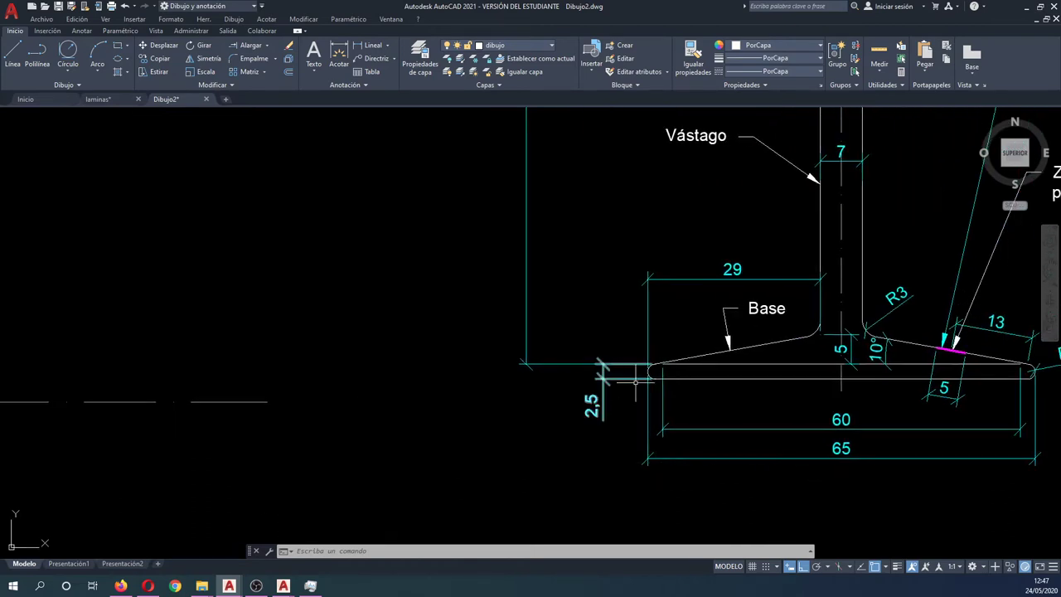
{"action": "scroll", "coordinate": [820, 398], "scroll_direction": "down", "scroll_amount": 3}
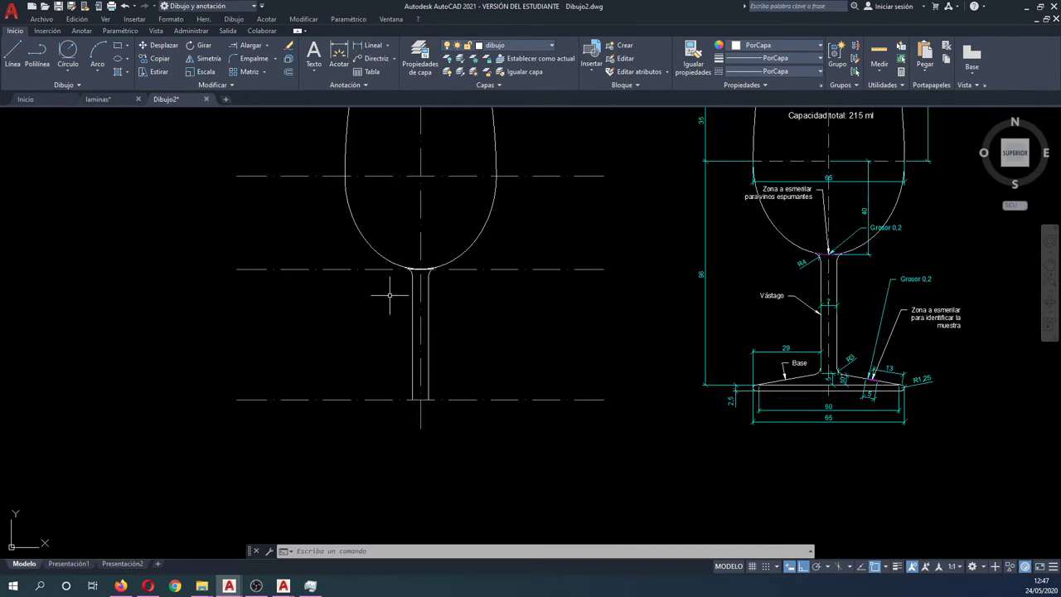
- Draw a 65 × 2.5 rectangle below the glass for the base plate
{"action": "left_click", "coordinate": [122, 48]}
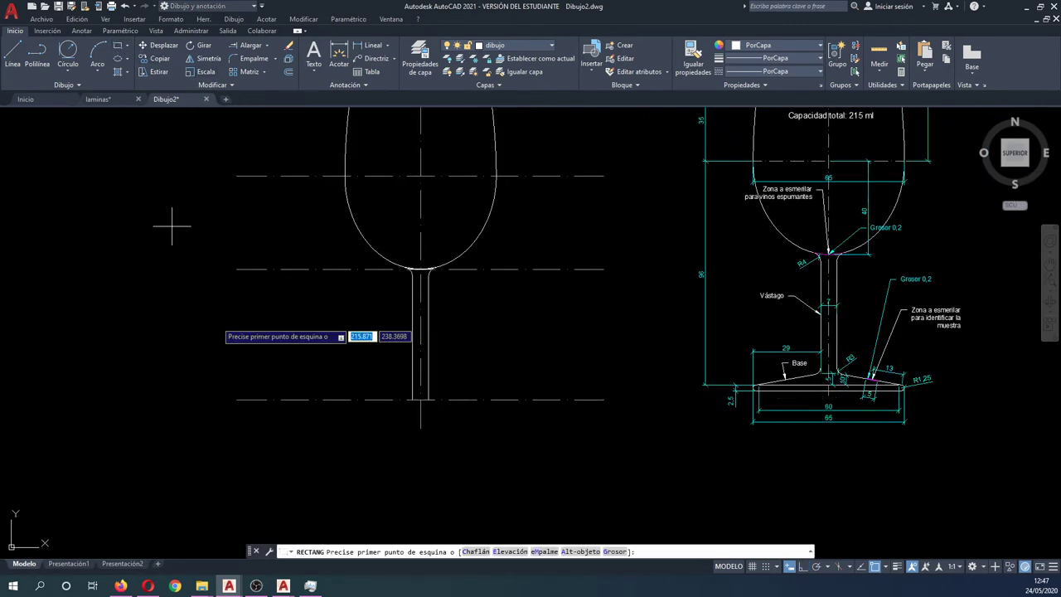
{"action": "left_click", "coordinate": [296, 488]}
{"action": "type", "text": "65"}
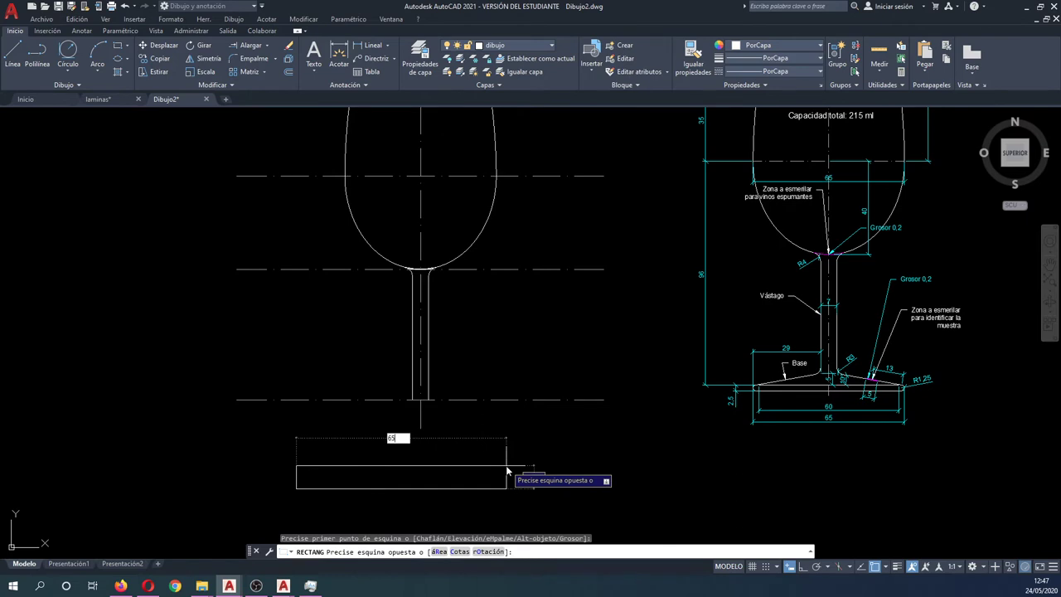
{"action": "key", "text": "Tab"}
{"action": "type", "text": "2.5"}
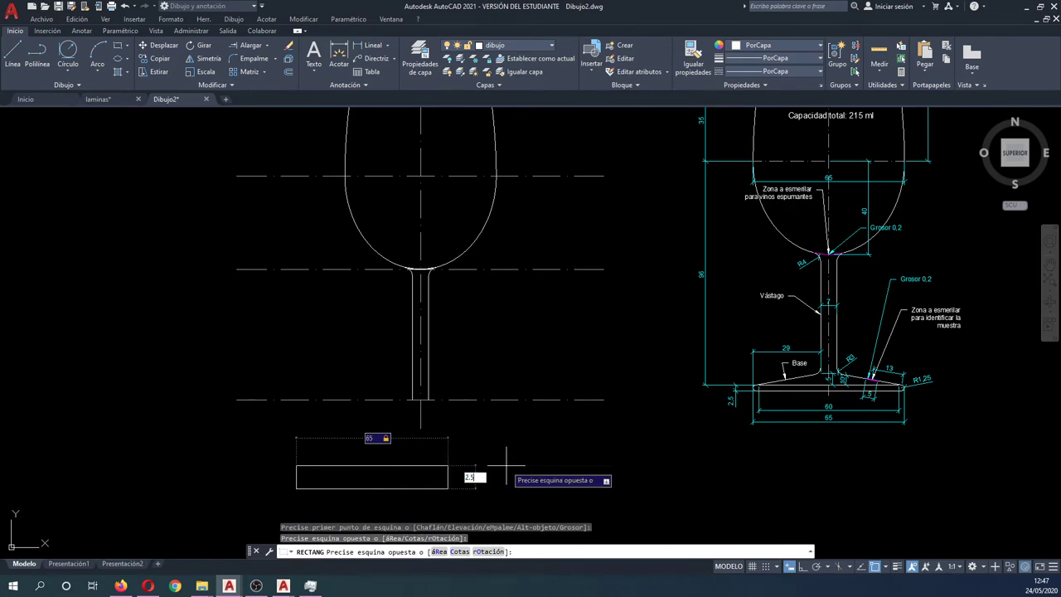
{"action": "key", "text": "Return"}
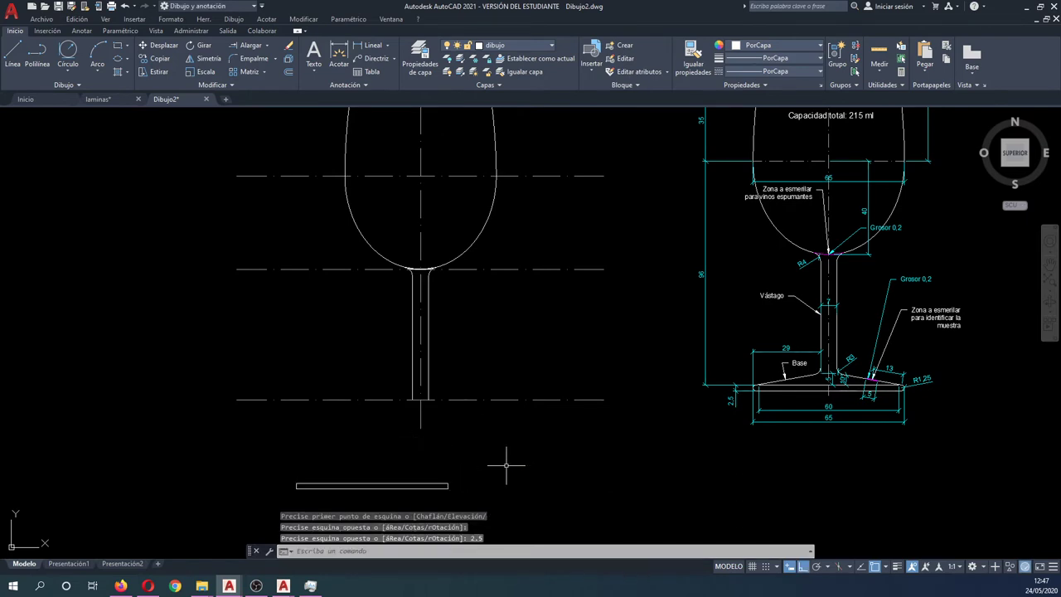
- Move the plate so it sits centred directly under the stem
{"action": "type", "text": "d"}
{"action": "key", "text": "Return"}
{"action": "left_click", "coordinate": [468, 497]}
{"action": "left_click", "coordinate": [348, 454]}
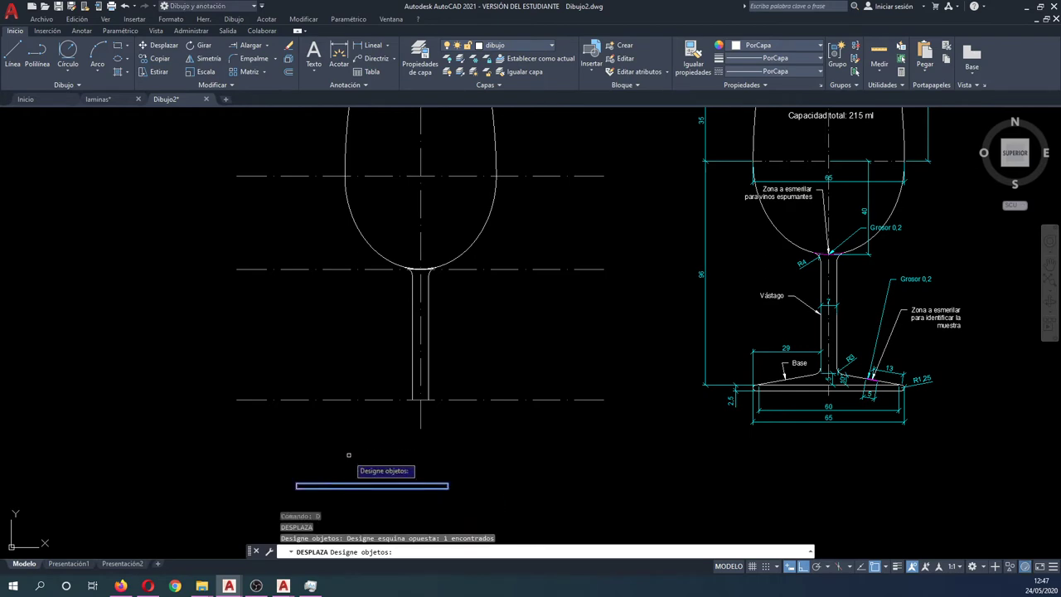
{"action": "key", "text": "Return"}
{"action": "left_click", "coordinate": [372, 485]}
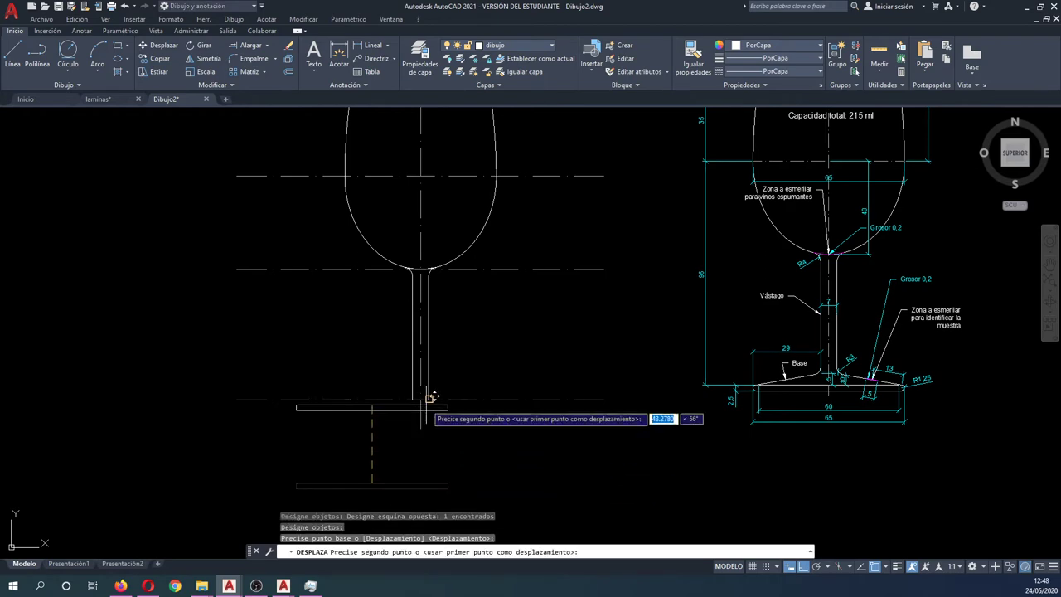
{"action": "left_click", "coordinate": [422, 400]}
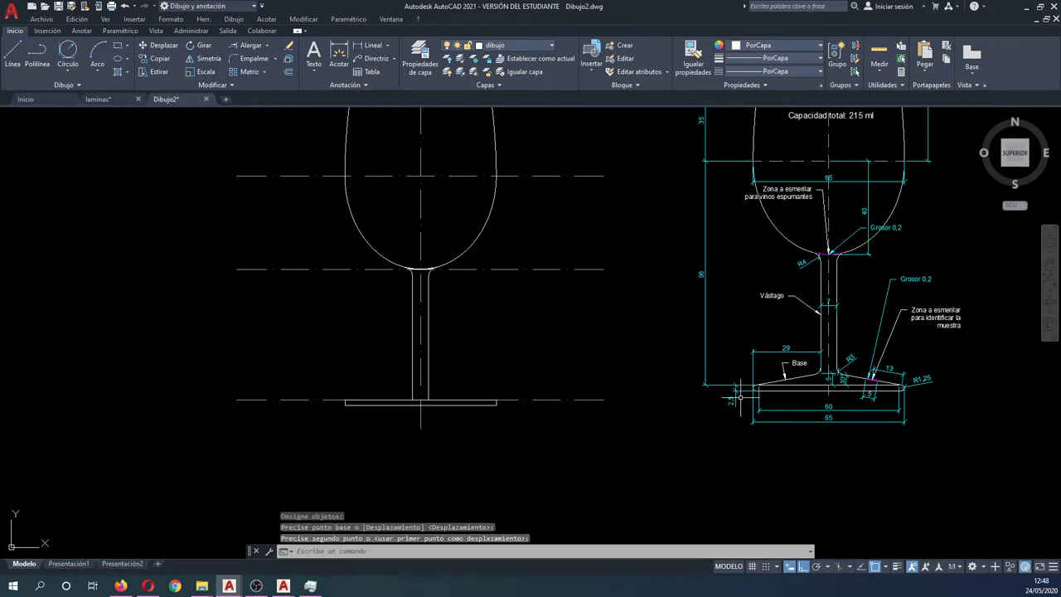
{"action": "scroll", "coordinate": [737, 396], "scroll_direction": "up", "scroll_amount": 1}
{"action": "scroll", "coordinate": [713, 397], "scroll_direction": "up", "scroll_amount": 1}
{"action": "scroll", "coordinate": [684, 398], "scroll_direction": "up", "scroll_amount": 1}
{"action": "scroll", "coordinate": [675, 397], "scroll_direction": "up", "scroll_amount": 1}
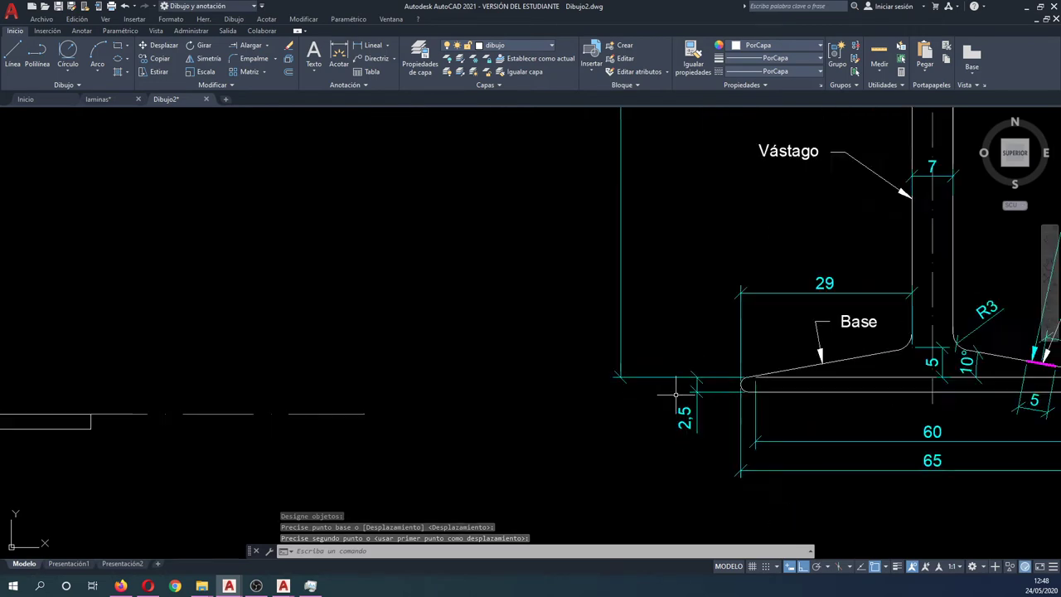
{"action": "scroll", "coordinate": [676, 398], "scroll_direction": "down", "scroll_amount": 3}
{"action": "scroll", "coordinate": [526, 406], "scroll_direction": "up", "scroll_amount": 1}
{"action": "scroll", "coordinate": [248, 414], "scroll_direction": "up", "scroll_amount": 1}
- Draw a radius 1.25 circle at the base plate's left end
{"action": "scroll", "coordinate": [249, 414], "scroll_direction": "up", "scroll_amount": 1}
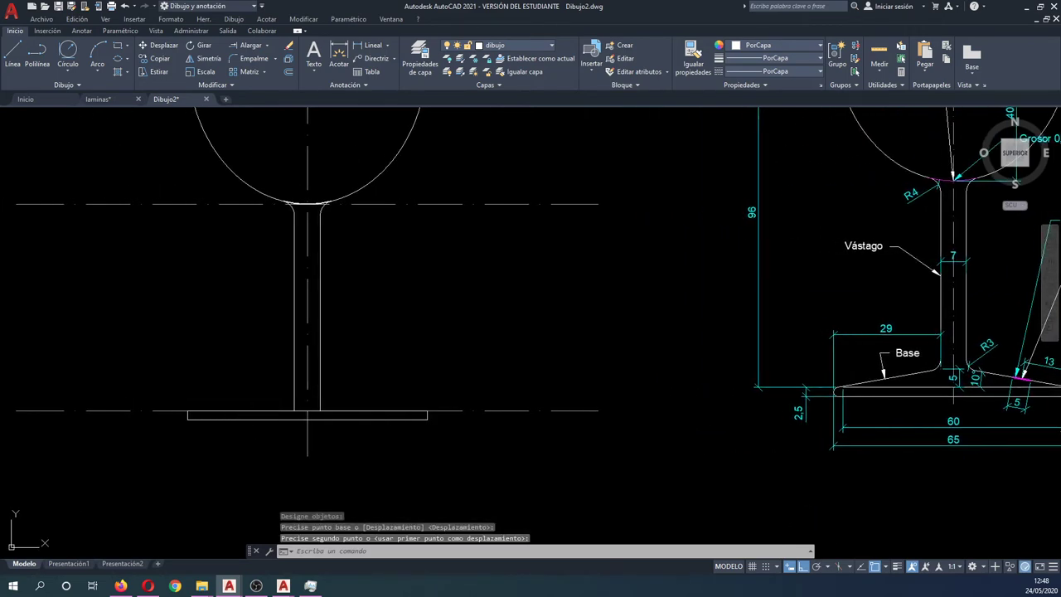
{"action": "type", "text": "c"}
{"action": "key", "text": "Return"}
{"action": "scroll", "coordinate": [185, 407], "scroll_direction": "up", "scroll_amount": 3}
{"action": "scroll", "coordinate": [185, 407], "scroll_direction": "up", "scroll_amount": 2}
{"action": "left_click", "coordinate": [184, 411]}
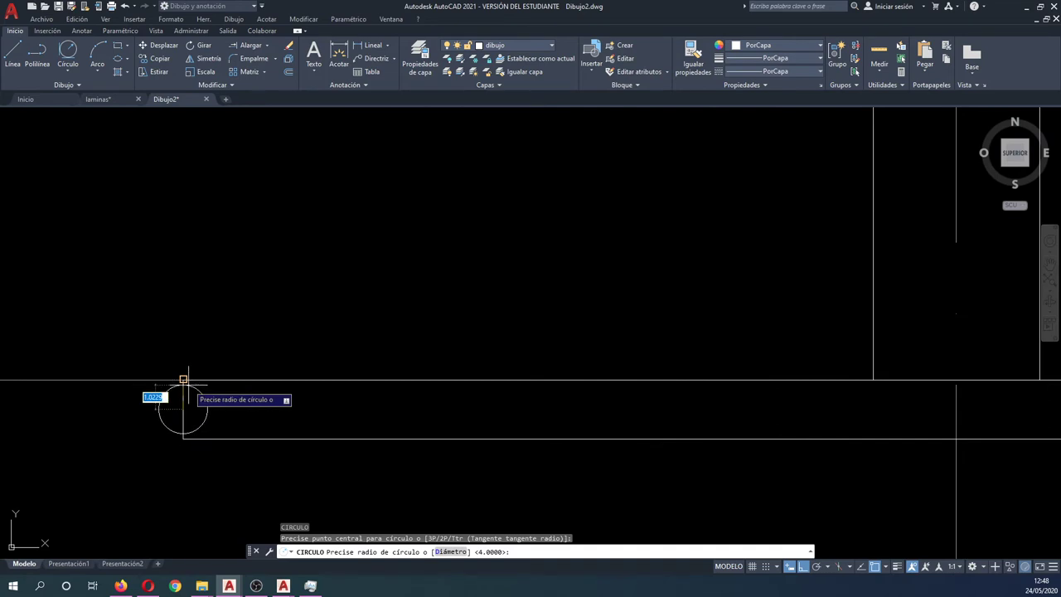
{"action": "left_click", "coordinate": [183, 379]}
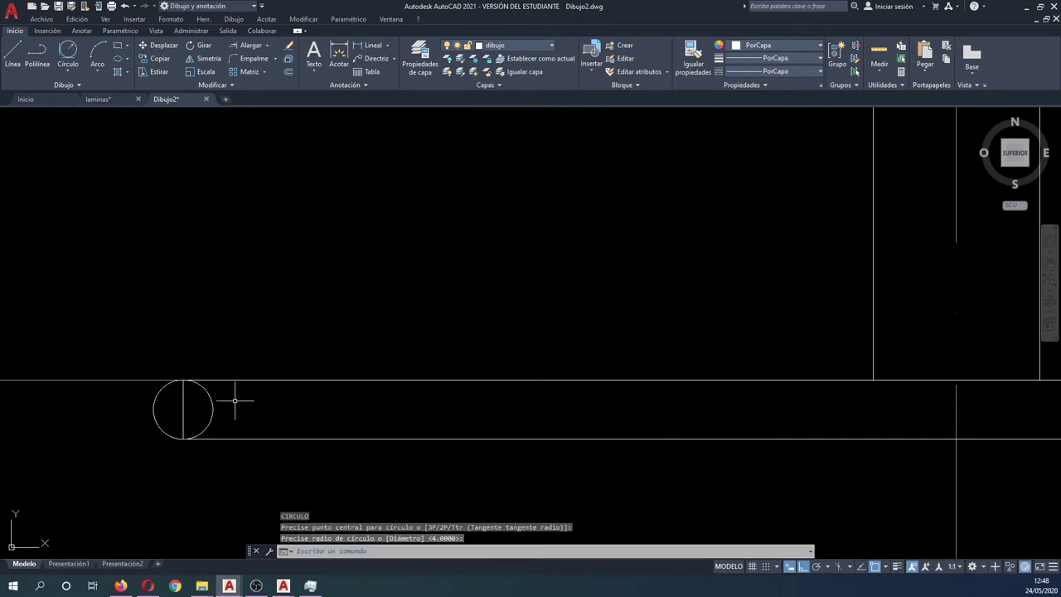
- Move the circle flush with the plate's left end
{"action": "type", "text": "d"}
{"action": "key", "text": "Return"}
{"action": "left_click", "coordinate": [228, 393]}
{"action": "left_click", "coordinate": [199, 413]}
{"action": "key", "text": "Return"}
{"action": "left_click", "coordinate": [153, 409]}
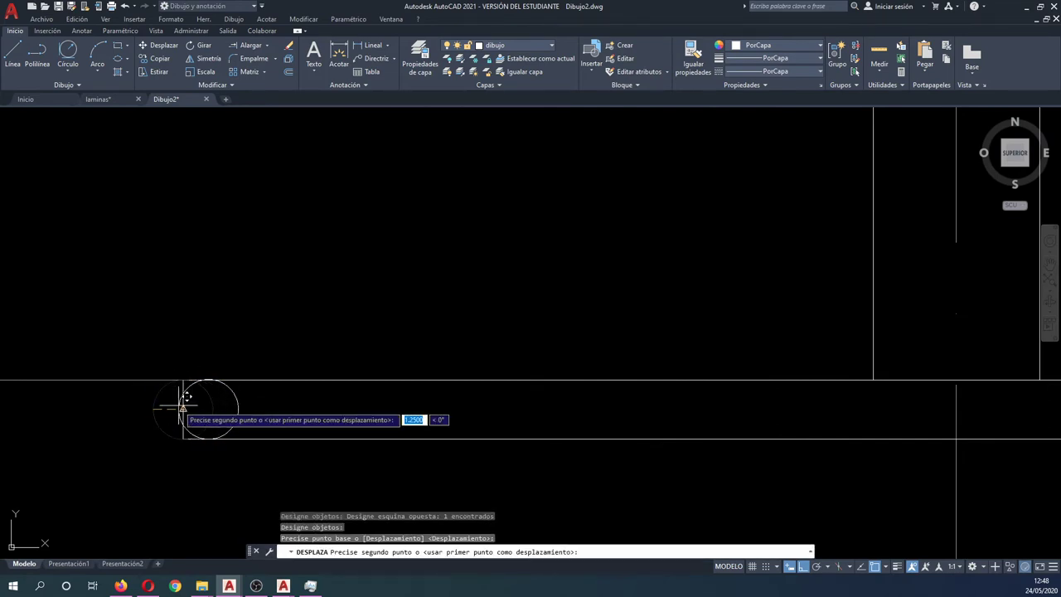
{"action": "left_click", "coordinate": [182, 407]}
- Mirror the end circle across the glass axis to the plate's right end, keeping the original
{"action": "scroll", "coordinate": [122, 427], "scroll_direction": "down", "scroll_amount": 5}
{"action": "type", "text": "SA"}
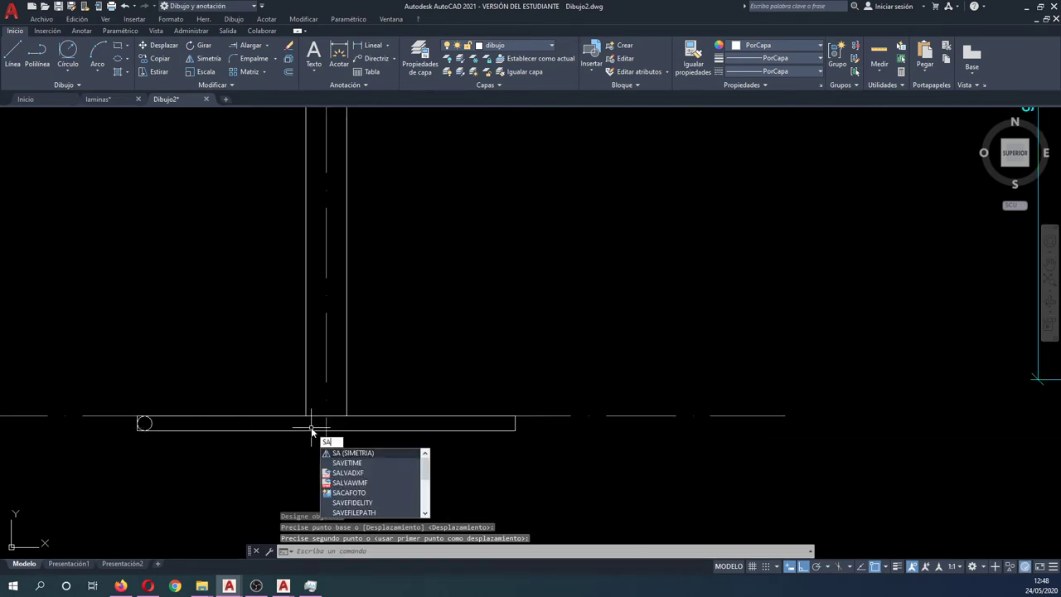
{"action": "key", "text": "Return"}
{"action": "left_click", "coordinate": [144, 424]}
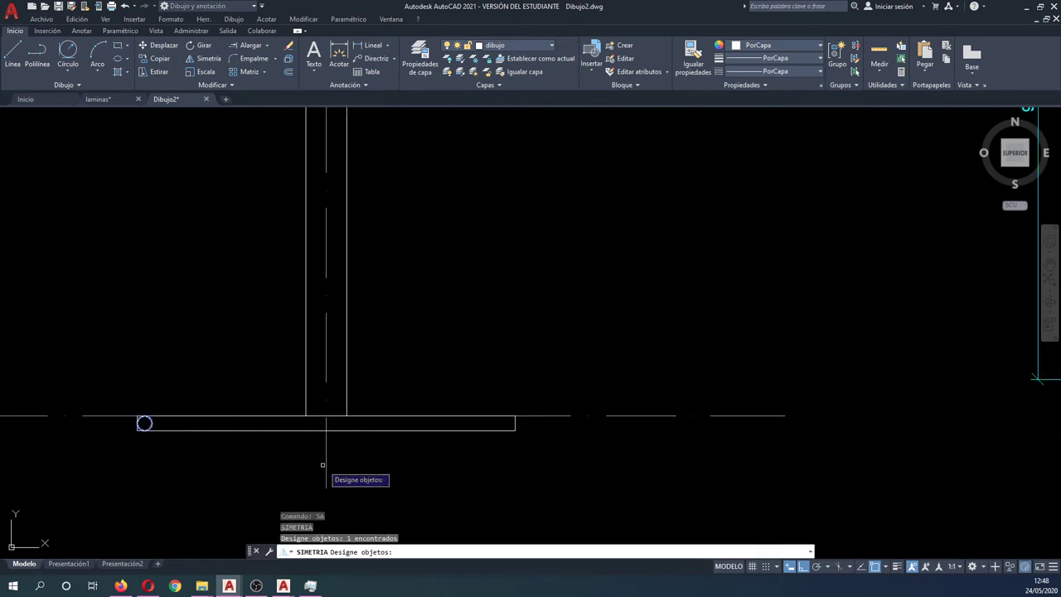
{"action": "key", "text": "Return"}
{"action": "left_click", "coordinate": [326, 488]}
{"action": "left_click", "coordinate": [363, 267]}
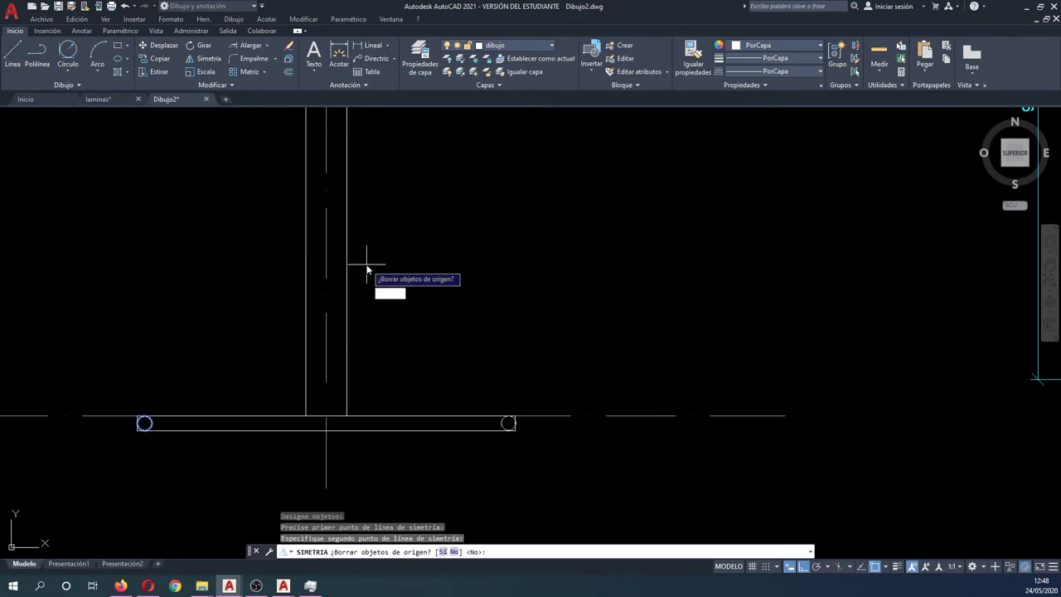
{"action": "key", "text": "Return"}
{"action": "type", "text": "rr"}
{"action": "key", "text": "Return"}
- Trim the plate's right end line pieces and the inner half of the right circle
{"action": "left_click", "coordinate": [123, 384]}
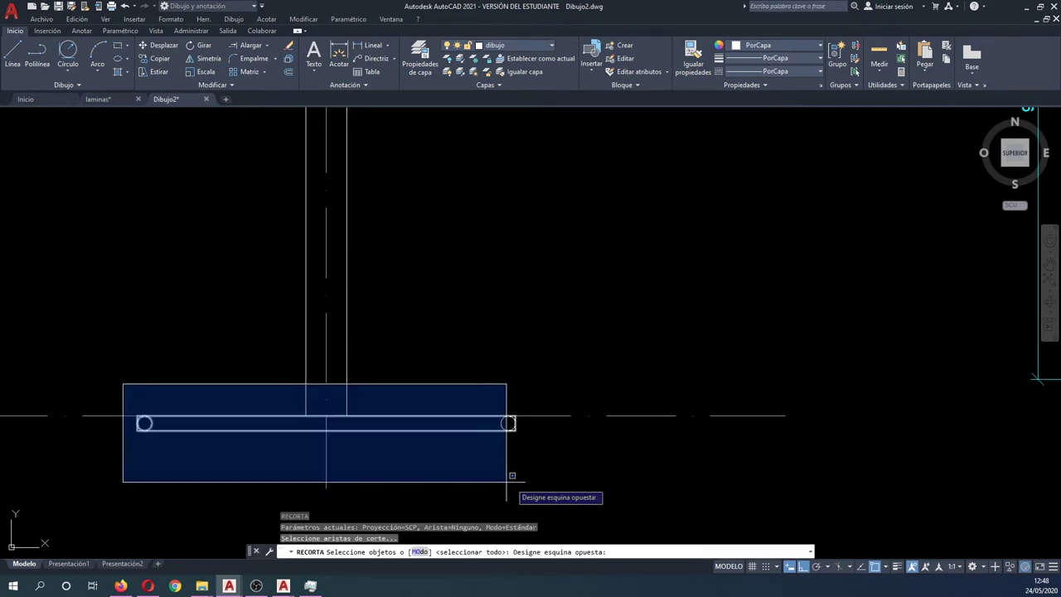
{"action": "left_click", "coordinate": [506, 478]}
{"action": "key", "text": "Return"}
{"action": "scroll", "coordinate": [519, 426], "scroll_direction": "up", "scroll_amount": 5}
{"action": "scroll", "coordinate": [520, 426], "scroll_direction": "up", "scroll_amount": 3}
{"action": "left_click", "coordinate": [485, 434]}
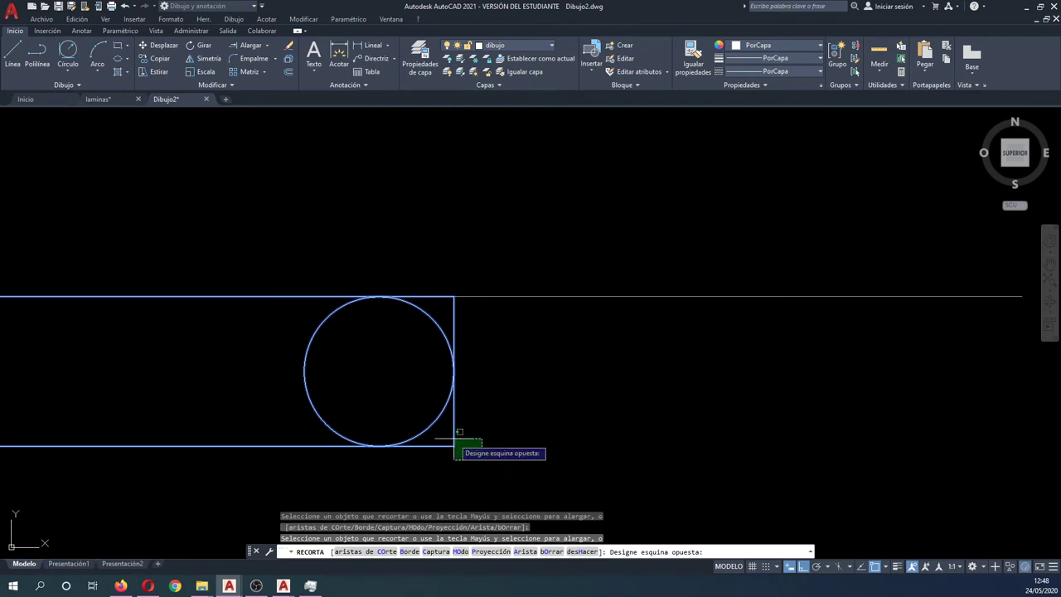
{"action": "left_click", "coordinate": [452, 450]}
{"action": "left_click", "coordinate": [453, 314]}
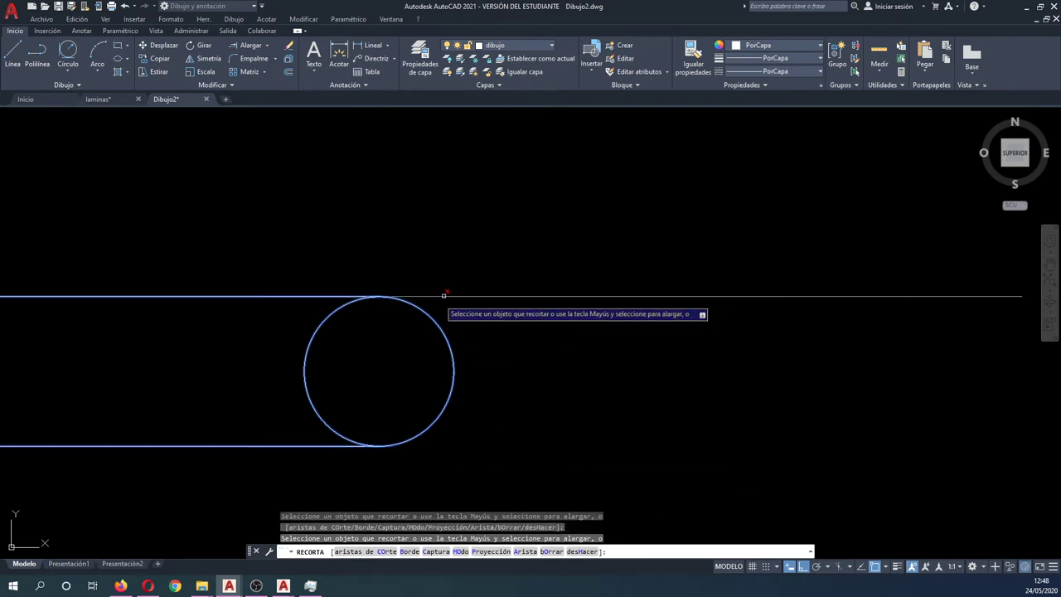
{"action": "left_click", "coordinate": [369, 347]}
{"action": "left_click", "coordinate": [311, 344]}
{"action": "left_click", "coordinate": [312, 344]}
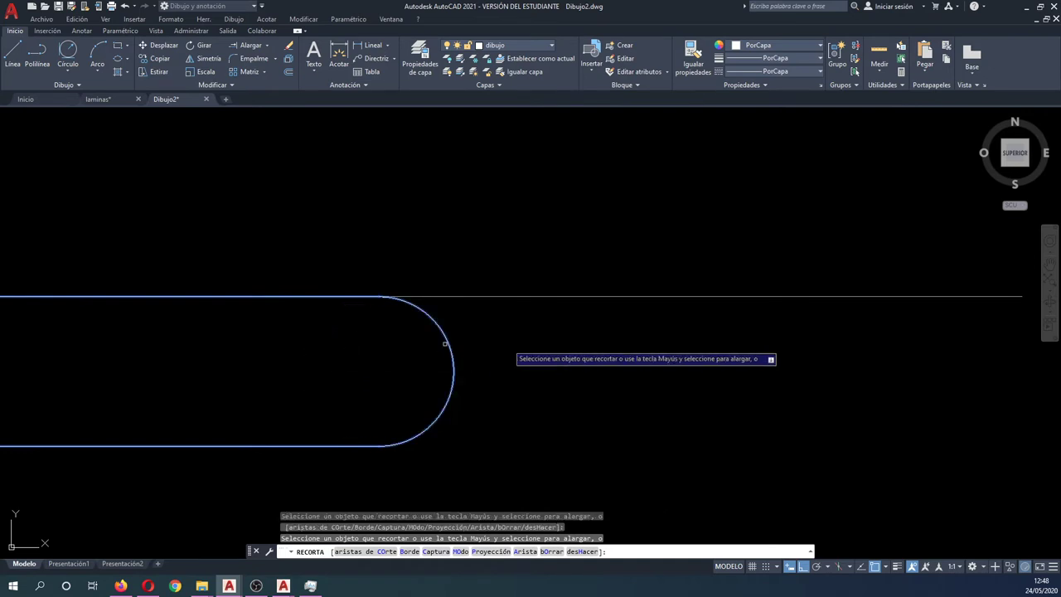
{"action": "scroll", "coordinate": [530, 348], "scroll_direction": "down", "scroll_amount": 8}
{"action": "scroll", "coordinate": [199, 348], "scroll_direction": "up", "scroll_amount": 10}
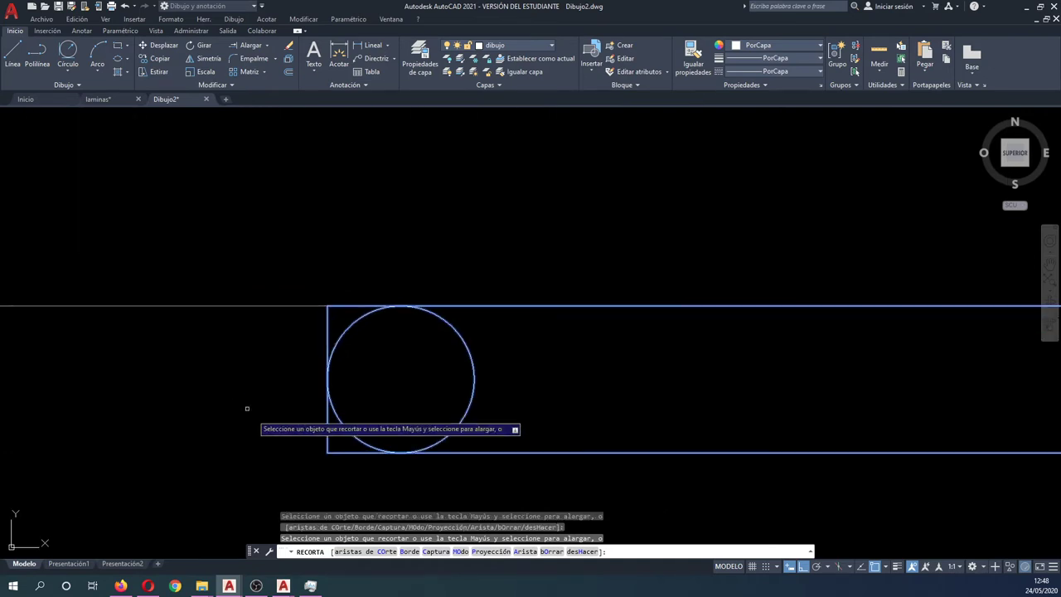
- Trim the plate's left end line and the bottom line piece inside the left circle
{"action": "left_click", "coordinate": [320, 450]}
{"action": "left_click", "coordinate": [331, 326]}
{"action": "left_click", "coordinate": [308, 315]}
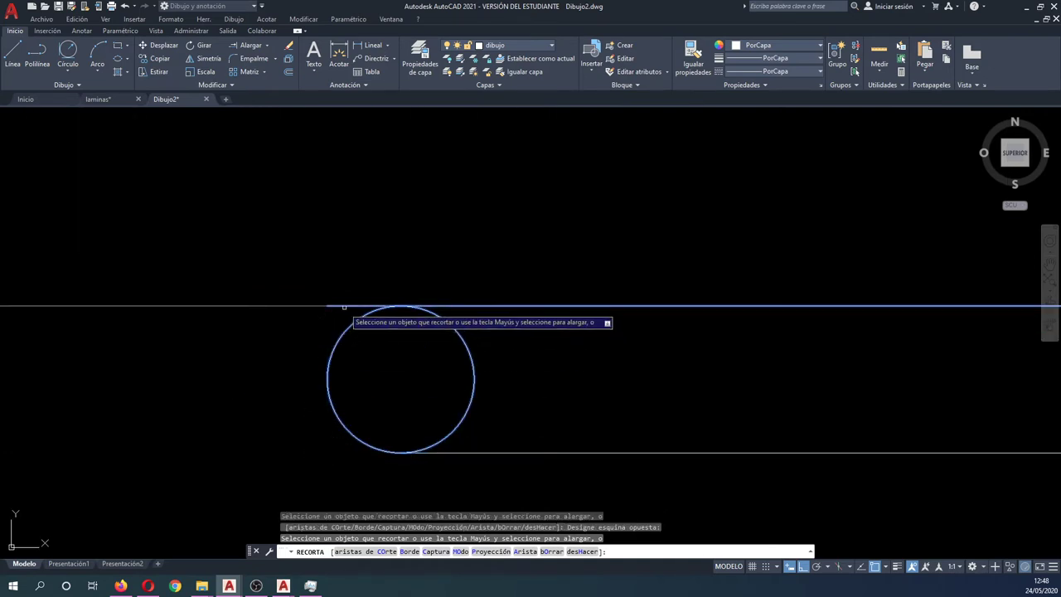
{"action": "left_click", "coordinate": [463, 368]}
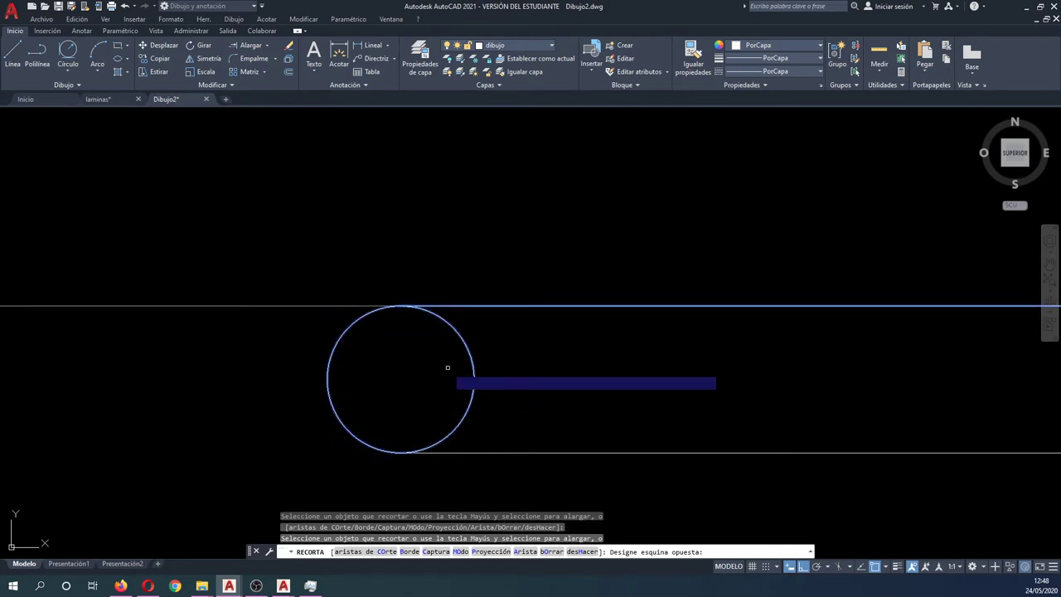
{"action": "left_click", "coordinate": [469, 357]}
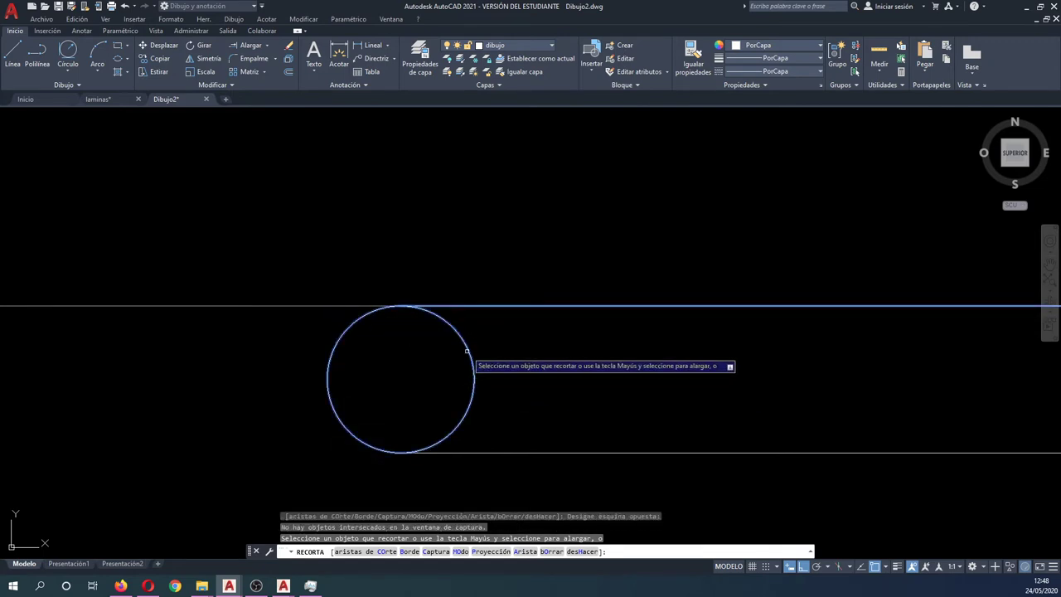
{"action": "key", "text": "Return"}
- Reselect the four cutting edges and trim away the remaining circle's inner half
{"action": "key", "text": "Return"}
{"action": "scroll", "coordinate": [499, 428], "scroll_direction": "down", "scroll_amount": 2}
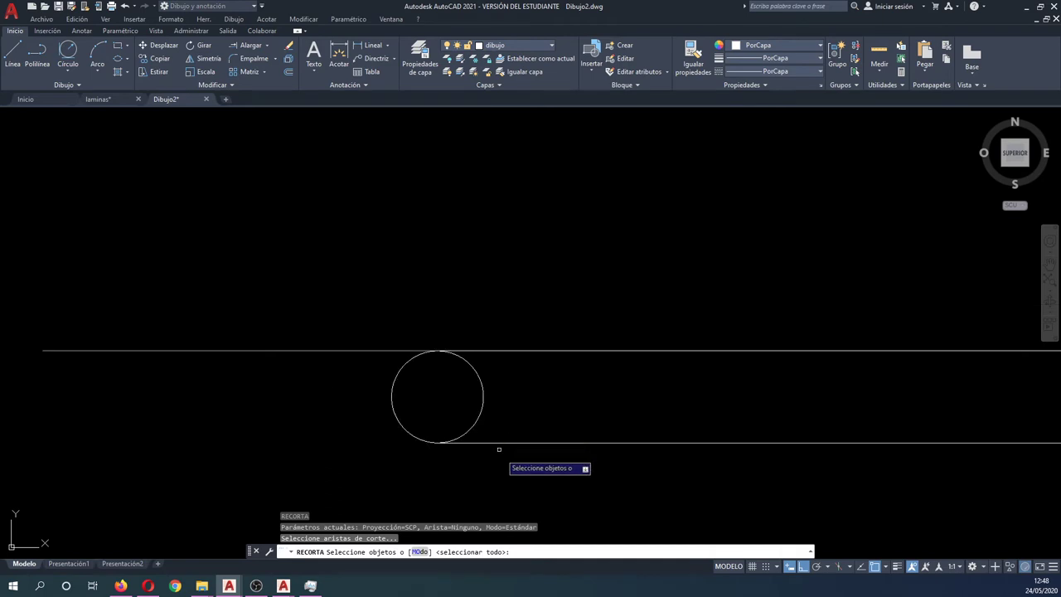
{"action": "left_click", "coordinate": [516, 473]}
{"action": "left_click", "coordinate": [422, 314]}
{"action": "key", "text": "Return"}
{"action": "left_click", "coordinate": [482, 381]}
{"action": "key", "text": "Return"}
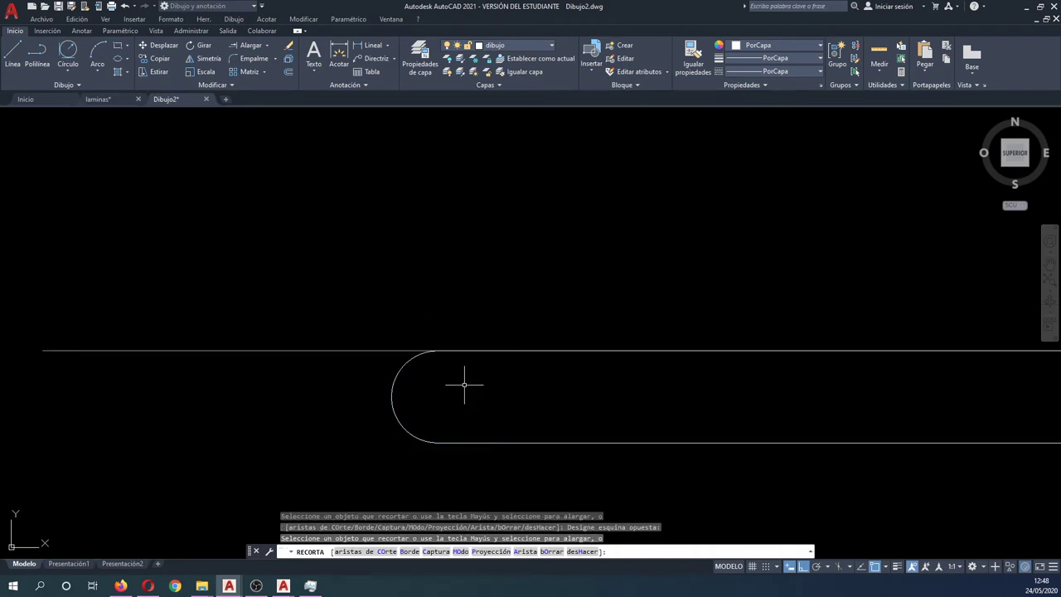
{"action": "scroll", "coordinate": [460, 387], "scroll_direction": "down", "scroll_amount": 3}
{"action": "scroll", "coordinate": [514, 419], "scroll_direction": "down", "scroll_amount": 1}
{"action": "middle_click_drag", "start_coordinate": [514, 418], "coordinate": [513, 427]}
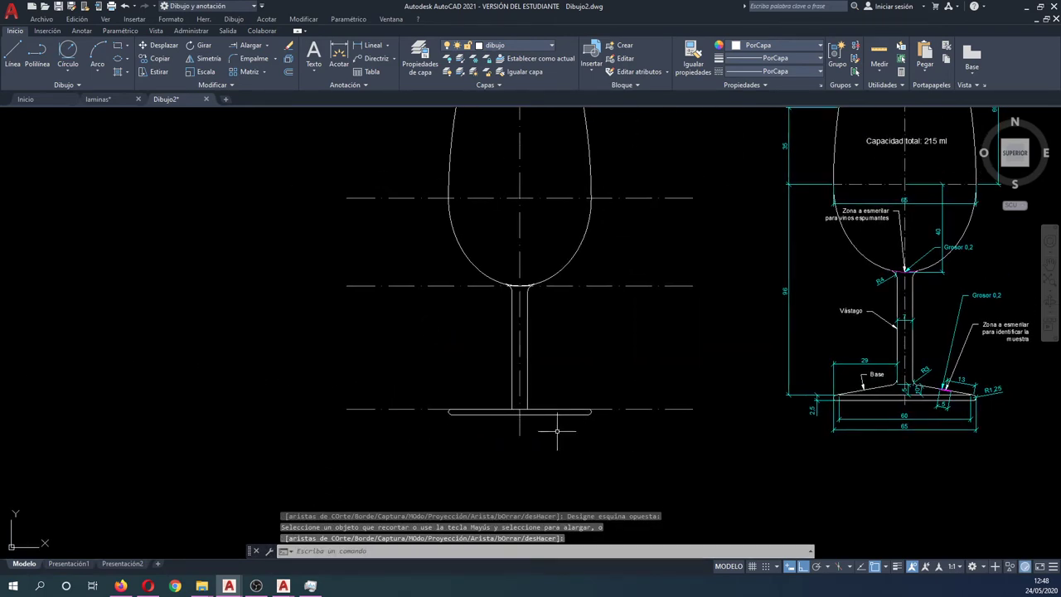
- Compare with the reference detail, then draw a vertical polyline rising from the base's left end
{"action": "scroll", "coordinate": [746, 426], "scroll_direction": "up", "scroll_amount": 2}
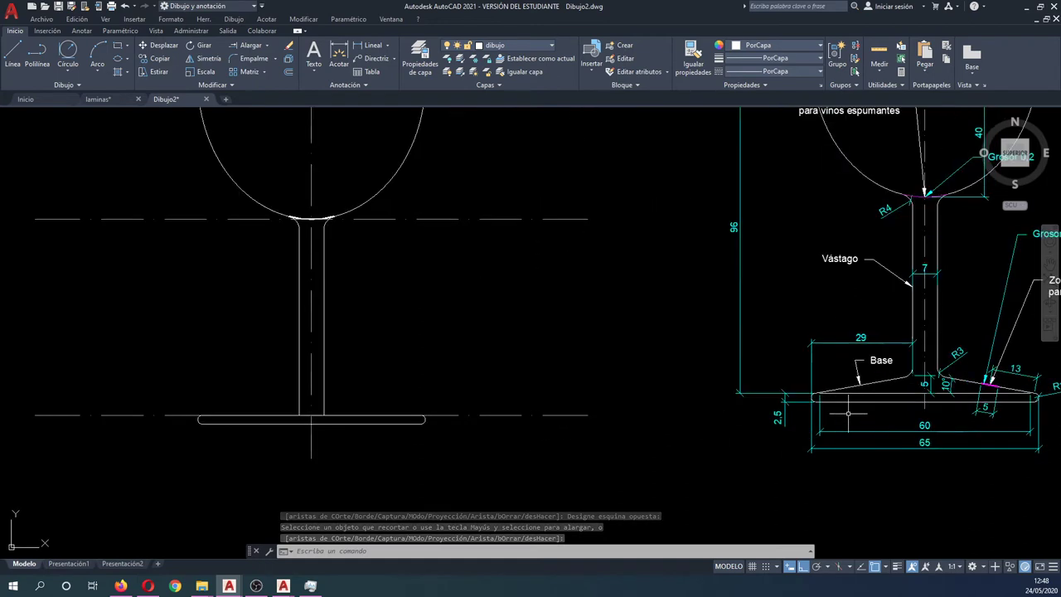
{"action": "scroll", "coordinate": [787, 426], "scroll_direction": "up", "scroll_amount": 2}
{"action": "middle_click_drag", "start_coordinate": [812, 418], "coordinate": [725, 451]}
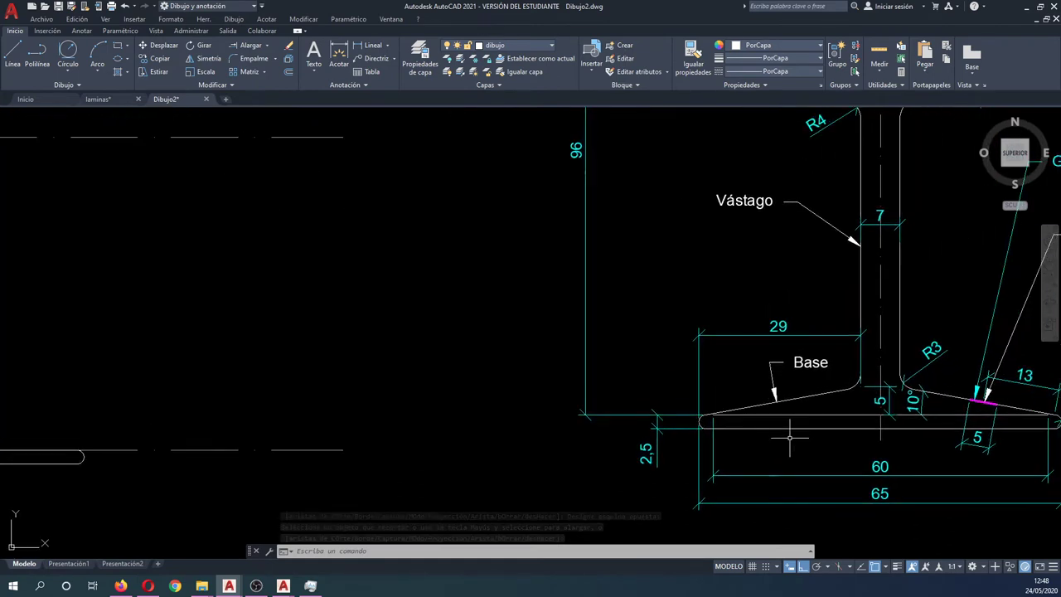
{"action": "mouse_move", "coordinate": [790, 438]}
{"action": "middle_mouse_down"}
{"action": "mouse_move", "coordinate": [729, 443]}
{"action": "mouse_move", "coordinate": [685, 429]}
{"action": "mouse_move", "coordinate": [794, 423]}
{"action": "middle_mouse_up"}
{"action": "middle_click_drag", "start_coordinate": [543, 440], "coordinate": [611, 433]}
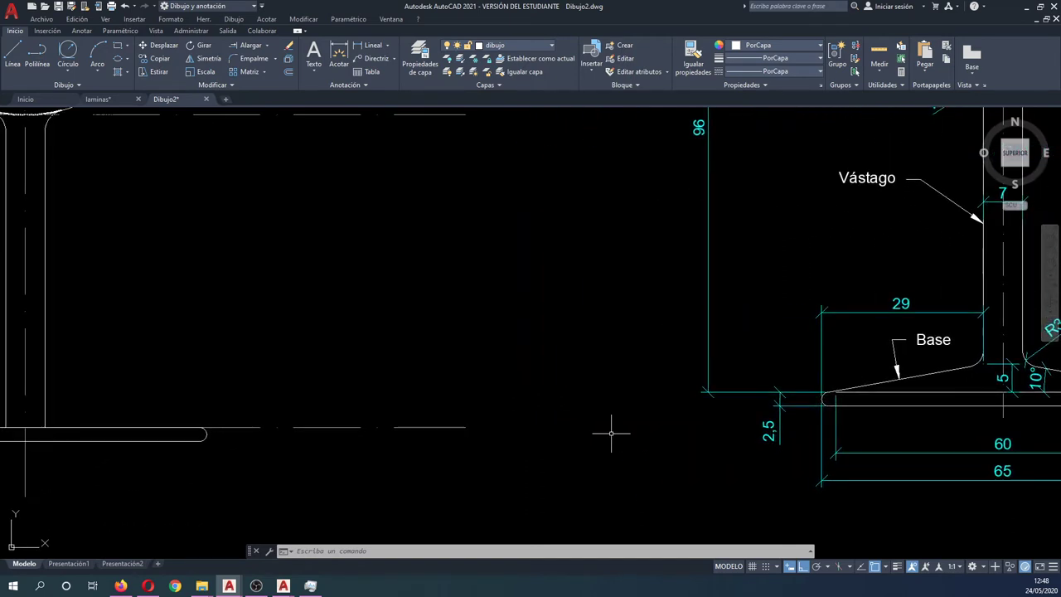
{"action": "type", "text": "pl"}
{"action": "key", "text": "Return"}
{"action": "left_click", "coordinate": [200, 428]}
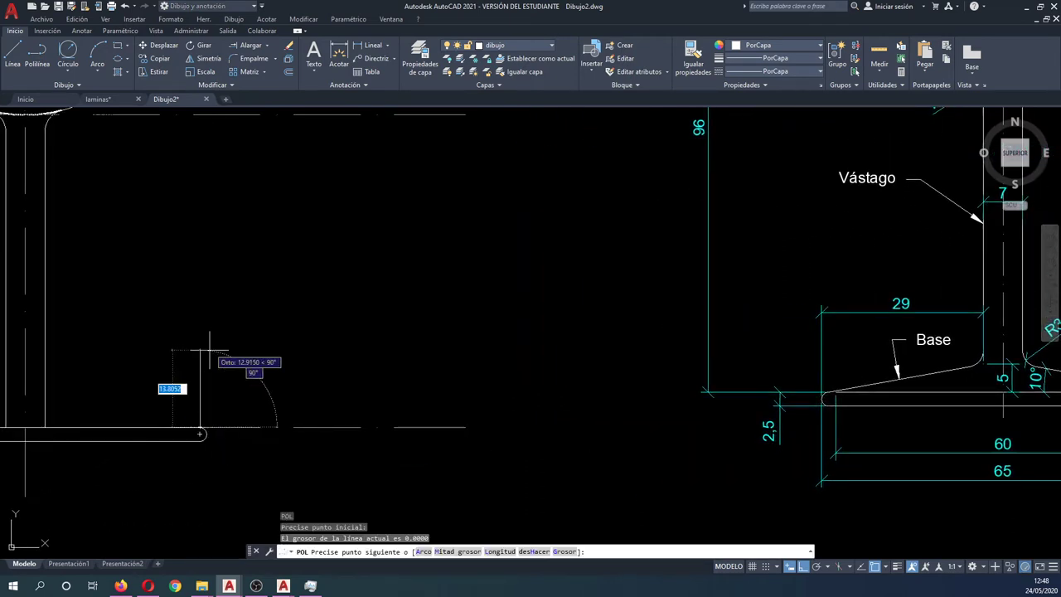
{"action": "left_click", "coordinate": [199, 350]}
{"action": "scroll", "coordinate": [235, 360], "scroll_direction": "down", "scroll_amount": 5}
{"action": "scroll", "coordinate": [168, 362], "scroll_direction": "up", "scroll_amount": 6}
{"action": "key", "text": "Escape"}
- Draw a second vertical polyline segment rising from the base plate
{"action": "type", "text": "pol"}
{"action": "key", "text": "Return"}
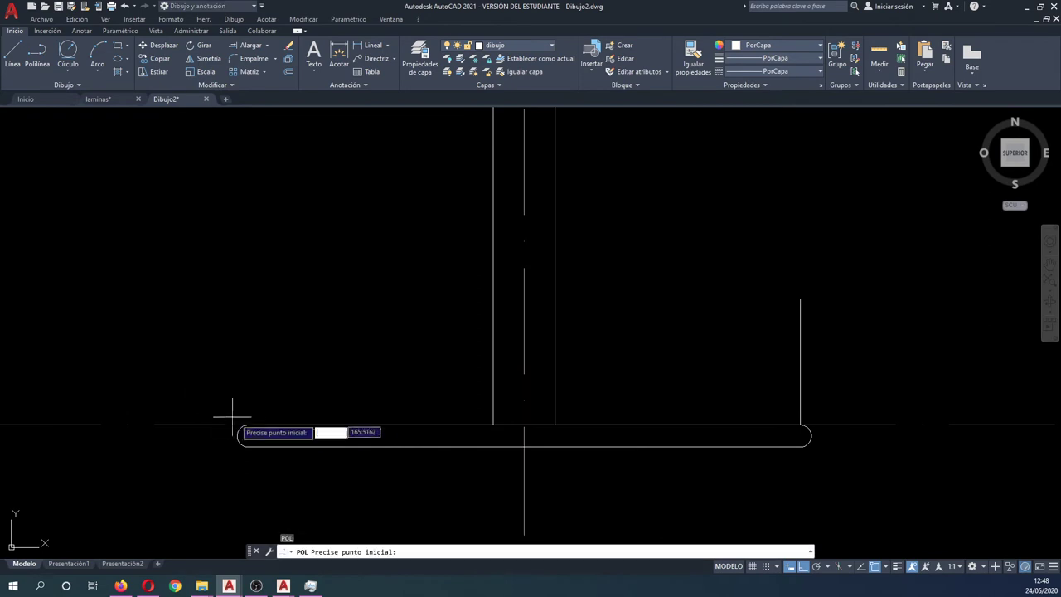
{"action": "left_click", "coordinate": [248, 424]}
{"action": "left_click", "coordinate": [248, 350]}
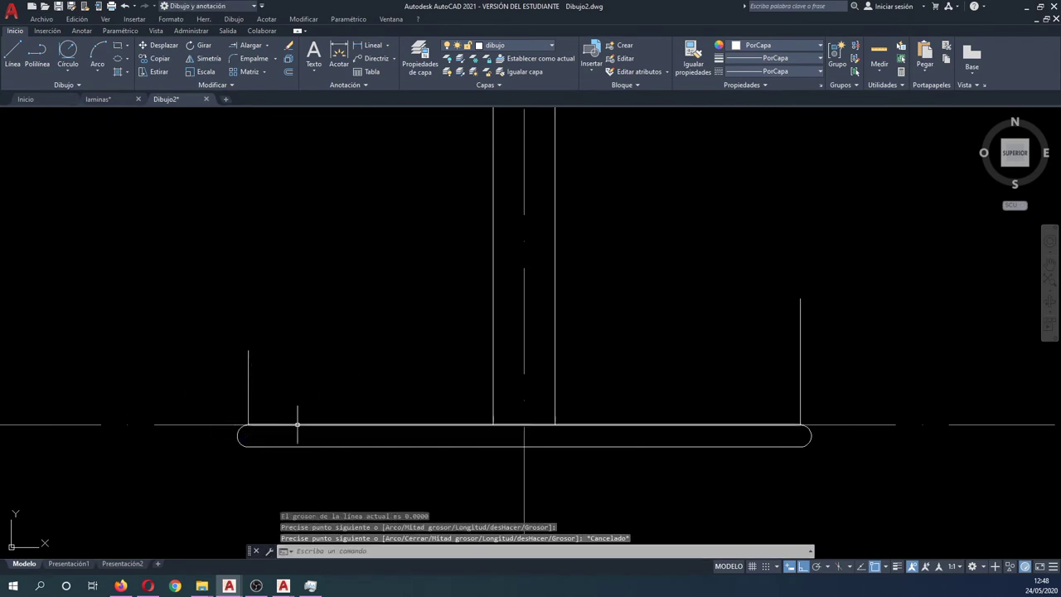
{"action": "key", "text": "Escape"}
- Erase the unwanted base line and bring both glass drawings into view
{"action": "left_click", "coordinate": [297, 424]}
{"action": "key", "text": "Delete"}
{"action": "scroll", "coordinate": [257, 430], "scroll_direction": "down", "scroll_amount": 4}
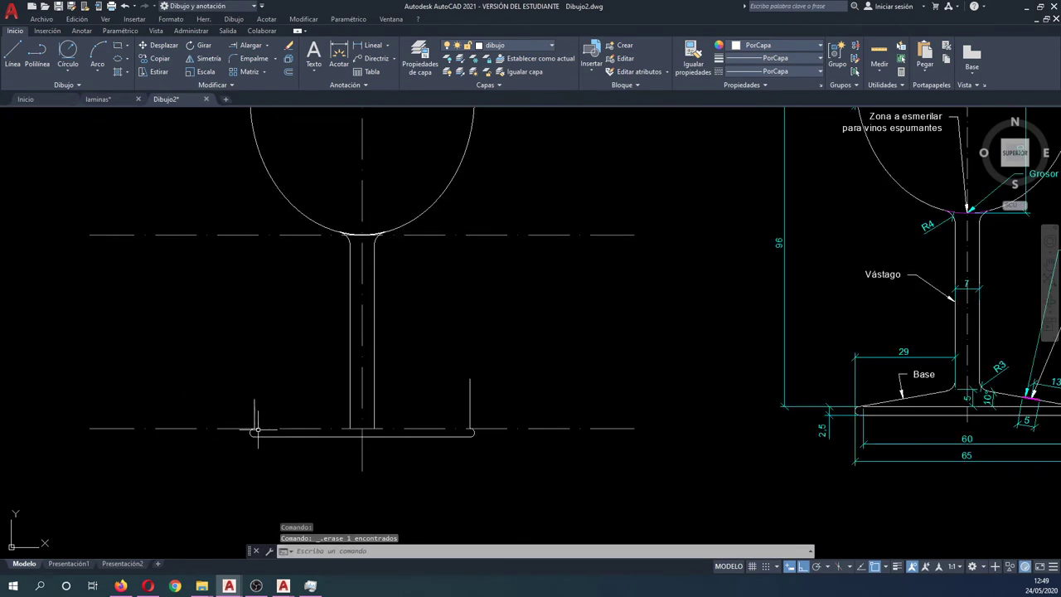
{"action": "middle_click_drag", "start_coordinate": [512, 452], "coordinate": [469, 428]}
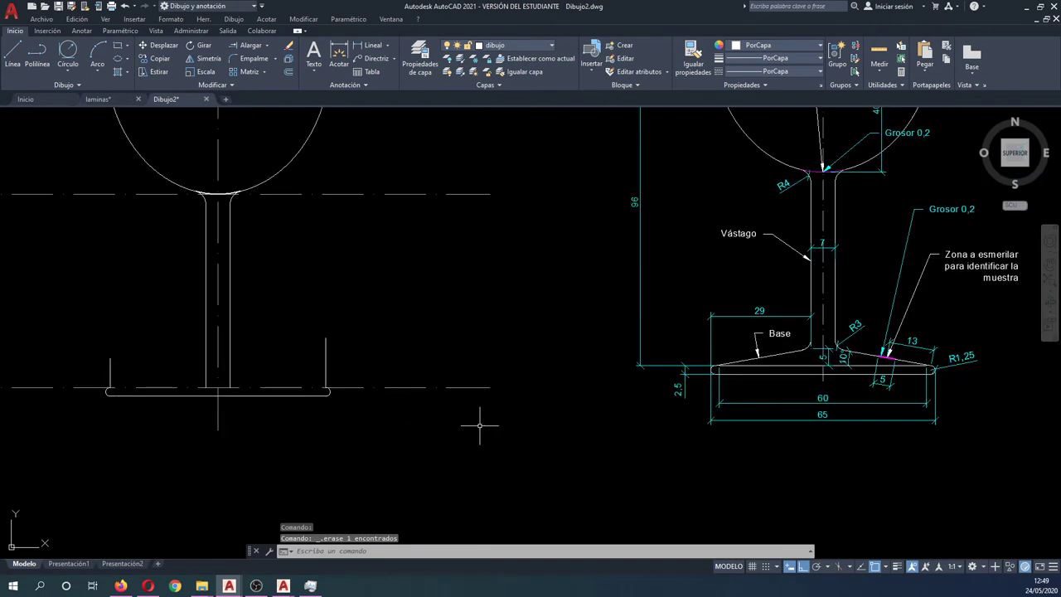
{"action": "scroll", "coordinate": [743, 374], "scroll_direction": "up", "scroll_amount": 2}
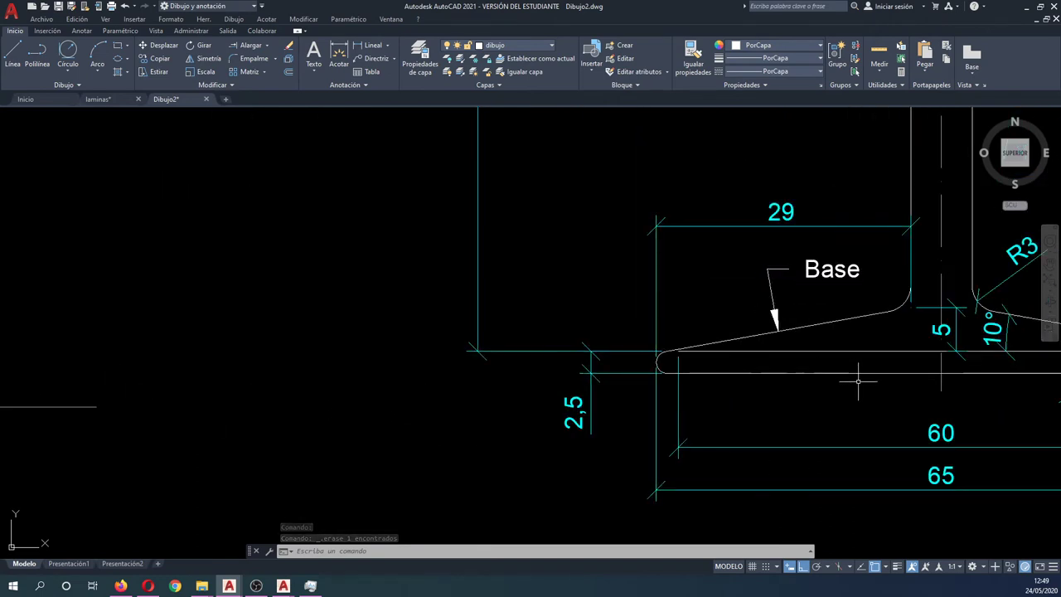
{"action": "scroll", "coordinate": [764, 375], "scroll_direction": "up", "scroll_amount": 1}
{"action": "scroll", "coordinate": [889, 383], "scroll_direction": "down", "scroll_amount": 1}
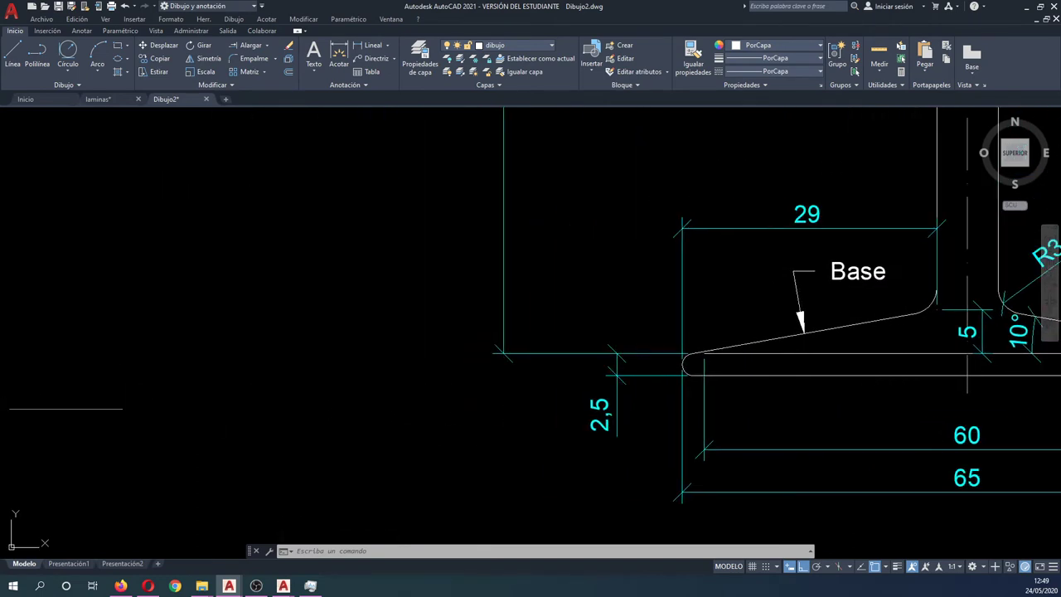
{"action": "type", "text": "c"}
{"action": "key", "text": "Return"}
{"action": "scroll", "coordinate": [882, 382], "scroll_direction": "down", "scroll_amount": 4}
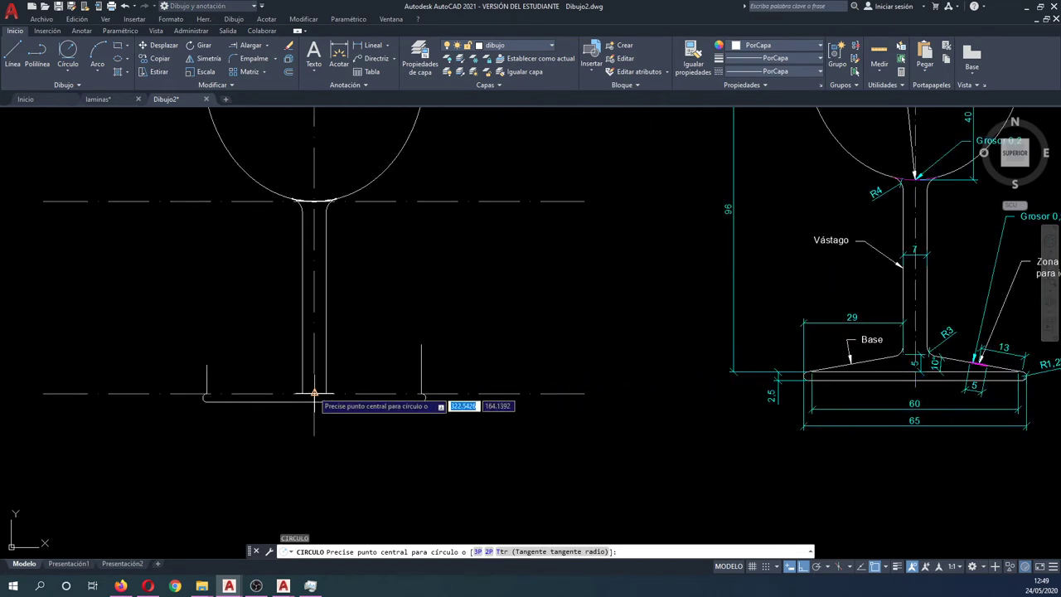
- Draw a radius 30 circle where stem meets base and erase the base centre line
{"action": "left_click", "coordinate": [315, 392]}
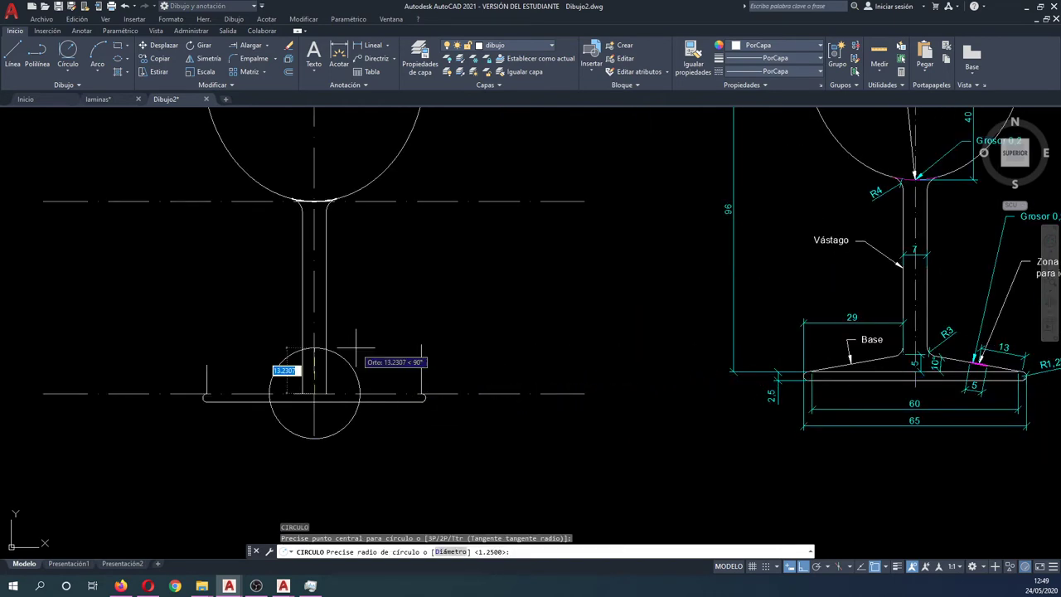
{"action": "type", "text": "30"}
{"action": "key", "text": "Return"}
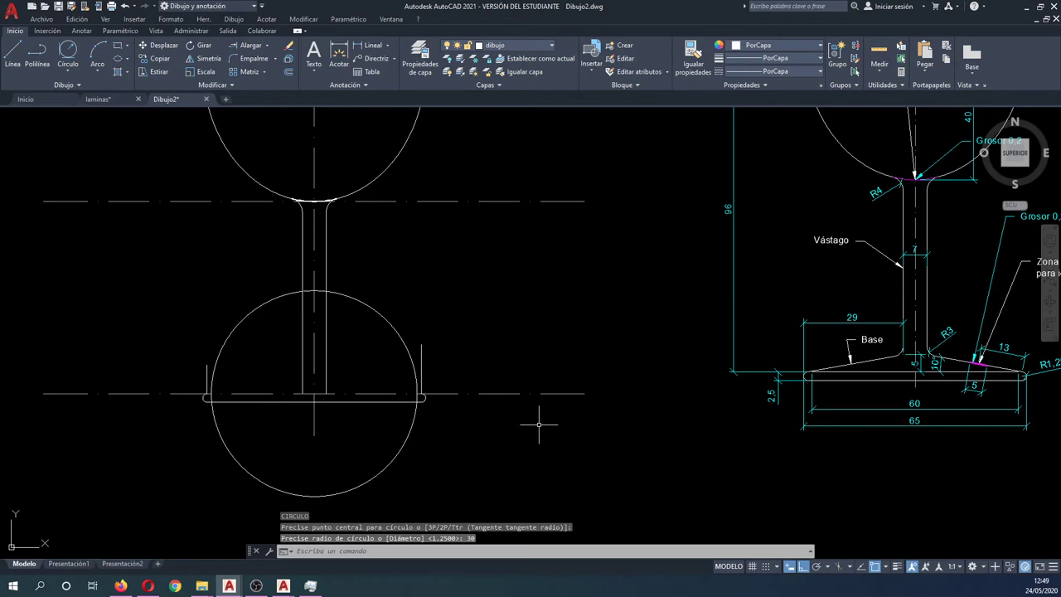
{"action": "left_click", "coordinate": [563, 450]}
{"action": "left_click", "coordinate": [525, 367]}
{"action": "key", "text": "Delete"}
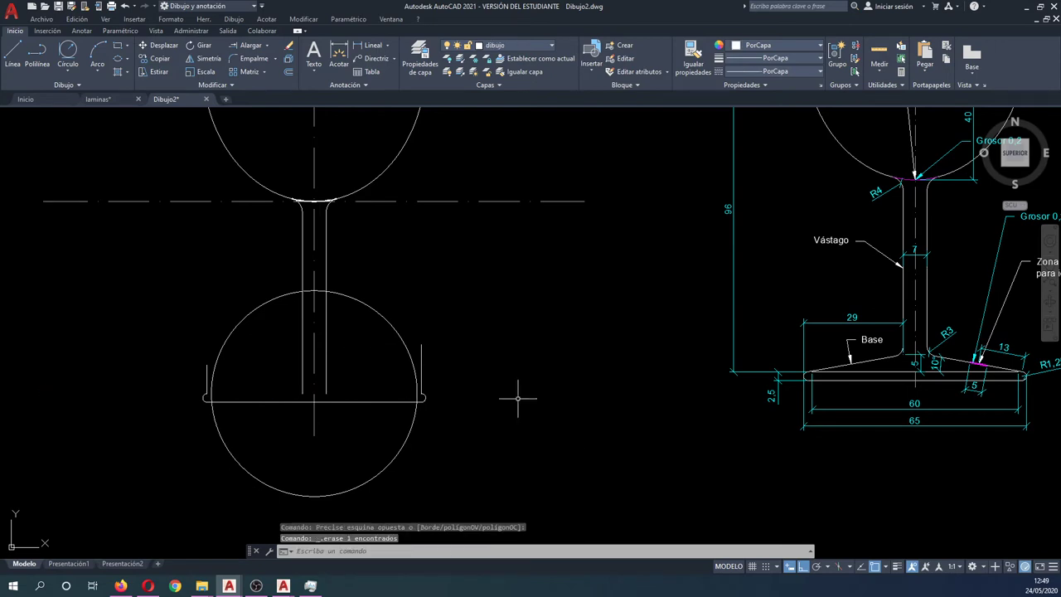
- Draw a line between the circle's two intersections along the plate top, then delete the circle
{"action": "type", "text": "qal"}
{"action": "key", "text": "Return"}
{"action": "scroll", "coordinate": [231, 384], "scroll_direction": "up", "scroll_amount": 4}
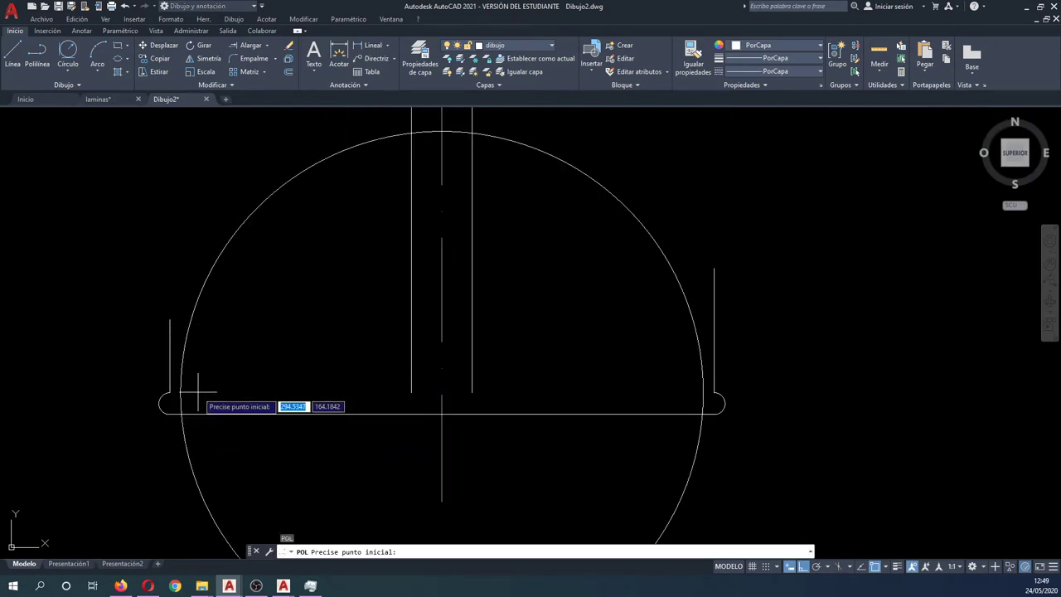
{"action": "left_click", "coordinate": [181, 392]}
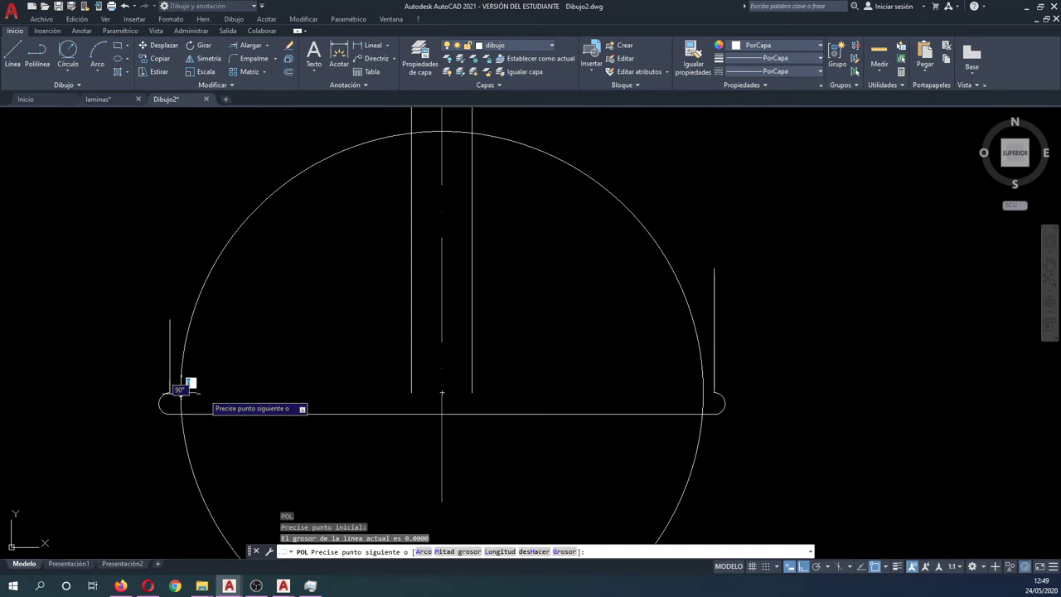
{"action": "left_click", "coordinate": [704, 392]}
{"action": "key", "text": "Escape"}
{"action": "key", "text": "Escape"}
{"action": "left_click", "coordinate": [680, 340]}
{"action": "left_click", "coordinate": [644, 243]}
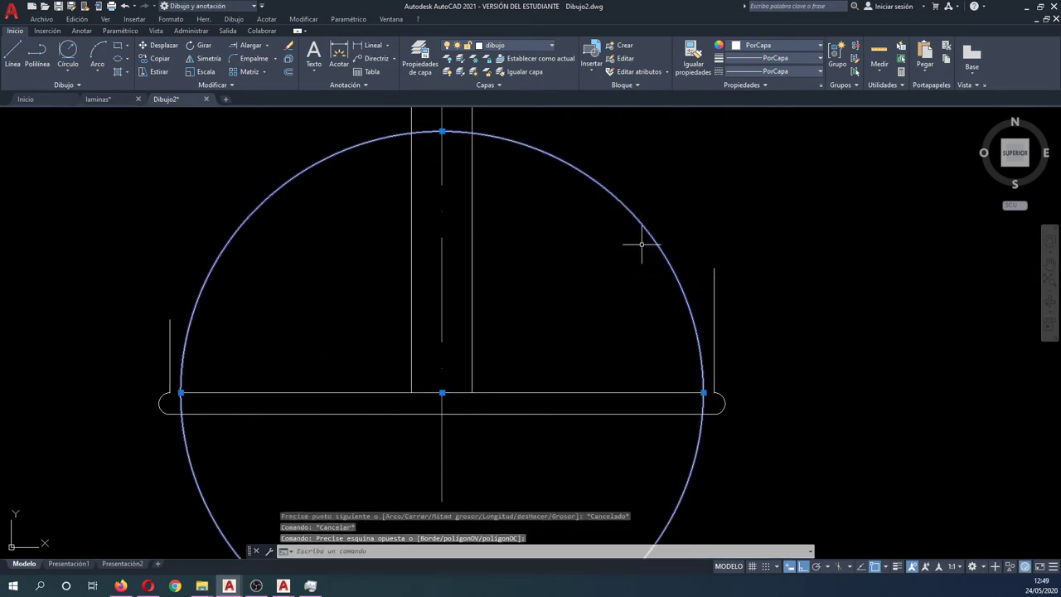
{"action": "key", "text": "Delete"}
{"action": "scroll", "coordinate": [510, 354], "scroll_direction": "down", "scroll_amount": 5}
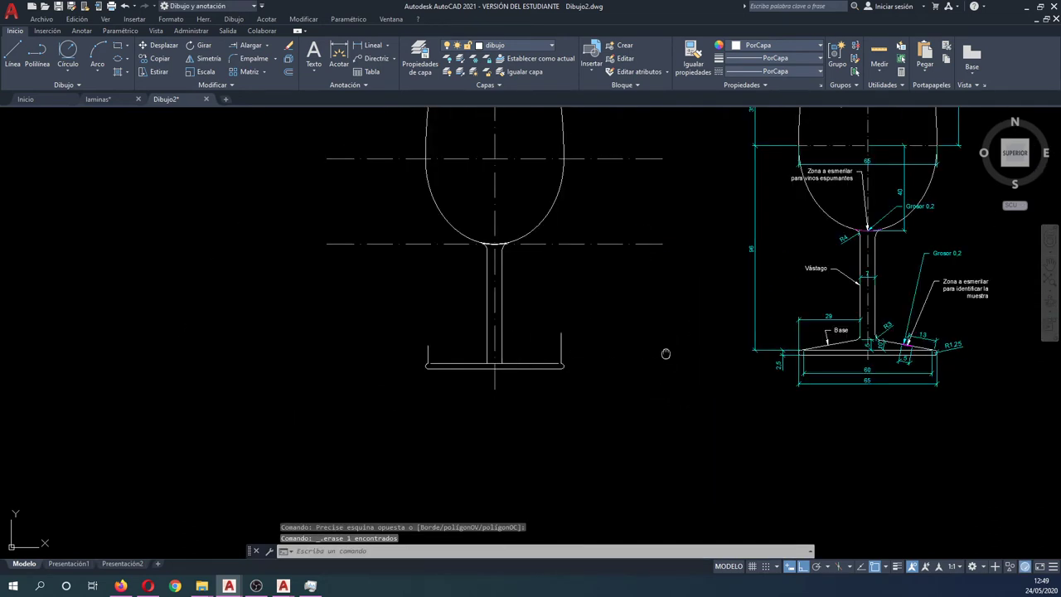
- Check the reference base dimensions, then start a polyline at the base plate's right end
{"action": "middle_click_drag", "start_coordinate": [665, 354], "coordinate": [628, 377]}
{"action": "scroll", "coordinate": [829, 357], "scroll_direction": "up", "scroll_amount": 3}
{"action": "scroll", "coordinate": [809, 401], "scroll_direction": "up", "scroll_amount": 2}
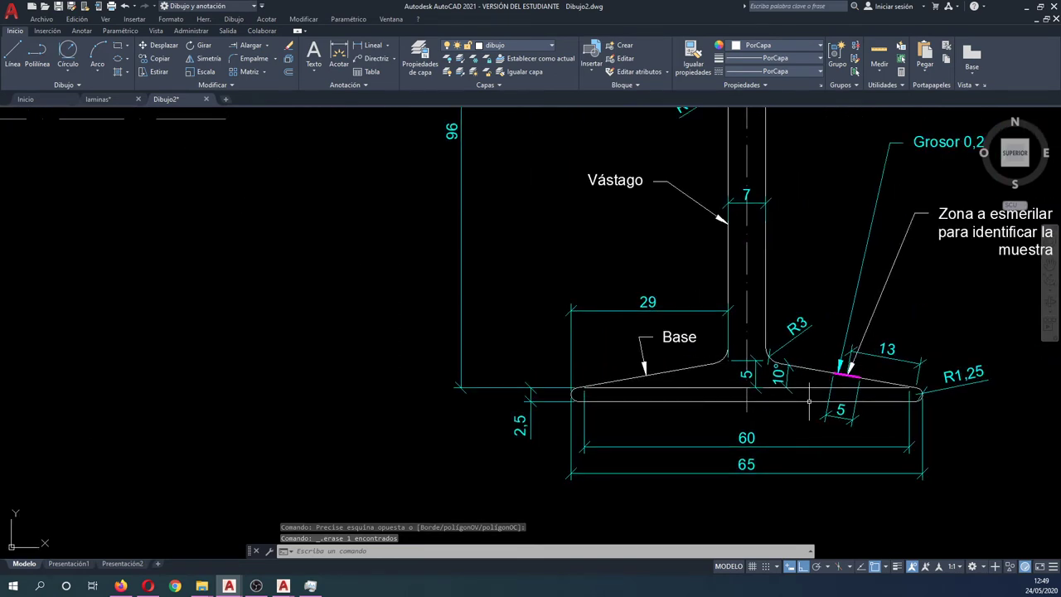
{"action": "scroll", "coordinate": [944, 373], "scroll_direction": "up", "scroll_amount": 2}
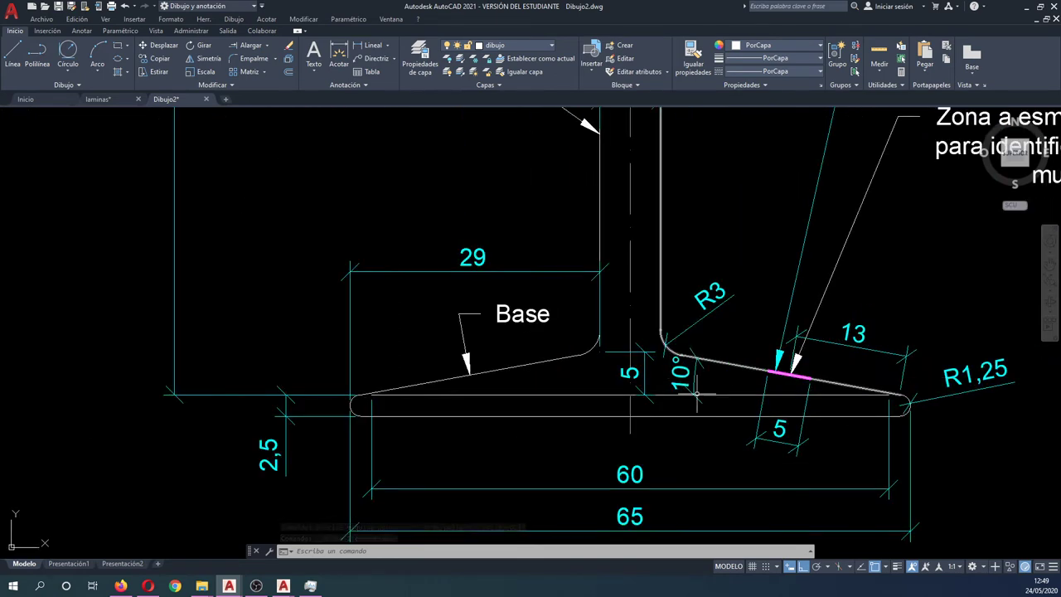
{"action": "scroll", "coordinate": [953, 378], "scroll_direction": "down", "scroll_amount": 4}
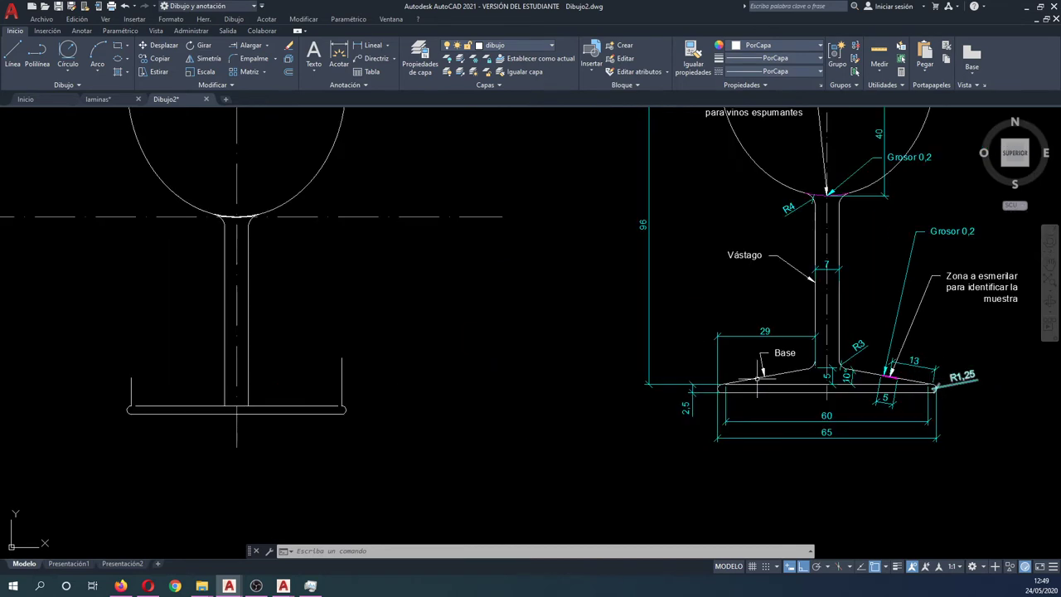
{"action": "middle_click_drag", "start_coordinate": [481, 448], "coordinate": [499, 448]}
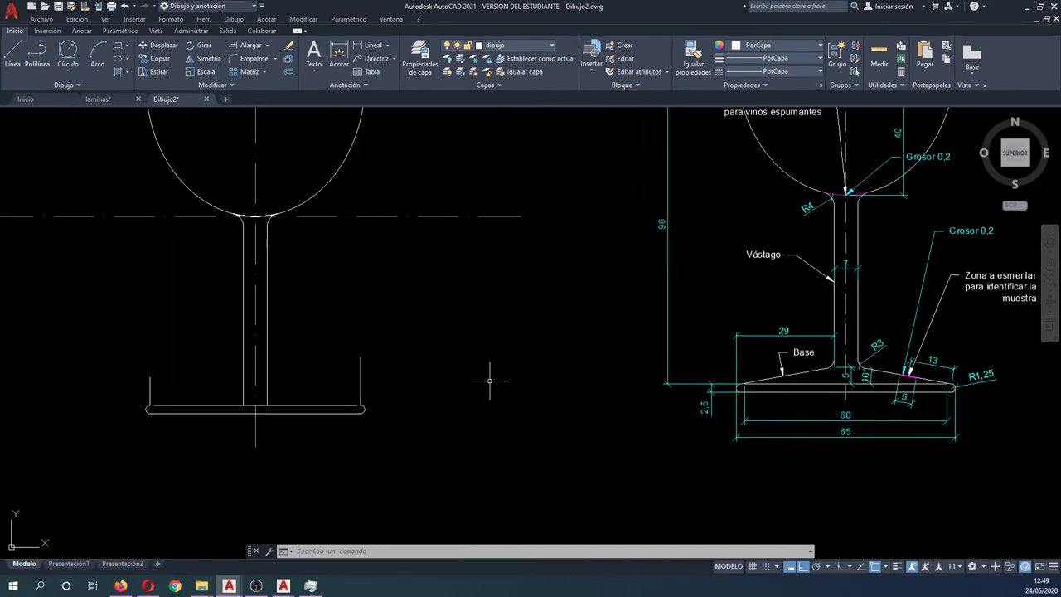
{"action": "type", "text": "pol"}
{"action": "key", "text": "Return"}
{"action": "left_click", "coordinate": [360, 404]}
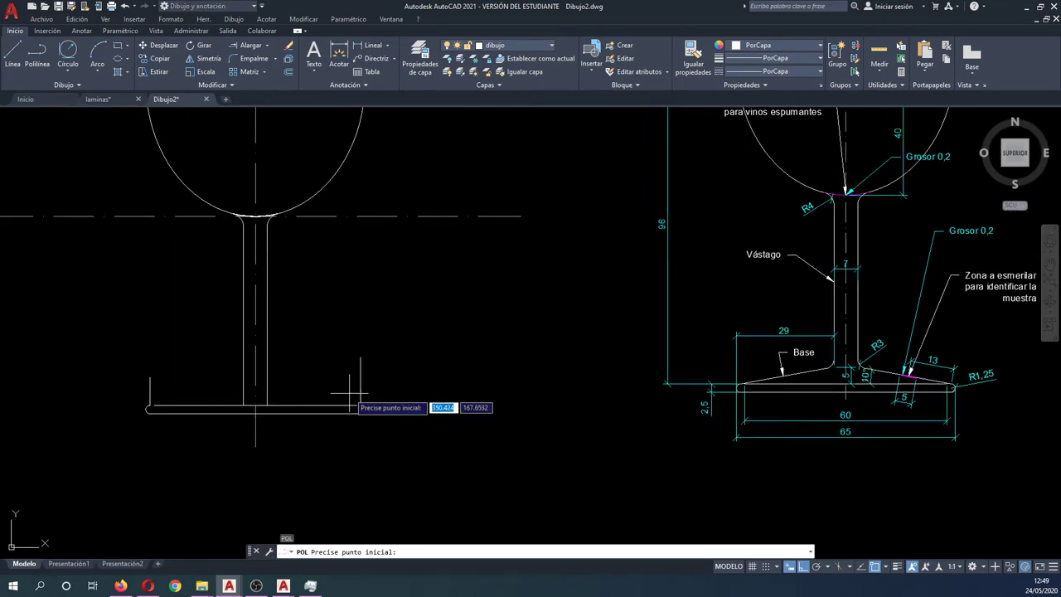
{"action": "scroll", "coordinate": [356, 403], "scroll_direction": "up", "scroll_amount": 4}
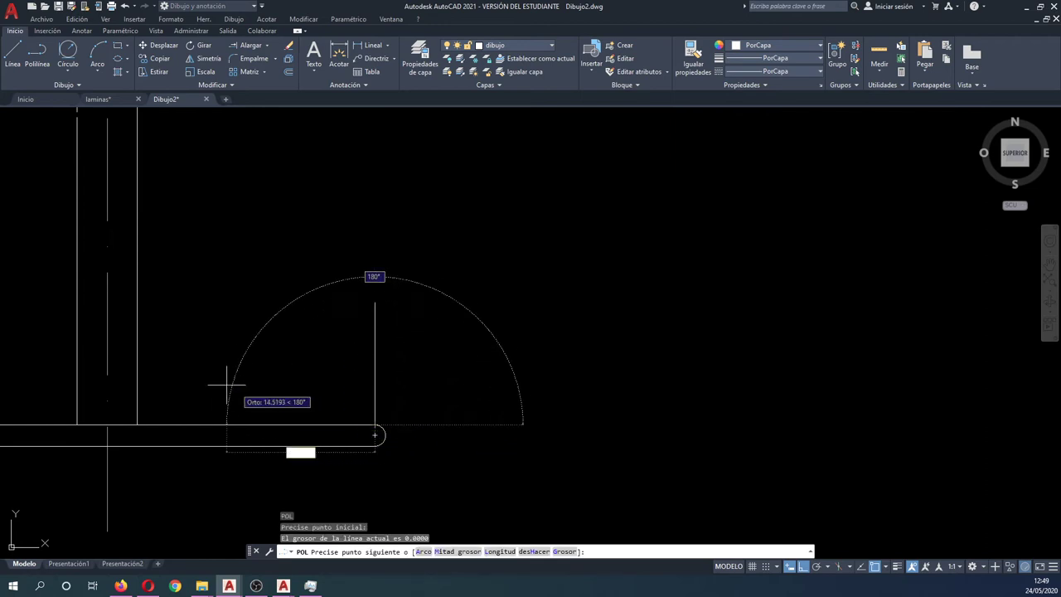
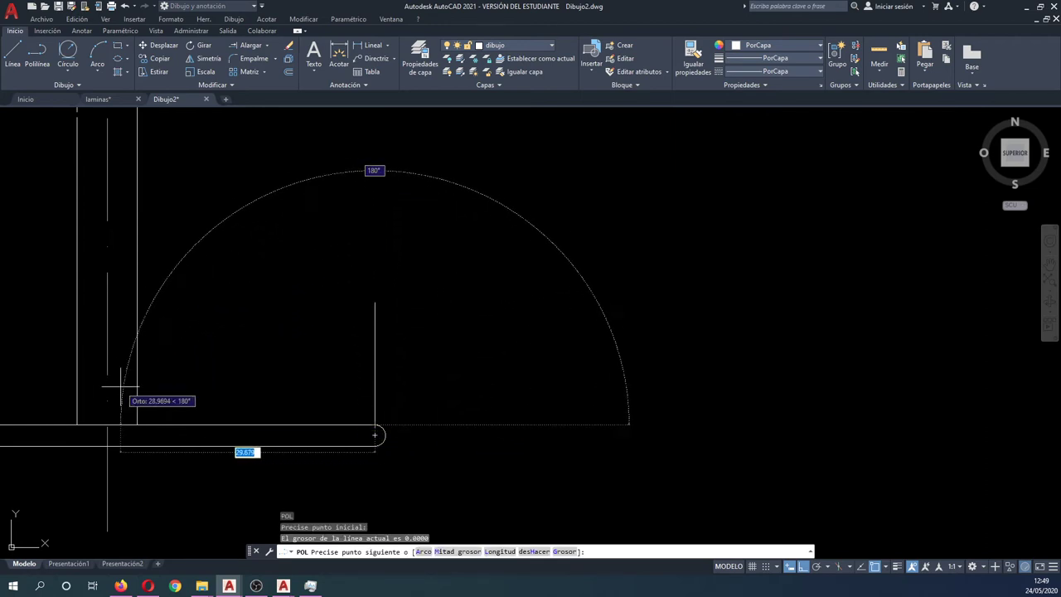
- Rotate the horizontal line above the foot by -10° about its right end using GI
{"action": "key", "text": "Escape"}
{"action": "key", "text": "Escape"}
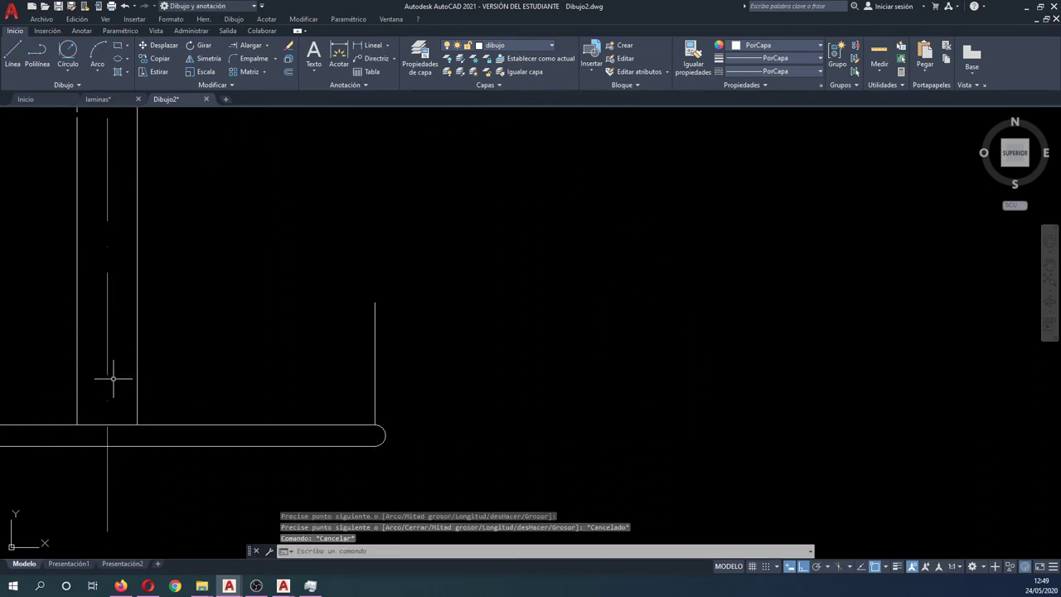
{"action": "type", "text": "gi"}
{"action": "key", "text": "Return"}
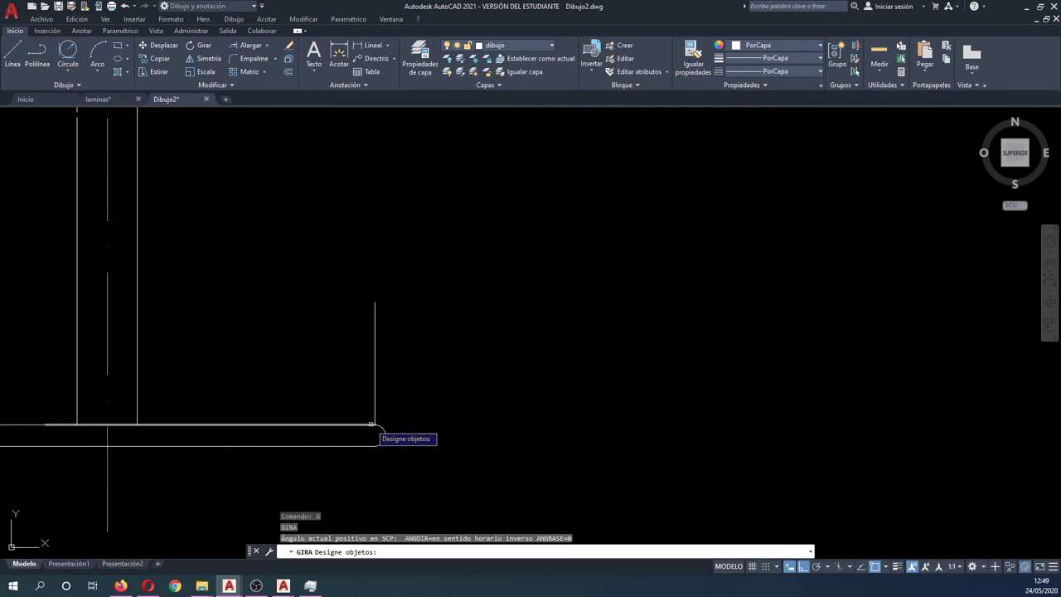
{"action": "left_click", "coordinate": [375, 424]}
{"action": "key", "text": "Return"}
{"action": "left_click", "coordinate": [375, 429]}
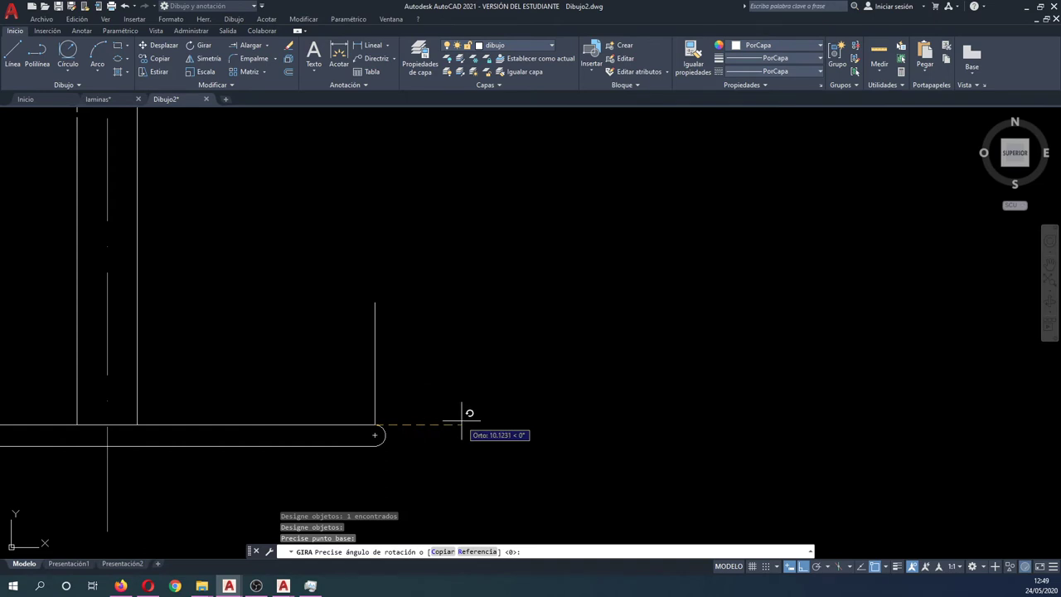
{"action": "type", "text": "-10"}
{"action": "key", "text": "Return"}
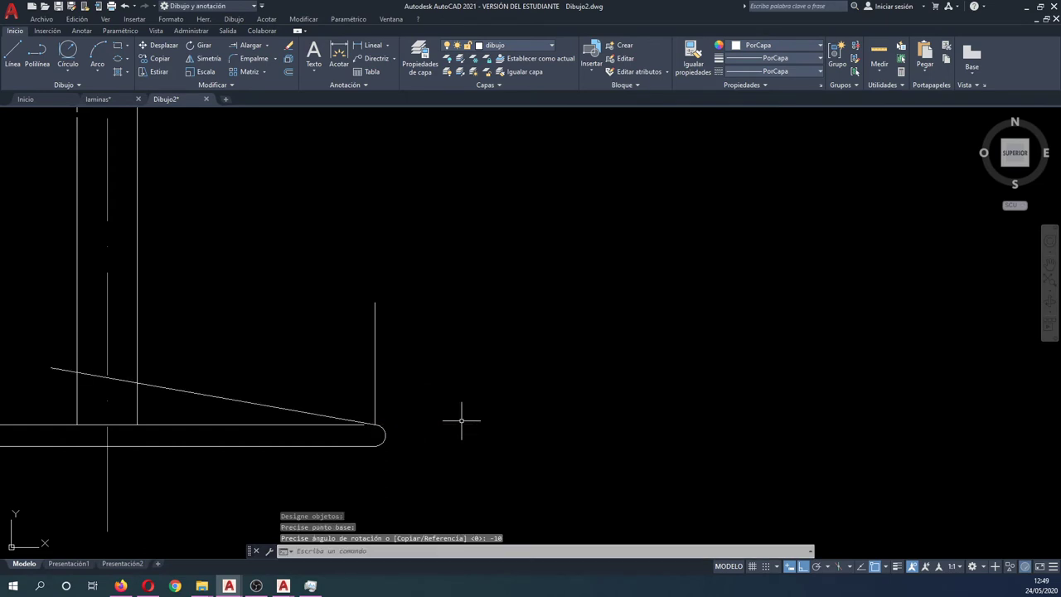
{"action": "scroll", "coordinate": [447, 416], "scroll_direction": "down", "scroll_amount": 4}
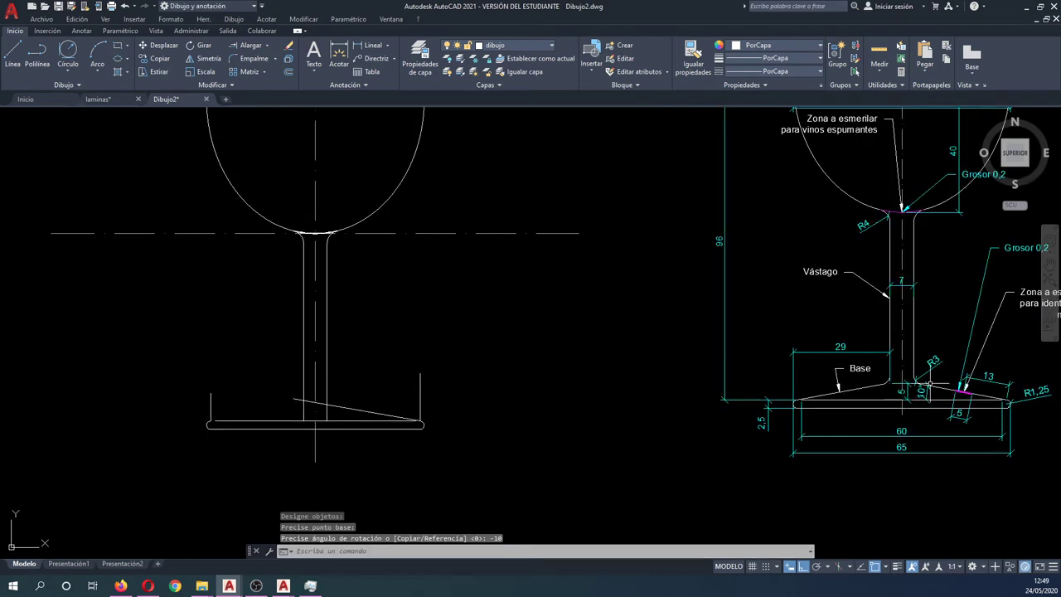
{"action": "scroll", "coordinate": [928, 382], "scroll_direction": "up", "scroll_amount": 2}
{"action": "scroll", "coordinate": [920, 398], "scroll_direction": "up", "scroll_amount": 2}
{"action": "middle_click_drag", "start_coordinate": [918, 403], "coordinate": [844, 358]}
{"action": "scroll", "coordinate": [931, 352], "scroll_direction": "down", "scroll_amount": 3}
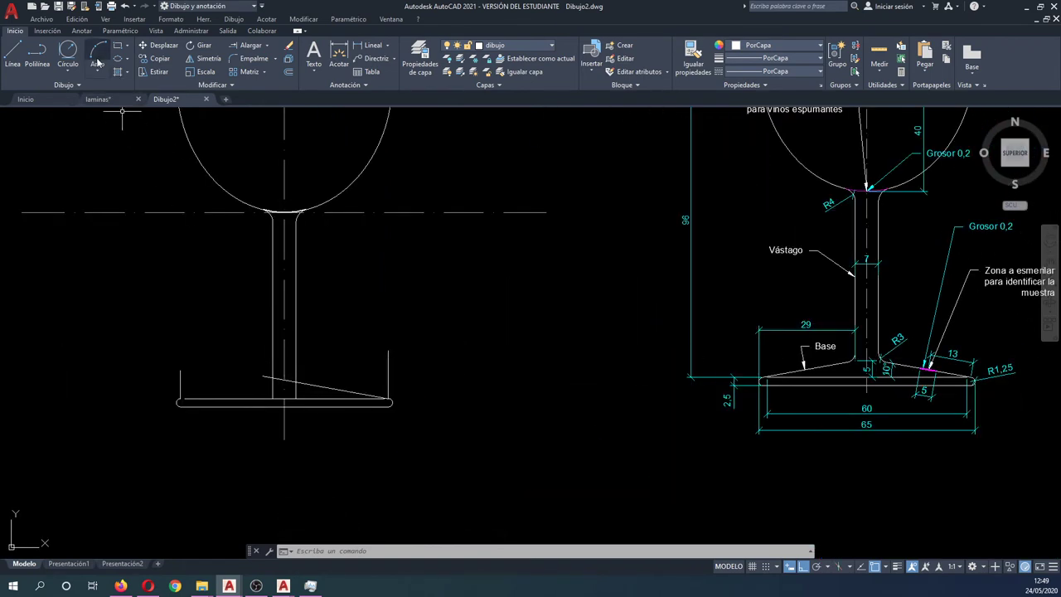
- Fillet the right stem line and the sloped base line with radius 3
{"action": "left_click", "coordinate": [257, 63]}
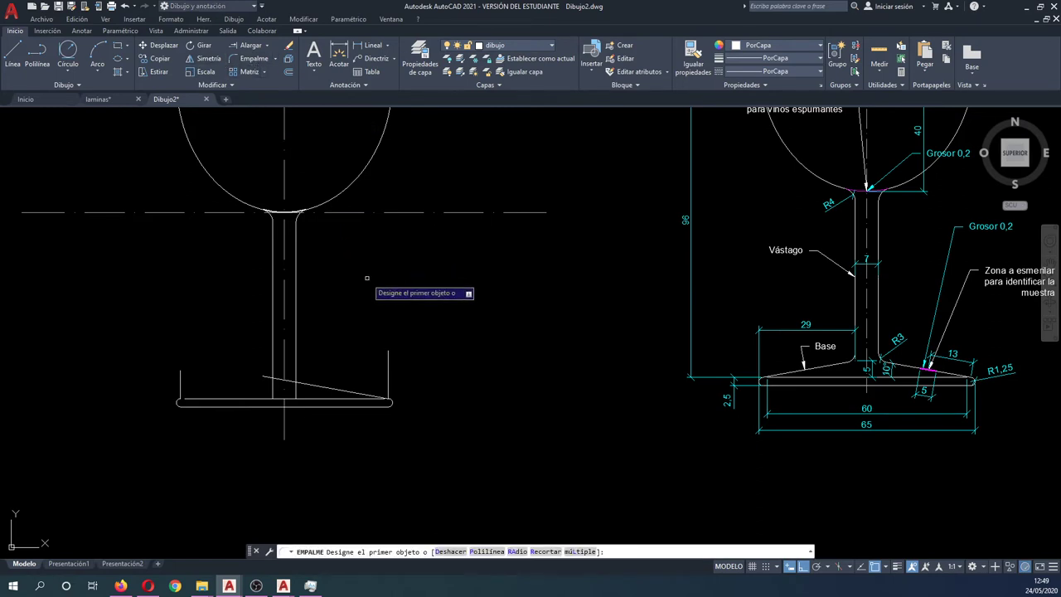
{"action": "type", "text": "ra"}
{"action": "key", "text": "Return"}
{"action": "type", "text": "3"}
{"action": "key", "text": "Return"}
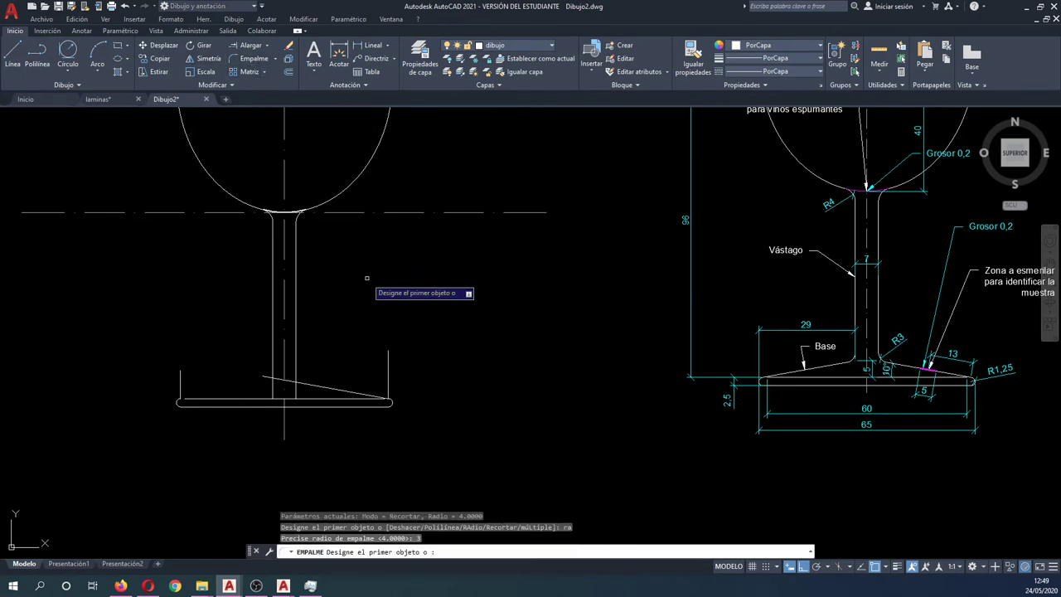
{"action": "left_click", "coordinate": [296, 358]}
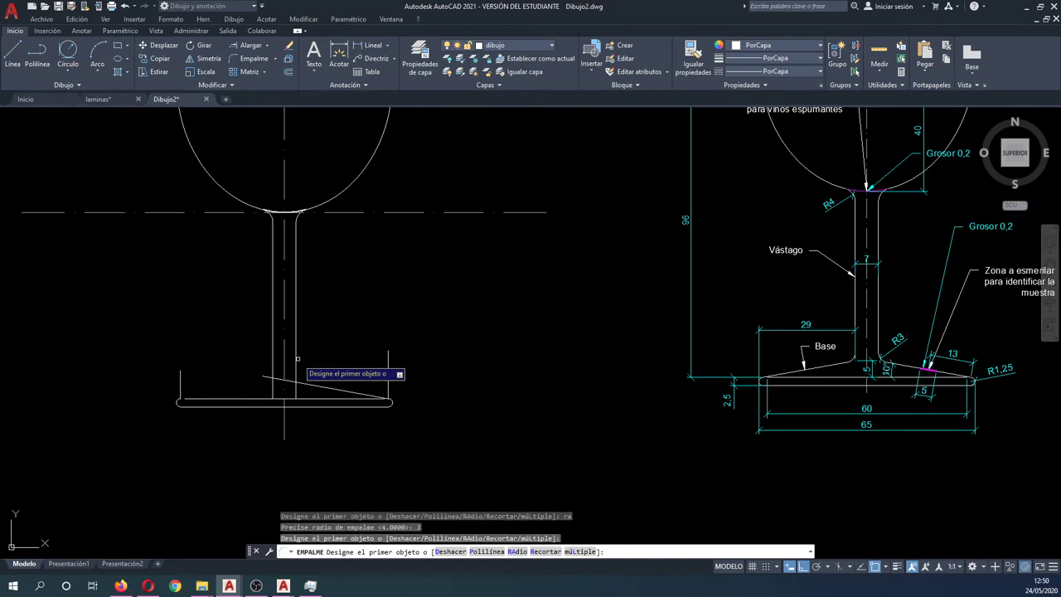
{"action": "left_click", "coordinate": [306, 386]}
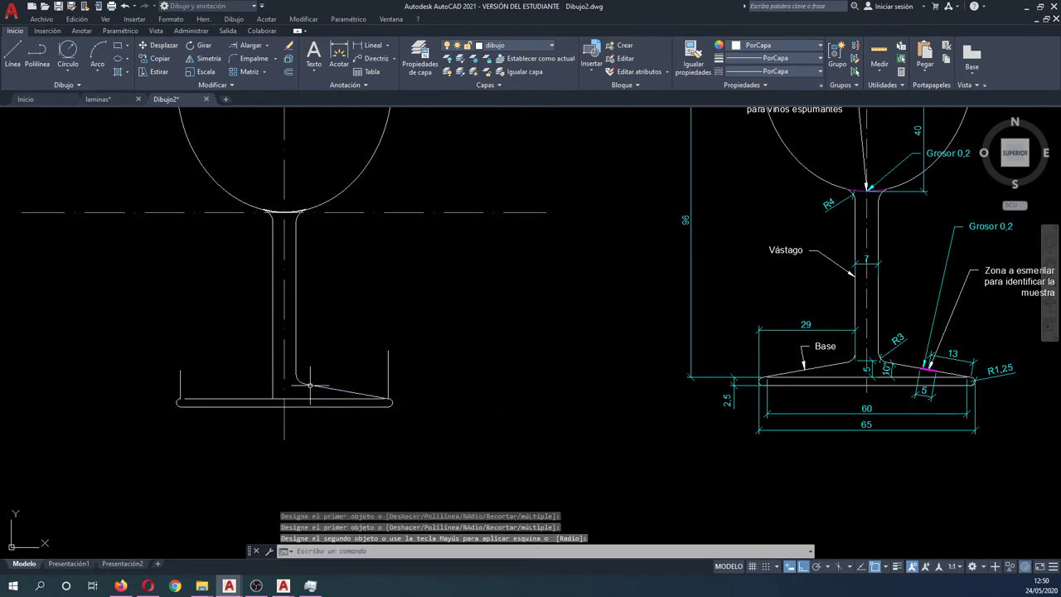
{"action": "key", "text": "Escape"}
{"action": "key", "text": "Escape"}
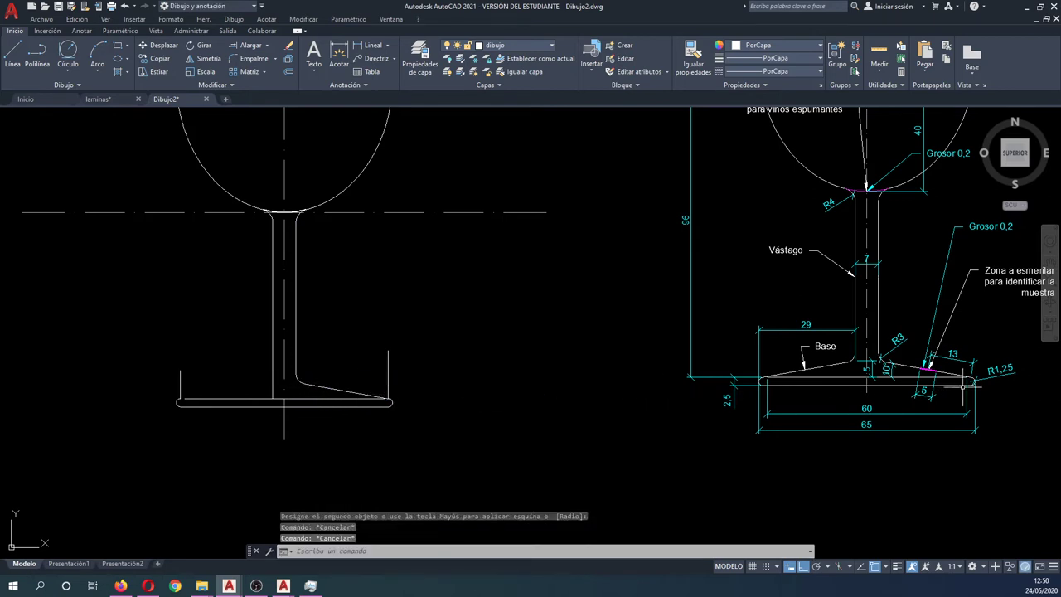
- Pan to bring both goblet drawings into view and start the Circle command
{"action": "middle_click_drag", "start_coordinate": [963, 386], "coordinate": [868, 382]}
{"action": "scroll", "coordinate": [867, 381], "scroll_direction": "up", "scroll_amount": 2}
{"action": "scroll", "coordinate": [867, 381], "scroll_direction": "down", "scroll_amount": 3}
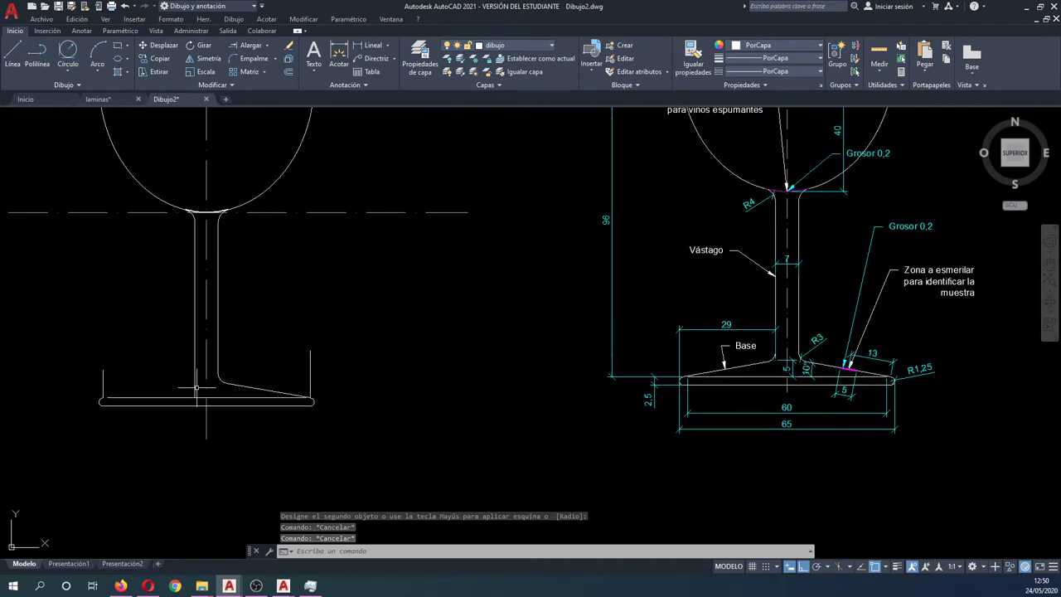
{"action": "middle_click_drag", "start_coordinate": [149, 390], "coordinate": [202, 393]}
{"action": "type", "text": "c"}
{"action": "key", "text": "Return"}
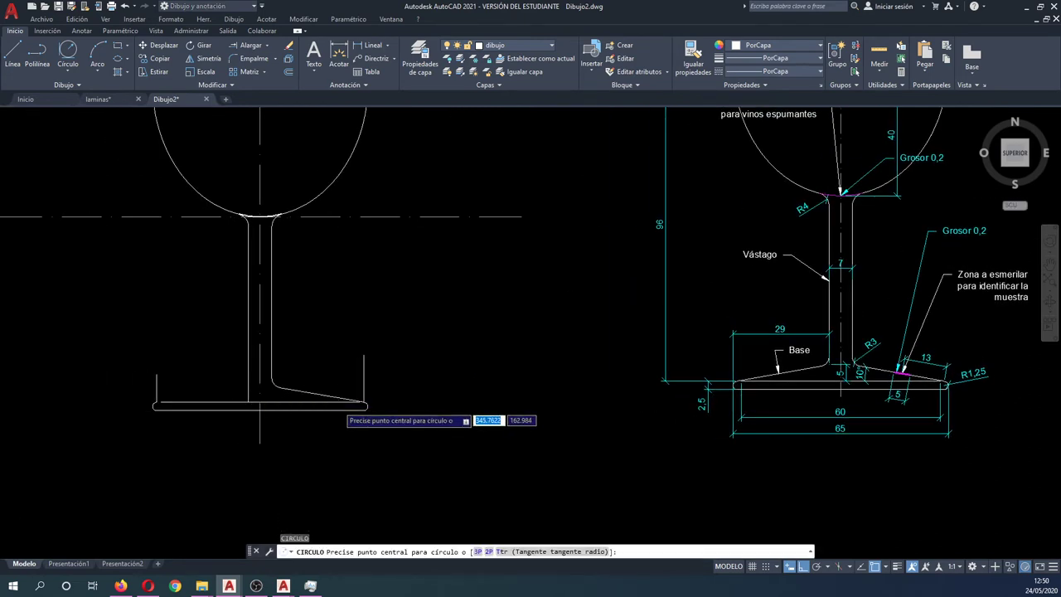
- Draw construction circles of radius 13 at the foot's end and 2.5 where it crosses the slope
{"action": "scroll", "coordinate": [339, 408], "scroll_direction": "up", "scroll_amount": 4}
{"action": "left_click", "coordinate": [400, 406]}
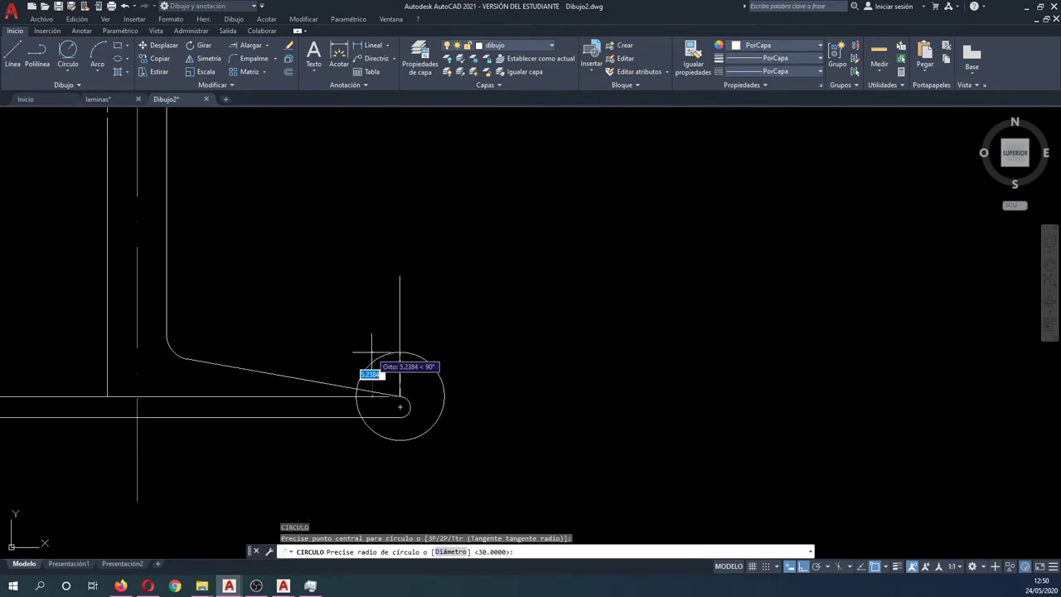
{"action": "key", "text": "Return"}
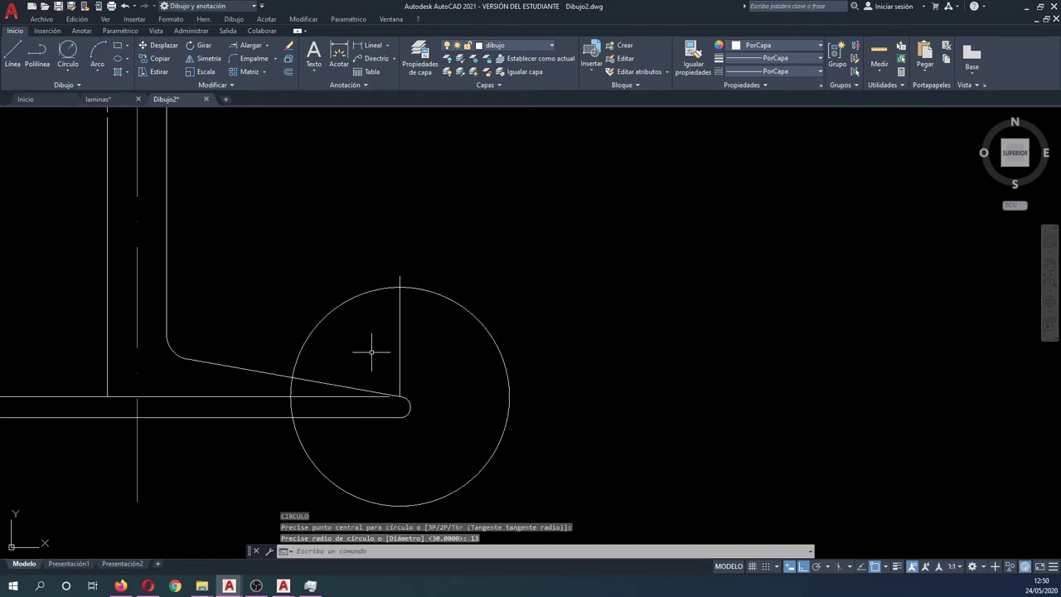
{"action": "scroll", "coordinate": [395, 351], "scroll_direction": "down", "scroll_amount": 4}
{"action": "scroll", "coordinate": [914, 338], "scroll_direction": "up", "scroll_amount": 4}
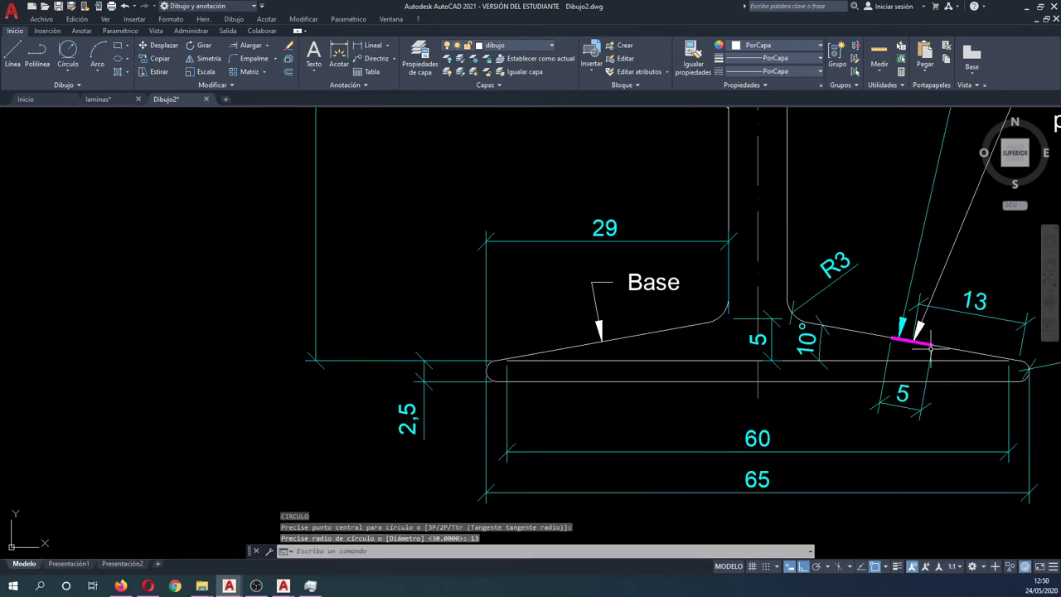
{"action": "scroll", "coordinate": [914, 339], "scroll_direction": "down", "scroll_amount": 4}
{"action": "key", "text": "Return"}
{"action": "scroll", "coordinate": [391, 371], "scroll_direction": "up", "scroll_amount": 5}
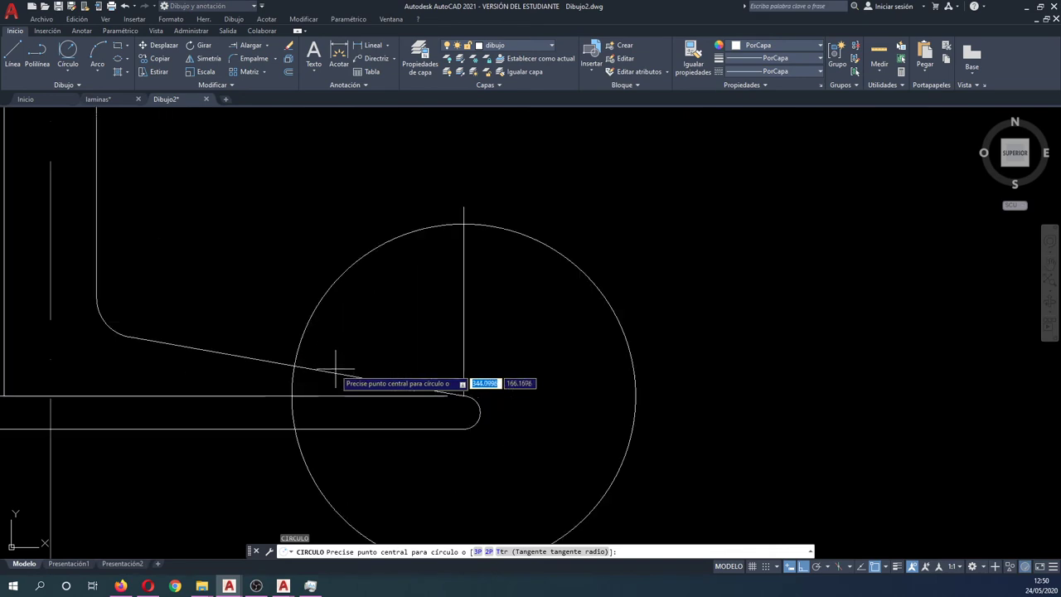
{"action": "left_click", "coordinate": [294, 365]}
{"action": "type", "text": "2"}
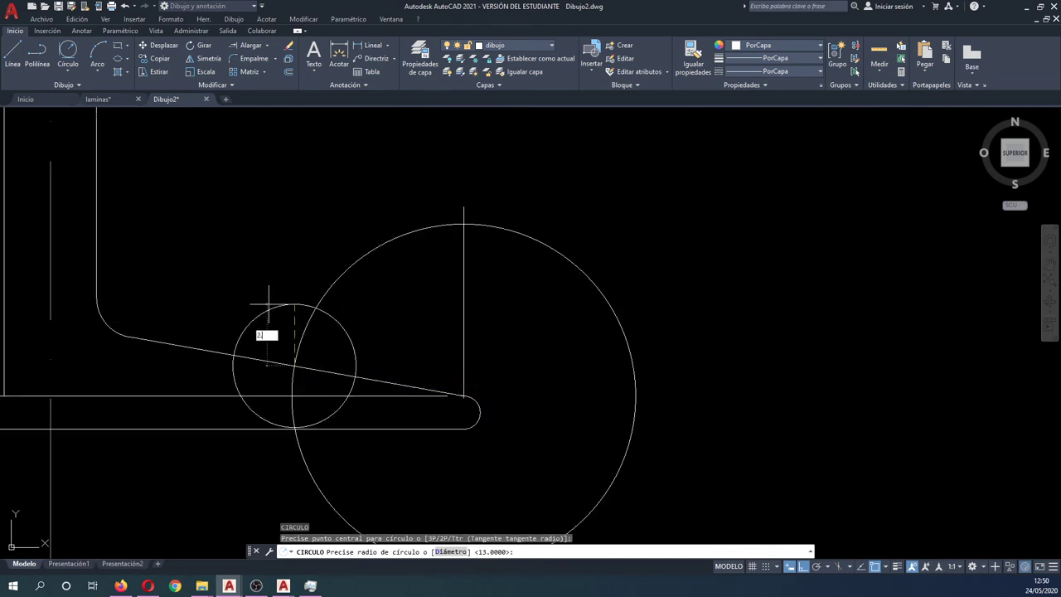
{"action": "type", "text": ".5"}
{"action": "key", "text": "Return"}
{"action": "key", "text": "Escape"}
- Start a line on the sloped base, then erase both construction circles
{"action": "type", "text": "l"}
{"action": "key", "text": "Return"}
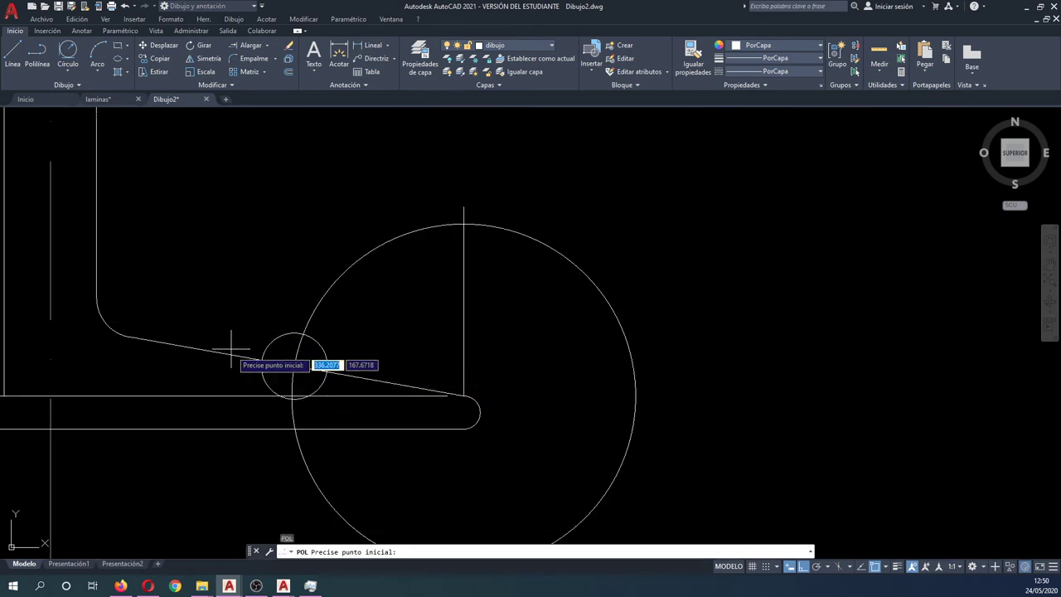
{"action": "left_click", "coordinate": [264, 361]}
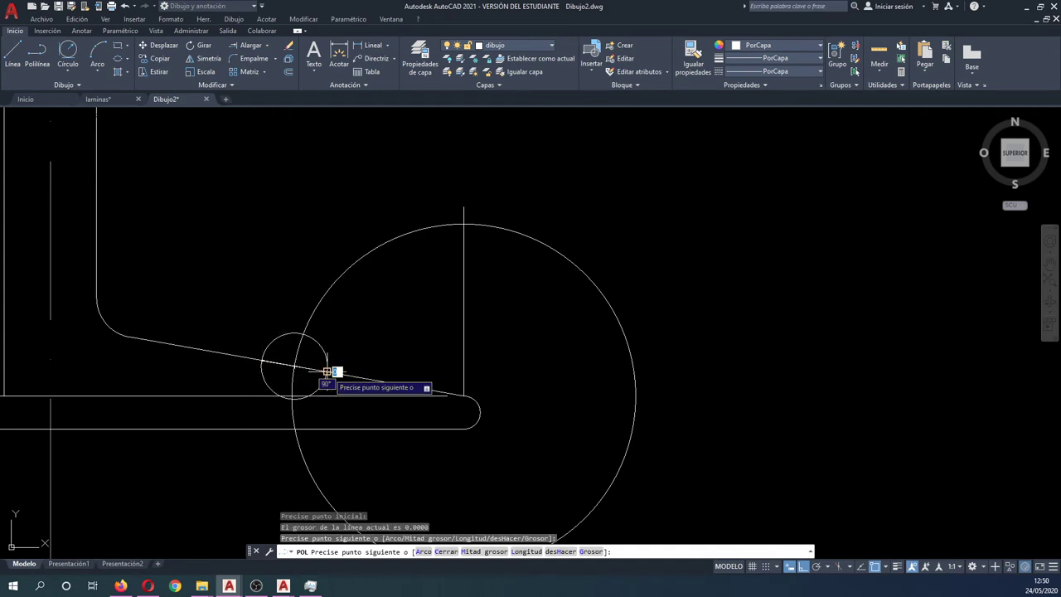
{"action": "key", "text": "Escape"}
{"action": "left_click", "coordinate": [330, 309]}
{"action": "left_click", "coordinate": [307, 286]}
{"action": "left_click", "coordinate": [323, 333]}
{"action": "left_click", "coordinate": [311, 336]}
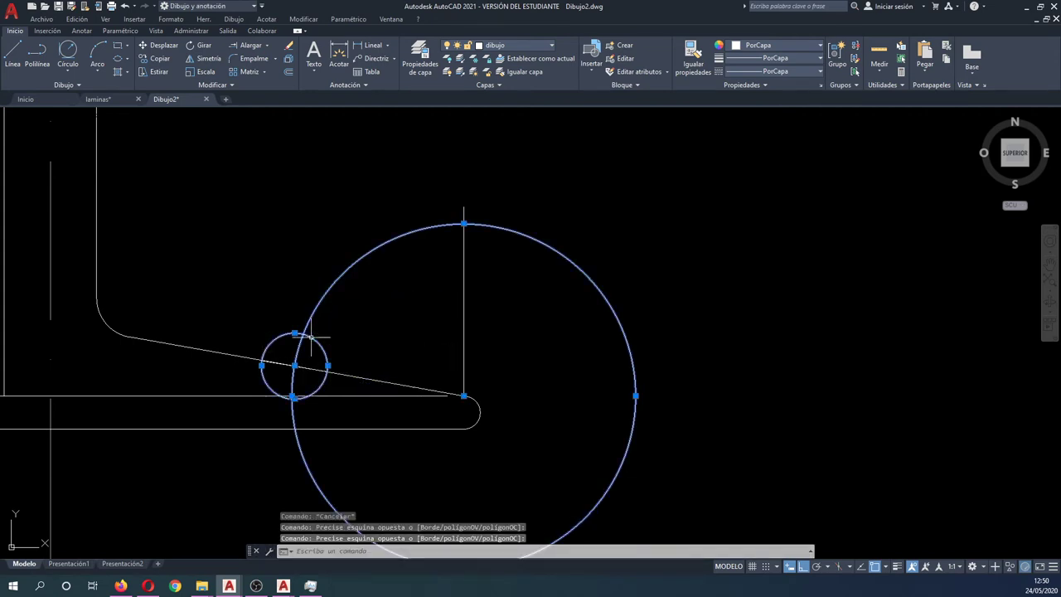
{"action": "key", "text": "Delete"}
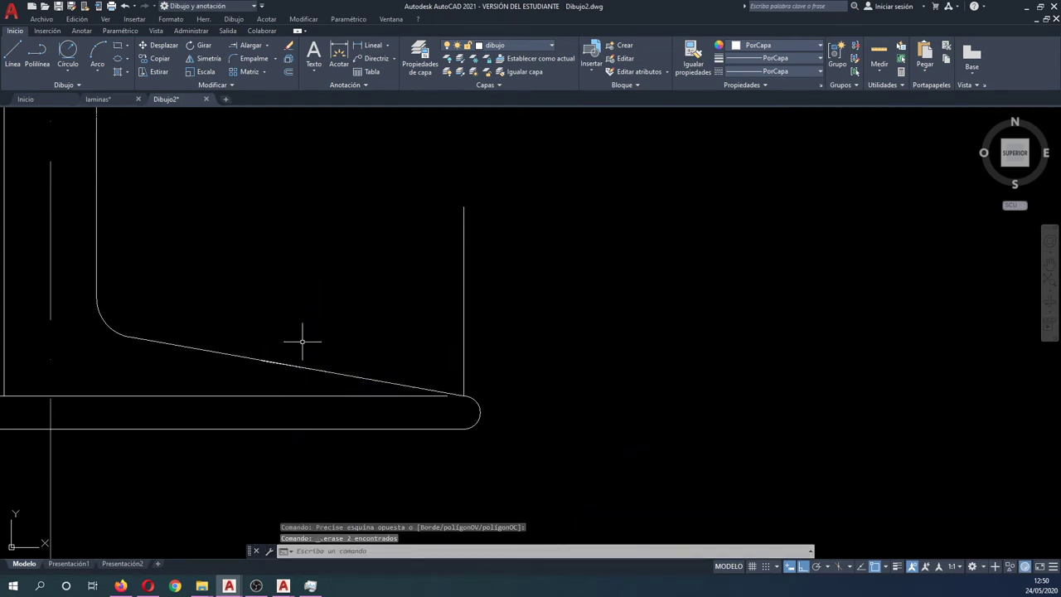
- Change the bowl-stem junction arc's colour to magenta
{"action": "type", "text": "sgg"}
{"action": "key", "text": "Return"}
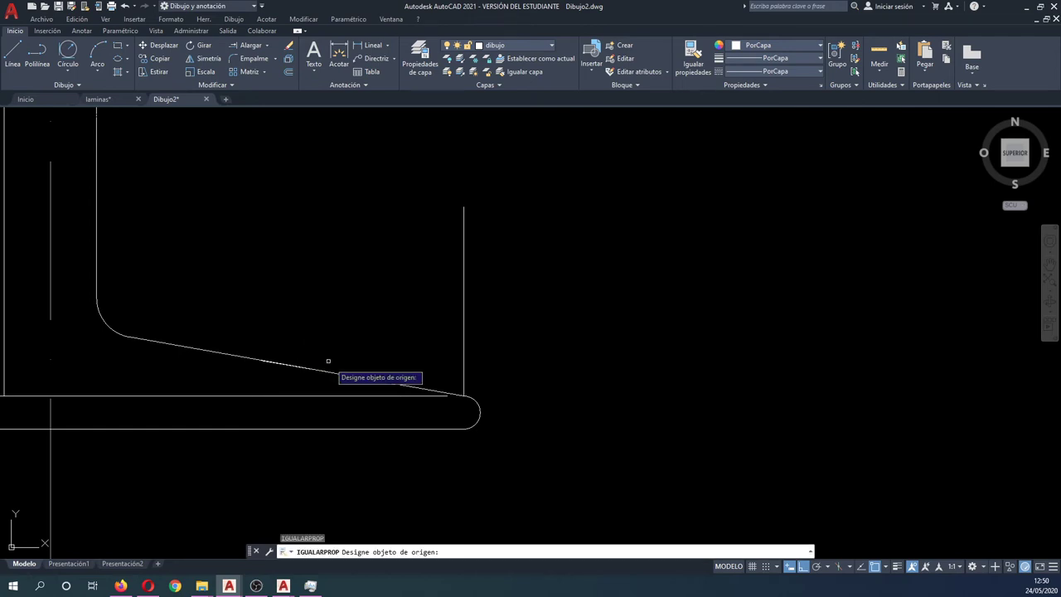
{"action": "scroll", "coordinate": [326, 360], "scroll_direction": "down", "scroll_amount": 2}
{"action": "scroll", "coordinate": [268, 273], "scroll_direction": "down", "scroll_amount": 2}
{"action": "scroll", "coordinate": [295, 206], "scroll_direction": "up", "scroll_amount": 4}
{"action": "key", "text": "Escape"}
{"action": "scroll", "coordinate": [257, 201], "scroll_direction": "up", "scroll_amount": 3}
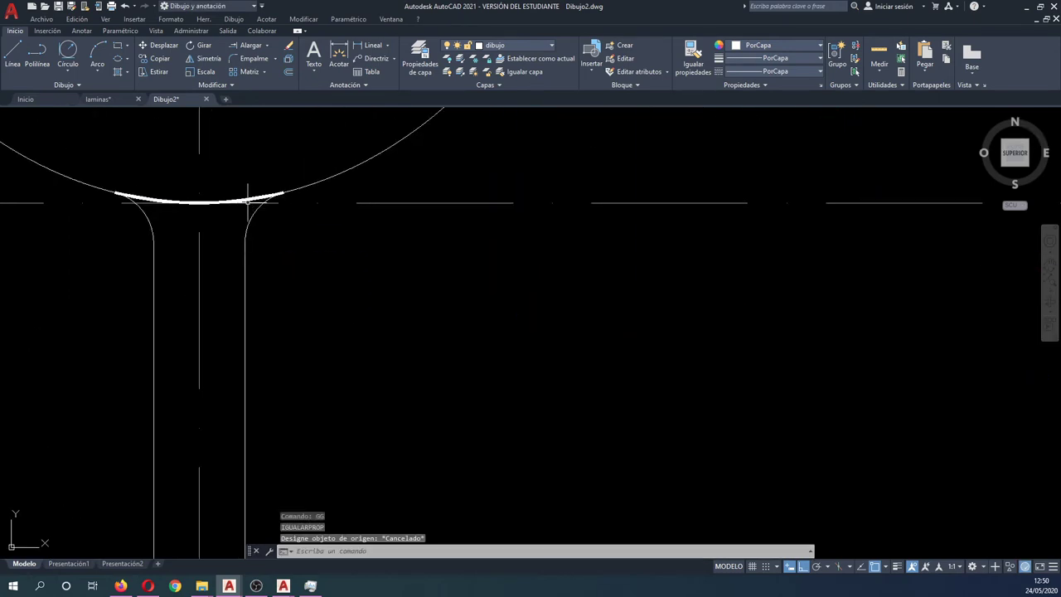
{"action": "left_click", "coordinate": [247, 199]}
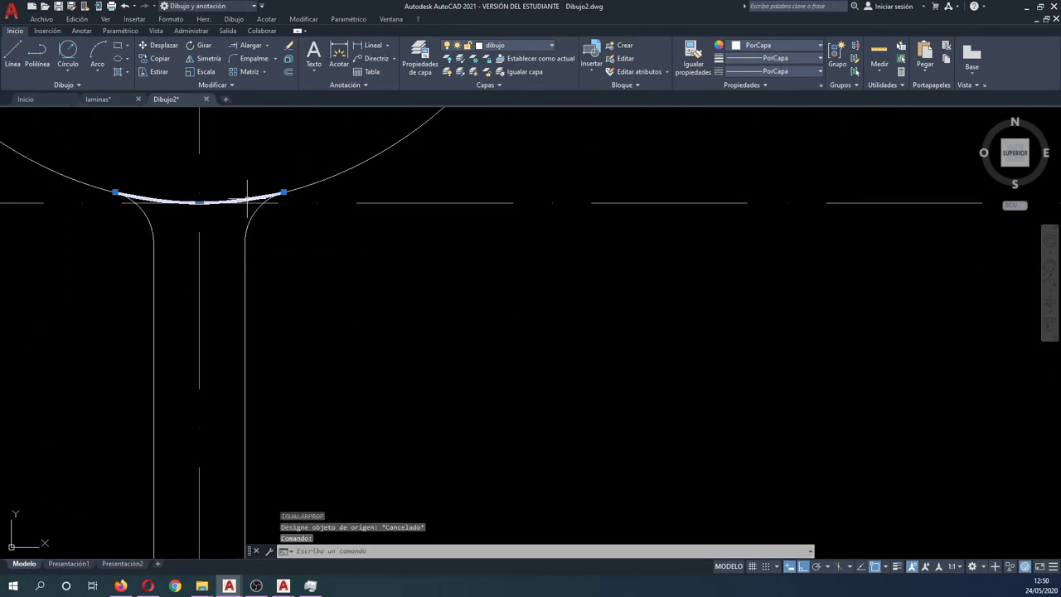
{"action": "left_click", "coordinate": [768, 48]}
{"action": "left_click", "coordinate": [791, 157]}
{"action": "key", "text": "Escape"}
{"action": "key", "text": "Escape"}
{"action": "key", "text": "Escape"}
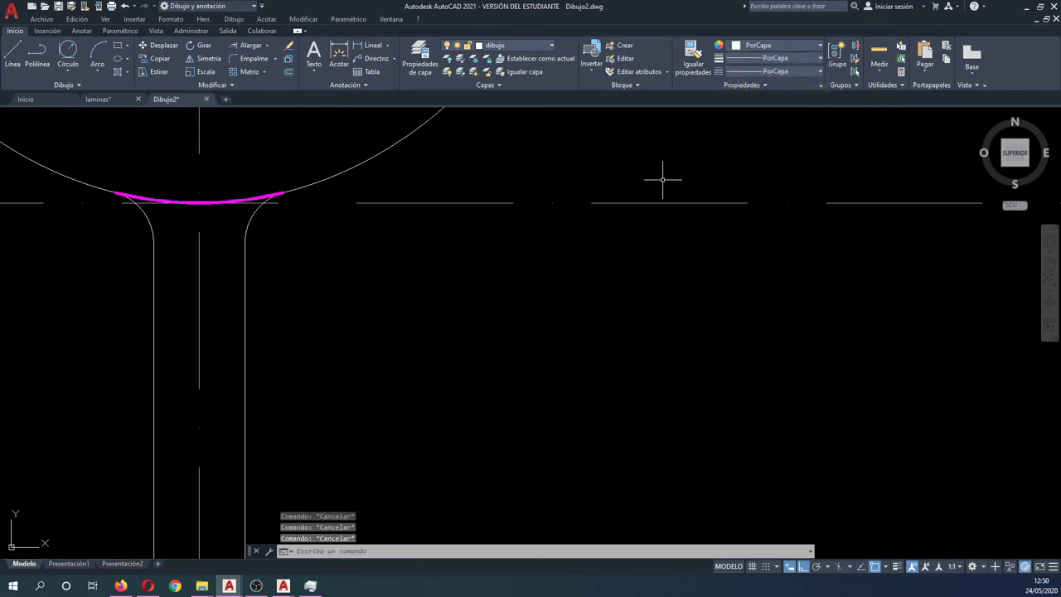
{"action": "type", "text": "gg"}
- Match the grinding-zone segment on the sloped base to the magenta arc's properties
{"action": "key", "text": "Return"}
{"action": "left_click", "coordinate": [261, 201]}
{"action": "scroll", "coordinate": [273, 178], "scroll_direction": "down", "scroll_amount": 3}
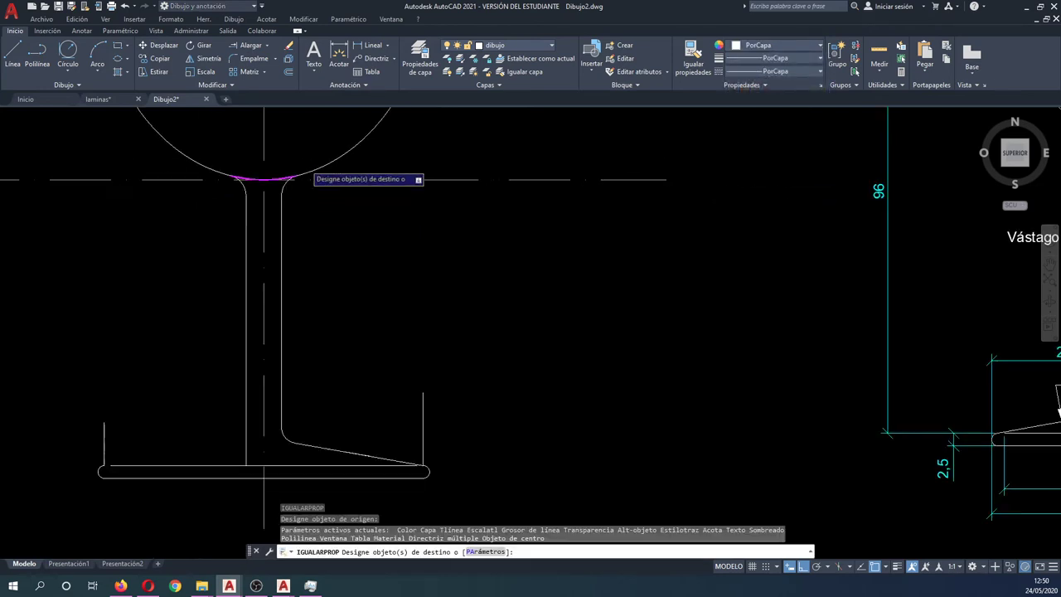
{"action": "scroll", "coordinate": [298, 174], "scroll_direction": "down", "scroll_amount": 2}
{"action": "scroll", "coordinate": [344, 339], "scroll_direction": "up", "scroll_amount": 3}
{"action": "left_click", "coordinate": [346, 354]}
{"action": "key", "text": "Return"}
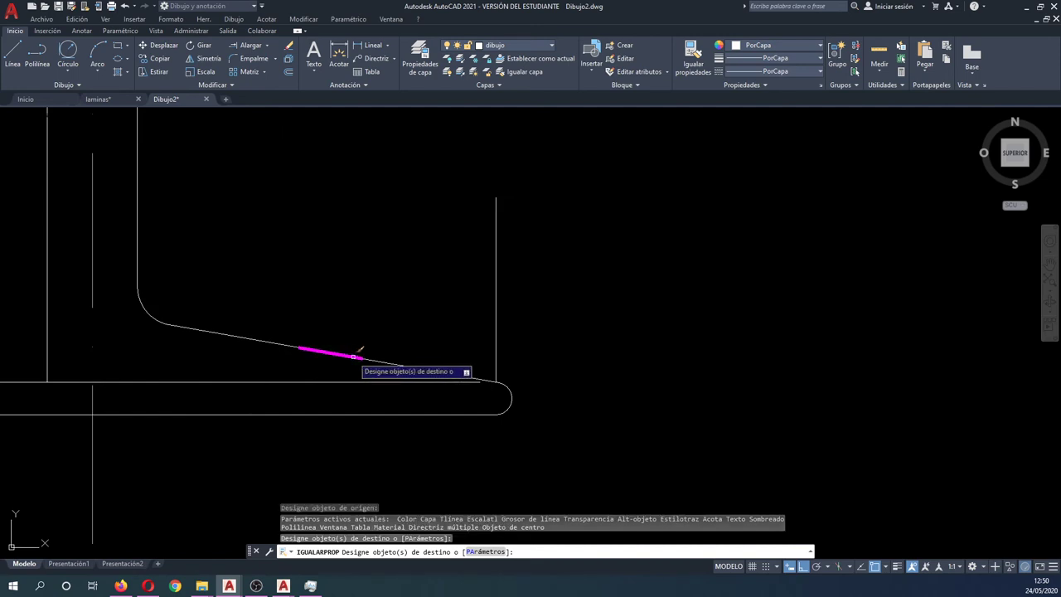
{"action": "key", "text": "Return"}
- Erase the right vertical construction line and the vertical line beside the stem
{"action": "left_click", "coordinate": [618, 324]}
{"action": "left_click", "coordinate": [473, 273]}
{"action": "key", "text": "Delete"}
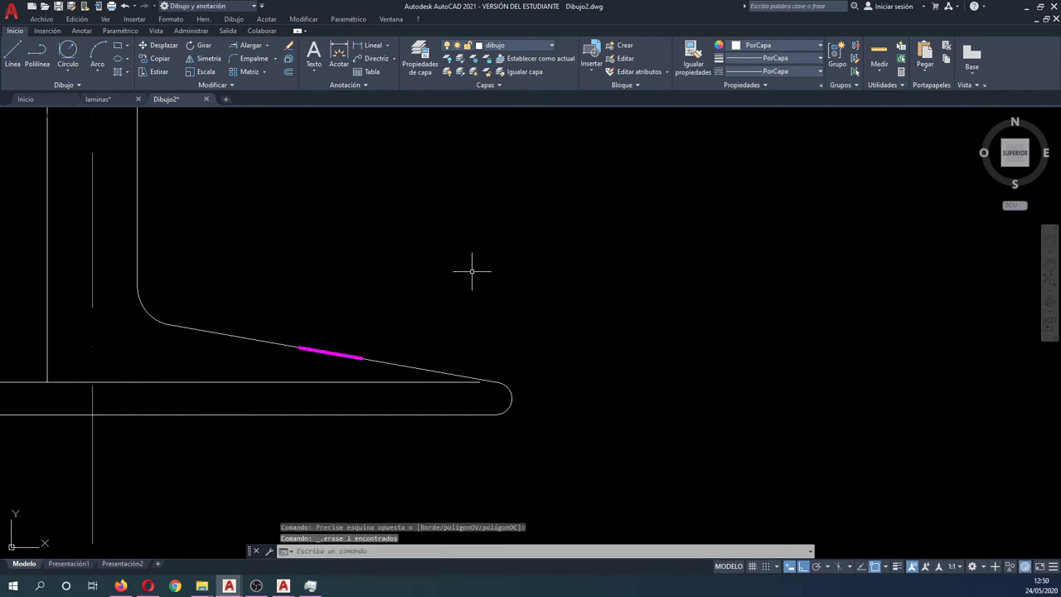
{"action": "scroll", "coordinate": [507, 282], "scroll_direction": "down", "scroll_amount": 2}
{"action": "middle_click_drag", "start_coordinate": [340, 295], "coordinate": [365, 339]}
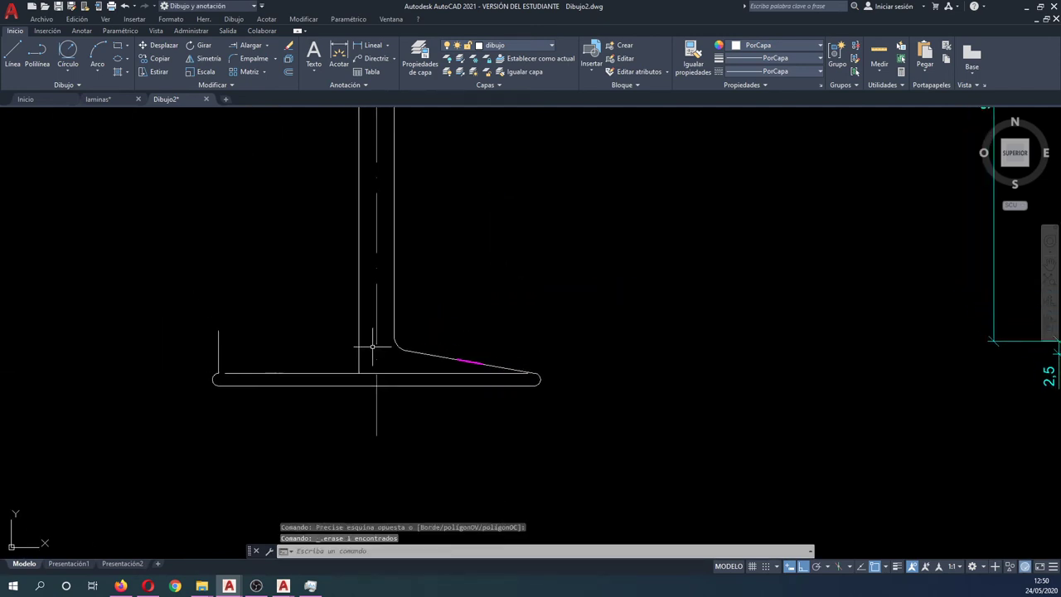
{"action": "left_click", "coordinate": [367, 348]}
{"action": "left_click", "coordinate": [349, 325]}
{"action": "key", "text": "Delete"}
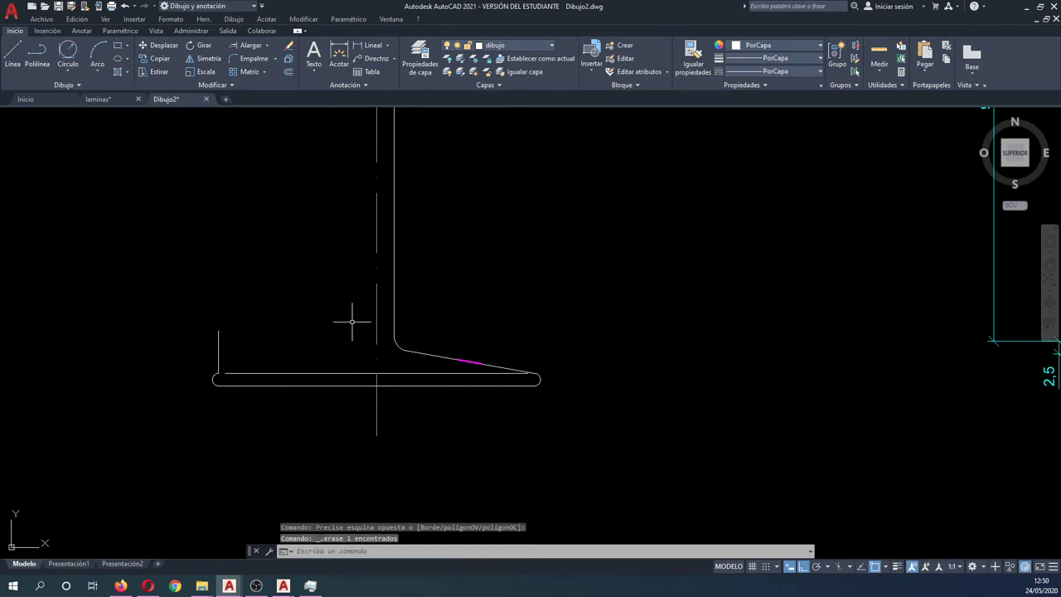
- Mirror the right stem-and-base profile across the centreline, keeping the original
{"action": "type", "text": "a"}
{"action": "left_click", "coordinate": [403, 352]}
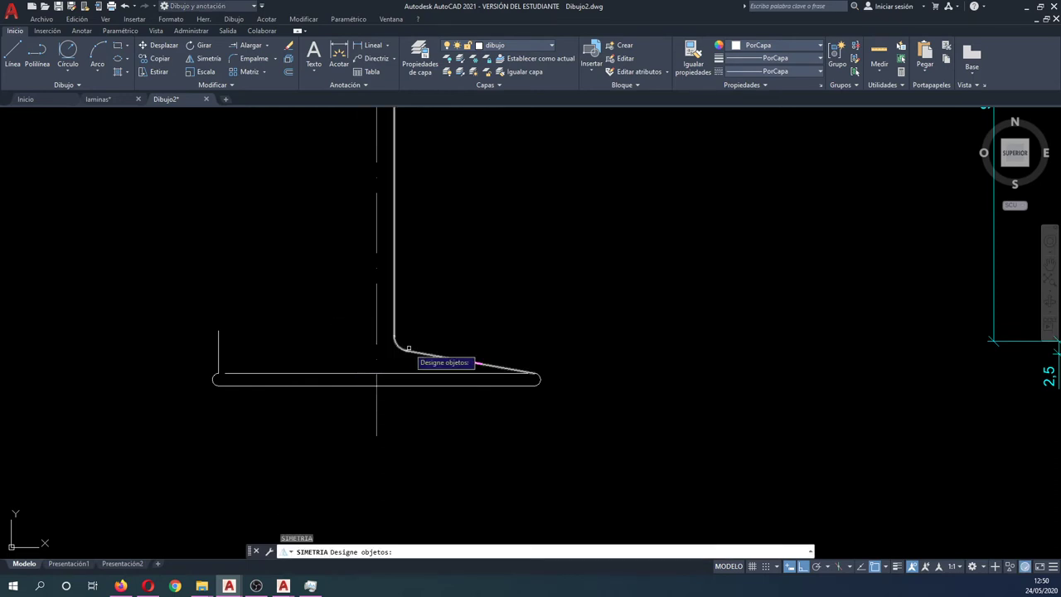
{"action": "left_click", "coordinate": [418, 361]}
{"action": "left_click", "coordinate": [390, 319]}
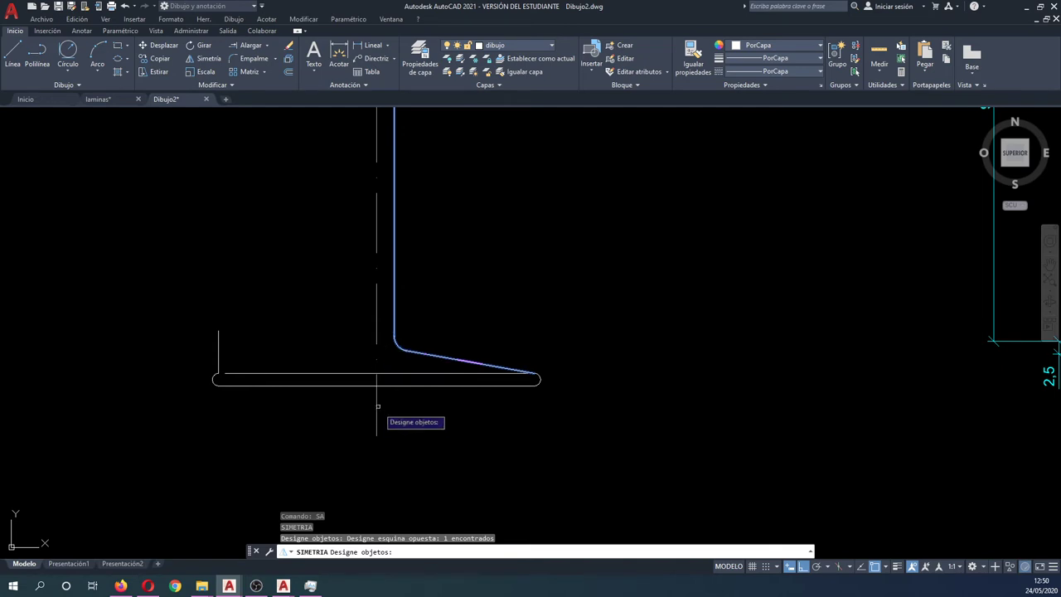
{"action": "key", "text": "Return"}
{"action": "left_click", "coordinate": [374, 436]}
{"action": "left_click", "coordinate": [372, 483]}
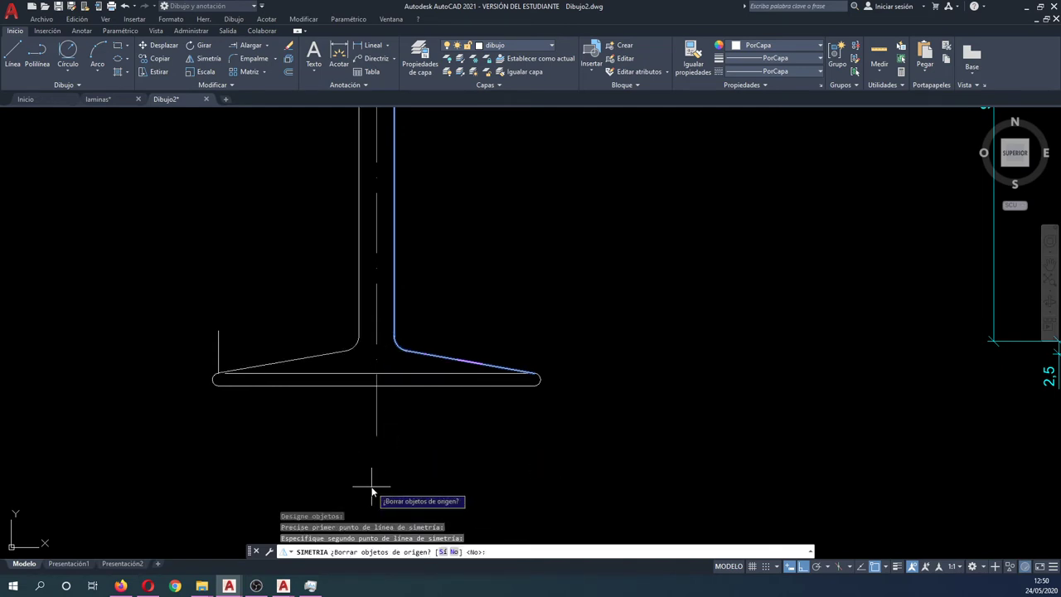
{"action": "key", "text": "Escape"}
- Delete the small leftover vertical line
{"action": "left_click", "coordinate": [192, 325]}
{"action": "left_click", "coordinate": [191, 325]}
{"action": "key", "text": "Delete"}
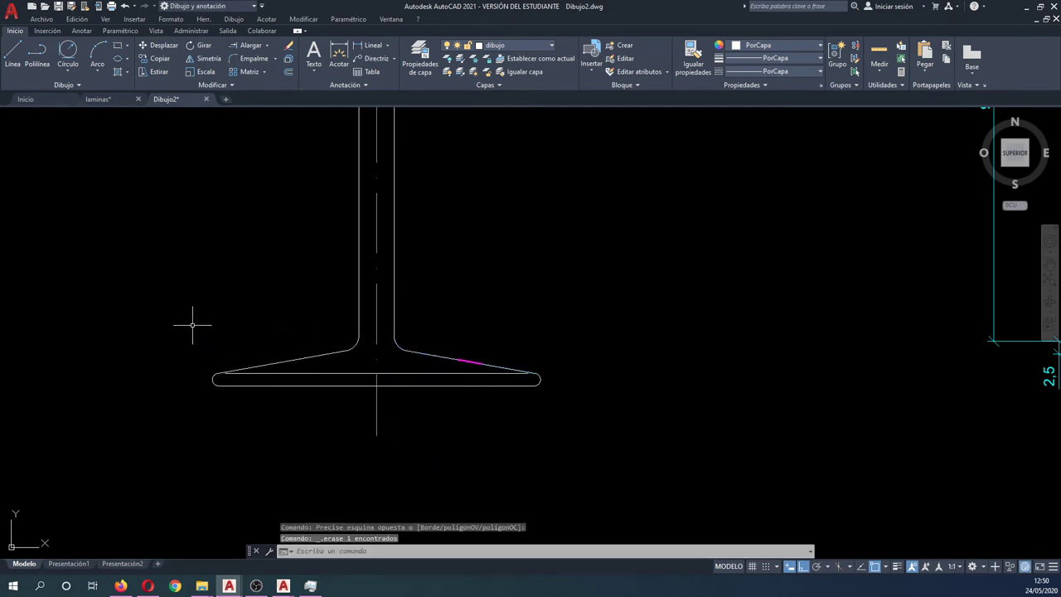
{"action": "scroll", "coordinate": [189, 324], "scroll_direction": "down", "scroll_amount": 3}
{"action": "scroll", "coordinate": [227, 230], "scroll_direction": "up", "scroll_amount": 5}
{"action": "scroll", "coordinate": [231, 233], "scroll_direction": "down", "scroll_amount": 1}
- Frame the glass, switch the current layer to cotas, and begin a Linear dimension
{"action": "scroll", "coordinate": [231, 233], "scroll_direction": "down", "scroll_amount": 2}
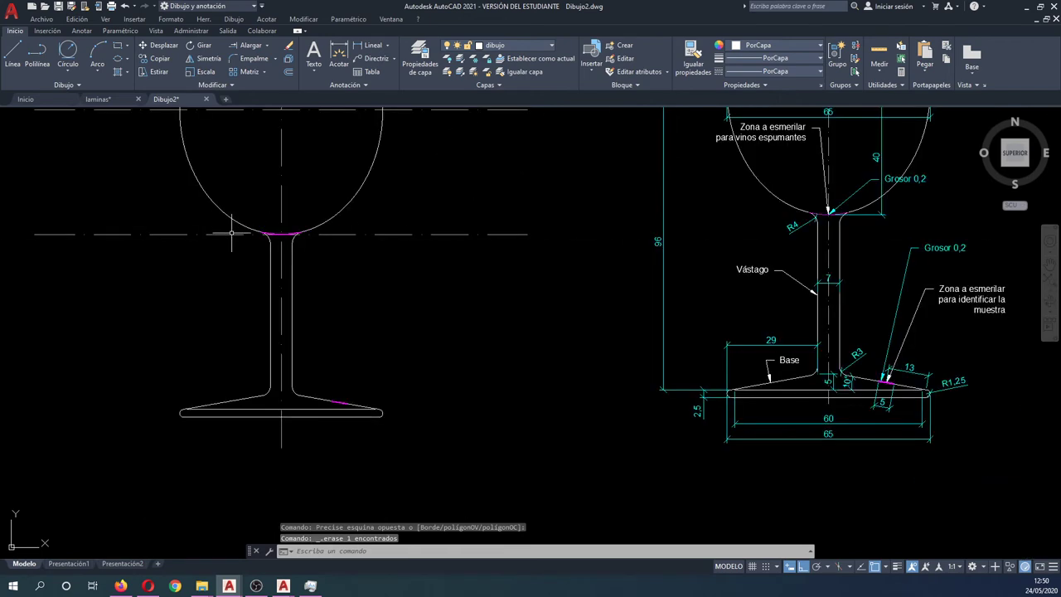
{"action": "middle_click_drag", "start_coordinate": [509, 347], "coordinate": [503, 361]}
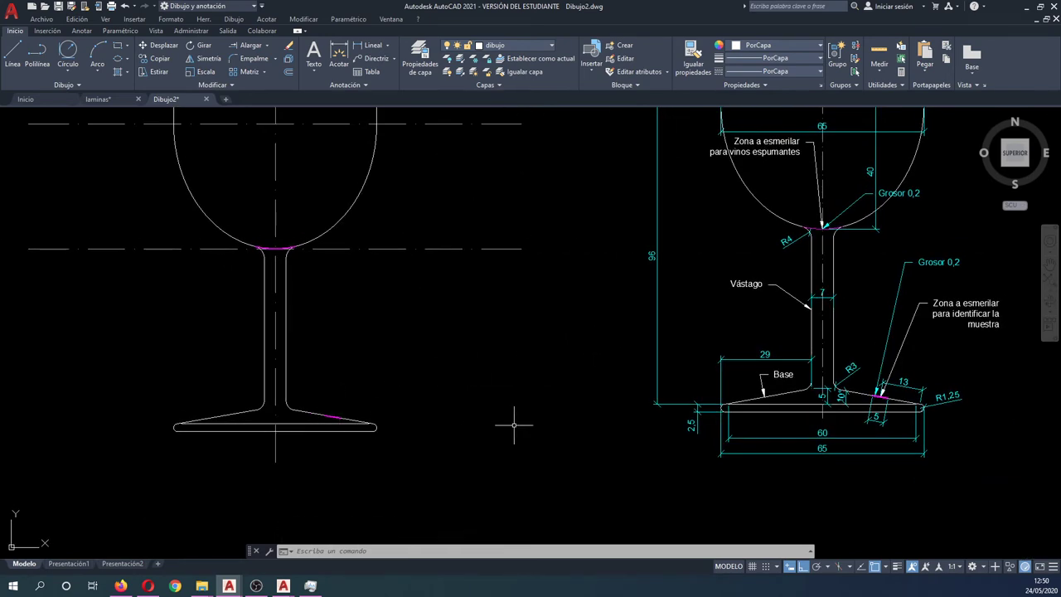
{"action": "scroll", "coordinate": [873, 436], "scroll_direction": "down", "scroll_amount": 2}
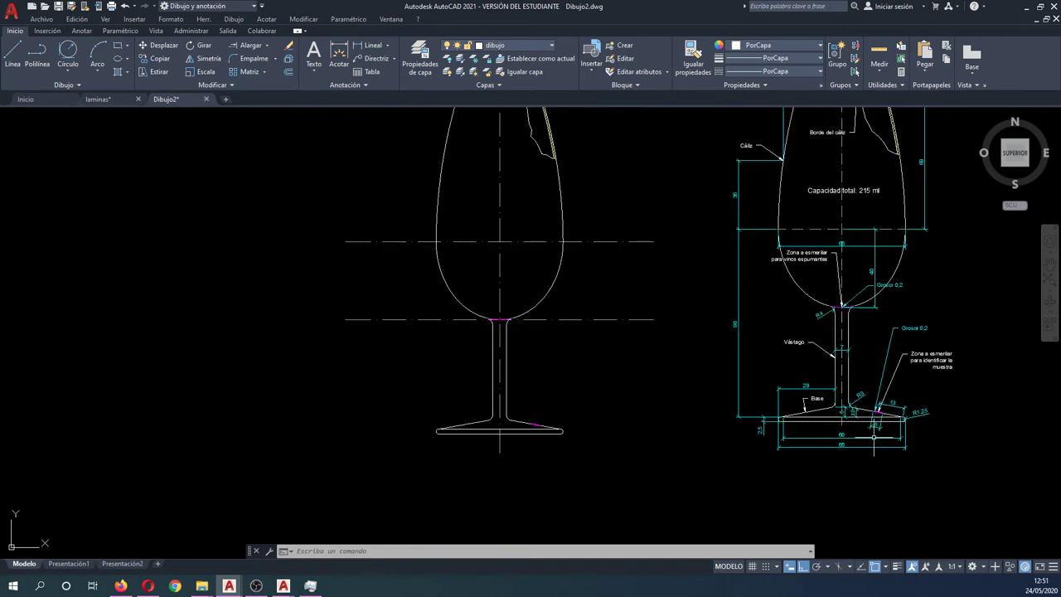
{"action": "scroll", "coordinate": [701, 414], "scroll_direction": "down", "scroll_amount": 2}
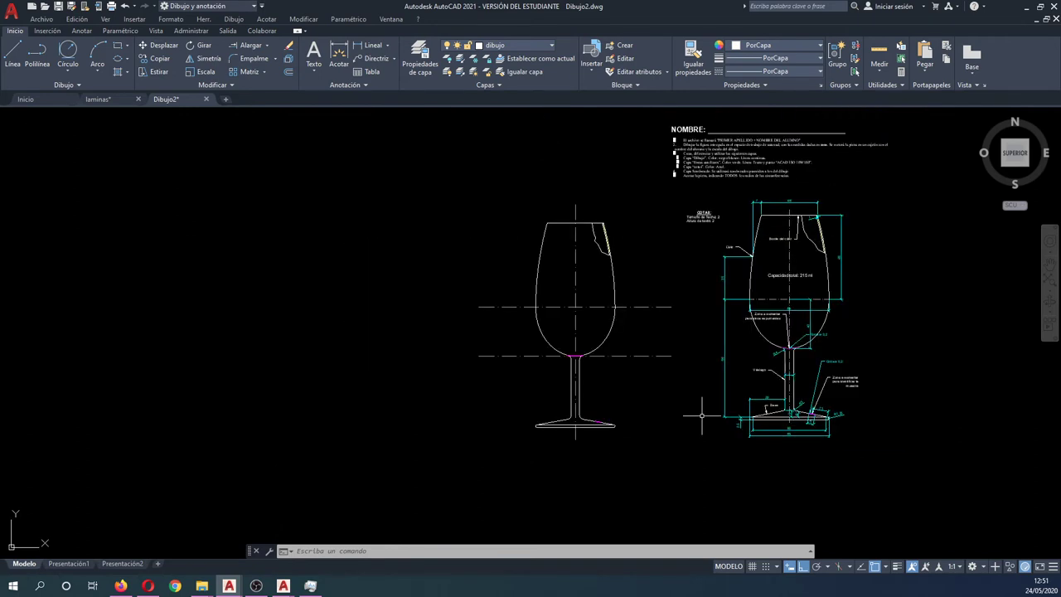
{"action": "scroll", "coordinate": [649, 346], "scroll_direction": "up", "scroll_amount": 2}
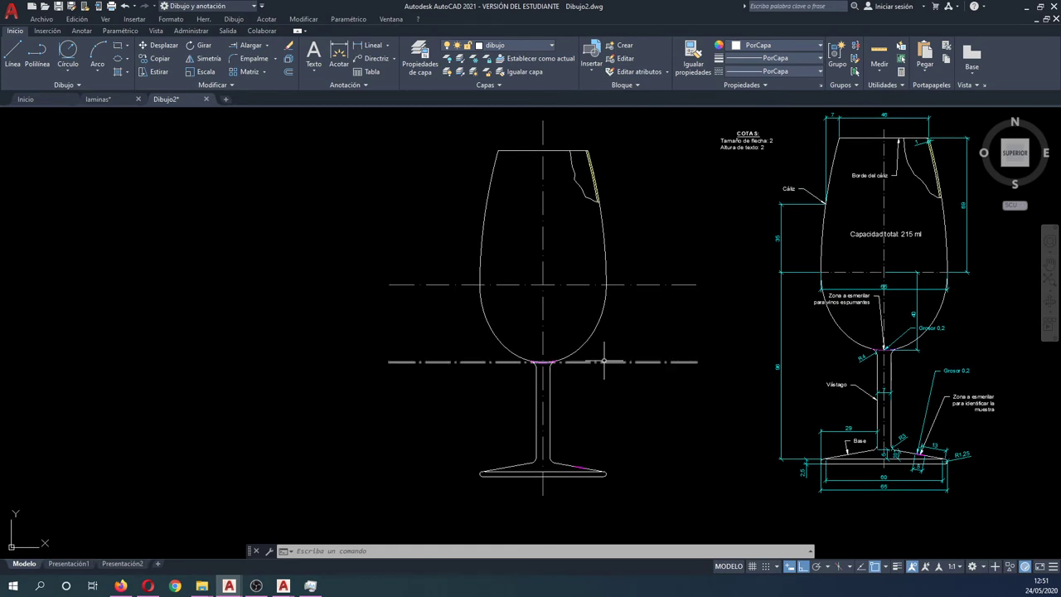
{"action": "scroll", "coordinate": [557, 461], "scroll_direction": "up", "scroll_amount": 4}
{"action": "mouse_move", "coordinate": [547, 461]}
{"action": "middle_mouse_down"}
{"action": "mouse_move", "coordinate": [572, 413]}
{"action": "mouse_move", "coordinate": [511, 403]}
{"action": "middle_mouse_up"}
{"action": "scroll", "coordinate": [512, 390], "scroll_direction": "down", "scroll_amount": 2}
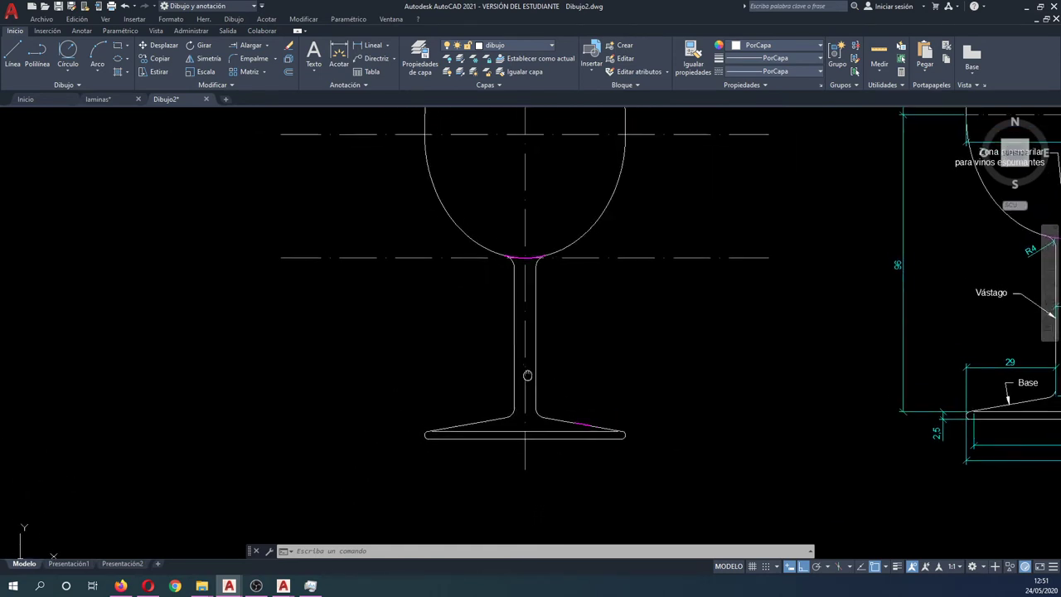
{"action": "scroll", "coordinate": [538, 383], "scroll_direction": "down", "scroll_amount": 2}
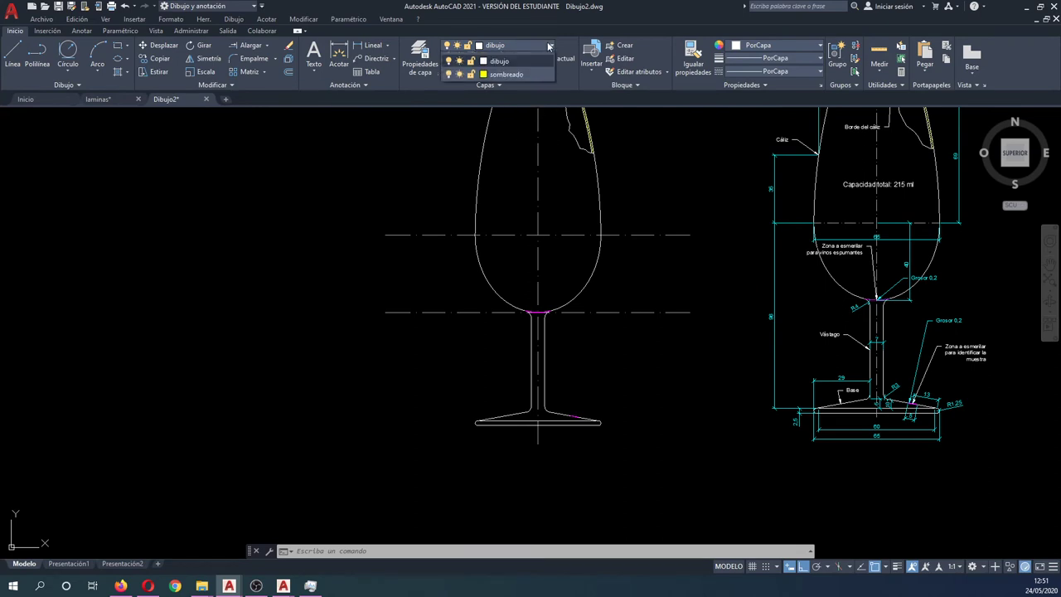
{"action": "left_click", "coordinate": [547, 45]}
{"action": "left_click", "coordinate": [521, 83]}
{"action": "key", "text": "Escape"}
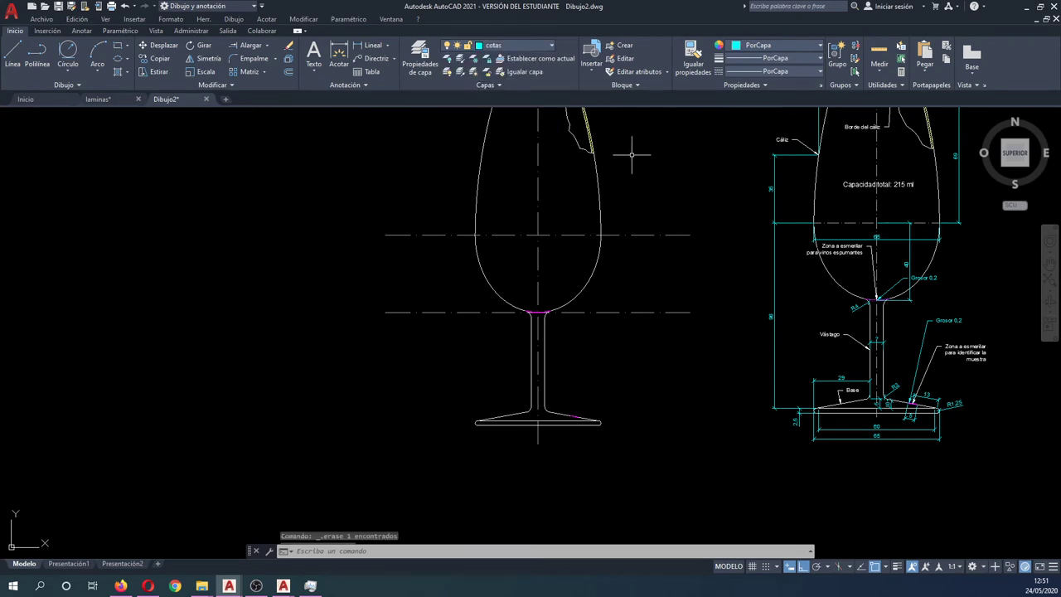
{"action": "key", "text": "Escape"}
{"action": "key", "text": "Escape"}
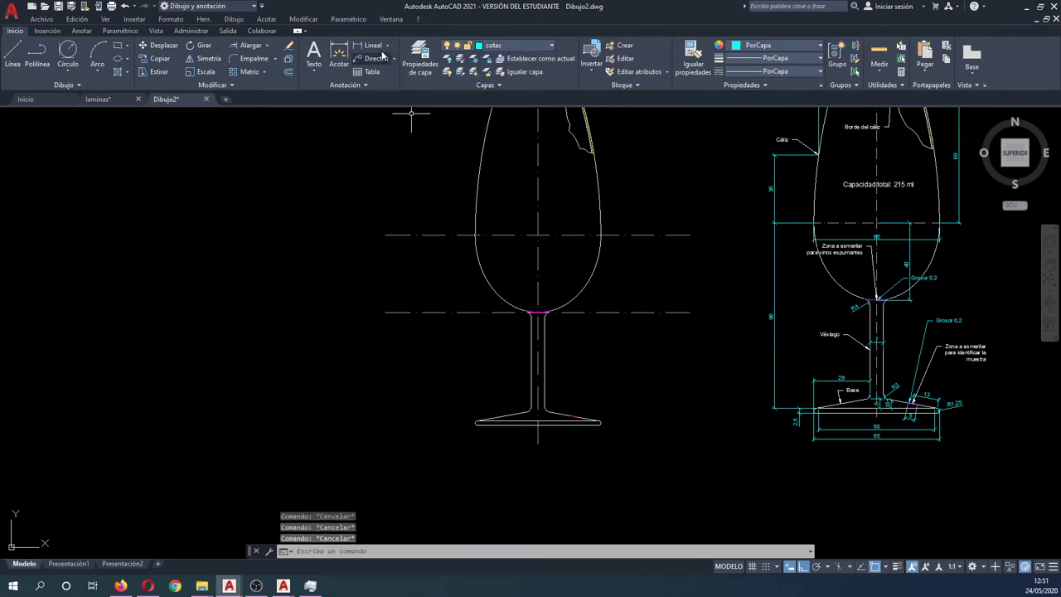
{"action": "left_click", "coordinate": [362, 45]}
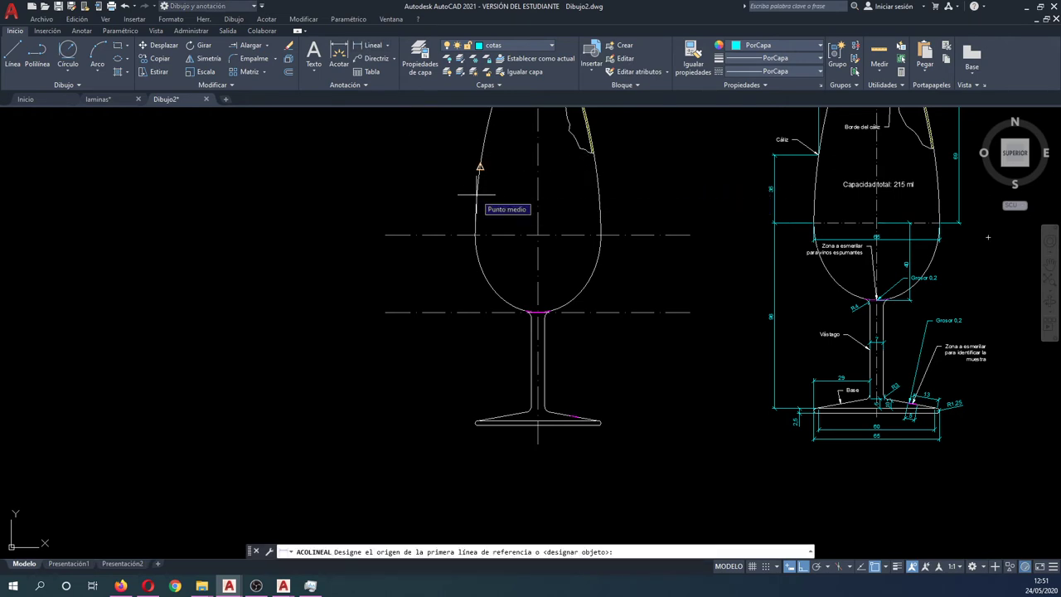
- Copy the vertical centre axis to the left of the bowl with COPIA
{"action": "key", "text": "Escape"}
{"action": "middle_click_drag", "start_coordinate": [555, 241], "coordinate": [608, 342]}
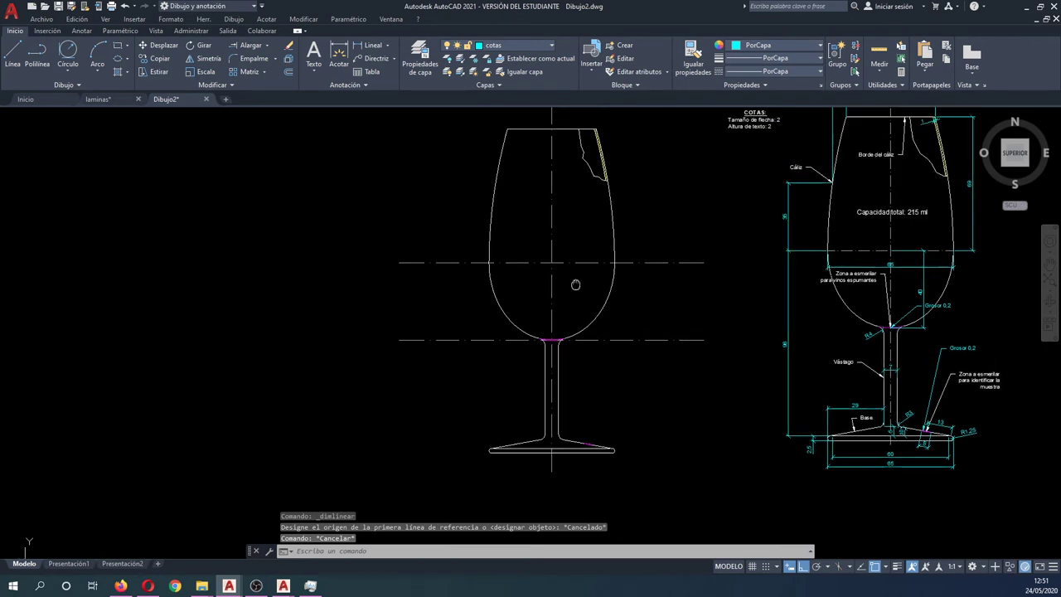
{"action": "scroll", "coordinate": [926, 255], "scroll_direction": "up", "scroll_amount": 2}
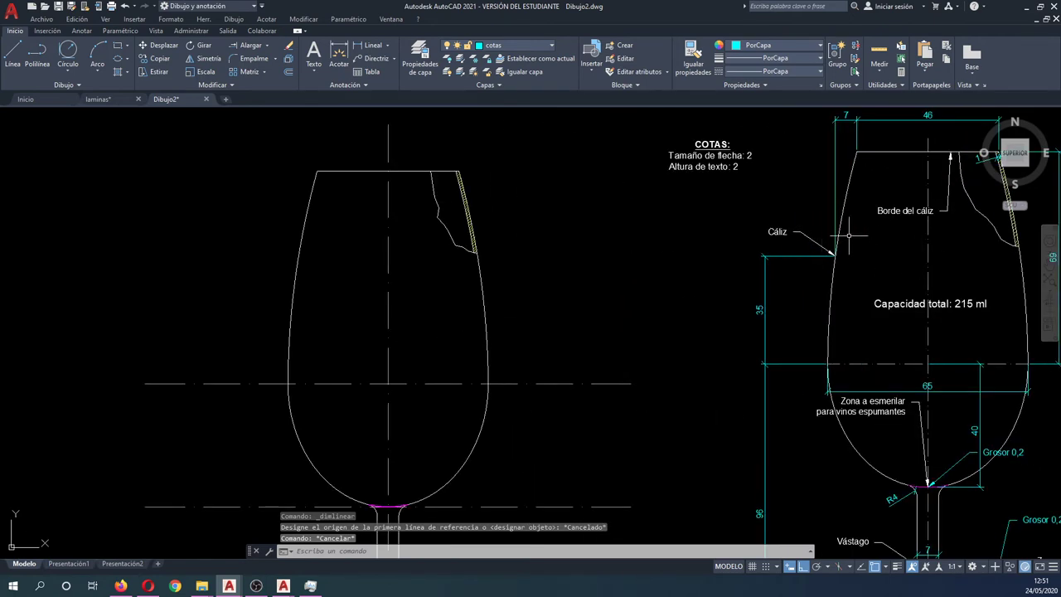
{"action": "key", "text": "Escape"}
{"action": "key", "text": "Escape"}
{"action": "type", "text": "co"}
{"action": "key", "text": "Return"}
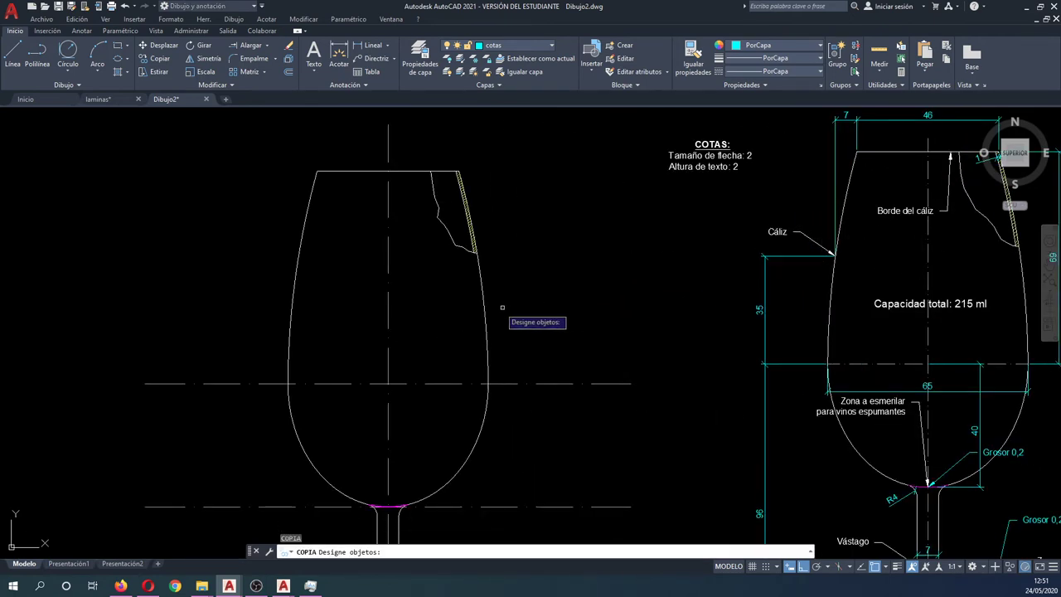
{"action": "left_click", "coordinate": [461, 309]}
{"action": "left_click", "coordinate": [365, 253]}
{"action": "key", "text": "Return"}
{"action": "left_click", "coordinate": [365, 300]}
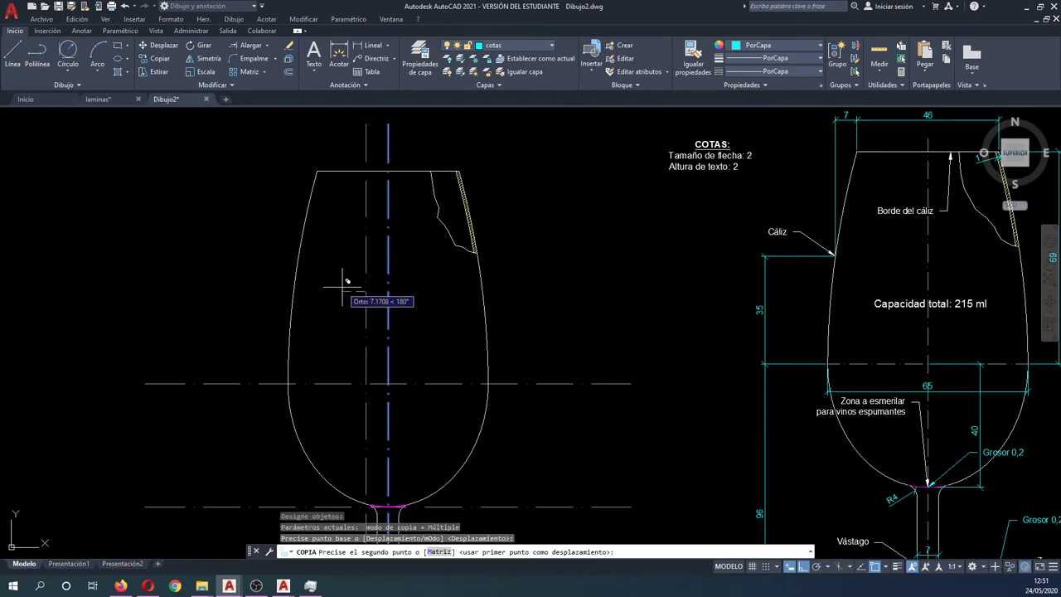
{"action": "key", "text": "Escape"}
{"action": "key", "text": "Return"}
{"action": "left_click", "coordinate": [405, 213]}
{"action": "left_click", "coordinate": [372, 193]}
{"action": "key", "text": "Return"}
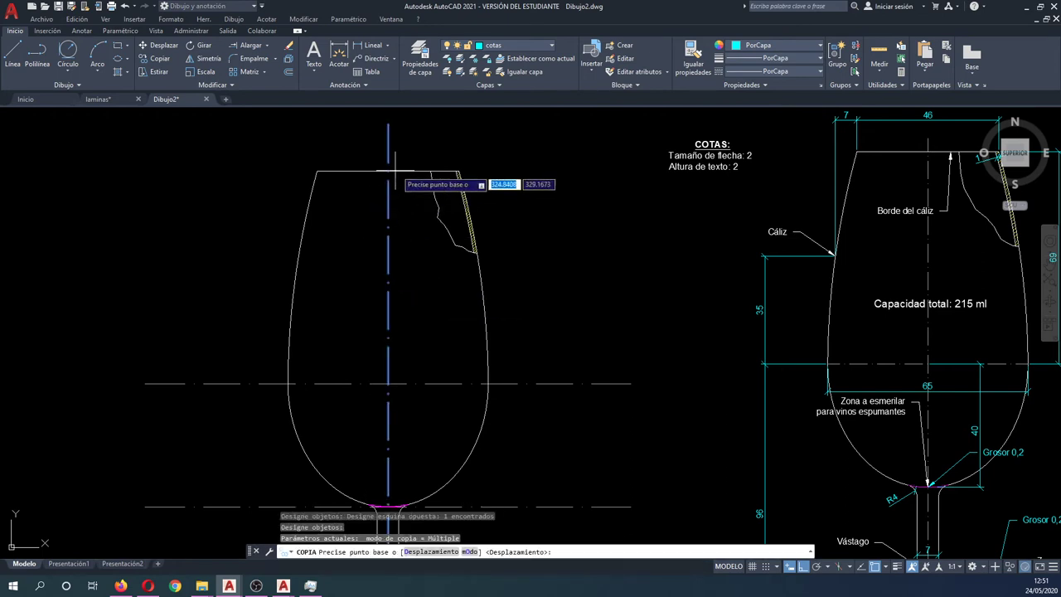
{"action": "left_click", "coordinate": [388, 170]}
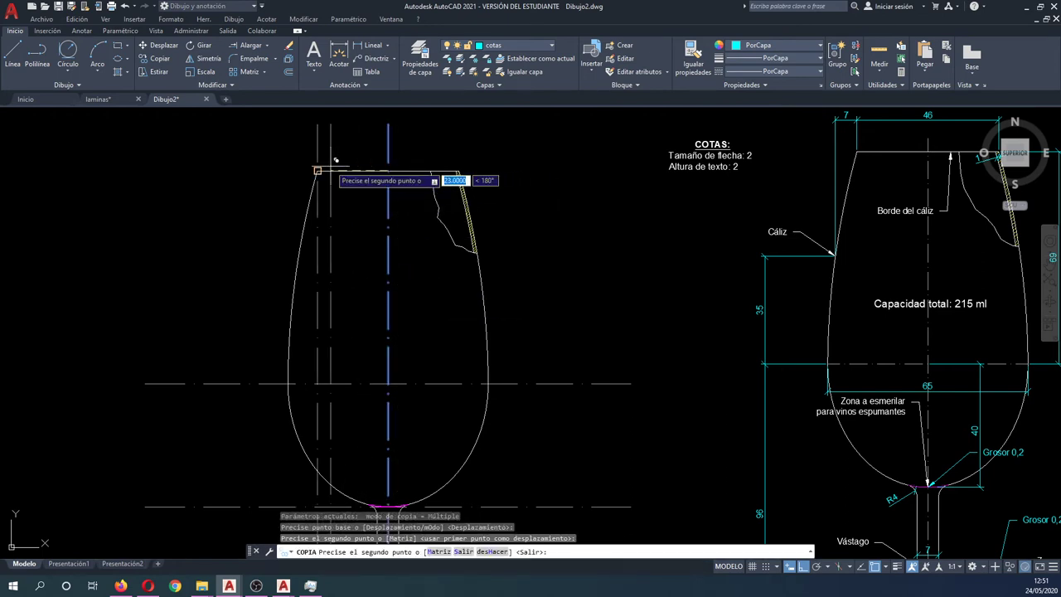
{"action": "key", "text": "Escape"}
- Move the axis copy 7 units further left
{"action": "key", "text": "Return"}
{"action": "left_click", "coordinate": [308, 128]}
{"action": "left_click", "coordinate": [348, 153]}
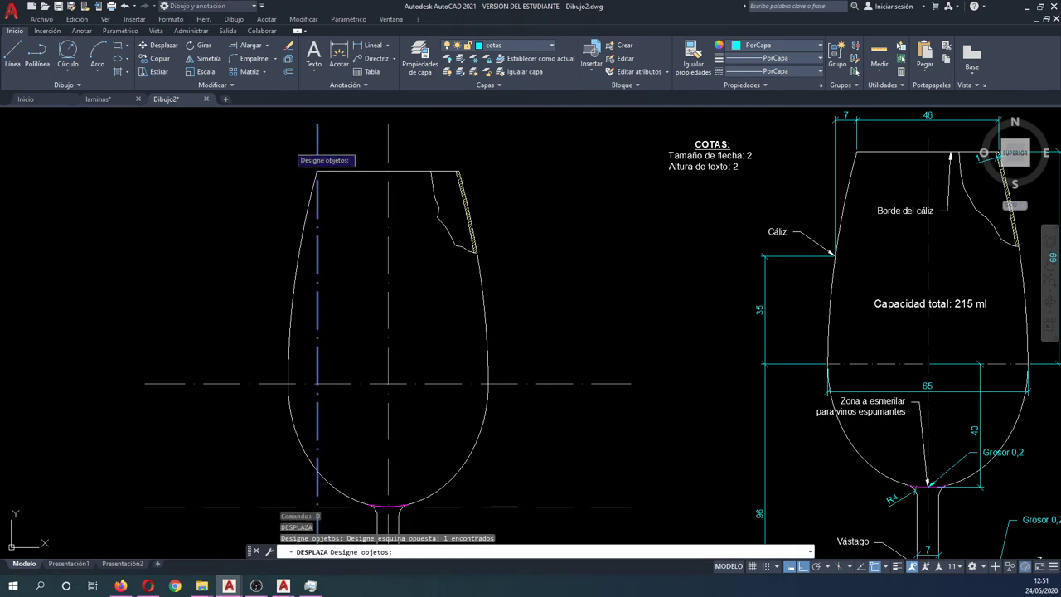
{"action": "key", "text": "Return"}
{"action": "left_click", "coordinate": [318, 133]}
{"action": "type", "text": "7"}
{"action": "key", "text": "Return"}
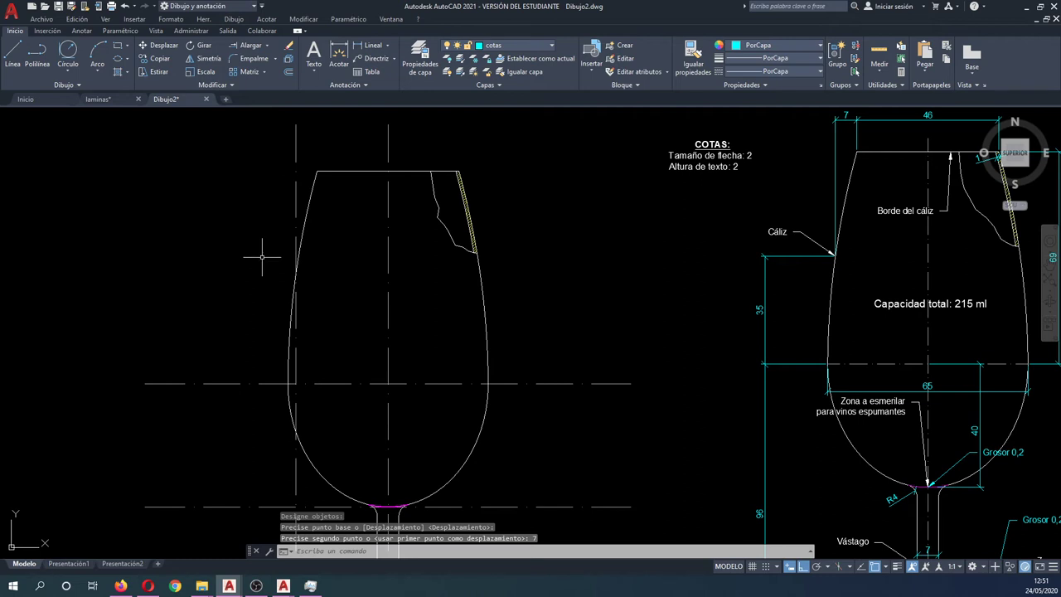
- Start a trial linear dimension on the bowl, then cancel it
{"action": "left_click", "coordinate": [368, 47]}
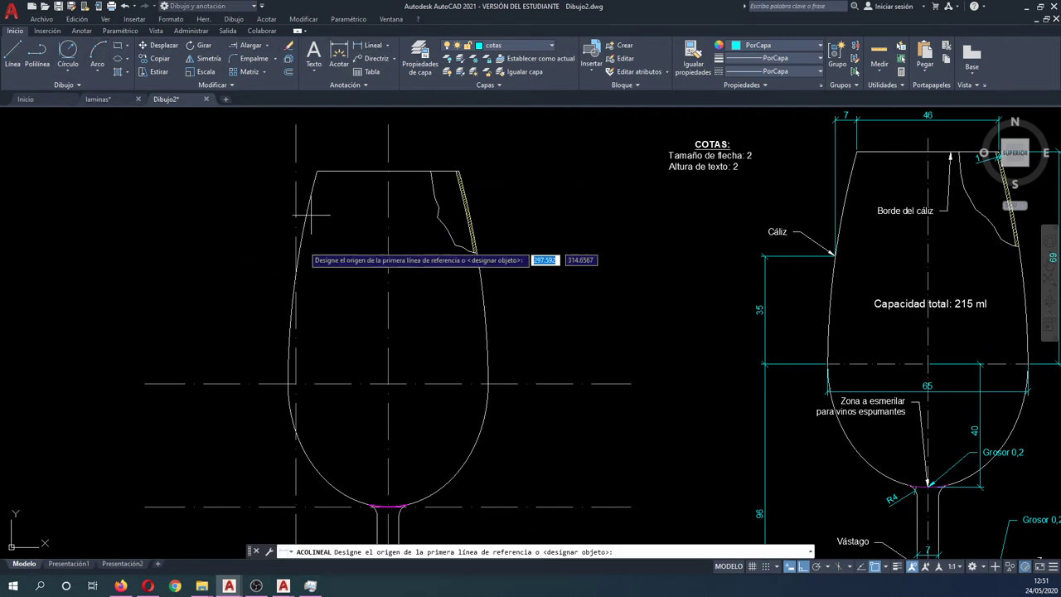
{"action": "left_click", "coordinate": [285, 280]}
{"action": "left_click", "coordinate": [290, 382]}
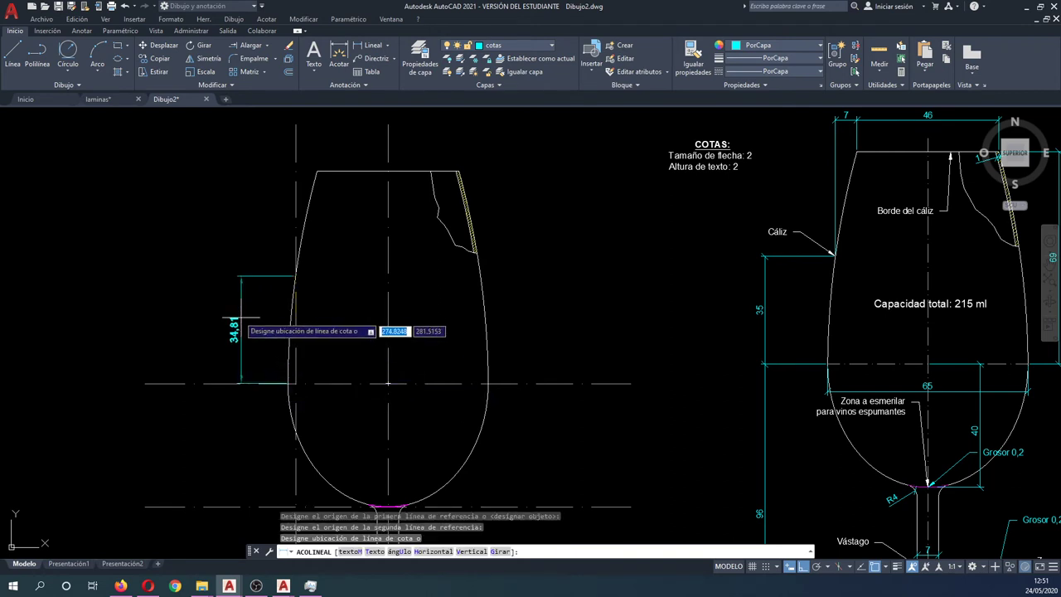
{"action": "key", "text": "Escape"}
{"action": "scroll", "coordinate": [286, 263], "scroll_direction": "up", "scroll_amount": 4}
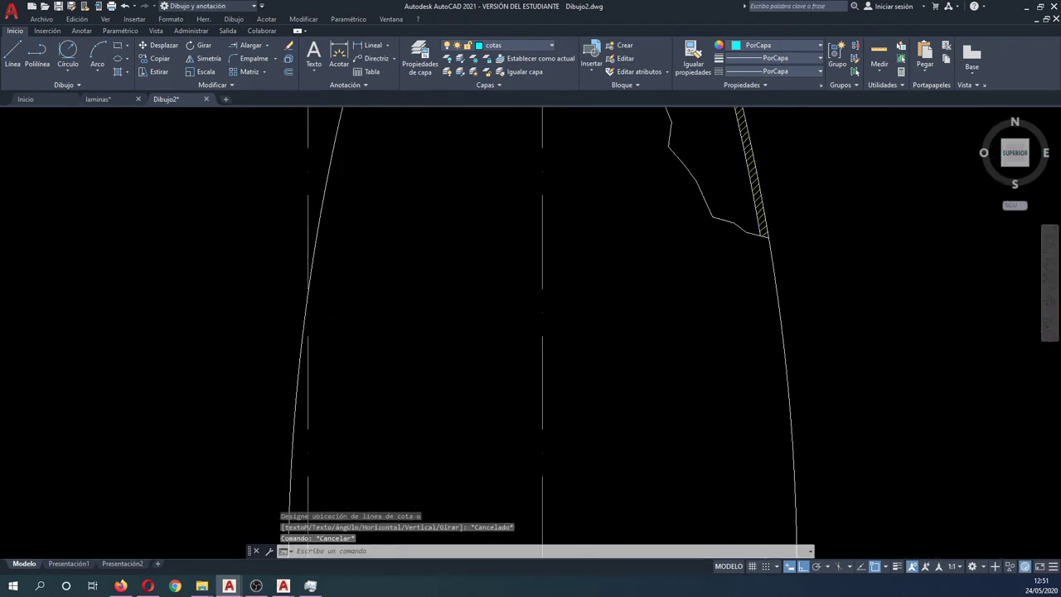
{"action": "scroll", "coordinate": [286, 266], "scroll_direction": "down", "scroll_amount": 4}
- Copy the horizontal axis line 35 units upward across the bowl, then regenerate the display
{"action": "type", "text": "co"}
{"action": "key", "text": "Return"}
{"action": "left_click", "coordinate": [240, 381]}
{"action": "key", "text": "Return"}
{"action": "left_click", "coordinate": [237, 363]}
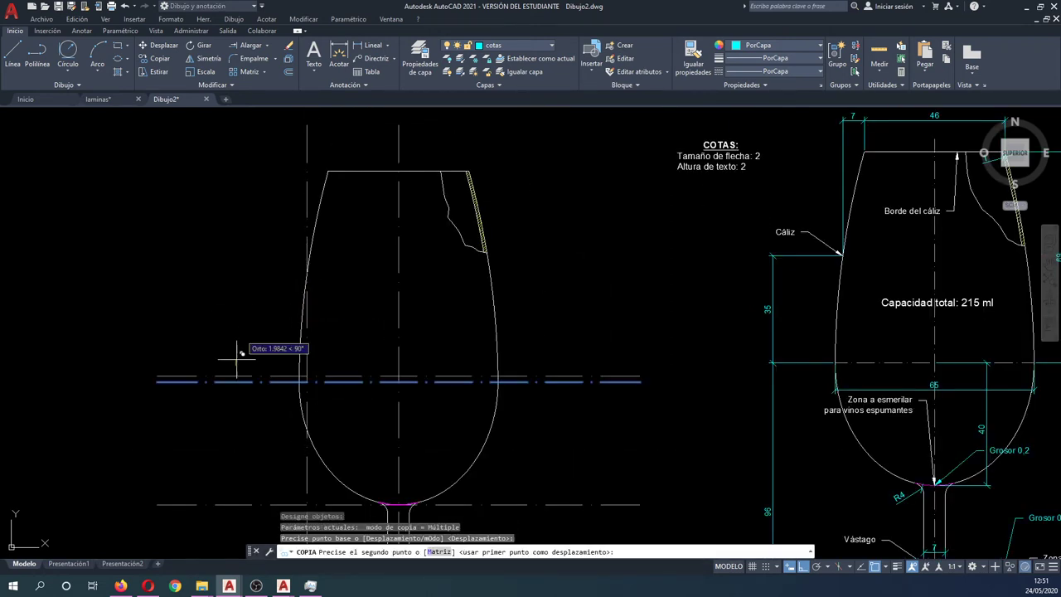
{"action": "type", "text": "35"}
{"action": "key", "text": "Return"}
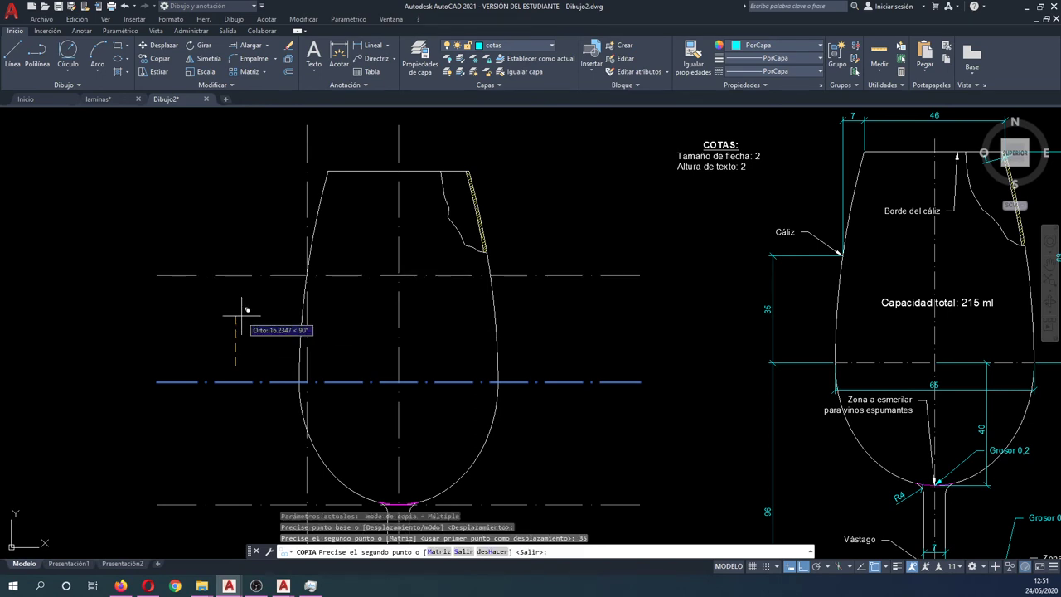
{"action": "key", "text": "Escape"}
{"action": "key", "text": "Escape"}
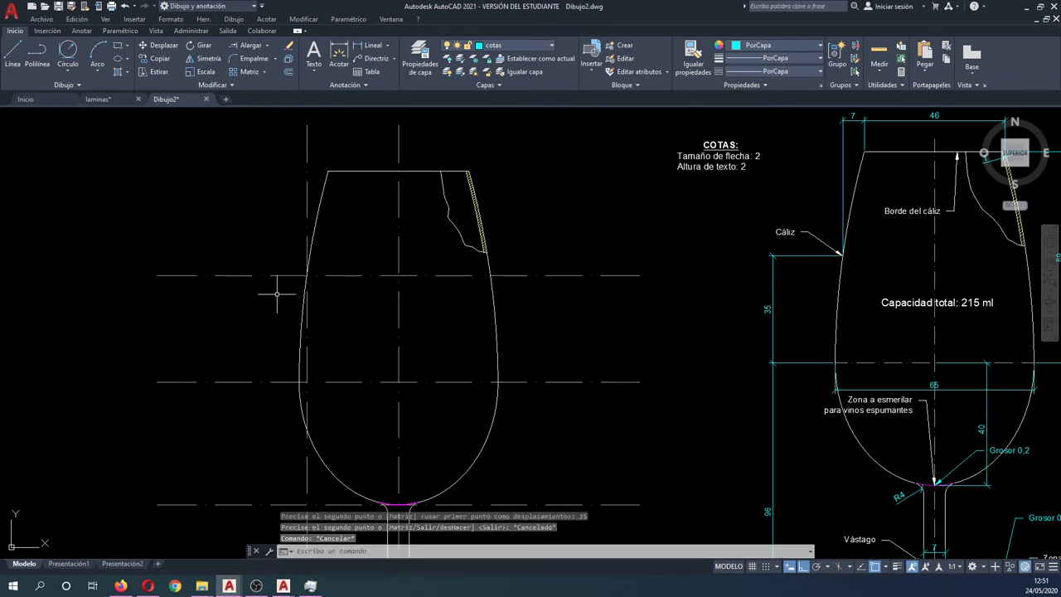
{"action": "type", "text": "regen"}
{"action": "key", "text": "Return"}
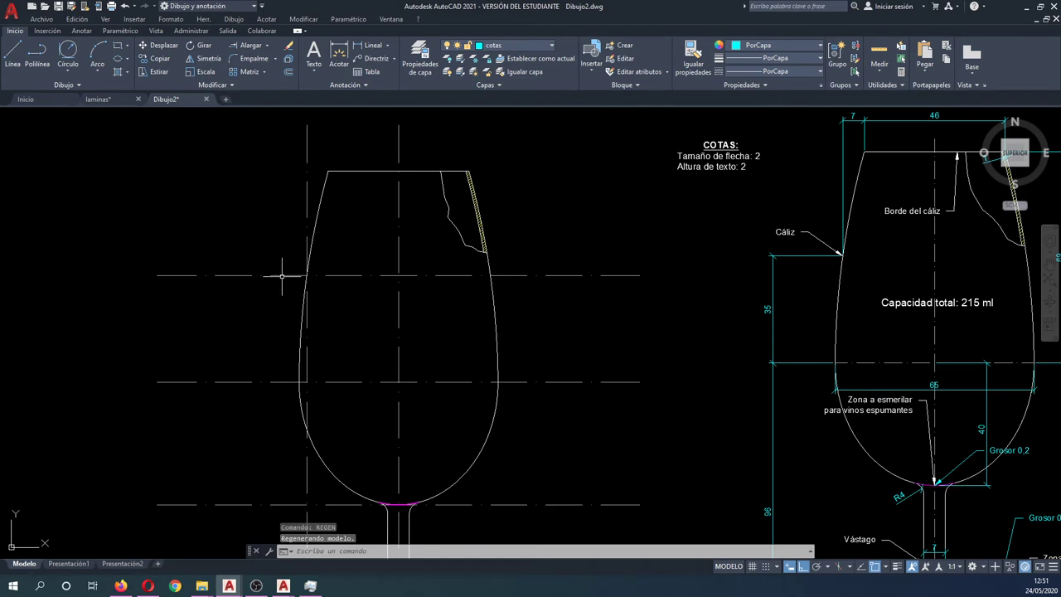
{"action": "scroll", "coordinate": [284, 277], "scroll_direction": "up", "scroll_amount": 4}
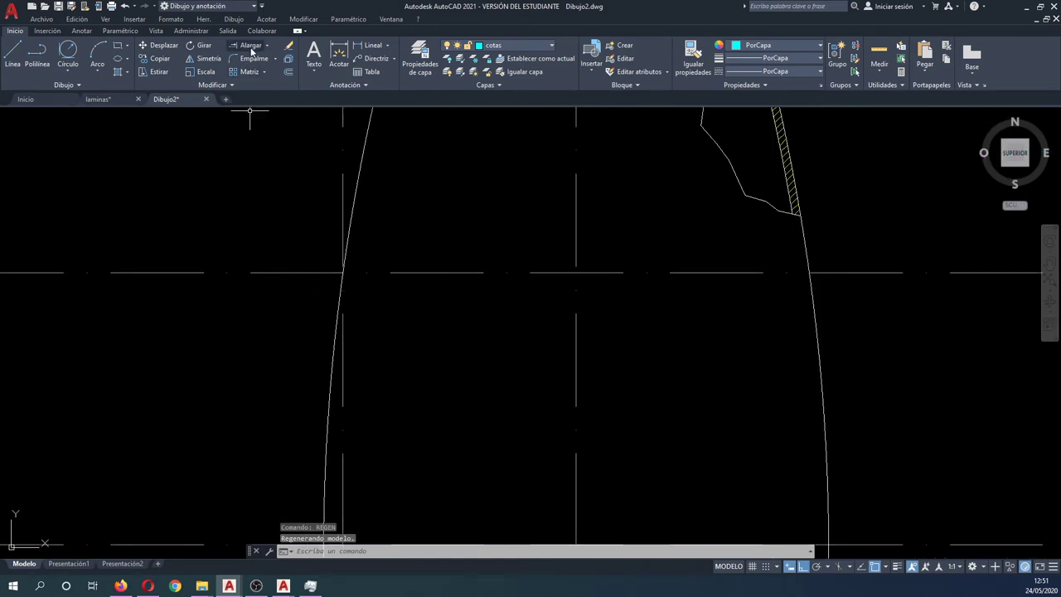
- Attempt a linear dimension on the bowl's left side and cancel the mis-measured result
{"action": "left_click", "coordinate": [339, 58]}
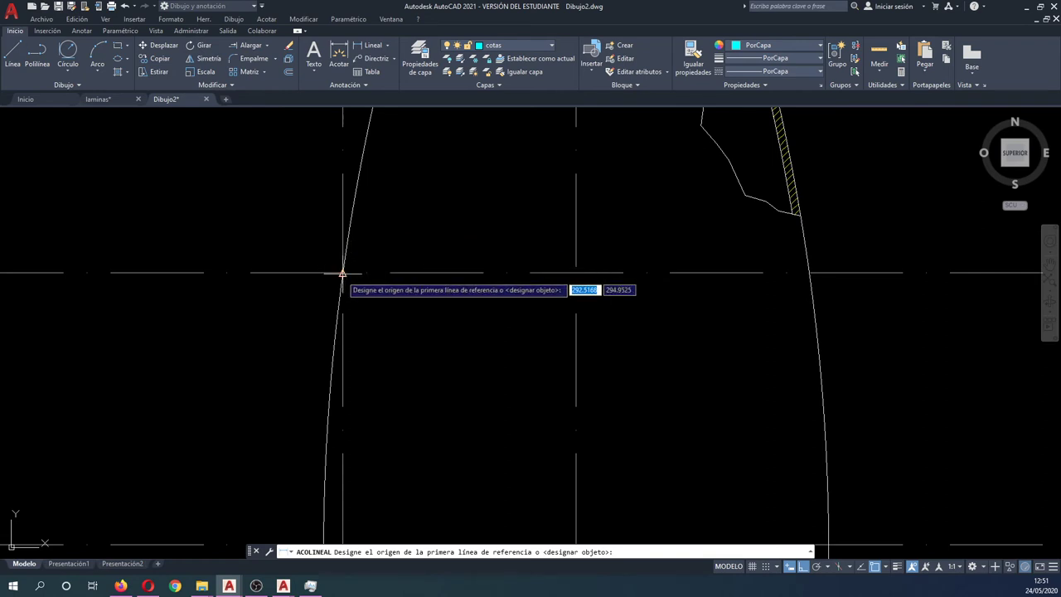
{"action": "left_click", "coordinate": [343, 271]}
{"action": "scroll", "coordinate": [343, 274], "scroll_direction": "down", "scroll_amount": 4}
{"action": "scroll", "coordinate": [348, 207], "scroll_direction": "down", "scroll_amount": 3}
{"action": "scroll", "coordinate": [348, 249], "scroll_direction": "up", "scroll_amount": 5}
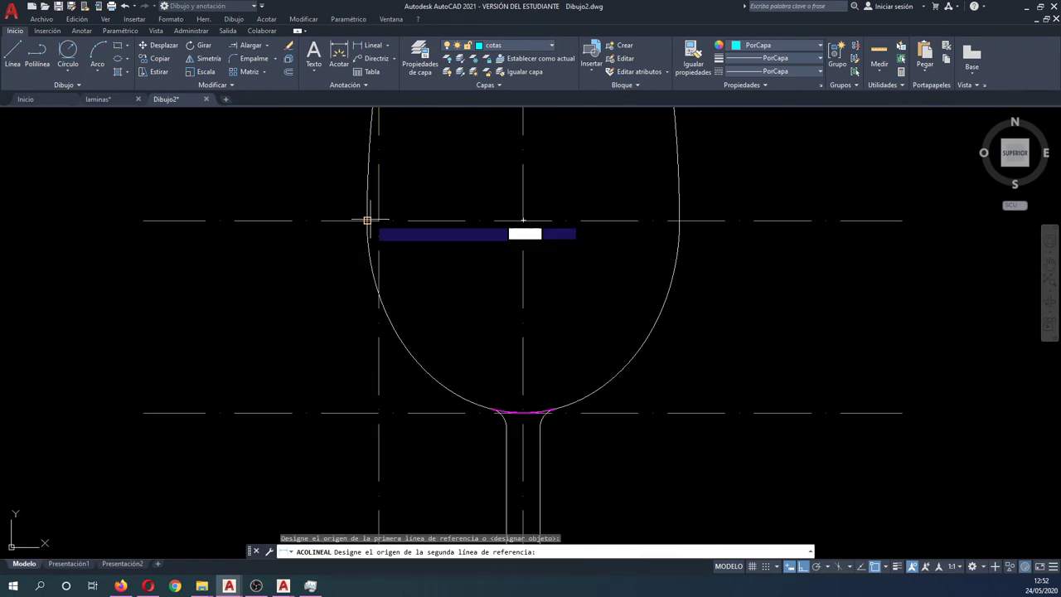
{"action": "left_click", "coordinate": [364, 220]}
{"action": "key", "text": "Escape"}
- Dimension the bowl's left-side height as 35, placed to the left of the bowl
{"action": "key", "text": "Return"}
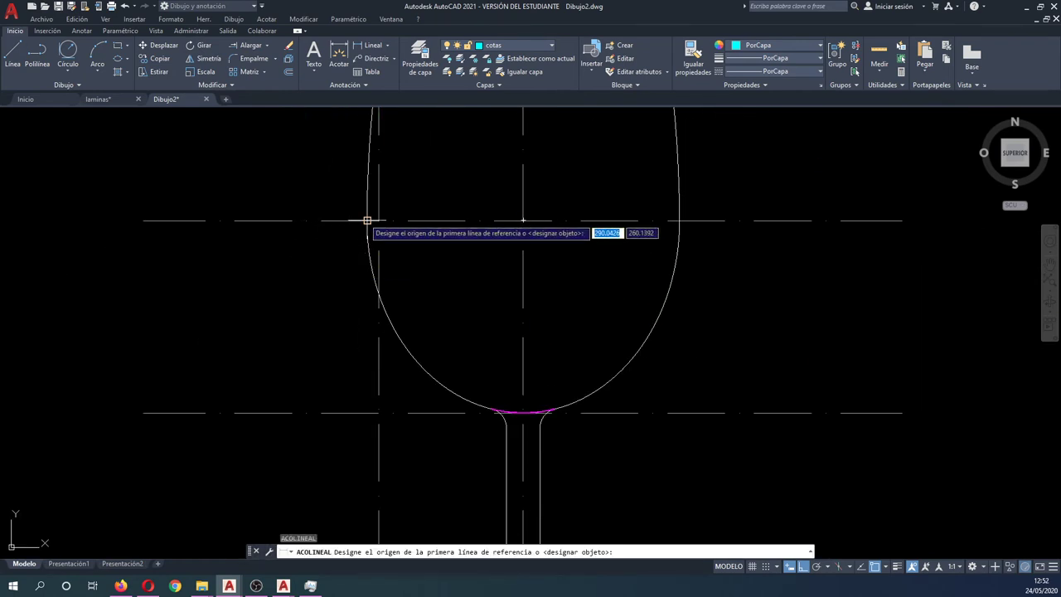
{"action": "left_click", "coordinate": [367, 220]}
{"action": "scroll", "coordinate": [362, 249], "scroll_direction": "down", "scroll_amount": 3}
{"action": "scroll", "coordinate": [365, 178], "scroll_direction": "up", "scroll_amount": 5}
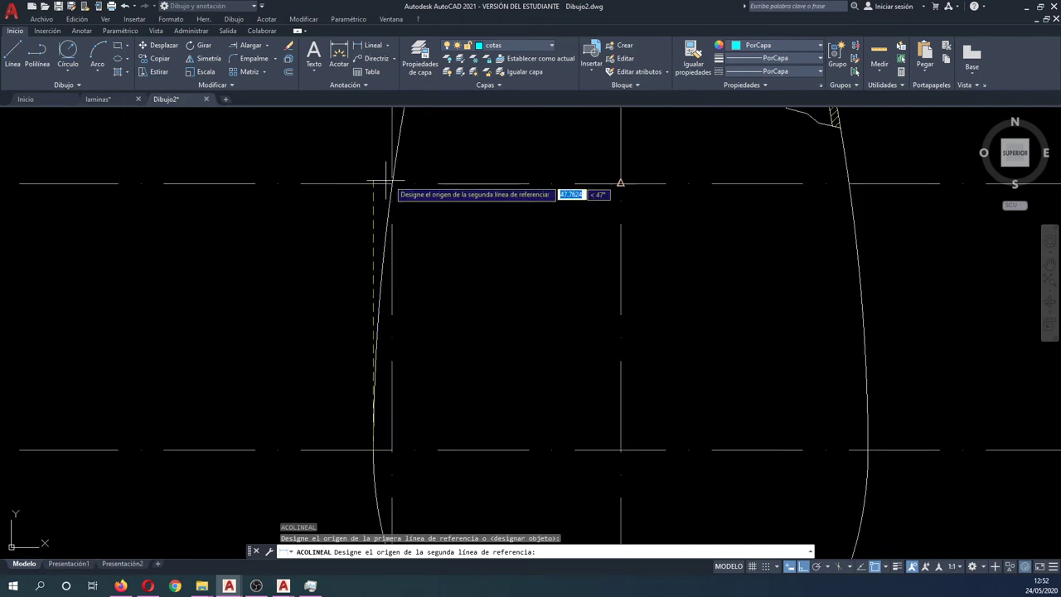
{"action": "left_click", "coordinate": [392, 183]}
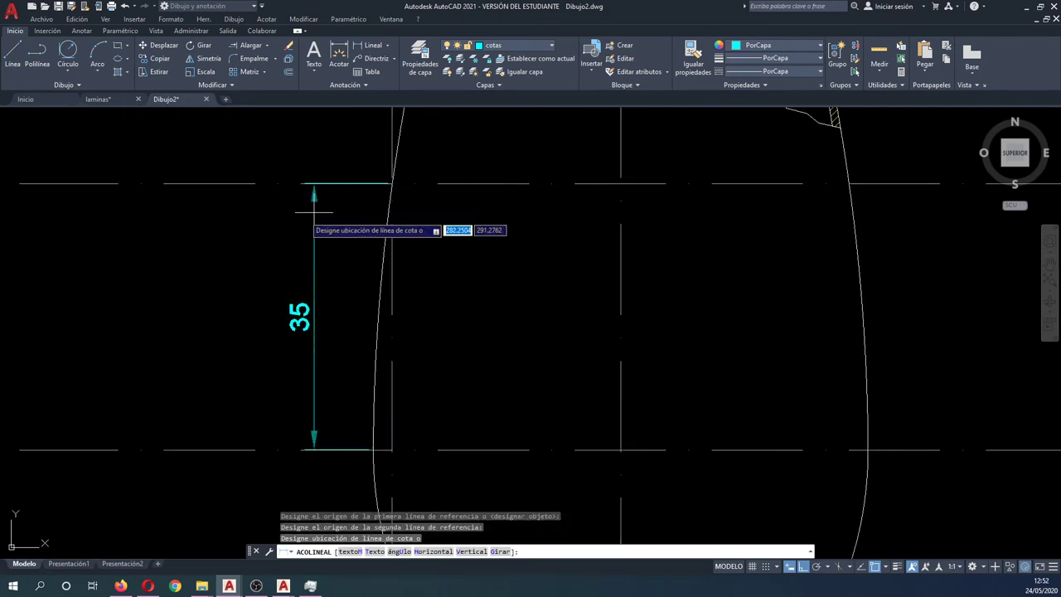
{"action": "left_click", "coordinate": [199, 252]}
{"action": "key", "text": "Escape"}
- Erase the upper horizontal and the vertical construction lines
{"action": "left_click", "coordinate": [279, 196]}
{"action": "key", "text": "Escape"}
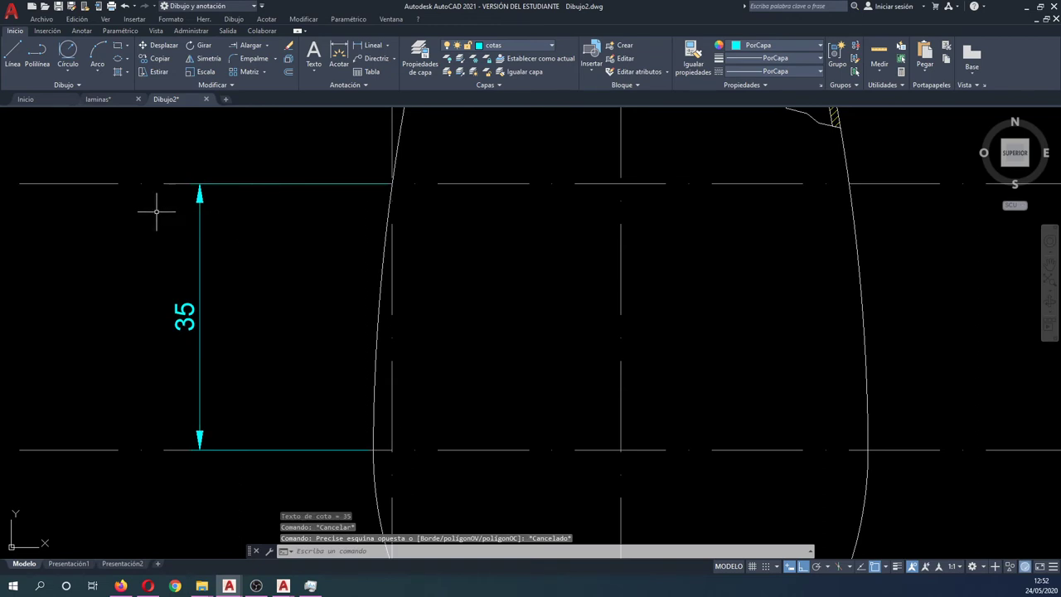
{"action": "left_click", "coordinate": [157, 208]}
{"action": "left_click", "coordinate": [93, 180]}
{"action": "left_click", "coordinate": [386, 381]}
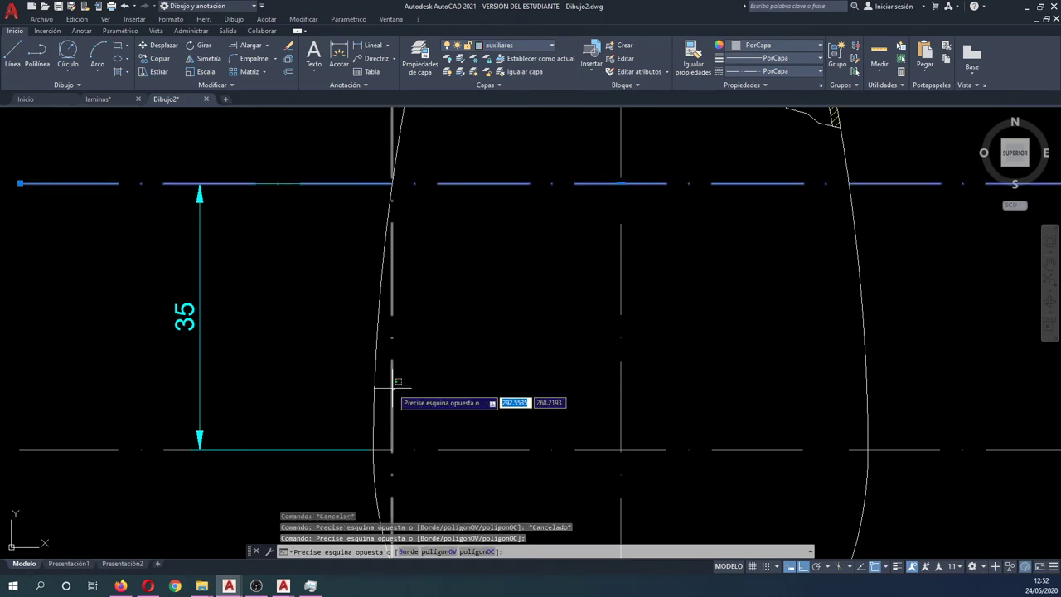
{"action": "left_click", "coordinate": [388, 385]}
{"action": "key", "text": "Delete"}
{"action": "scroll", "coordinate": [435, 398], "scroll_direction": "down", "scroll_amount": 3}
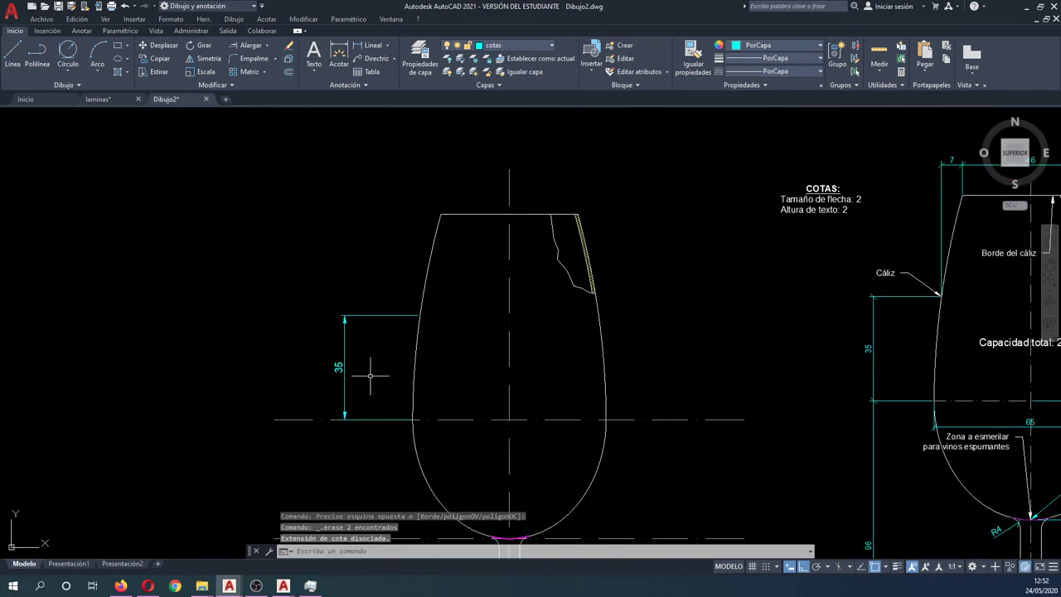
{"action": "middle_click_drag", "start_coordinate": [370, 376], "coordinate": [369, 375]}
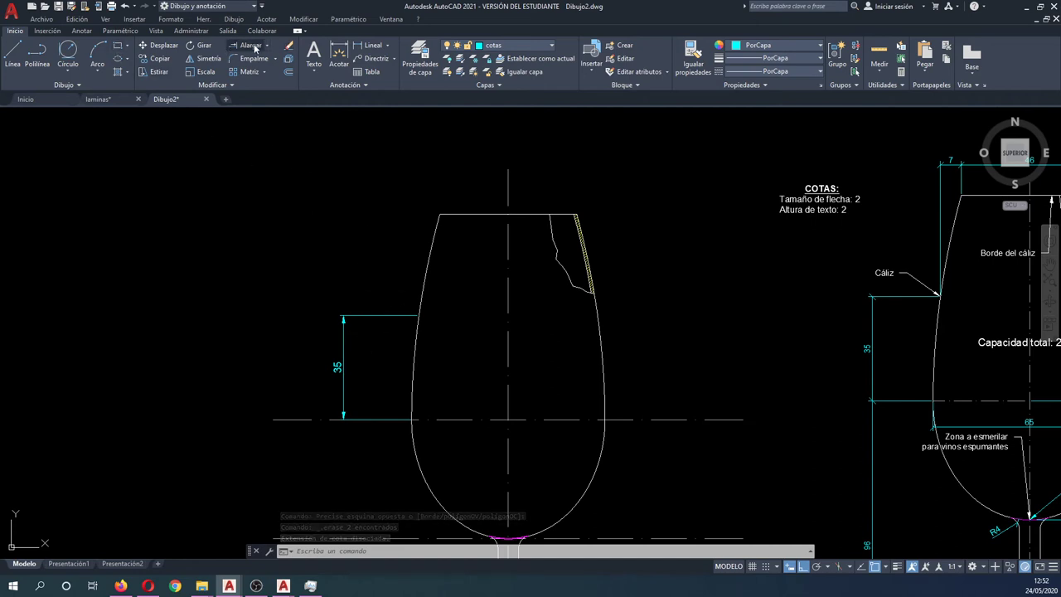
- Restore the erased construction lines and add the 7 dimension above the rim's top-left corner
{"action": "key", "text": "ctrl+z"}
{"action": "key", "text": "ctrl+z"}
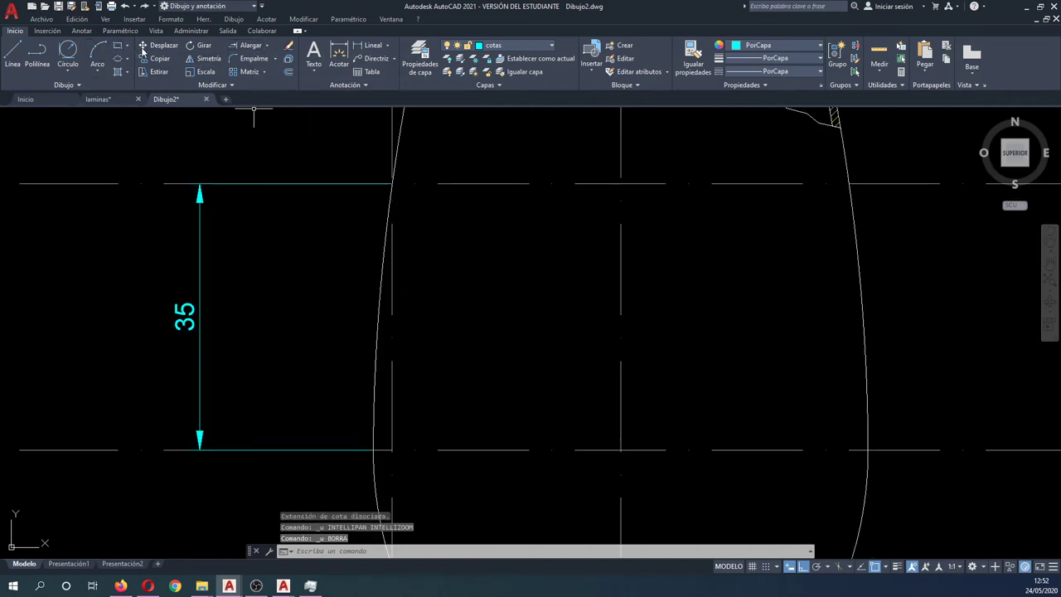
{"action": "left_click", "coordinate": [367, 44]}
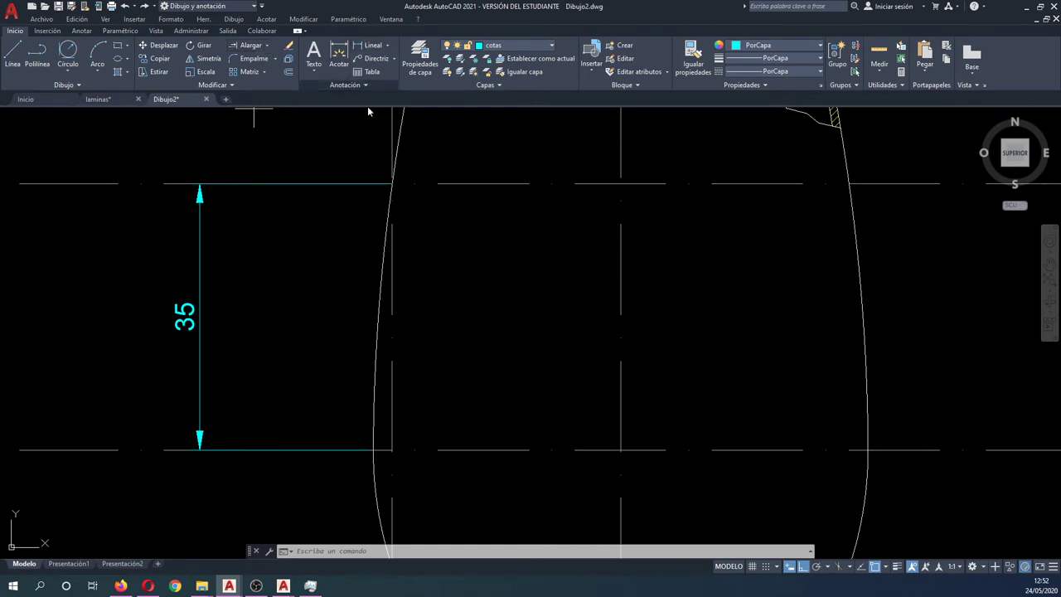
{"action": "left_click", "coordinate": [391, 182]}
{"action": "scroll", "coordinate": [378, 177], "scroll_direction": "down", "scroll_amount": 5}
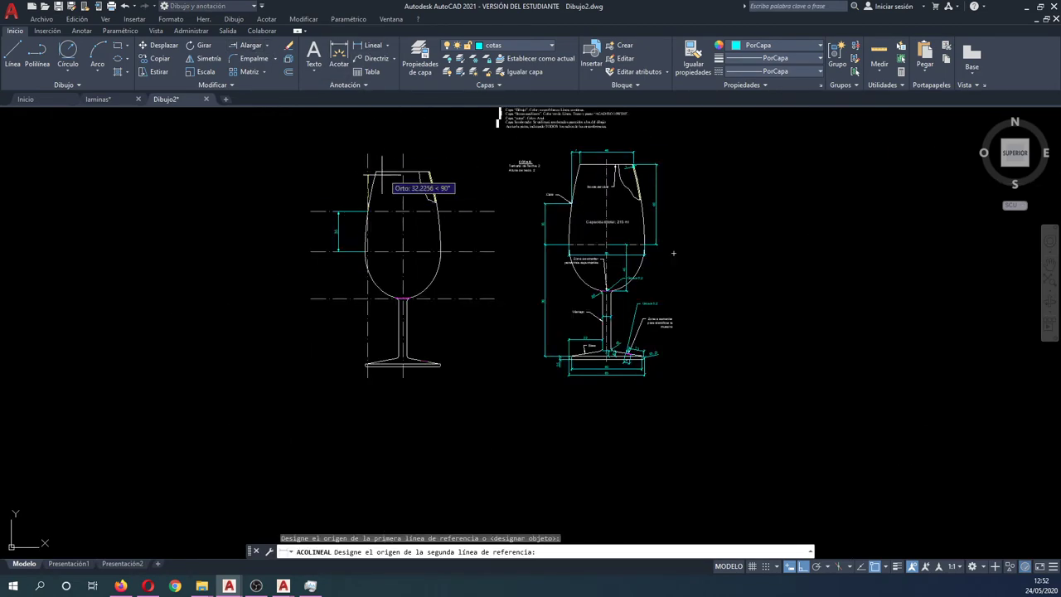
{"action": "left_click", "coordinate": [375, 171]}
{"action": "scroll", "coordinate": [375, 172], "scroll_direction": "up", "scroll_amount": 2}
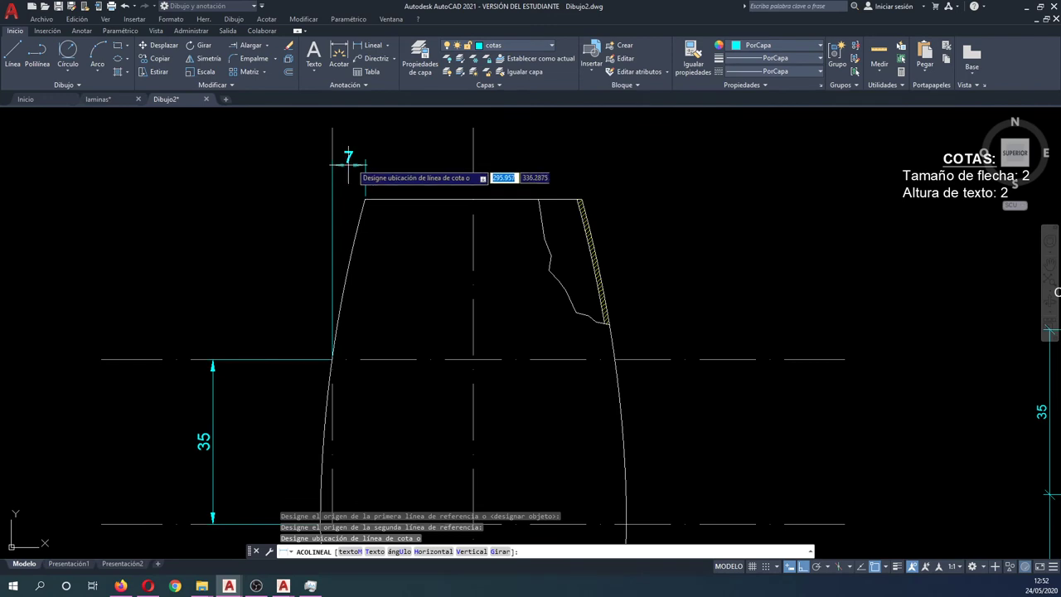
{"action": "left_click", "coordinate": [340, 166]}
- Erase the vertical and horizontal centre construction lines and pan to show both glasses
{"action": "left_click", "coordinate": [346, 130]}
{"action": "left_click", "coordinate": [314, 136]}
{"action": "left_click", "coordinate": [130, 370]}
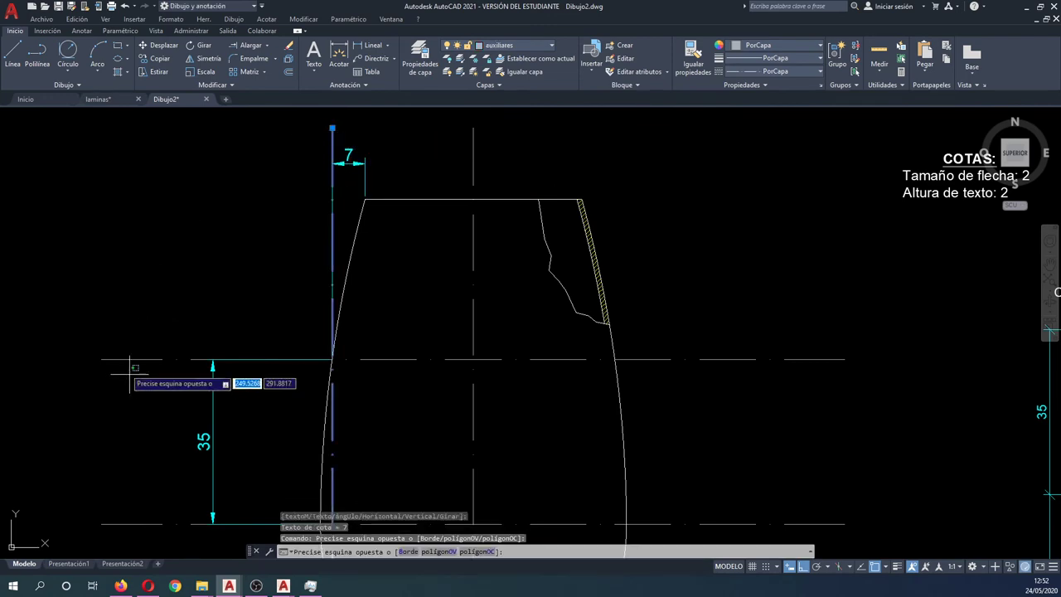
{"action": "left_click", "coordinate": [119, 359]}
{"action": "key", "text": "Delete"}
{"action": "scroll", "coordinate": [119, 355], "scroll_direction": "down", "scroll_amount": 3}
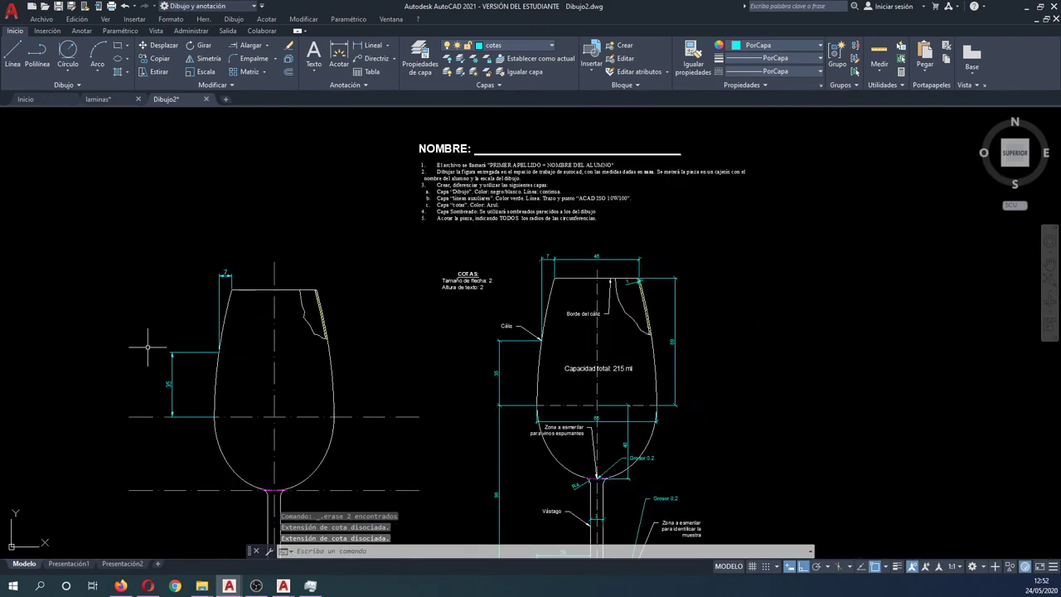
{"action": "scroll", "coordinate": [208, 304], "scroll_direction": "down", "scroll_amount": 2}
{"action": "scroll", "coordinate": [203, 303], "scroll_direction": "up", "scroll_amount": 4}
{"action": "middle_click_drag", "start_coordinate": [184, 282], "coordinate": [223, 287]}
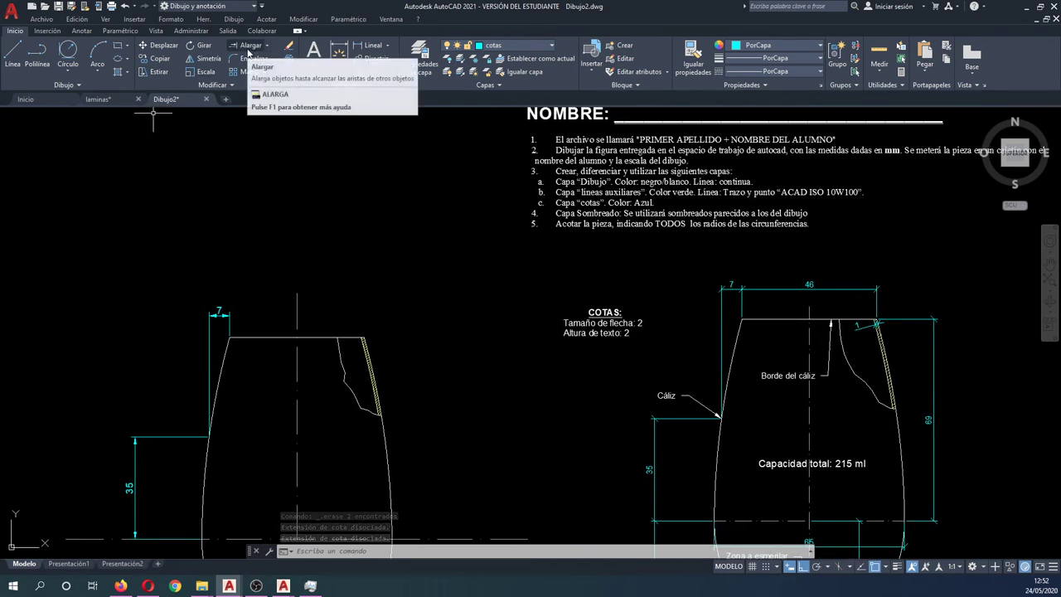
- Dimension the rim width between its top corners as 46, placed above the rim
{"action": "left_click", "coordinate": [338, 51]}
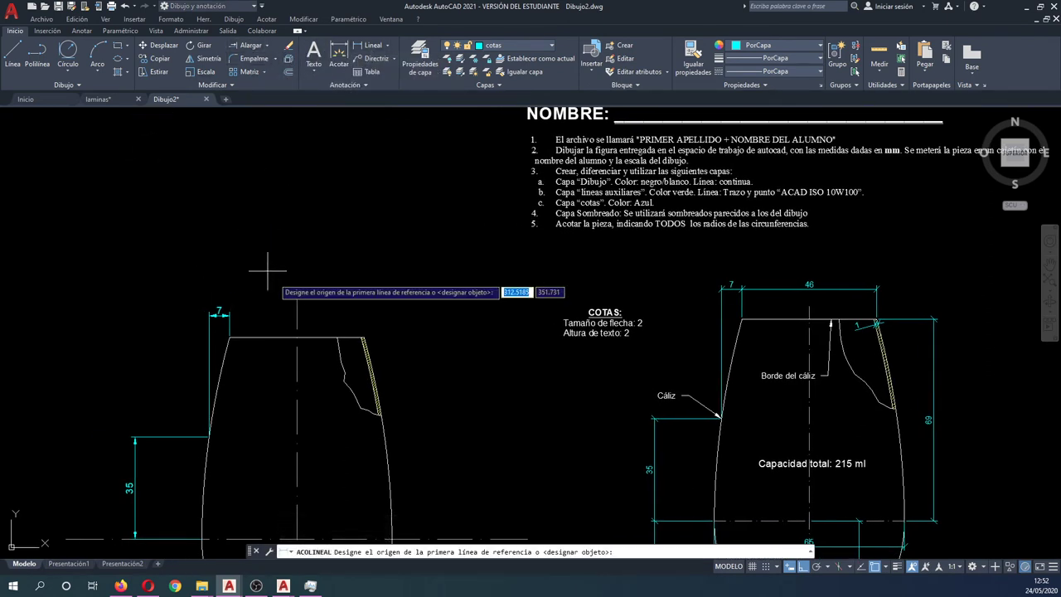
{"action": "left_click", "coordinate": [362, 337]}
{"action": "left_click", "coordinate": [230, 338]}
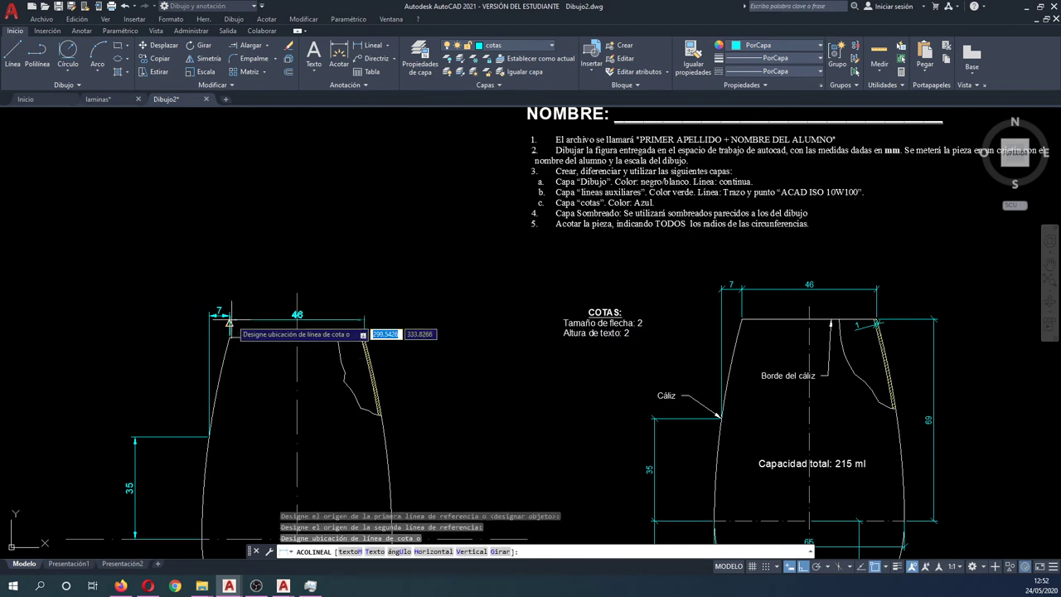
{"action": "left_click", "coordinate": [231, 315]}
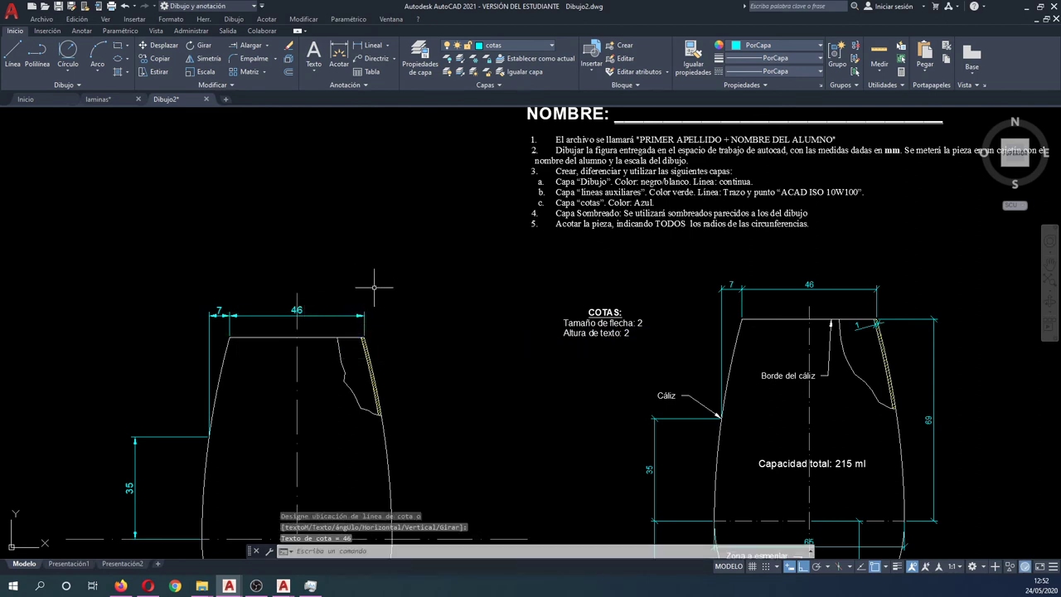
- Dimension the bowl's right side from rim to widest-part line as 69
{"action": "key", "text": "Return"}
{"action": "scroll", "coordinate": [365, 333], "scroll_direction": "up", "scroll_amount": 6}
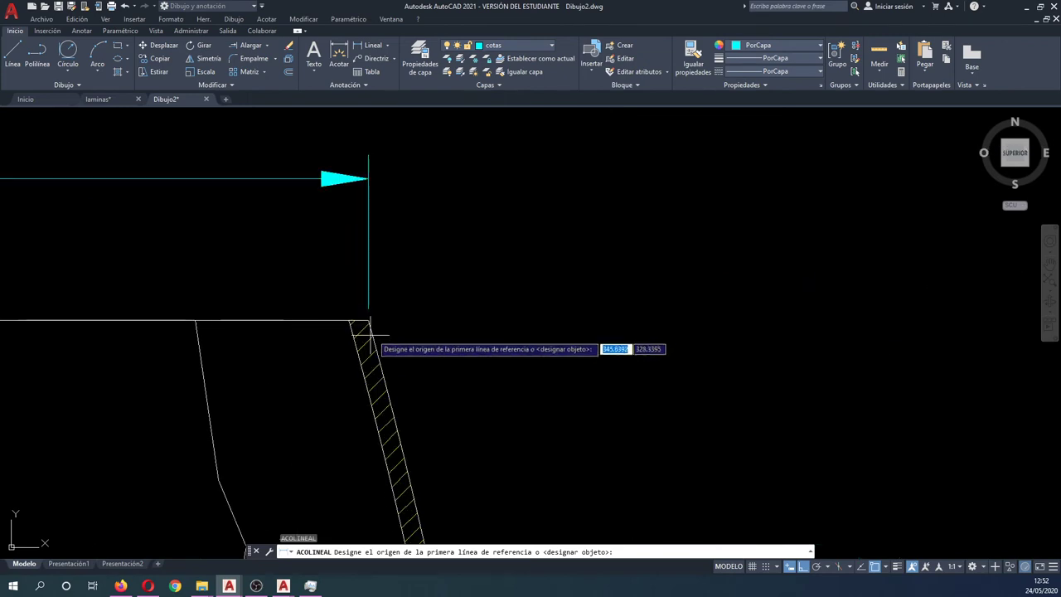
{"action": "left_click", "coordinate": [369, 321]}
{"action": "scroll", "coordinate": [369, 321], "scroll_direction": "down", "scroll_amount": 5}
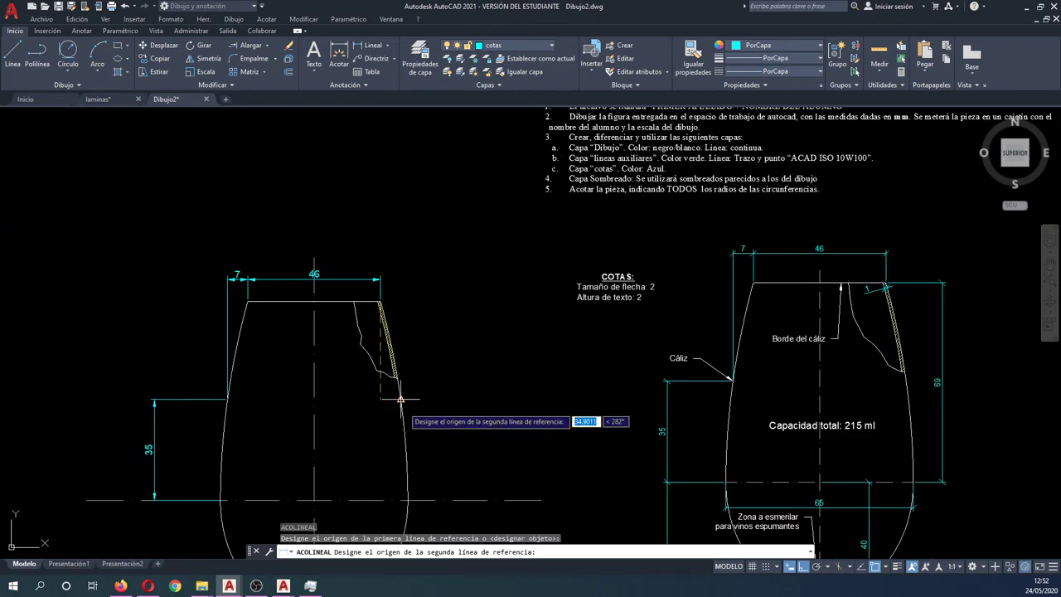
{"action": "scroll", "coordinate": [431, 408], "scroll_direction": "down", "scroll_amount": 1}
{"action": "left_click", "coordinate": [407, 451]}
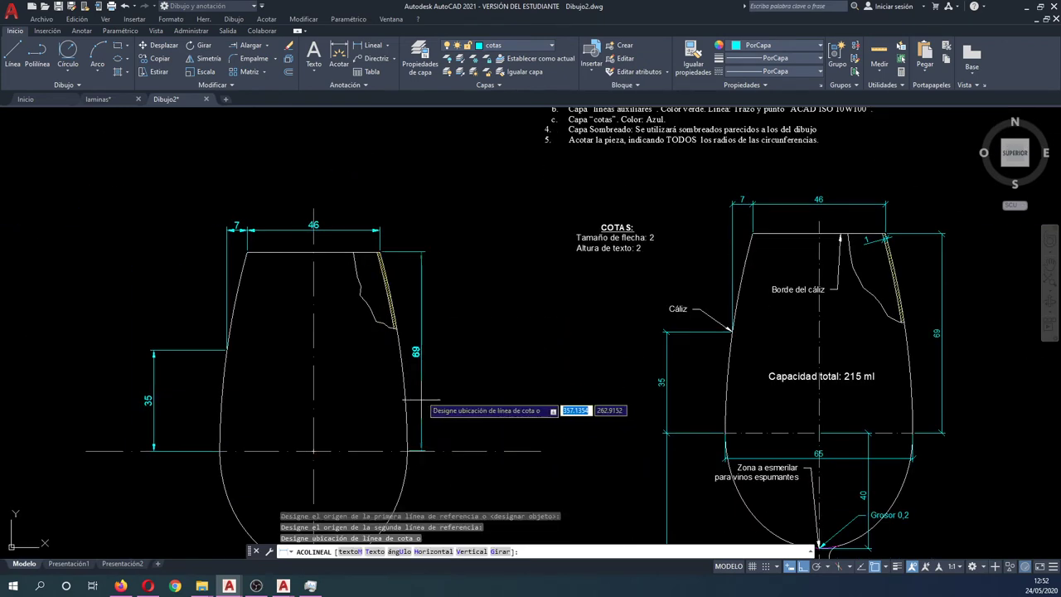
{"action": "left_click", "coordinate": [441, 369]}
{"action": "key", "text": "Escape"}
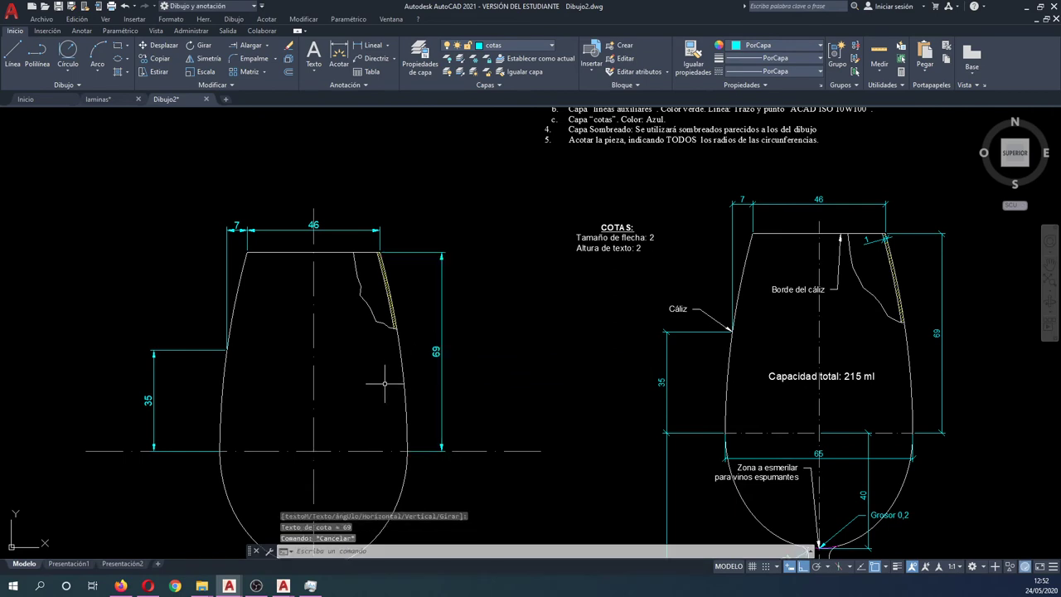
{"action": "scroll", "coordinate": [352, 234], "scroll_direction": "up", "scroll_amount": 2}
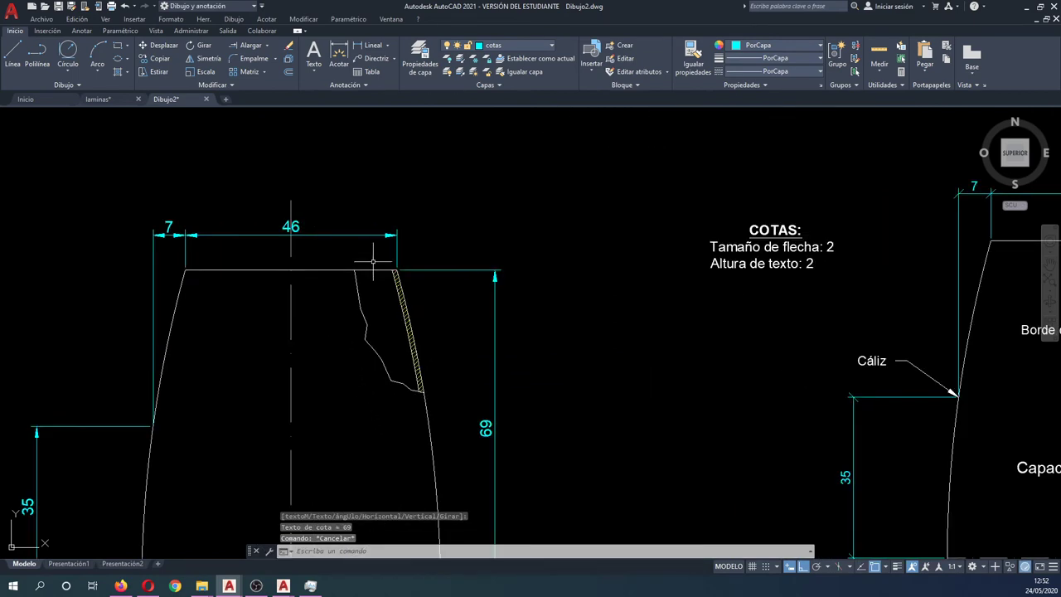
{"action": "scroll", "coordinate": [352, 234], "scroll_direction": "up", "scroll_amount": 2}
{"action": "scroll", "coordinate": [365, 249], "scroll_direction": "down", "scroll_amount": 2}
{"action": "scroll", "coordinate": [381, 270], "scroll_direction": "down", "scroll_amount": 2}
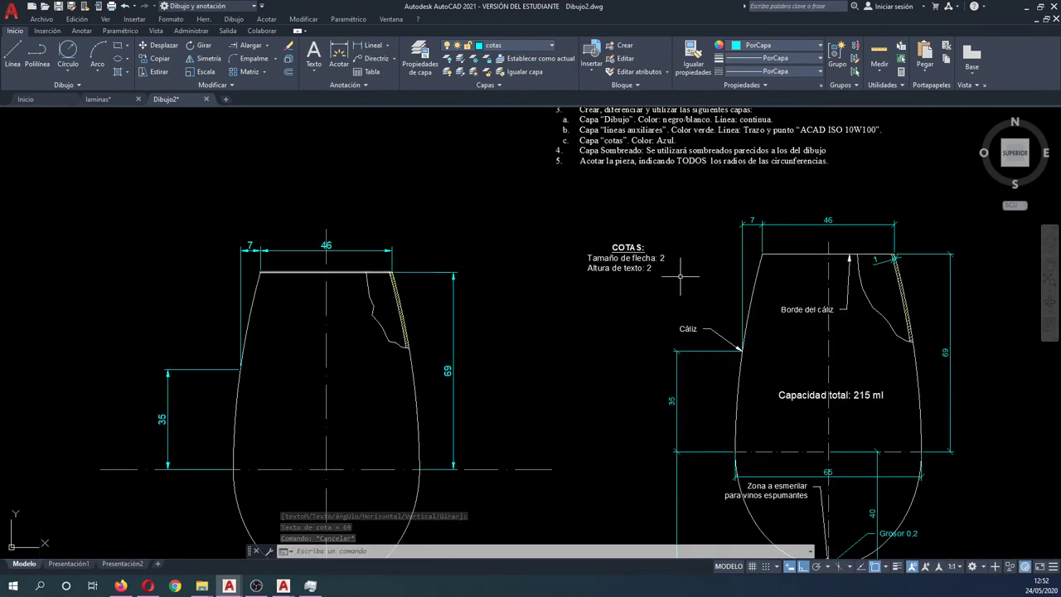
{"action": "scroll", "coordinate": [915, 255], "scroll_direction": "up", "scroll_amount": 5}
{"action": "scroll", "coordinate": [866, 277], "scroll_direction": "down", "scroll_amount": 2}
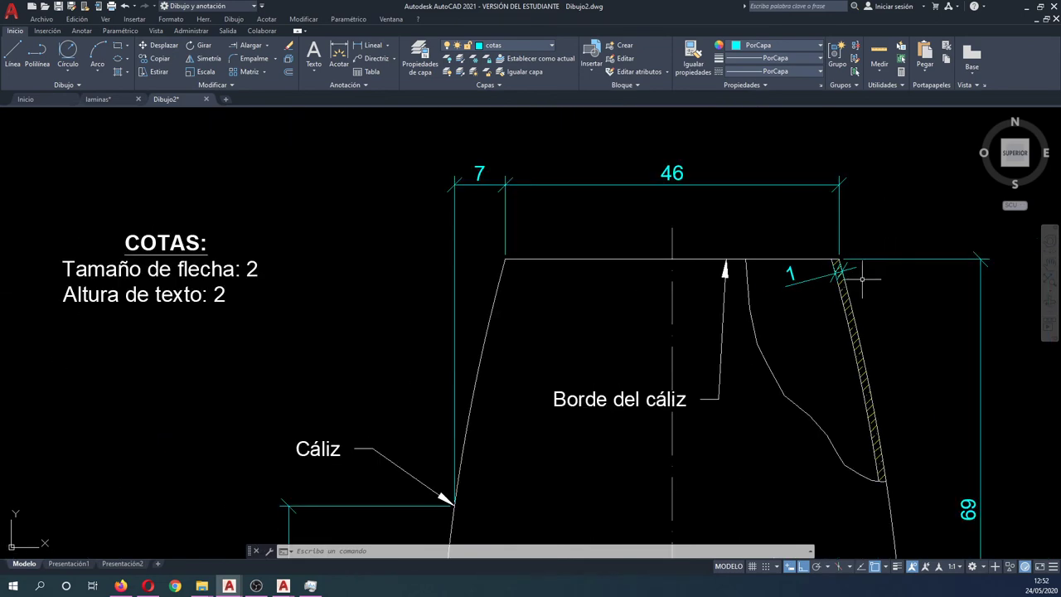
{"action": "scroll", "coordinate": [450, 279], "scroll_direction": "down", "scroll_amount": 1}
{"action": "scroll", "coordinate": [381, 306], "scroll_direction": "down", "scroll_amount": 2}
{"action": "scroll", "coordinate": [166, 270], "scroll_direction": "up", "scroll_amount": 2}
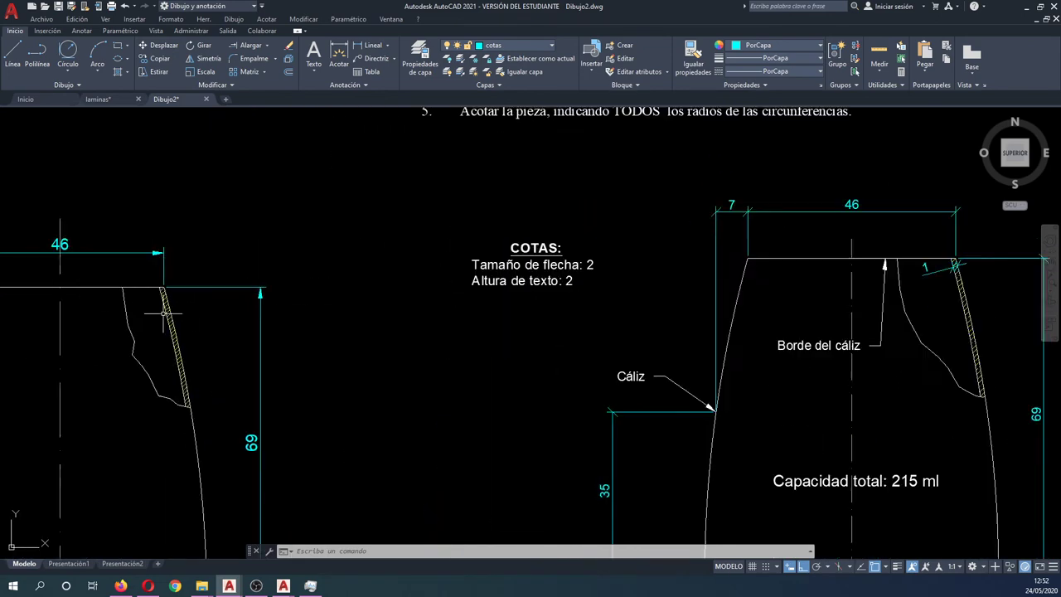
{"action": "scroll", "coordinate": [155, 276], "scroll_direction": "up", "scroll_amount": 3}
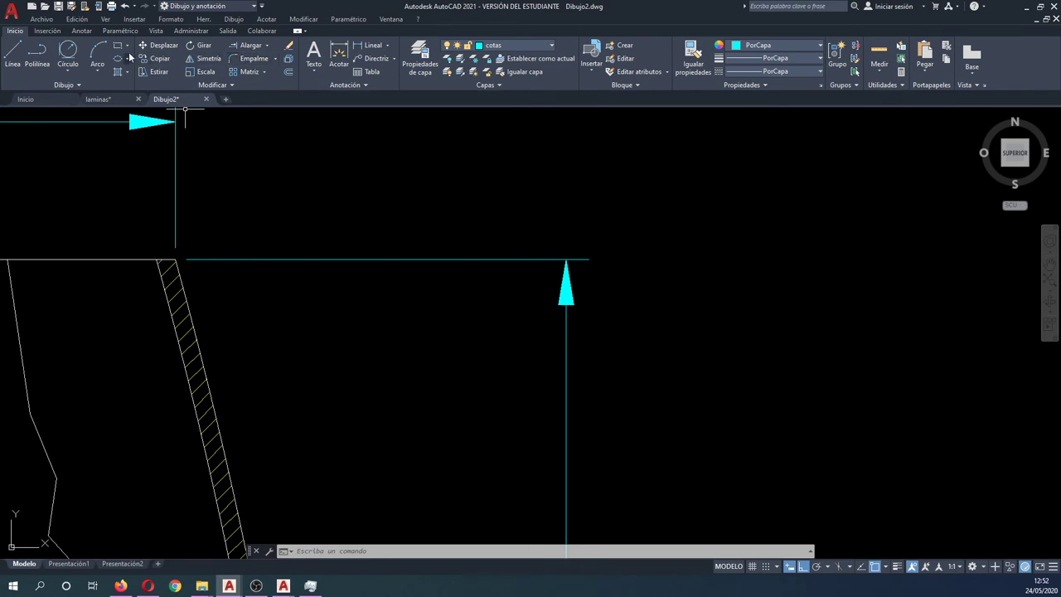
- Switch to aligned dimensioning, try measuring the hatched wall, then cancel the attempt
{"action": "left_click", "coordinate": [387, 47]}
{"action": "left_click", "coordinate": [376, 90]}
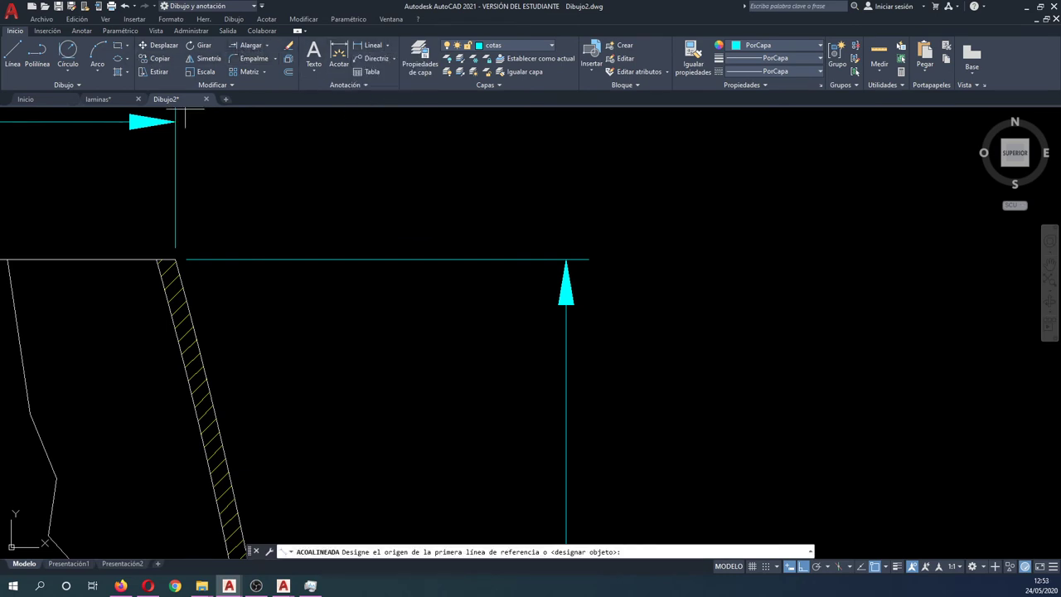
{"action": "scroll", "coordinate": [175, 259], "scroll_direction": "up", "scroll_amount": 2}
{"action": "left_click", "coordinate": [176, 257]}
{"action": "left_click", "coordinate": [146, 258]}
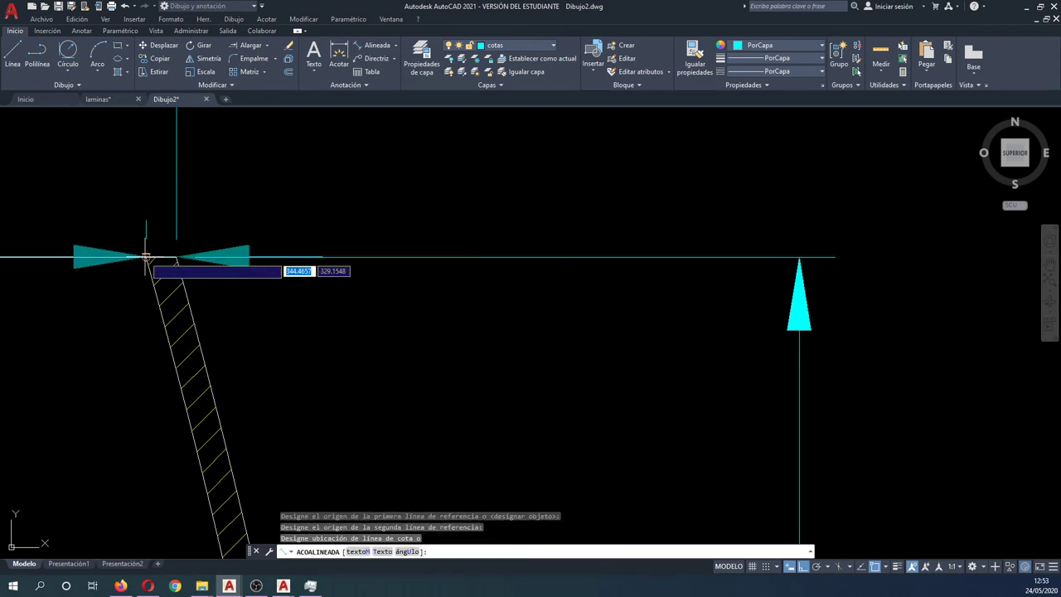
{"action": "scroll", "coordinate": [143, 245], "scroll_direction": "down", "scroll_amount": 5}
{"action": "scroll", "coordinate": [174, 242], "scroll_direction": "up", "scroll_amount": 2}
{"action": "key", "text": "Escape"}
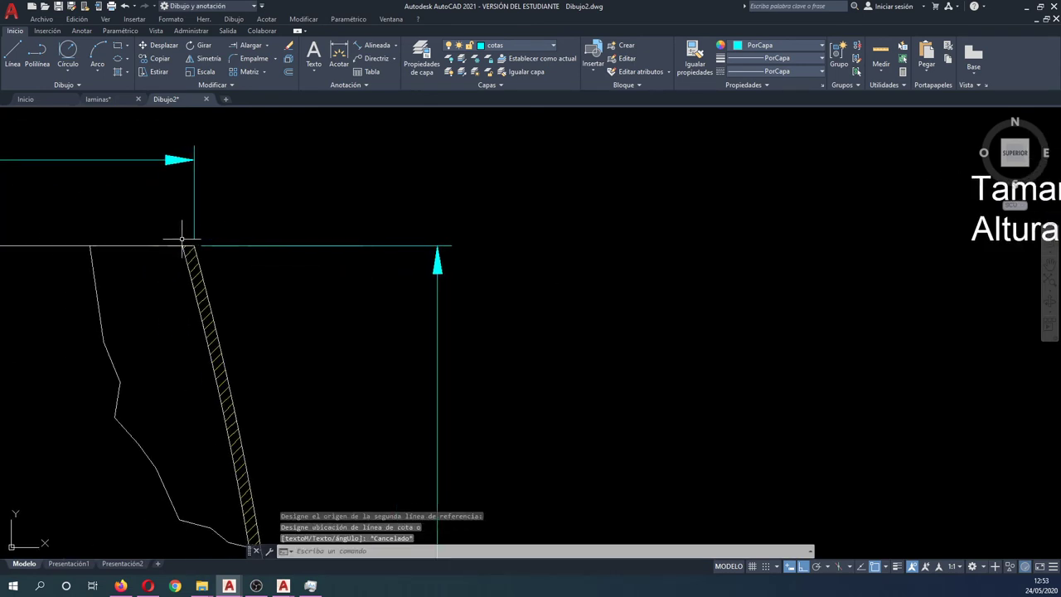
- Add an aligned 1 wall-thickness dimension using a perpendicular snap to the wall edge
{"action": "scroll", "coordinate": [183, 240], "scroll_direction": "up", "scroll_amount": 2}
{"action": "key", "text": "Return"}
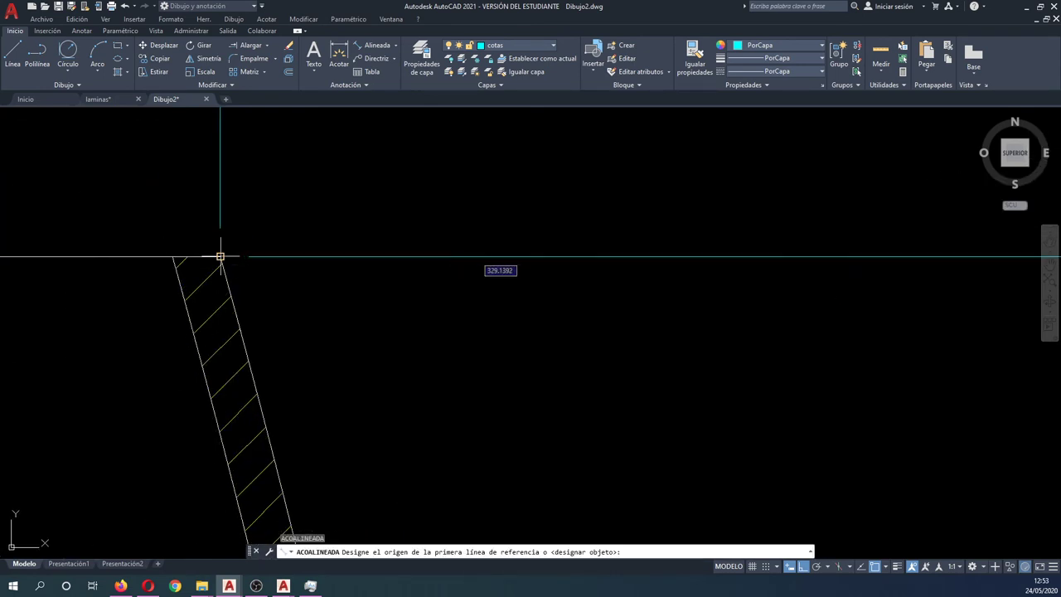
{"action": "left_click", "coordinate": [220, 256]}
{"action": "right_click", "coordinate": [174, 259], "text": "shift"}
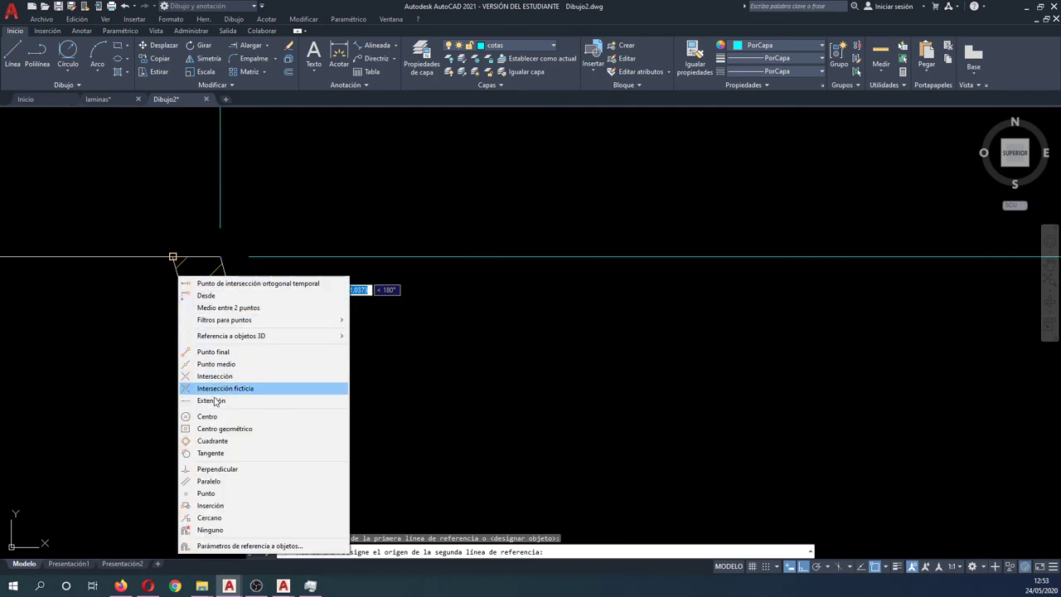
{"action": "left_click", "coordinate": [225, 469]}
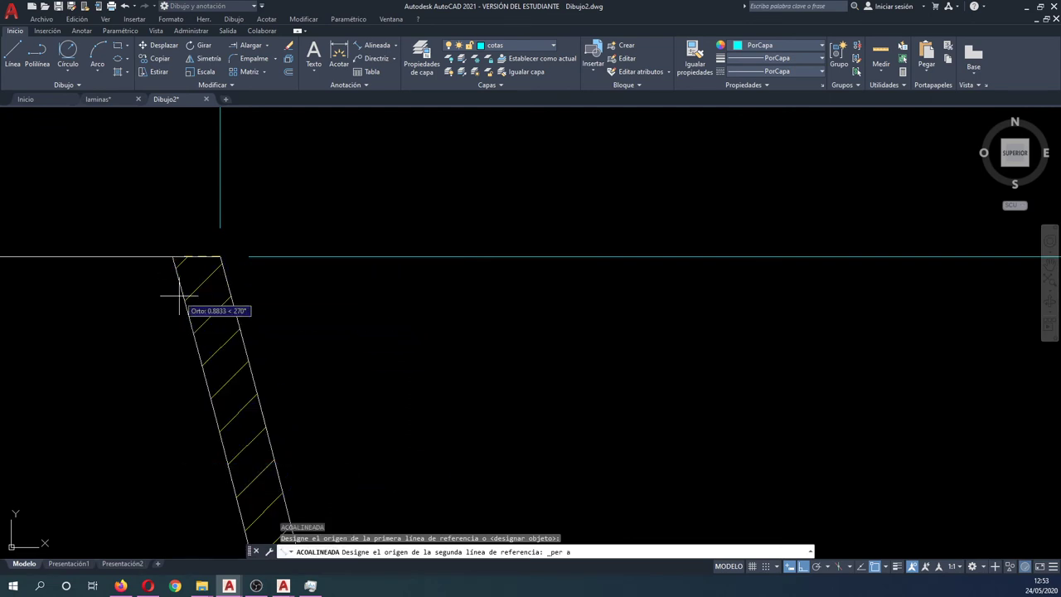
{"action": "left_click", "coordinate": [173, 272]}
{"action": "scroll", "coordinate": [175, 282], "scroll_direction": "down", "scroll_amount": 2}
{"action": "scroll", "coordinate": [180, 324], "scroll_direction": "up", "scroll_amount": 2}
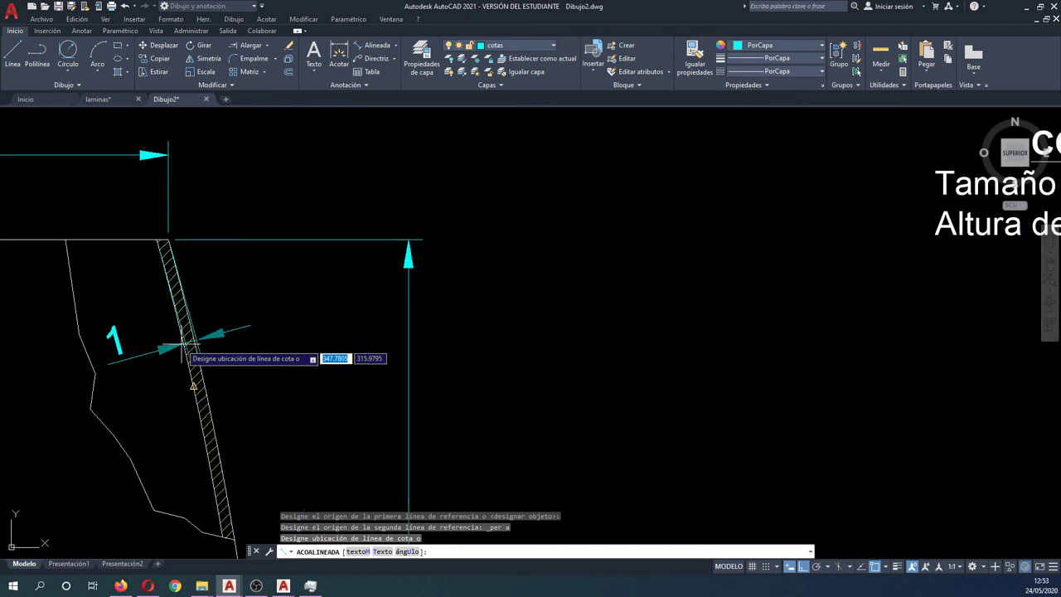
{"action": "left_click", "coordinate": [166, 305]}
{"action": "key", "text": "Escape"}
{"action": "scroll", "coordinate": [407, 303], "scroll_direction": "down", "scroll_amount": 3}
{"action": "middle_click_drag", "start_coordinate": [474, 333], "coordinate": [372, 313]}
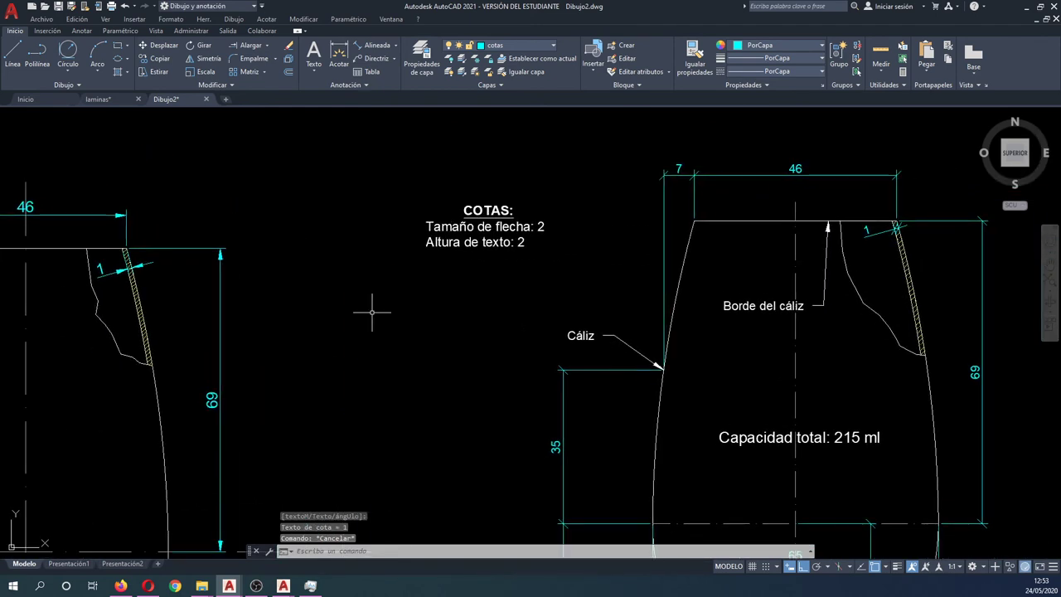
{"action": "scroll", "coordinate": [811, 233], "scroll_direction": "down", "scroll_amount": 3}
{"action": "scroll", "coordinate": [787, 282], "scroll_direction": "up", "scroll_amount": 1}
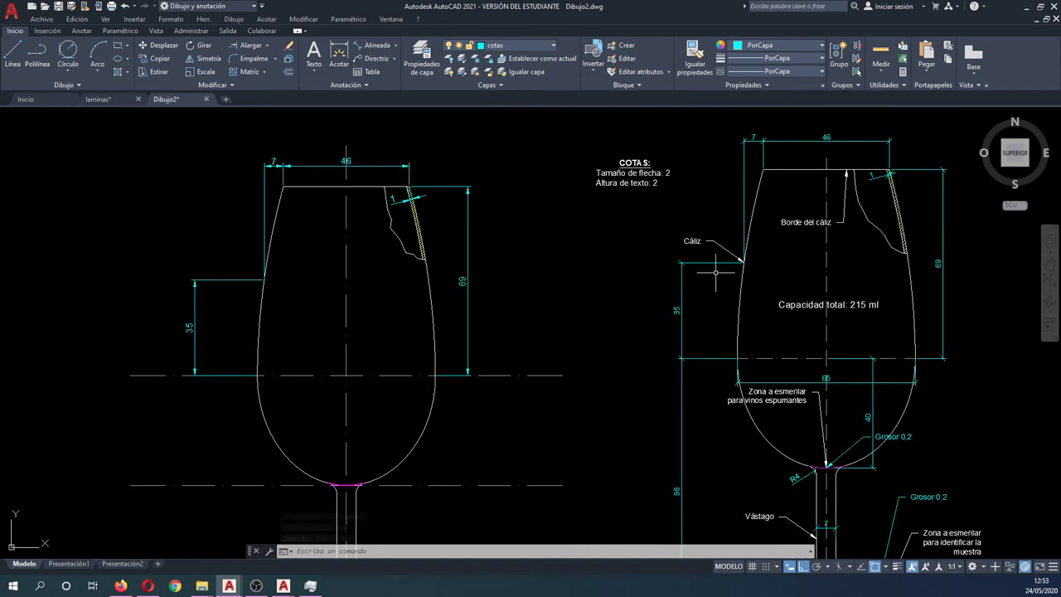
{"action": "scroll", "coordinate": [733, 309], "scroll_direction": "down", "scroll_amount": 2}
{"action": "scroll", "coordinate": [736, 374], "scroll_direction": "up", "scroll_amount": 2}
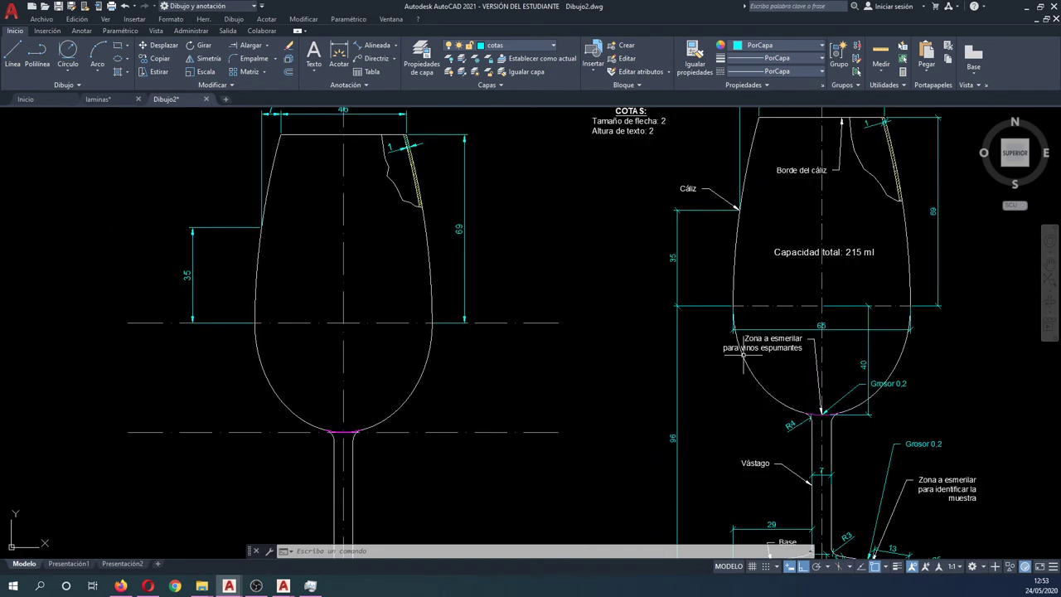
{"action": "middle_click_drag", "start_coordinate": [597, 367], "coordinate": [603, 352]}
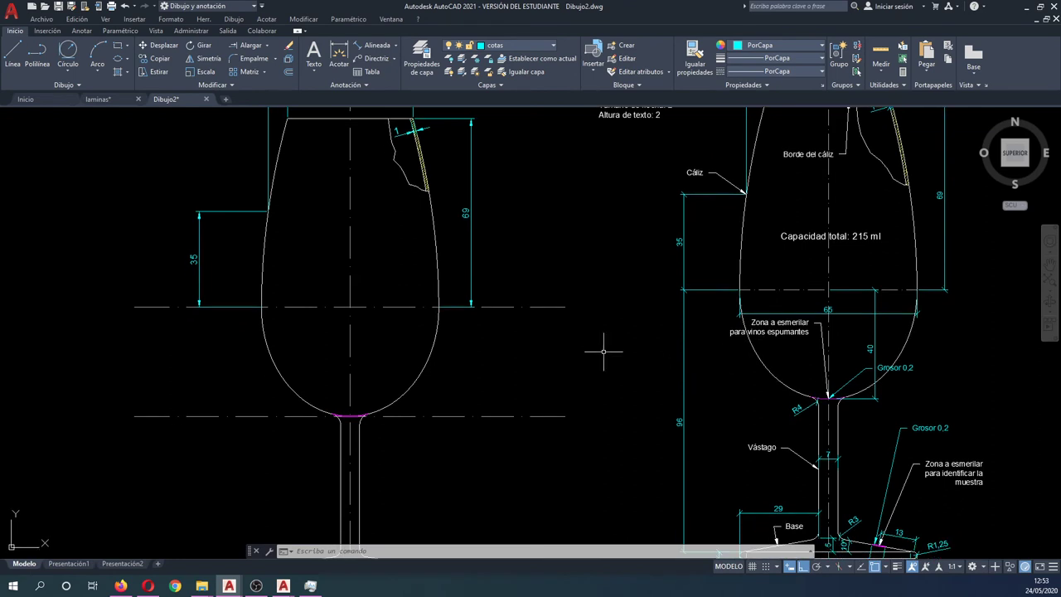
- Write the multiline note 'Capacidad total: 215 ml' in a text box inside the left bowl
{"action": "left_click", "coordinate": [313, 51]}
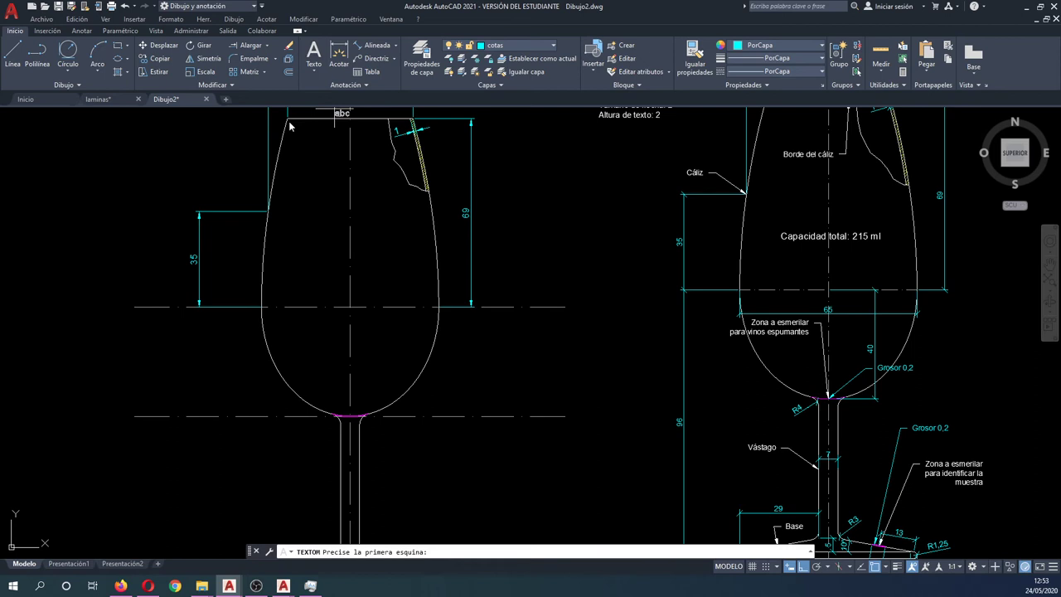
{"action": "left_click", "coordinate": [300, 210]}
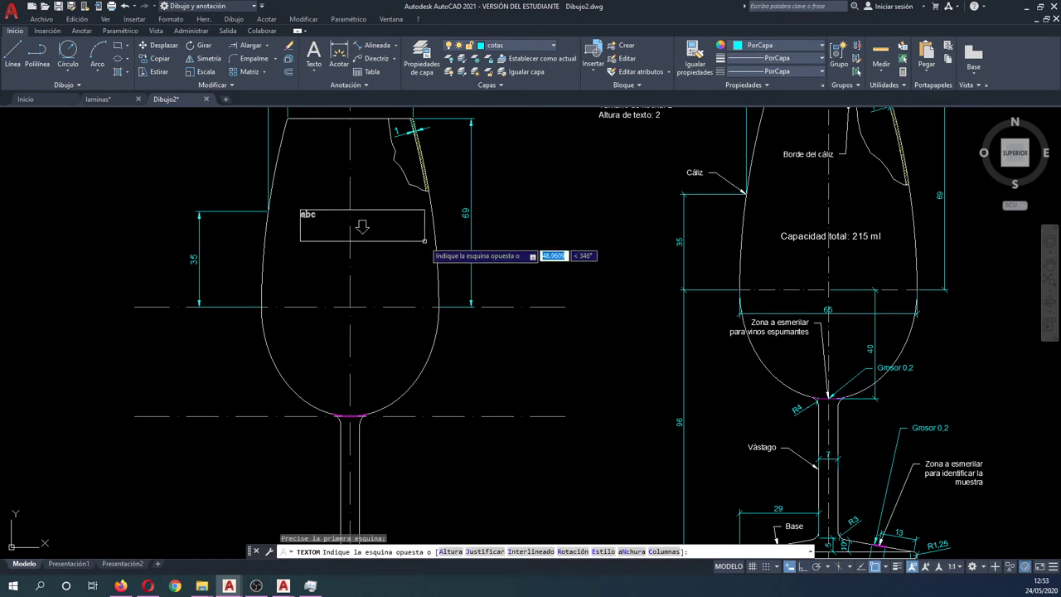
{"action": "left_click", "coordinate": [424, 240]}
{"action": "type", "text": "Capacidad"}
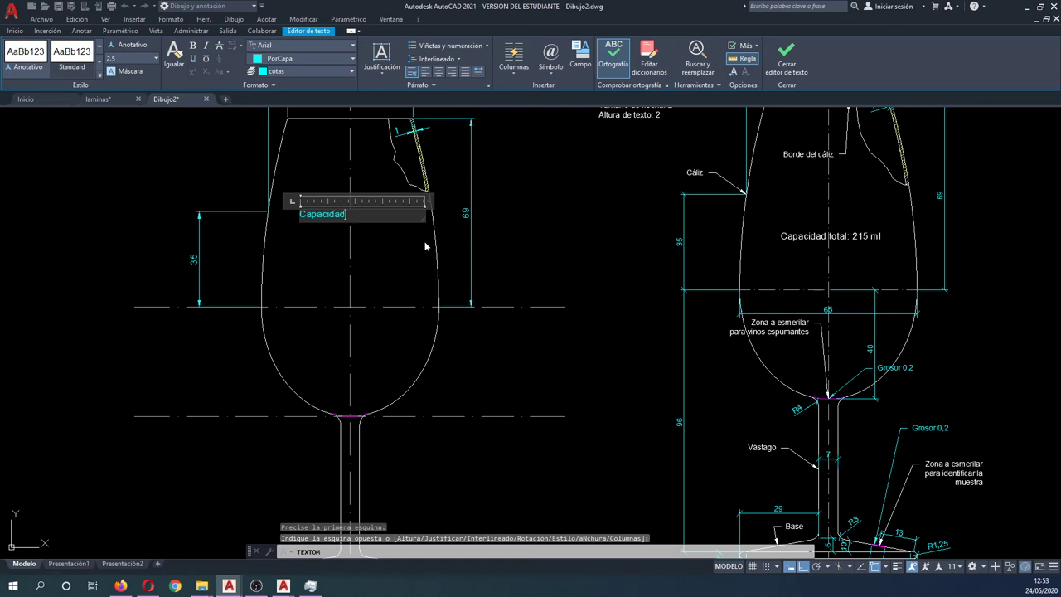
{"action": "type", "text": "total"}
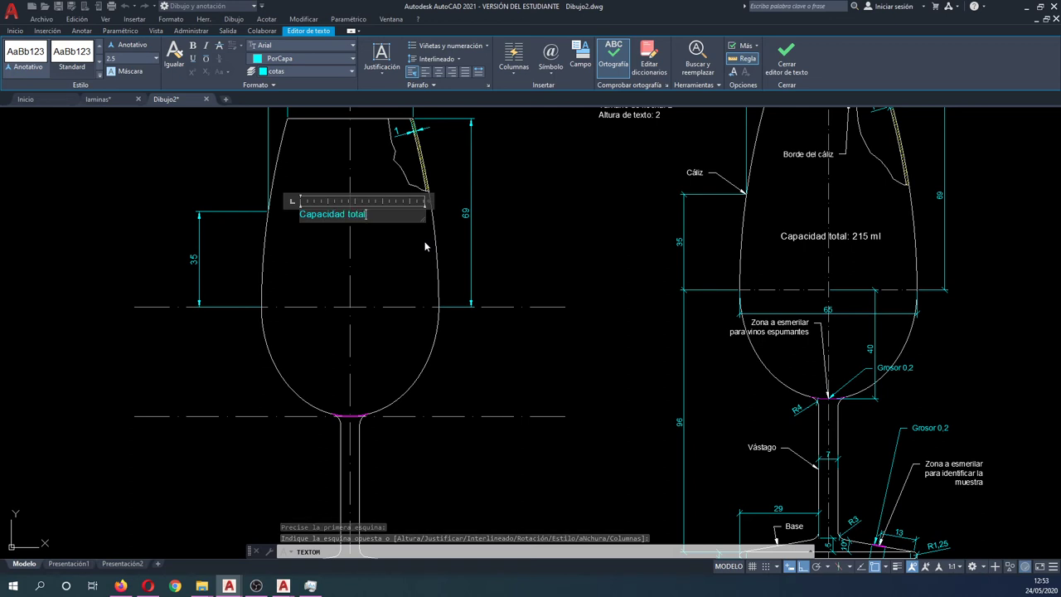
{"action": "type", "text": ": 215 ml"}
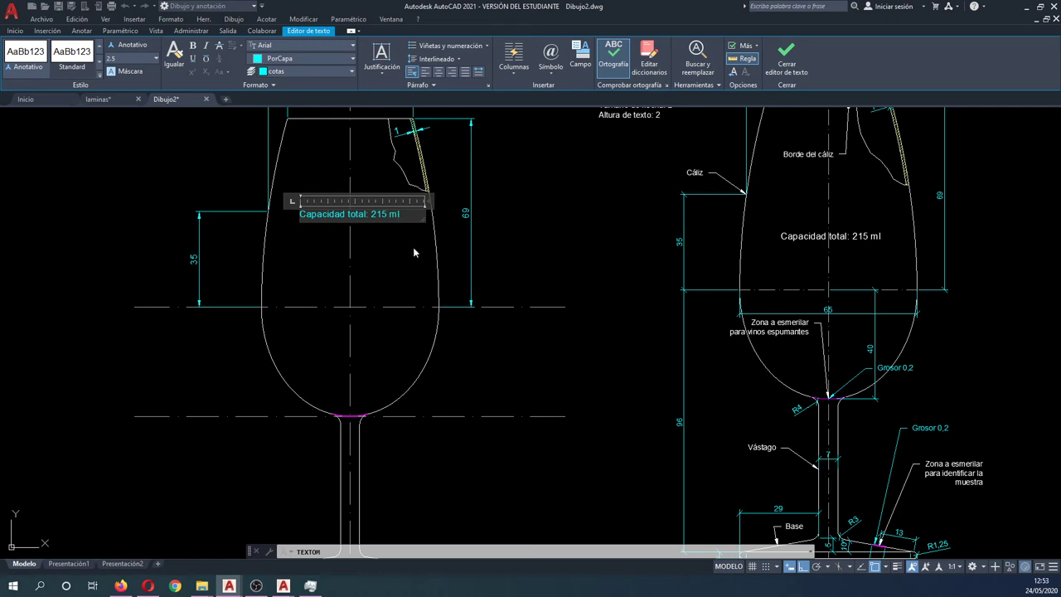
{"action": "key", "text": "Escape"}
{"action": "key", "text": "Escape"}
{"action": "key", "text": "Escape"}
{"action": "middle_click_drag", "start_coordinate": [397, 231], "coordinate": [399, 259]}
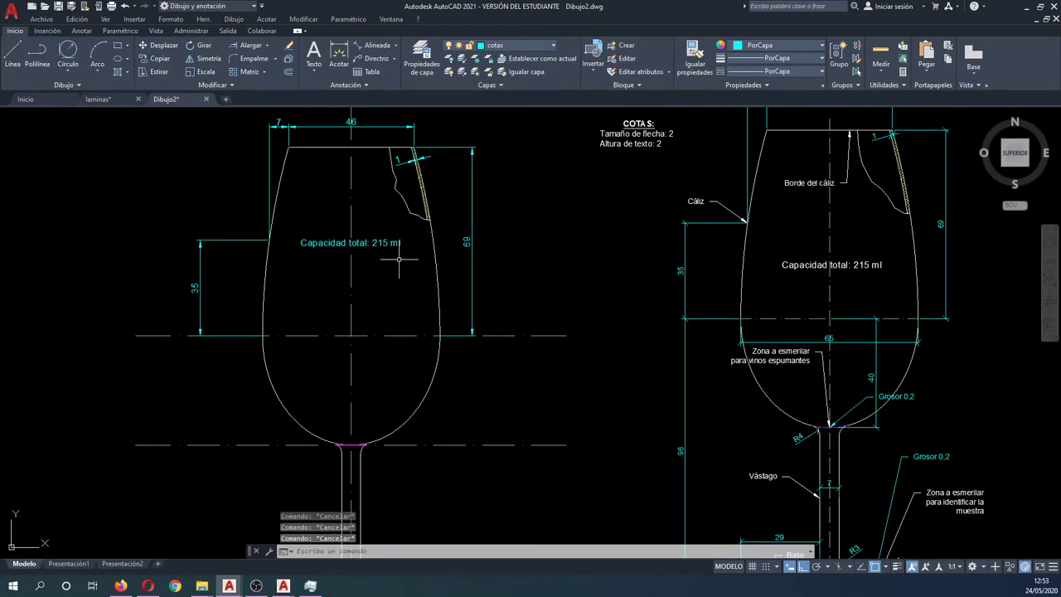
- Add a leader from the rim's midpoint with the text 'Borde del caliz', ortho off
{"action": "left_click", "coordinate": [387, 60]}
{"action": "scroll", "coordinate": [364, 147], "scroll_direction": "up", "scroll_amount": 2}
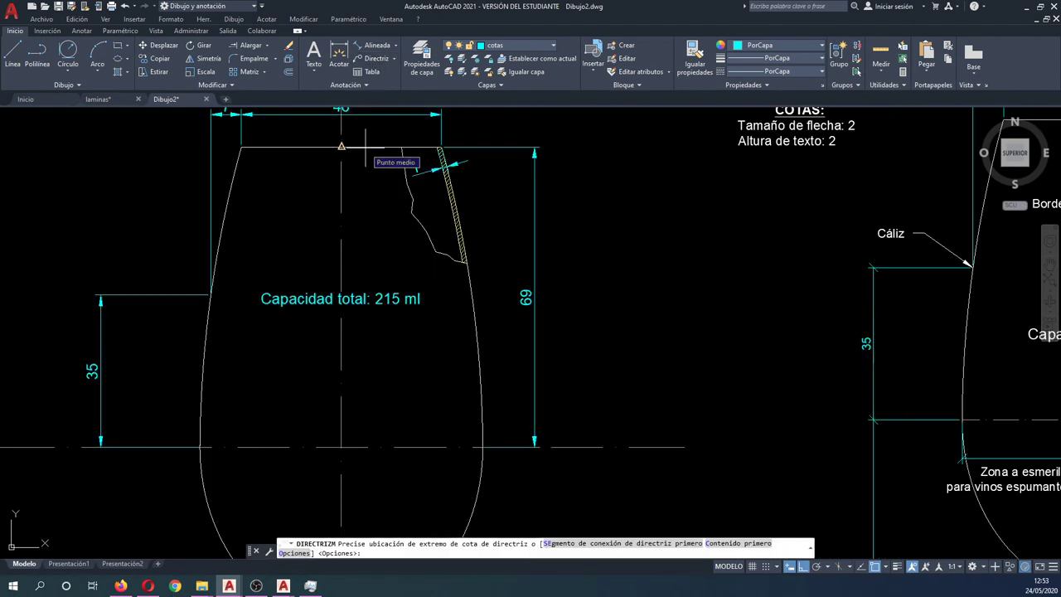
{"action": "left_click", "coordinate": [365, 147]}
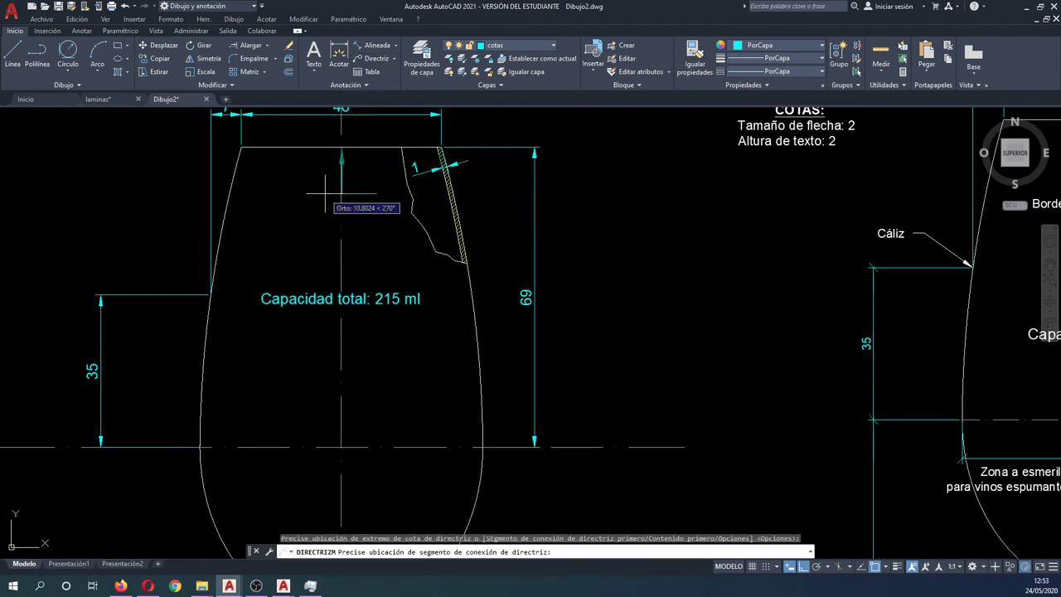
{"action": "key", "text": "F8"}
{"action": "left_click", "coordinate": [323, 199]}
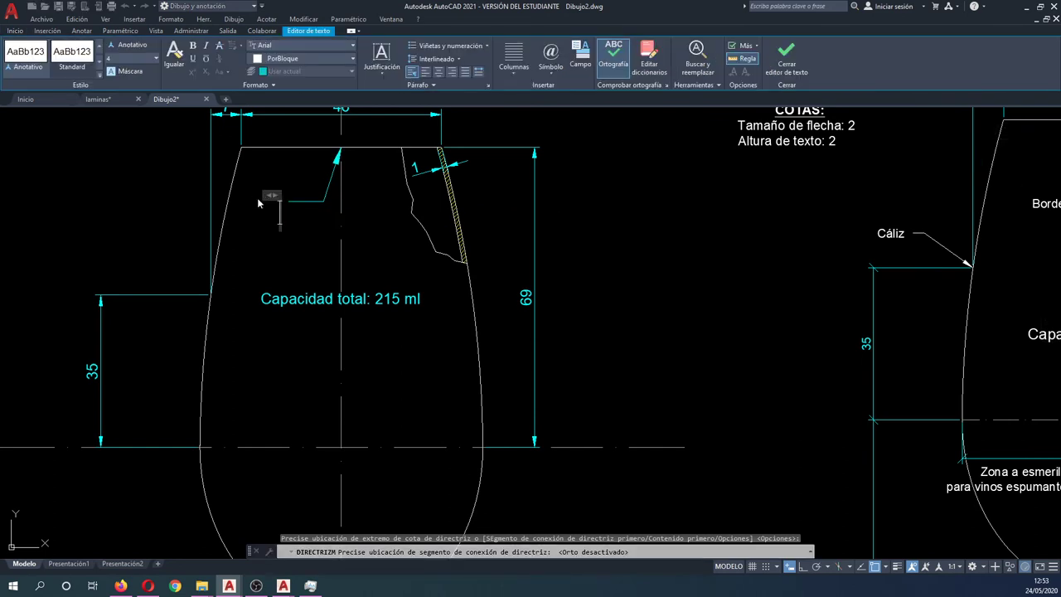
{"action": "scroll", "coordinate": [257, 197], "scroll_direction": "down", "scroll_amount": 1}
{"action": "scroll", "coordinate": [282, 227], "scroll_direction": "down", "scroll_amount": 1}
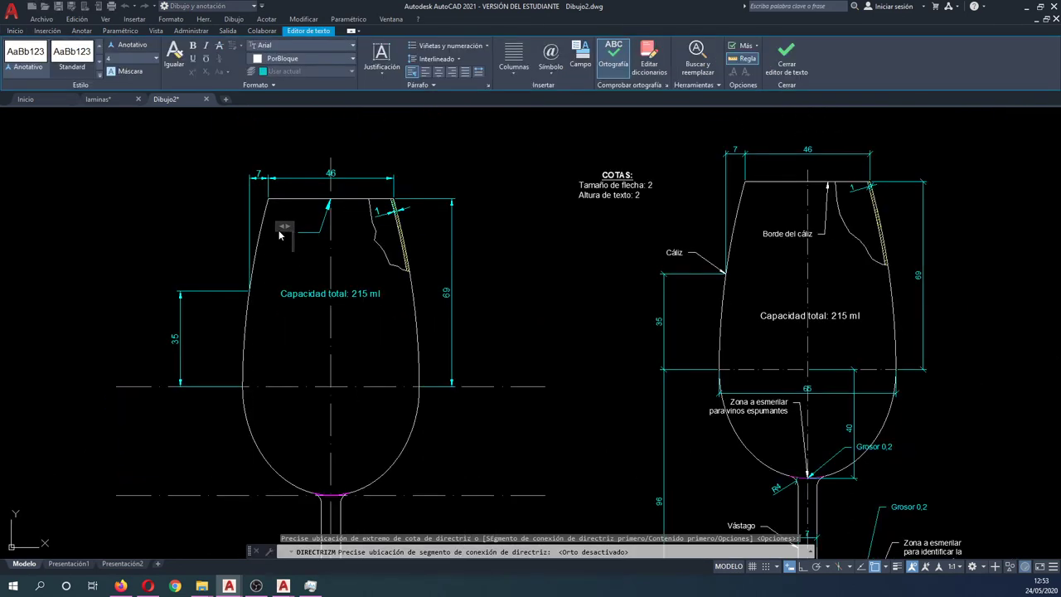
{"action": "type", "text": "Borde"}
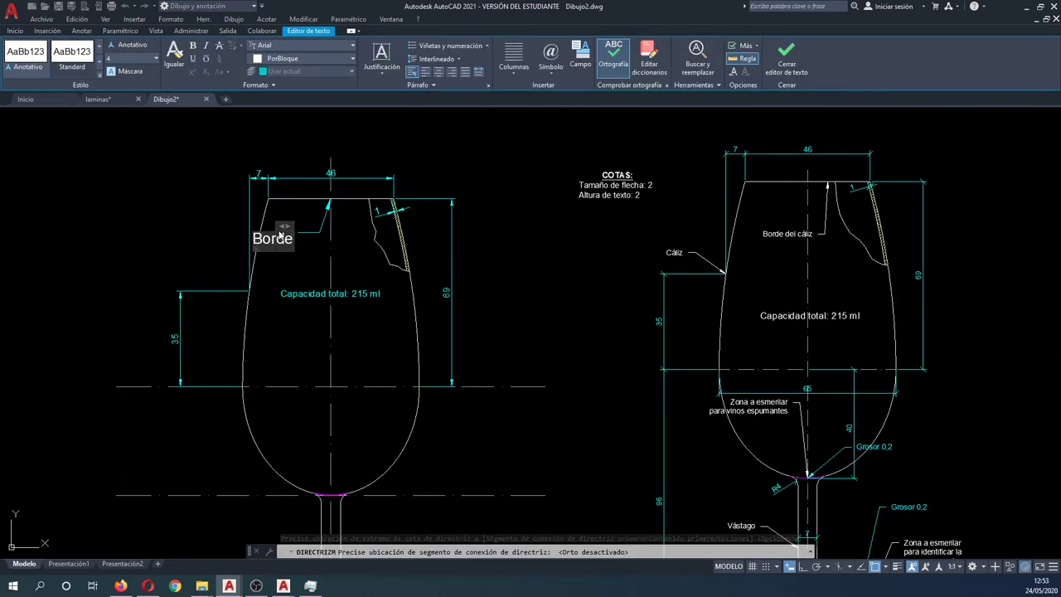
{"action": "type", "text": " del cali"}
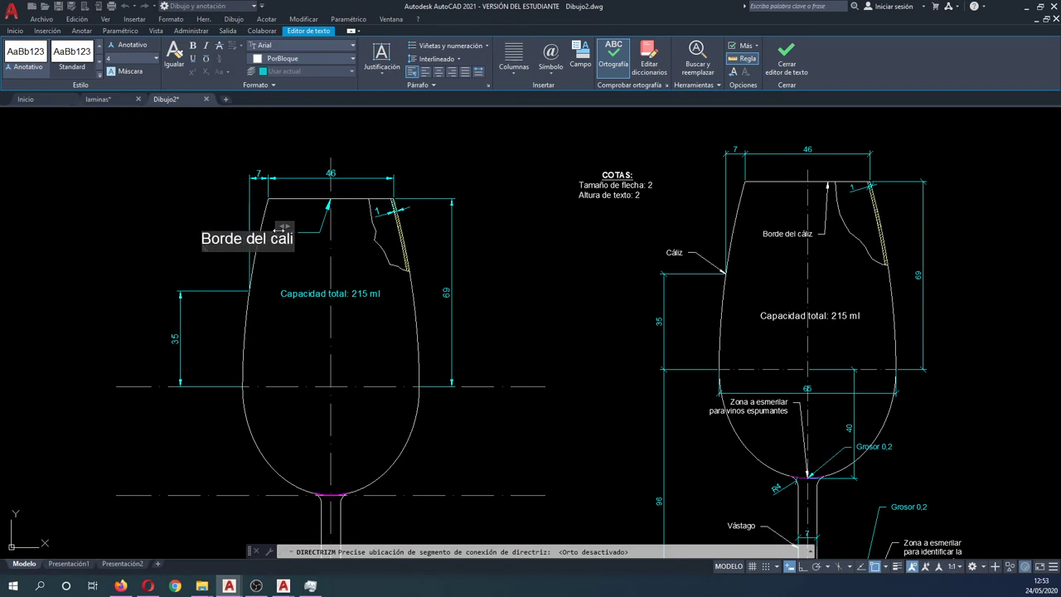
{"action": "type", "text": "z"}
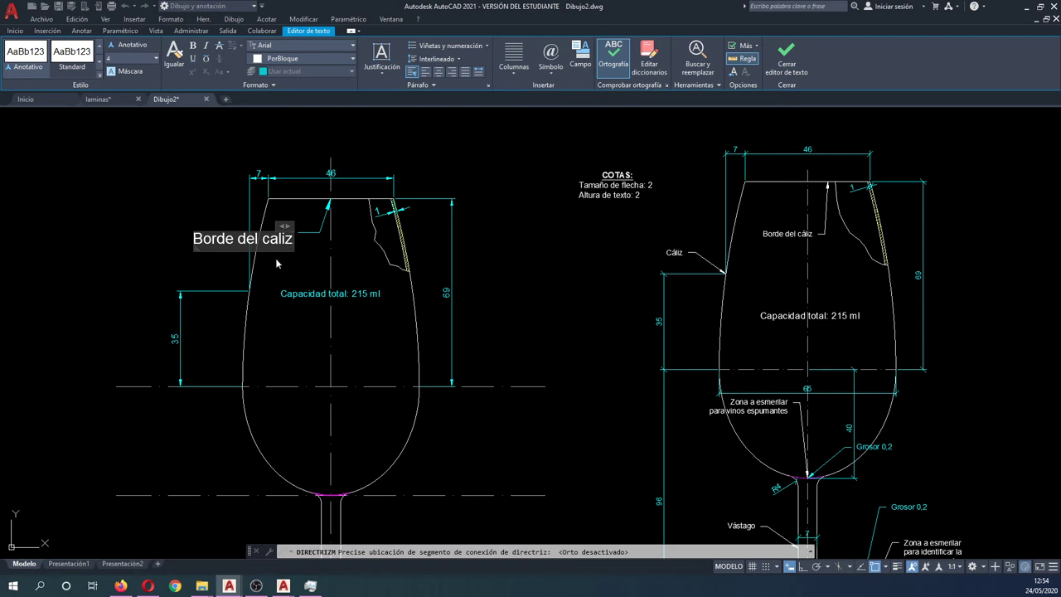
{"action": "key", "text": "Escape"}
{"action": "key", "text": "Escape"}
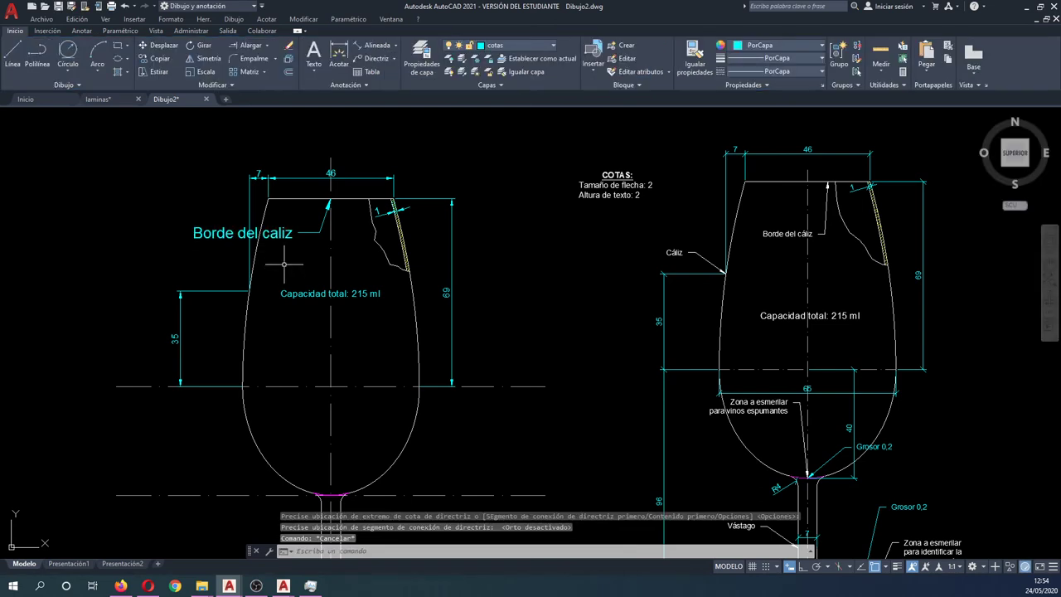
- Move the Borde del caliz leader horizontally to the right with ortho on
{"action": "type", "text": "m"}
{"action": "key", "text": "Return"}
{"action": "left_click", "coordinate": [323, 258]}
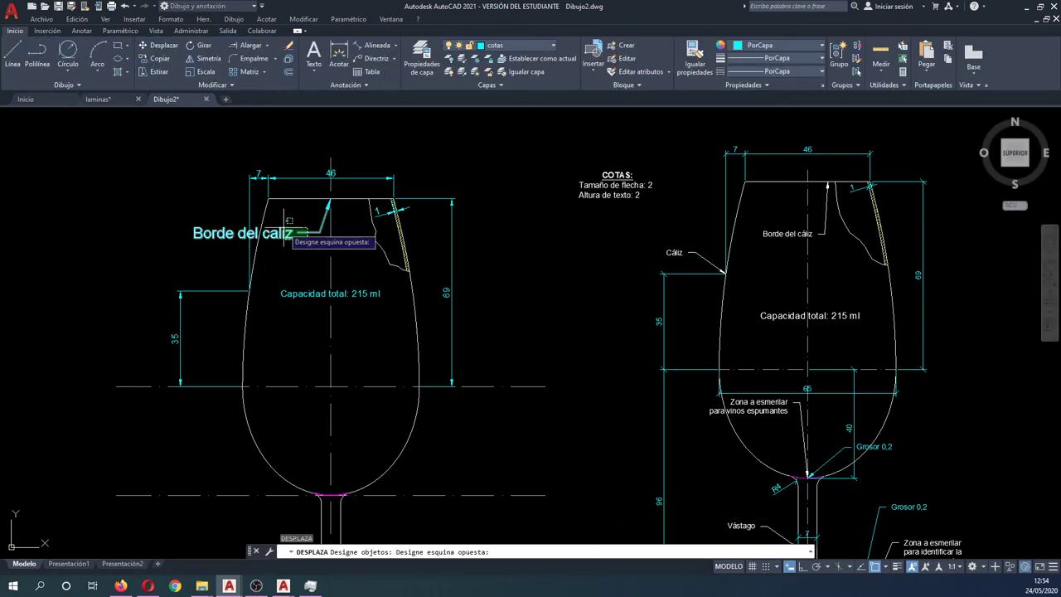
{"action": "left_click", "coordinate": [263, 207]}
{"action": "key", "text": "Return"}
{"action": "left_click", "coordinate": [315, 129]}
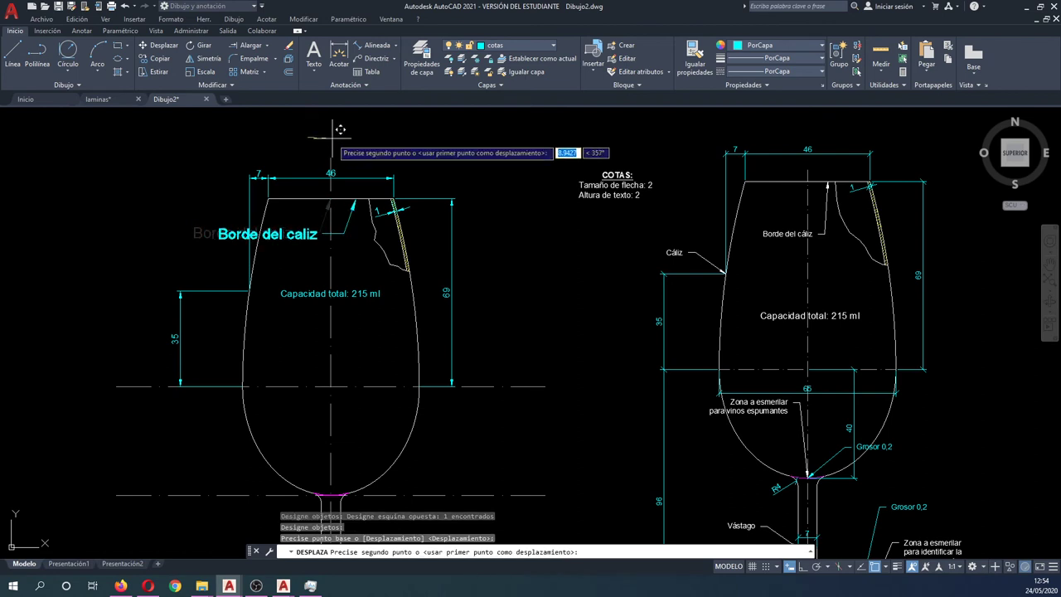
{"action": "key", "text": "F8"}
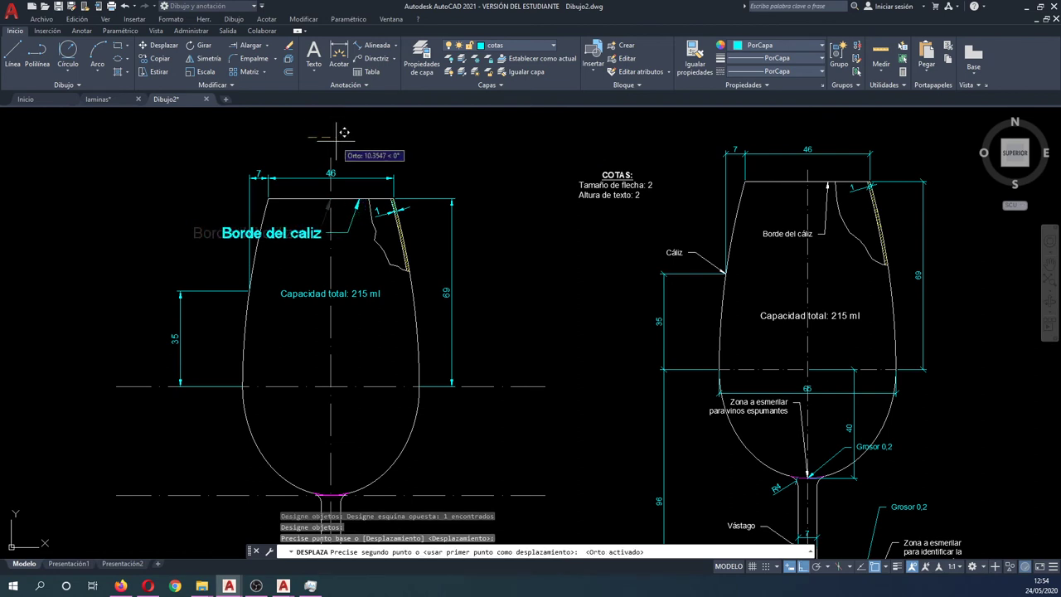
{"action": "left_click", "coordinate": [342, 145]}
{"action": "key", "text": "Escape"}
{"action": "key", "text": "Escape"}
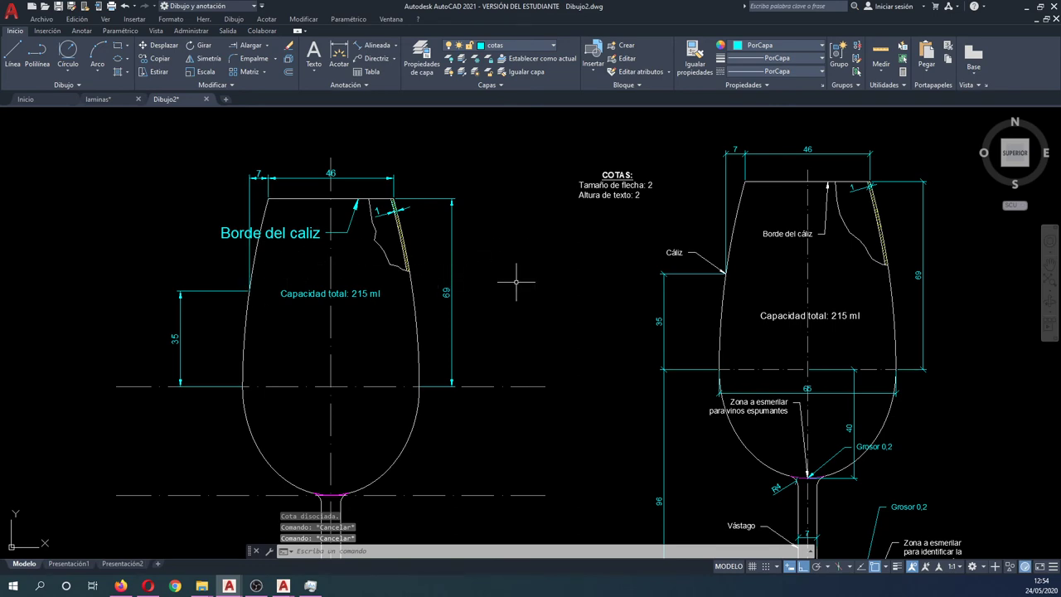
{"action": "scroll", "coordinate": [746, 374], "scroll_direction": "down", "scroll_amount": 3}
{"action": "scroll", "coordinate": [762, 386], "scroll_direction": "up", "scroll_amount": 3}
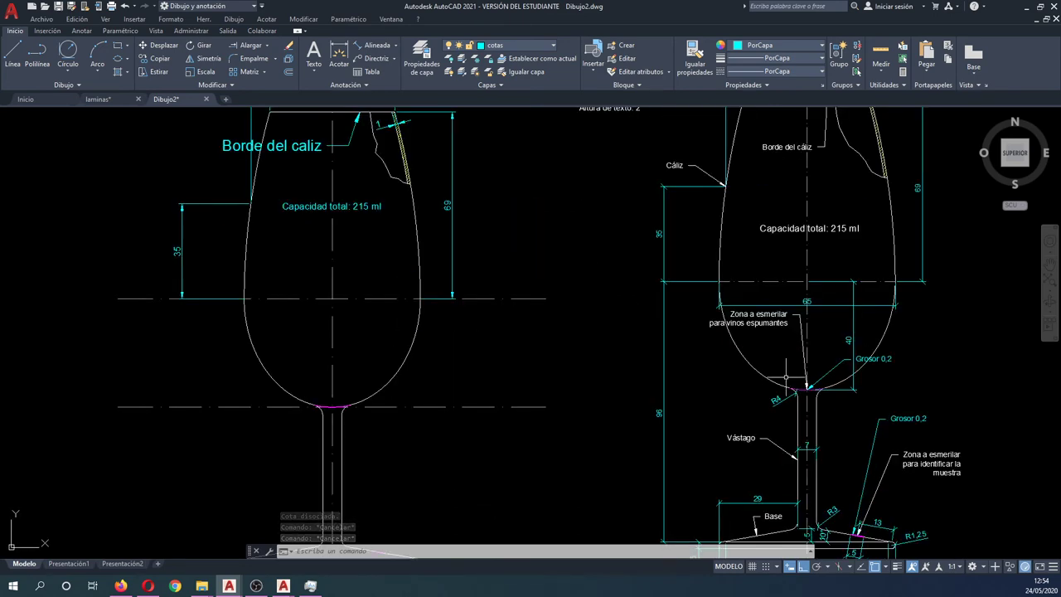
{"action": "middle_click_drag", "start_coordinate": [784, 377], "coordinate": [717, 382]}
{"action": "scroll", "coordinate": [730, 389], "scroll_direction": "up", "scroll_amount": 2}
{"action": "scroll", "coordinate": [746, 395], "scroll_direction": "down", "scroll_amount": 2}
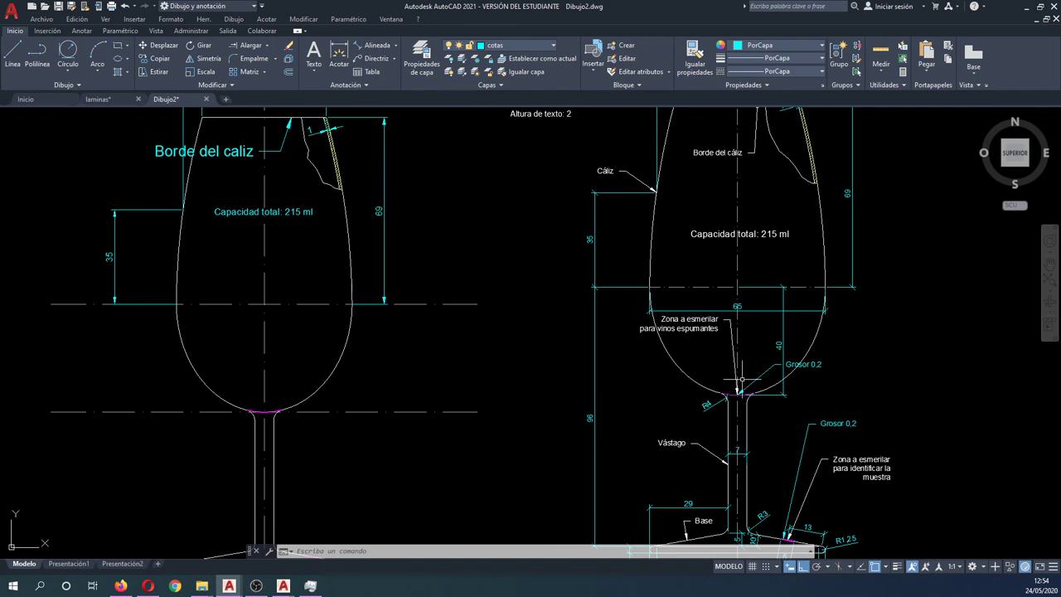
{"action": "scroll", "coordinate": [416, 252], "scroll_direction": "down", "scroll_amount": 2}
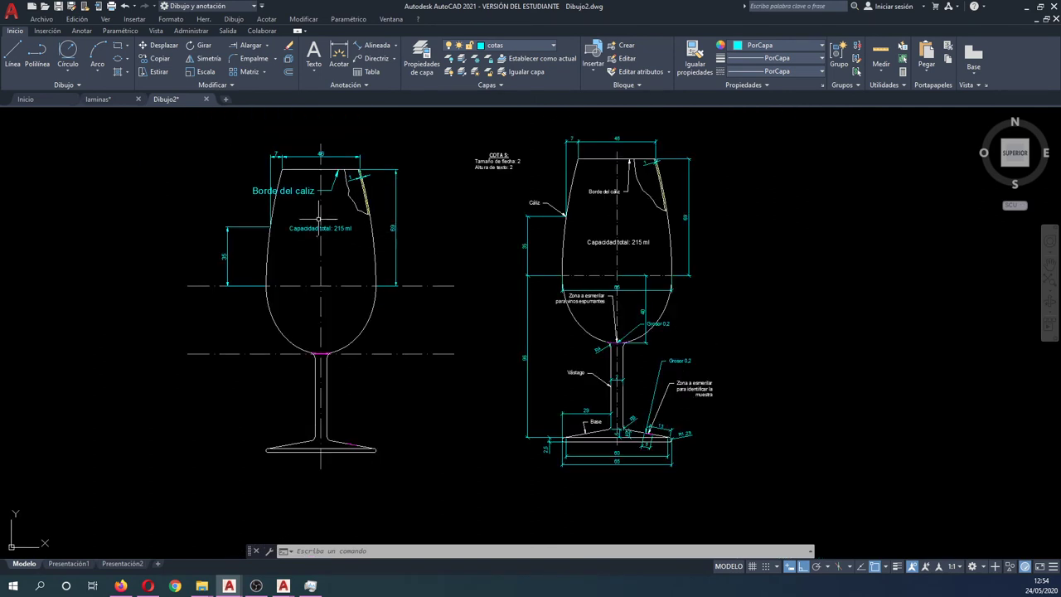
{"action": "scroll", "coordinate": [318, 218], "scroll_direction": "up", "scroll_amount": 2}
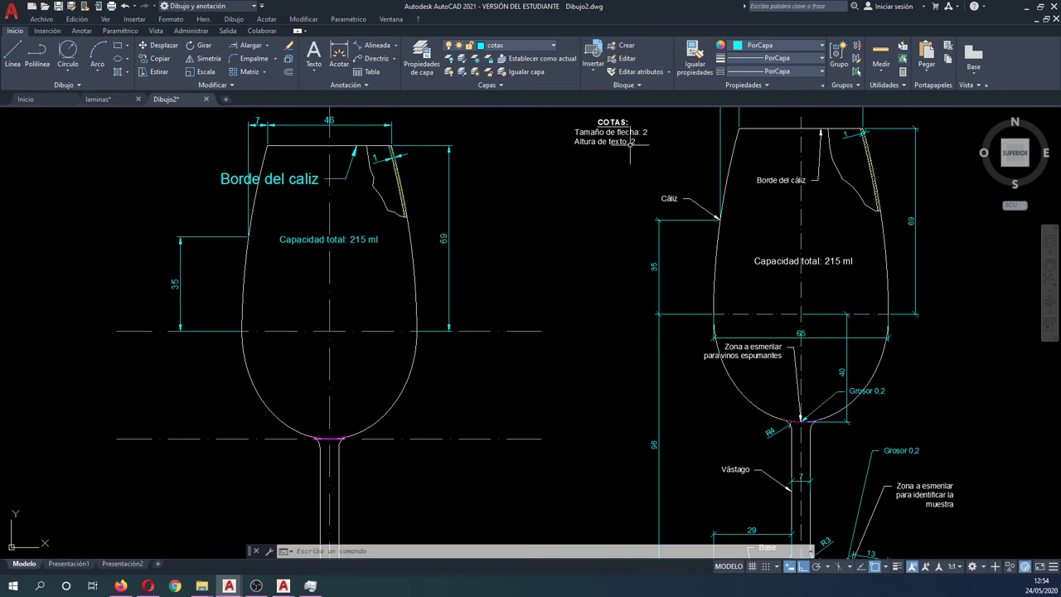
- Open the Borde del caliz leader's properties and set its text height to 2
{"action": "left_click", "coordinate": [313, 178]}
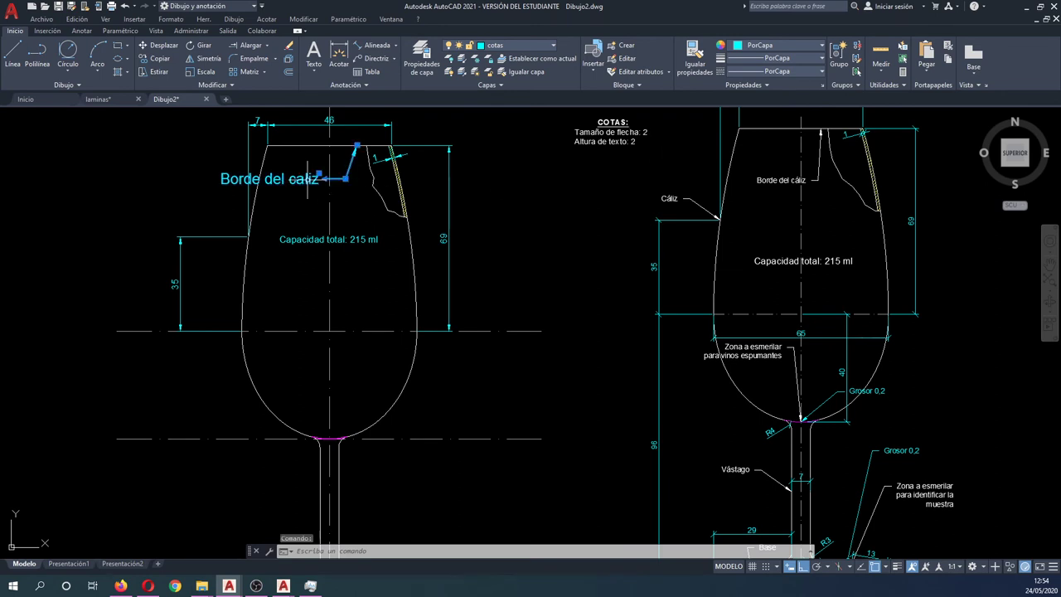
{"action": "right_click", "coordinate": [308, 180]}
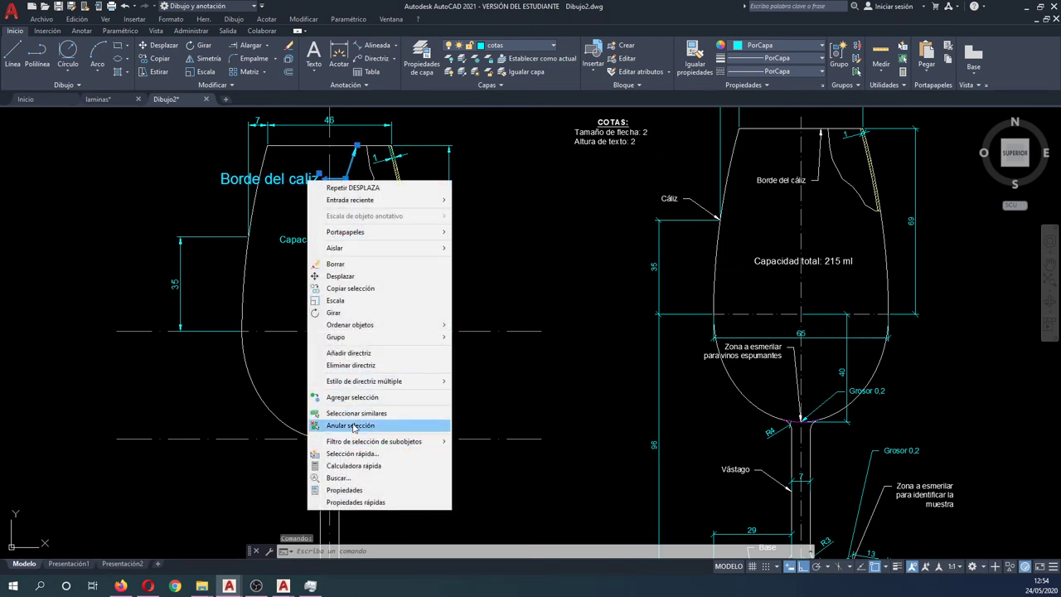
{"action": "left_click", "coordinate": [343, 490]}
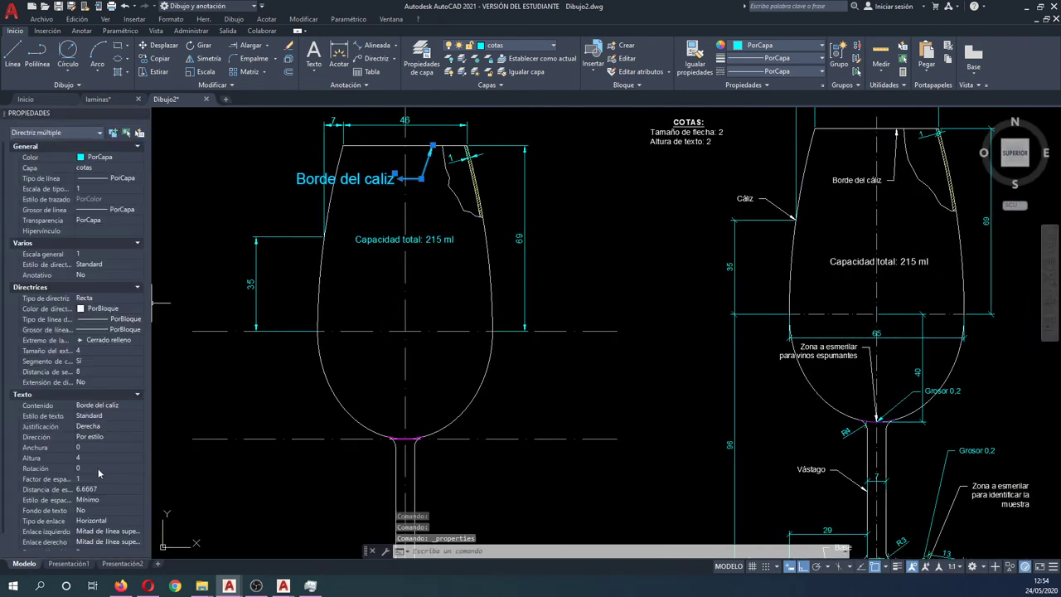
{"action": "left_click", "coordinate": [93, 458]}
{"action": "type", "text": "2"}
{"action": "key", "text": "Return"}
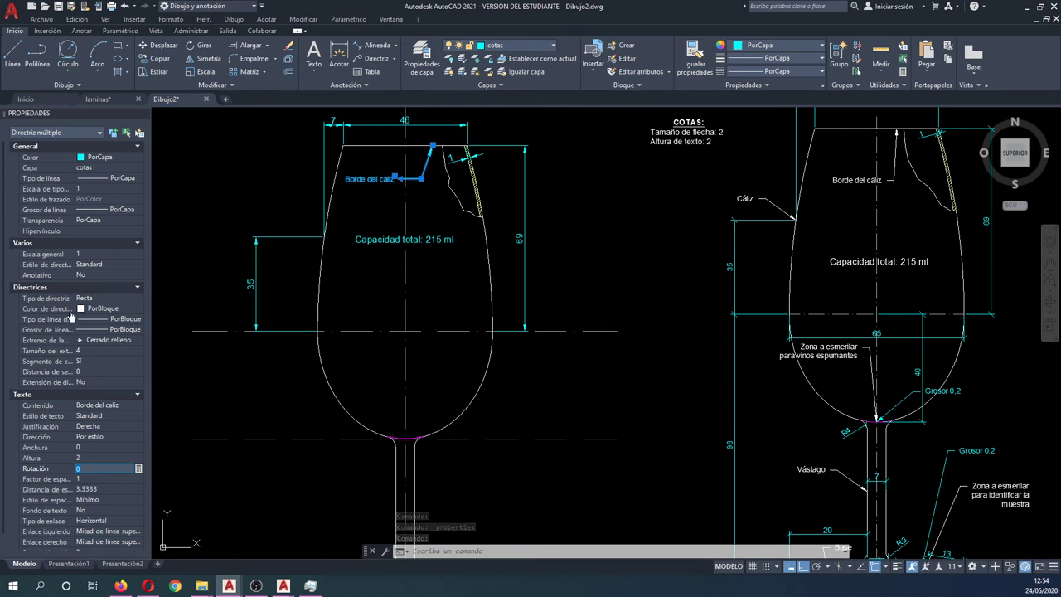
- Set the leader's arrowhead size to 2 and clear the selection
{"action": "scroll", "coordinate": [71, 316], "scroll_direction": "down", "scroll_amount": 1}
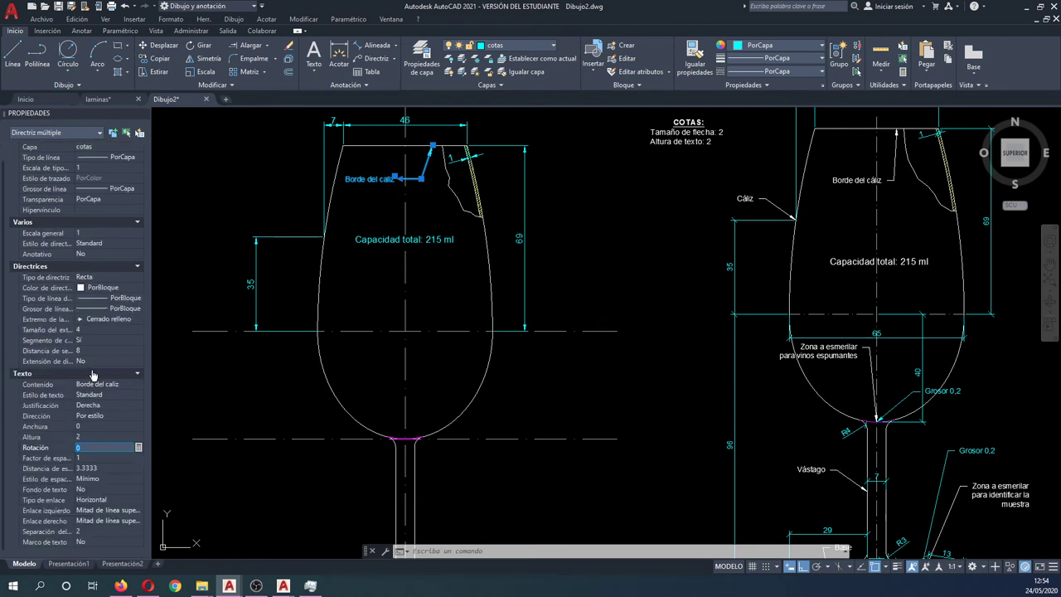
{"action": "scroll", "coordinate": [93, 375], "scroll_direction": "up", "scroll_amount": 1}
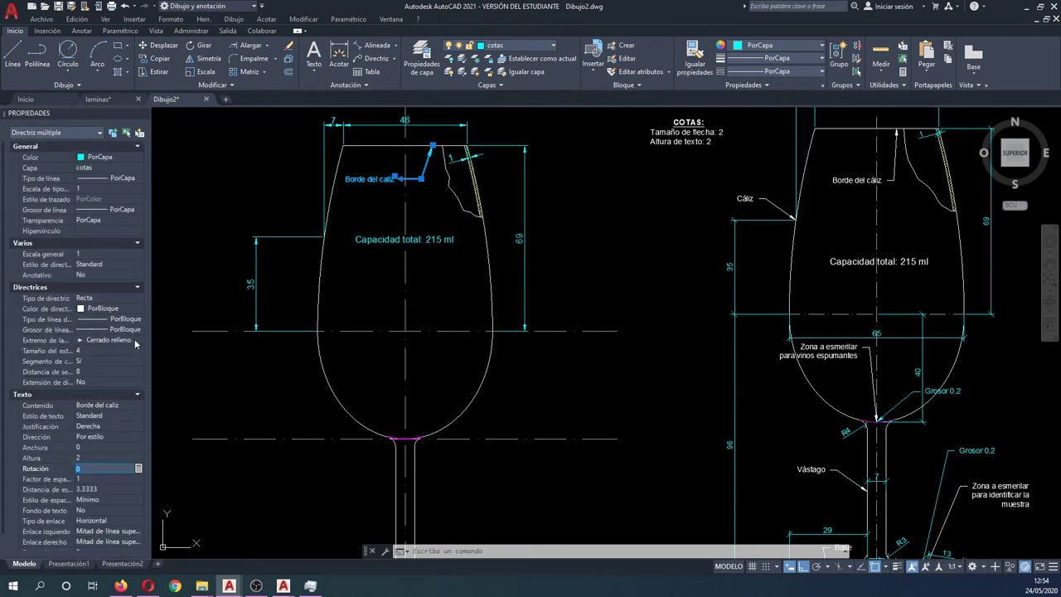
{"action": "left_click_drag", "start_coordinate": [152, 342], "coordinate": [178, 342]}
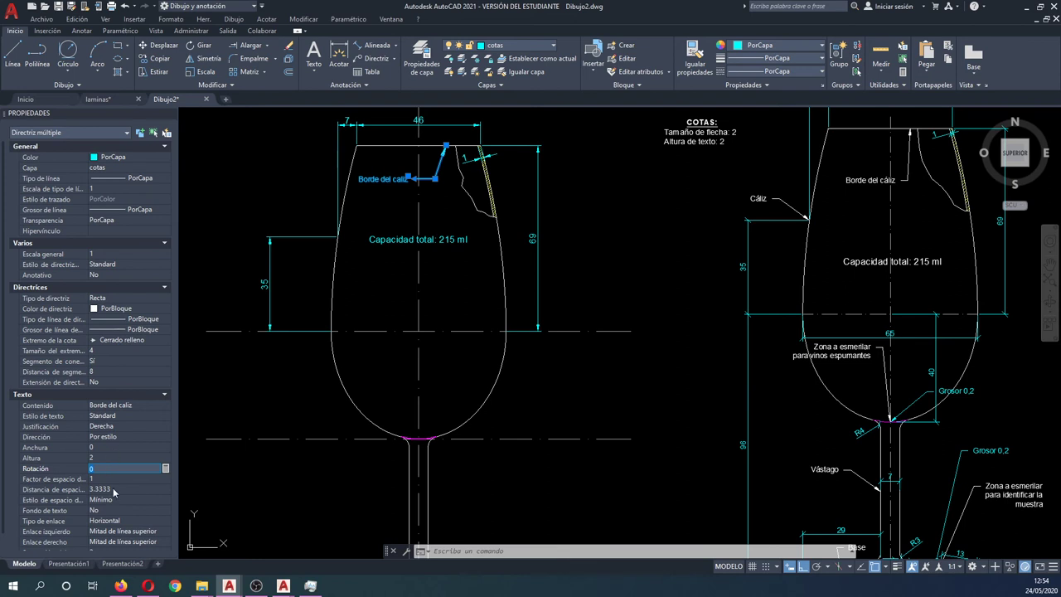
{"action": "scroll", "coordinate": [114, 494], "scroll_direction": "down", "scroll_amount": 1}
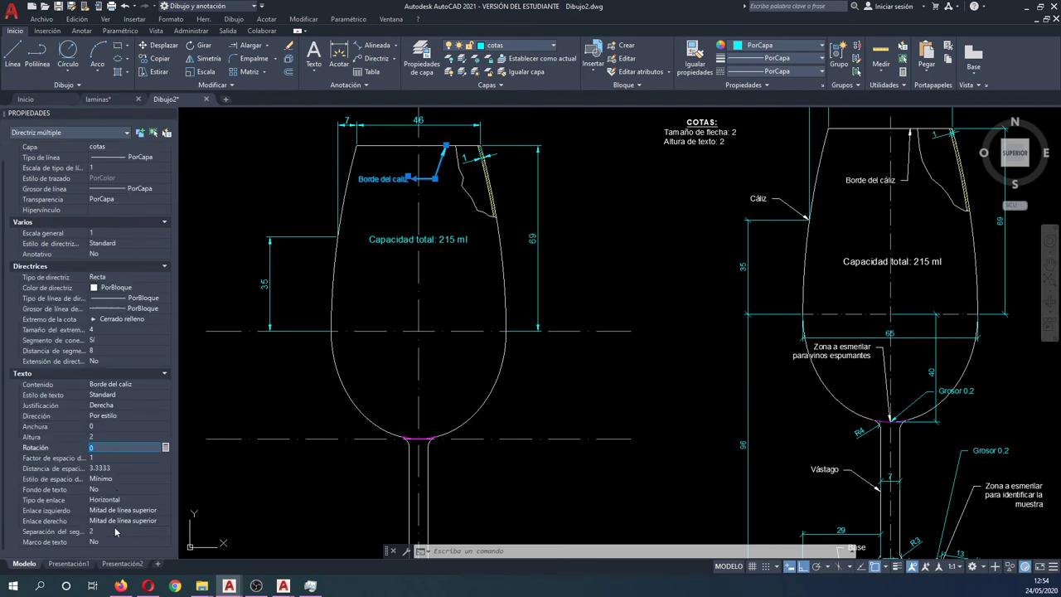
{"action": "left_click", "coordinate": [101, 329]}
{"action": "type", "text": "2"}
{"action": "key", "text": "Tab"}
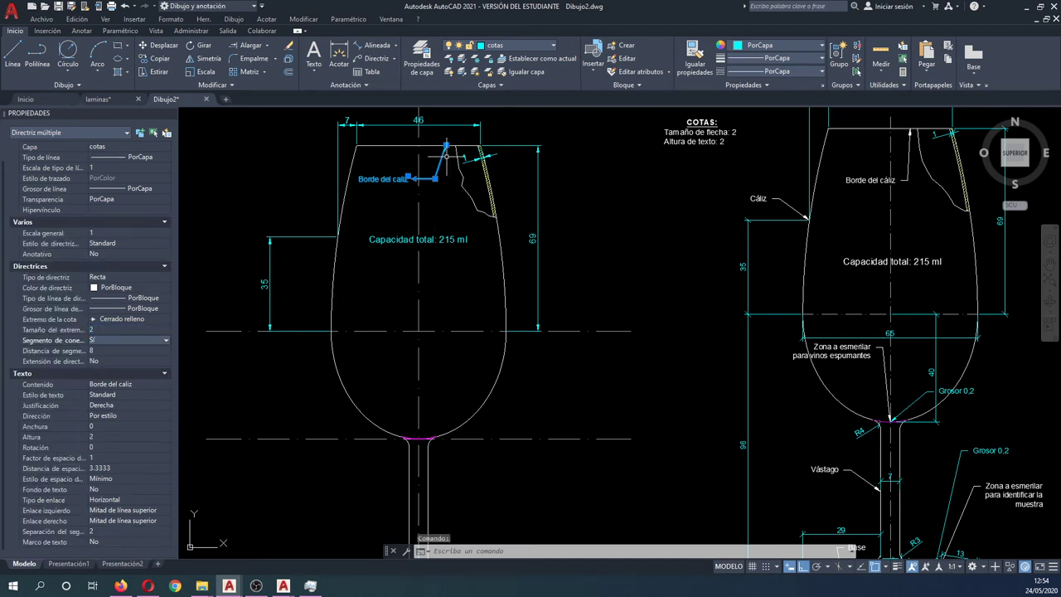
{"action": "scroll", "coordinate": [439, 187], "scroll_direction": "up", "scroll_amount": 6}
{"action": "scroll", "coordinate": [460, 230], "scroll_direction": "down", "scroll_amount": 4}
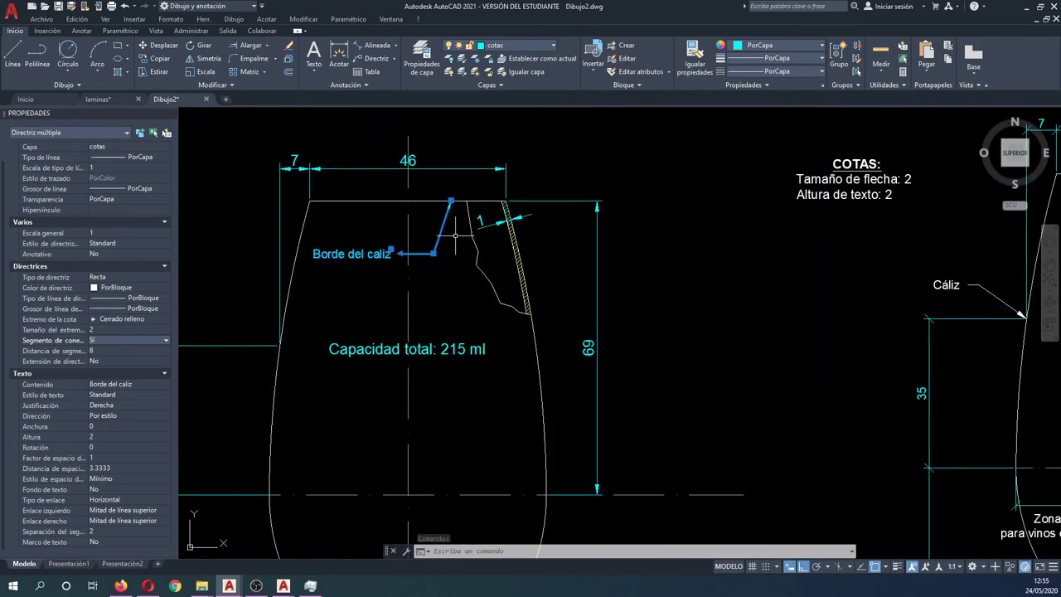
{"action": "scroll", "coordinate": [455, 228], "scroll_direction": "down", "scroll_amount": 3}
{"action": "scroll", "coordinate": [456, 224], "scroll_direction": "up", "scroll_amount": 1}
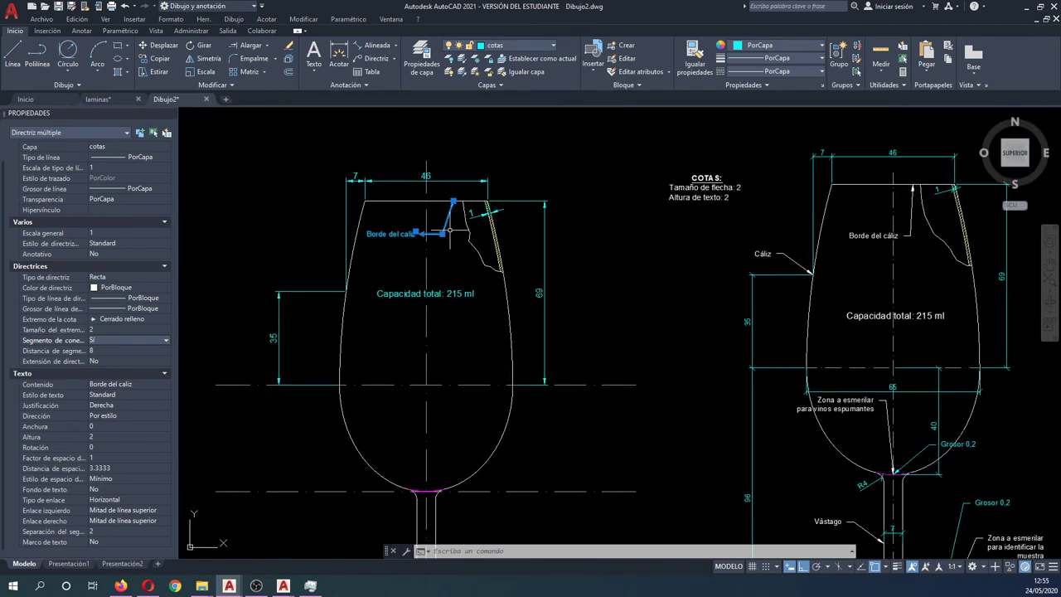
{"action": "key", "text": "Escape"}
{"action": "key", "text": "Escape"}
{"action": "key", "text": "Escape"}
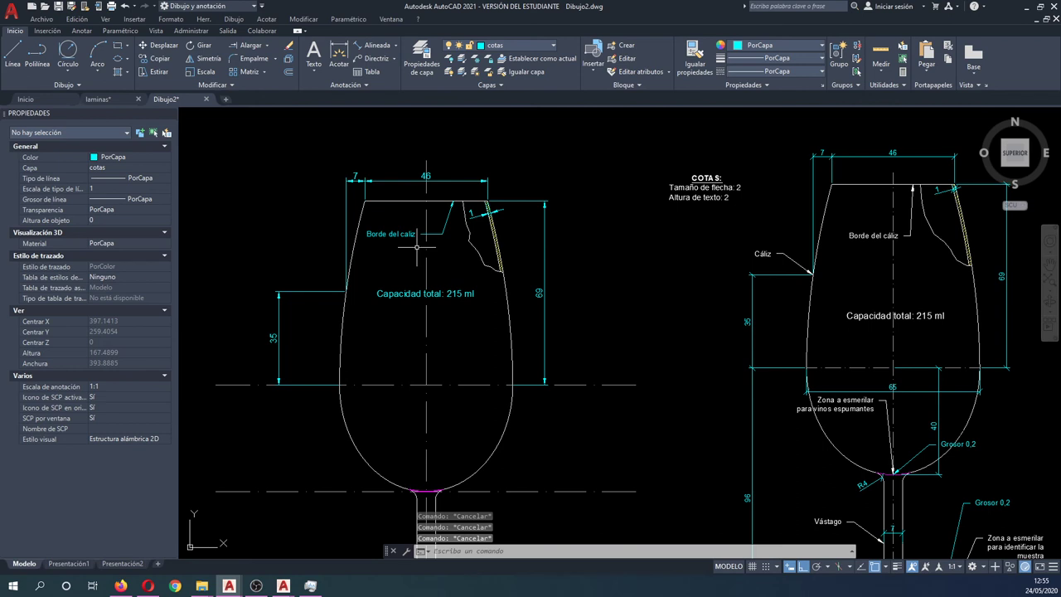
{"action": "left_click", "coordinate": [455, 180]}
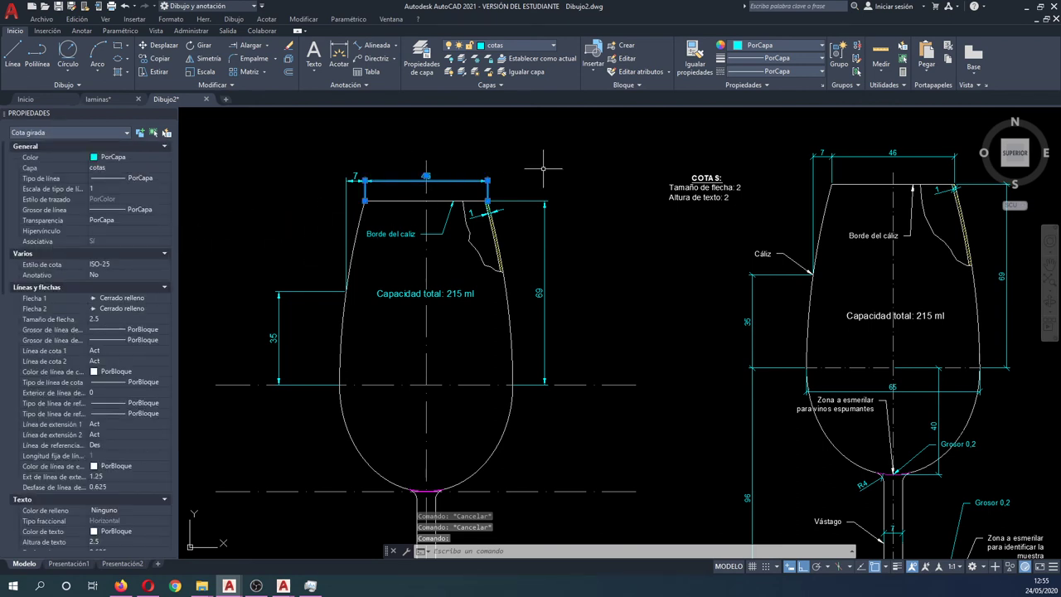
- Set both arrowheads (Flecha 1 and Flecha 2) of the 46 dimension to Oblicuo
{"action": "scroll", "coordinate": [841, 157], "scroll_direction": "up", "scroll_amount": 5}
{"action": "scroll", "coordinate": [782, 158], "scroll_direction": "up", "scroll_amount": 3}
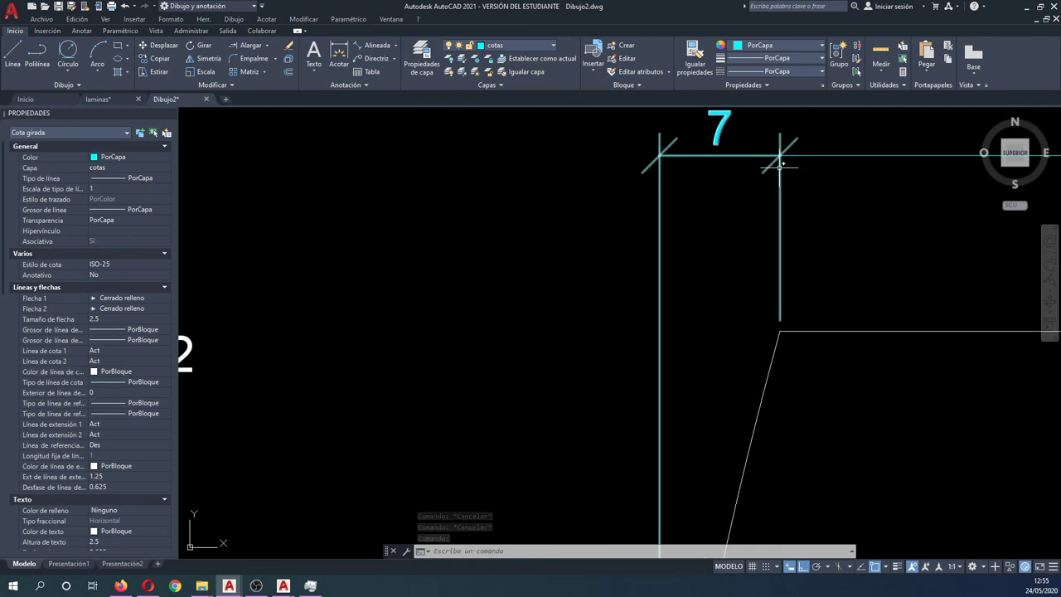
{"action": "scroll", "coordinate": [780, 166], "scroll_direction": "down", "scroll_amount": 4}
{"action": "left_click", "coordinate": [111, 301]}
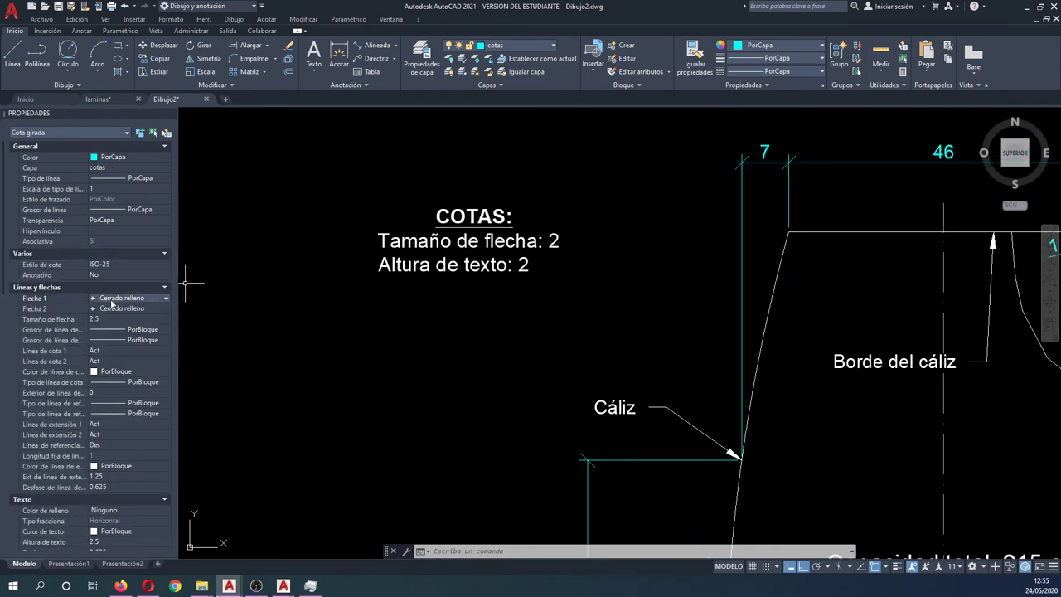
{"action": "left_click", "coordinate": [162, 298]}
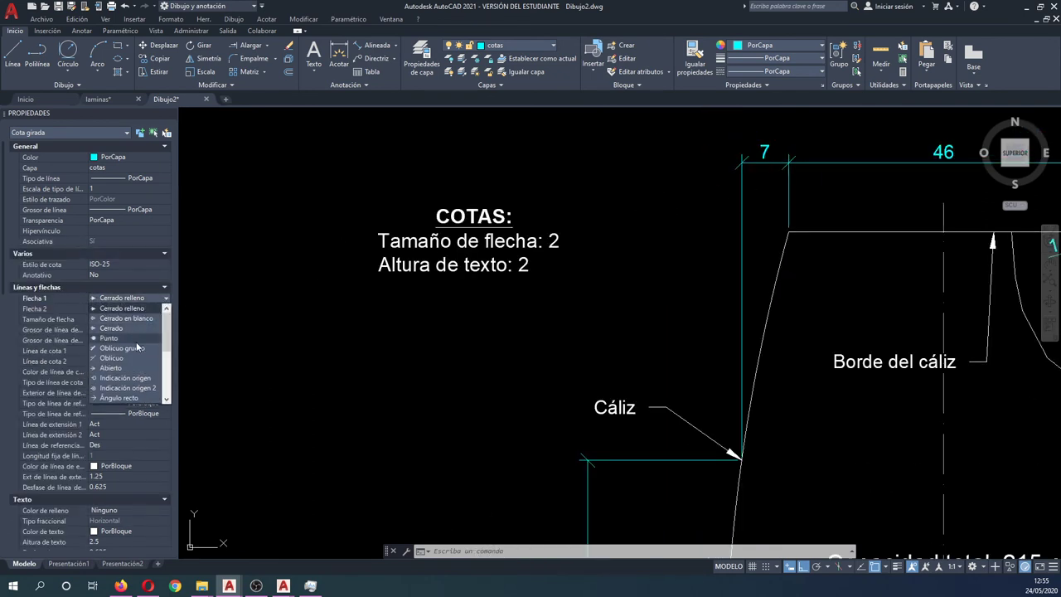
{"action": "left_click", "coordinate": [131, 358]}
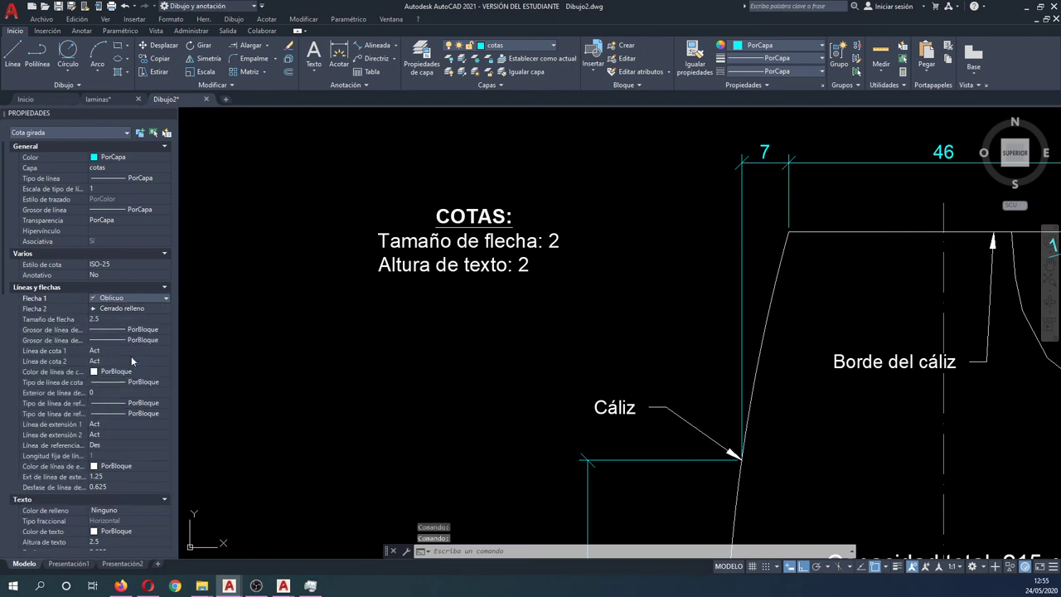
{"action": "left_click", "coordinate": [130, 311]}
{"action": "left_click", "coordinate": [165, 311]}
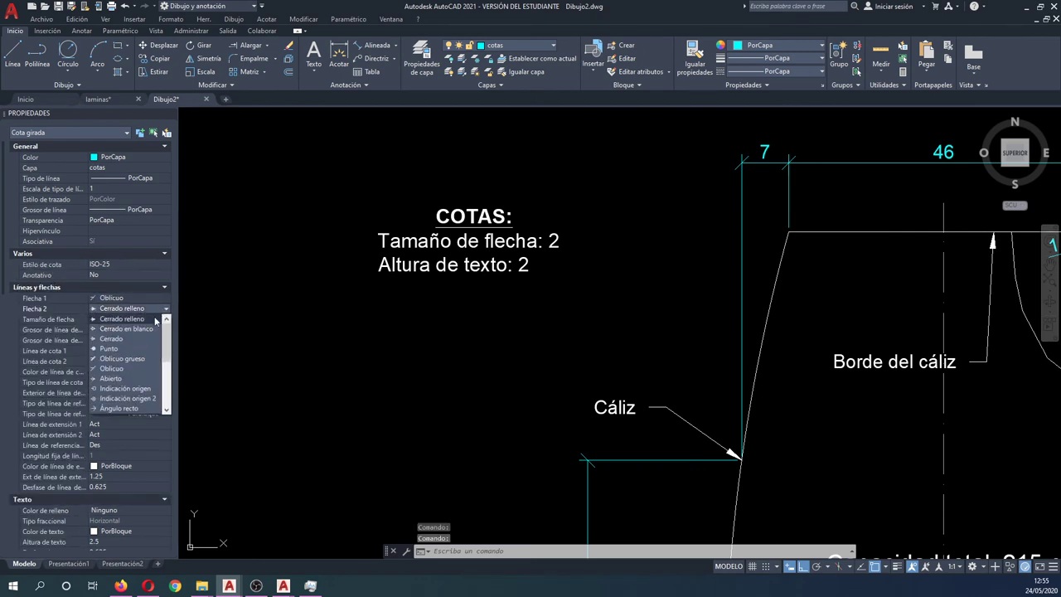
{"action": "left_click", "coordinate": [117, 368]}
- Give the 46 dimension an arrow size of 2 and a text height of 2
{"action": "left_click", "coordinate": [110, 319]}
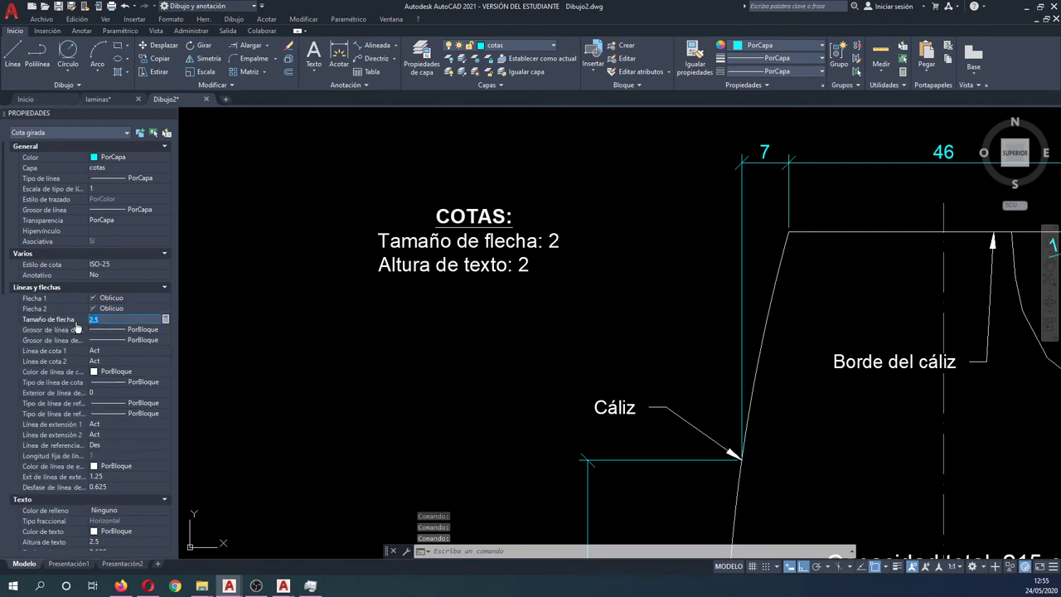
{"action": "type", "text": "2"}
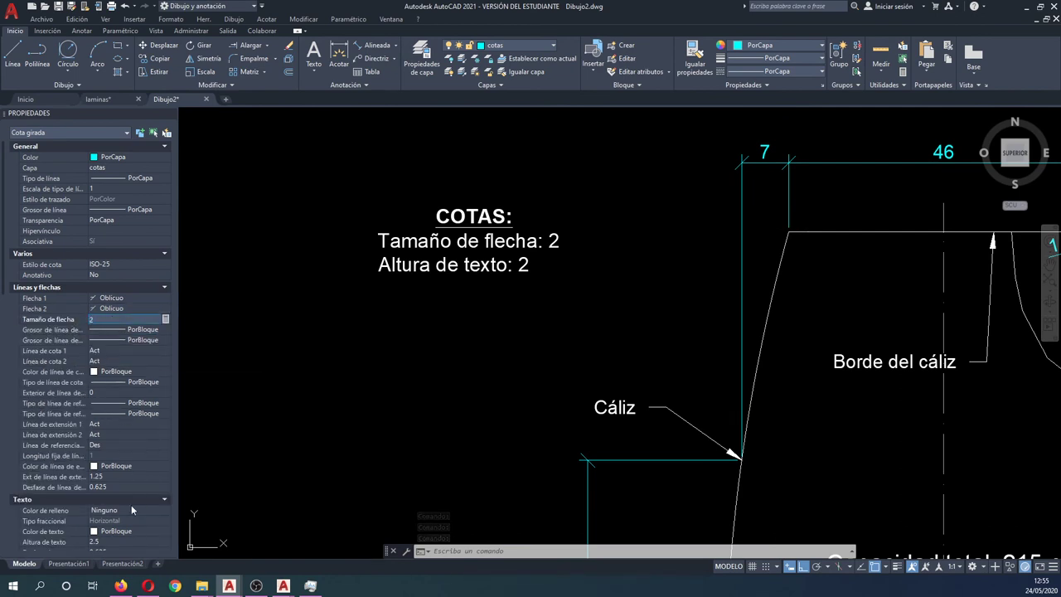
{"action": "left_click", "coordinate": [106, 542]}
{"action": "type", "text": "2"}
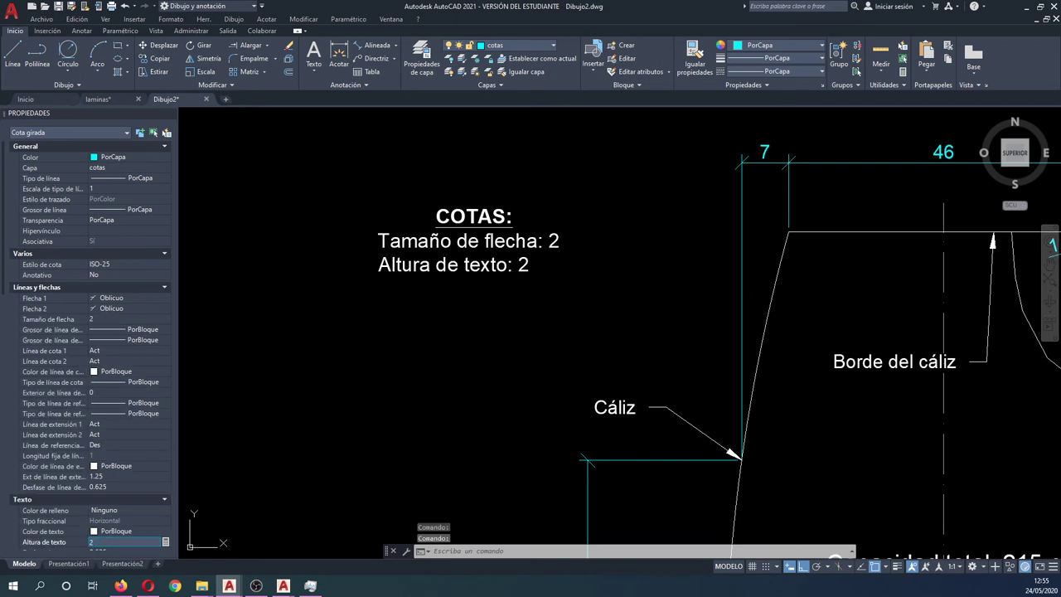
{"action": "key", "text": "Tab"}
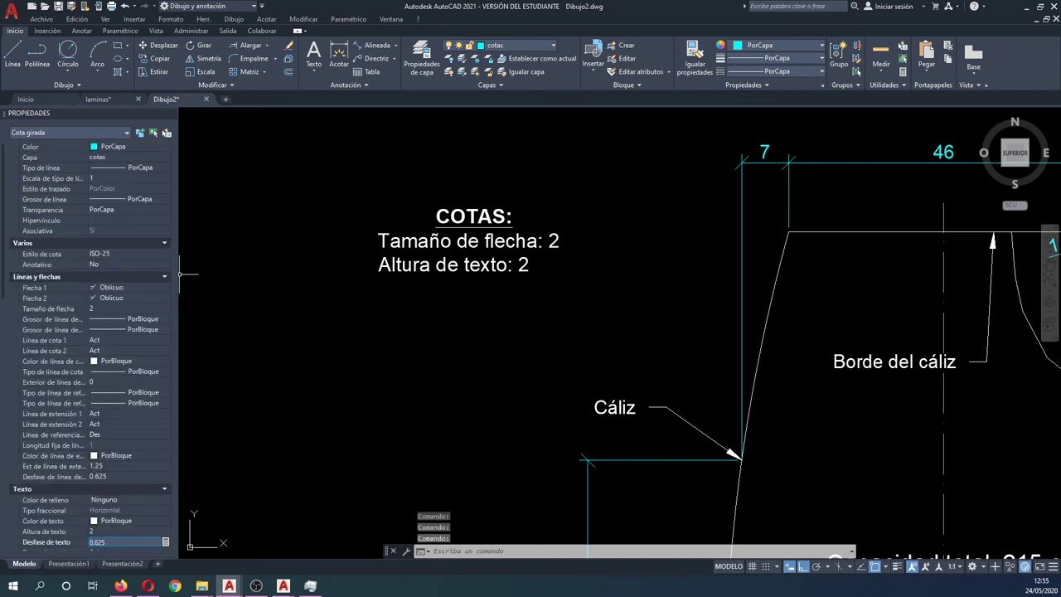
{"action": "scroll", "coordinate": [417, 231], "scroll_direction": "down", "scroll_amount": 4}
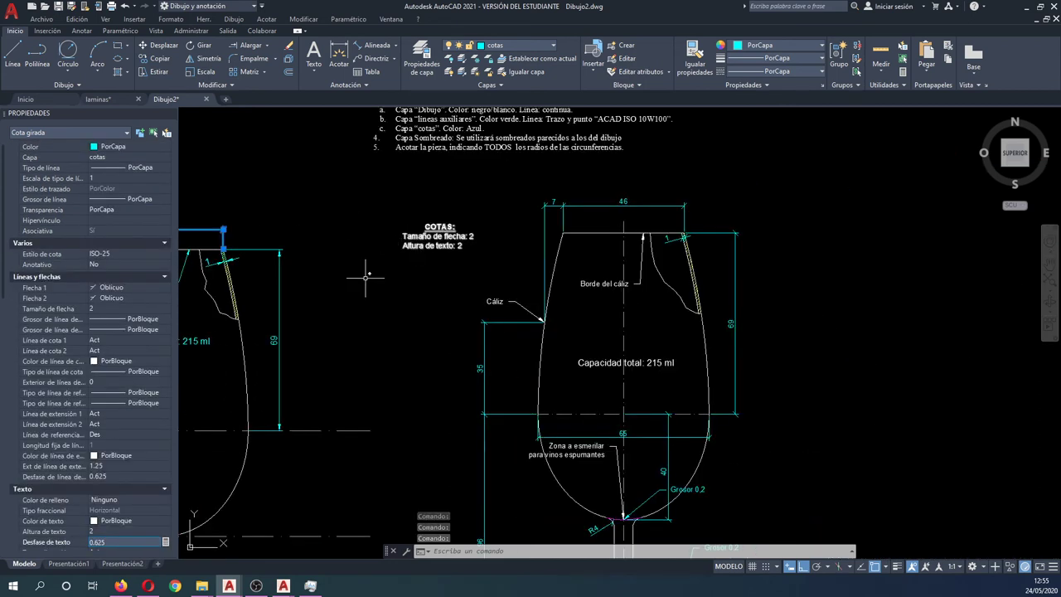
{"action": "middle_click_drag", "start_coordinate": [368, 277], "coordinate": [592, 246]}
{"action": "key", "text": "Escape"}
{"action": "key", "text": "Escape"}
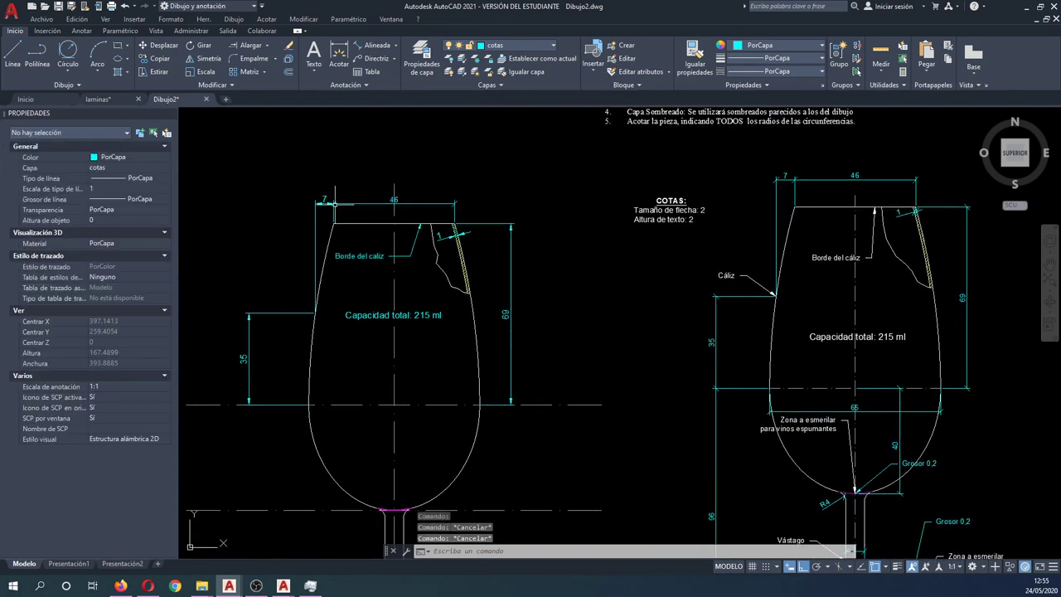
- Change the 'Capacidad total: 215 ml' note to text height 2 and colour Blanco
{"action": "scroll", "coordinate": [361, 201], "scroll_direction": "up", "scroll_amount": 2}
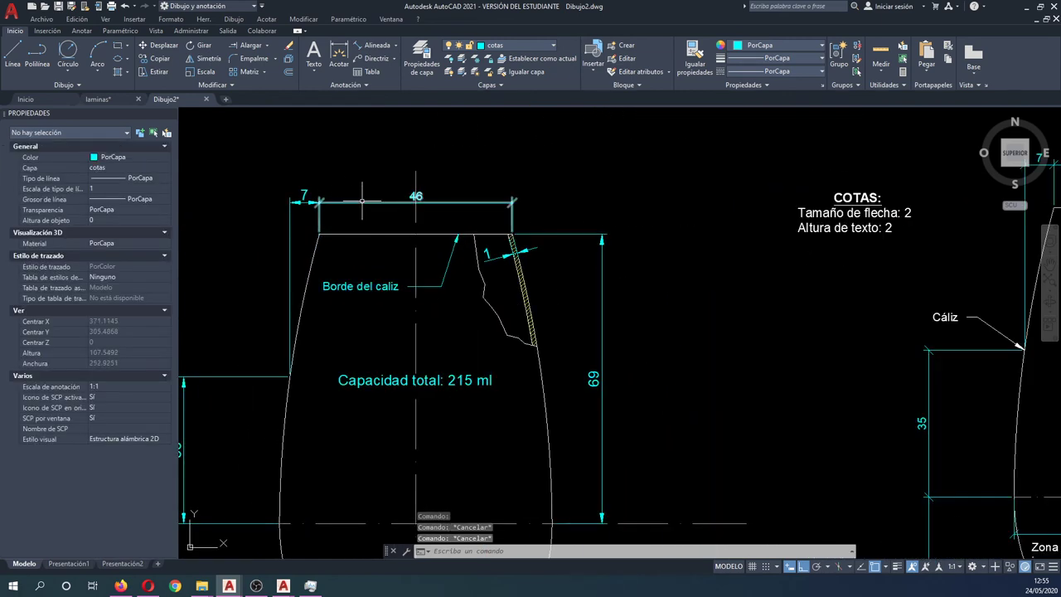
{"action": "left_click", "coordinate": [444, 383]}
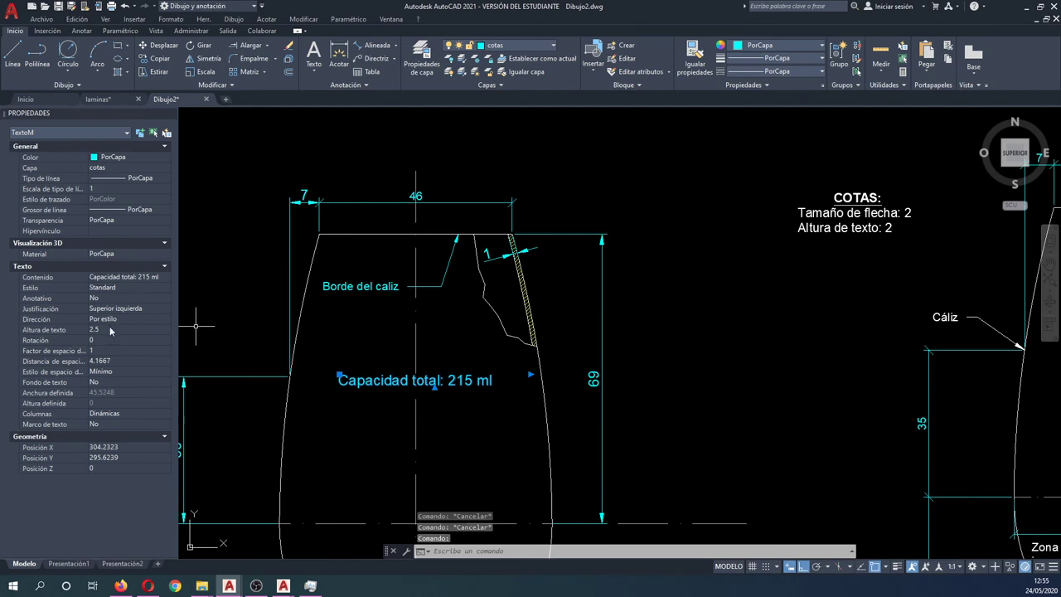
{"action": "left_click", "coordinate": [111, 330]}
{"action": "type", "text": "2"}
{"action": "key", "text": "Return"}
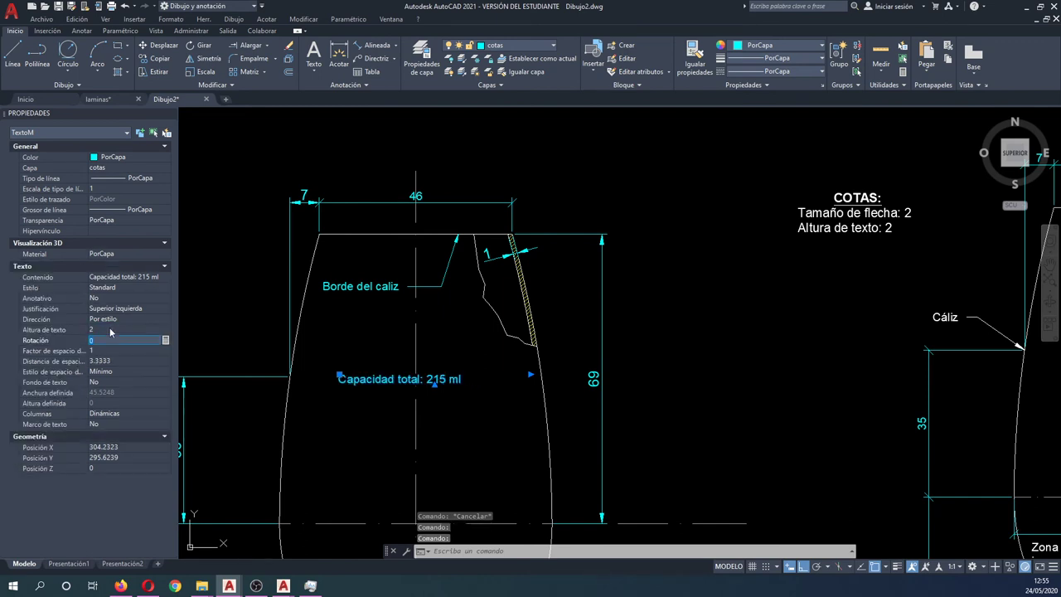
{"action": "left_click", "coordinate": [766, 48]}
{"action": "left_click", "coordinate": [801, 157]}
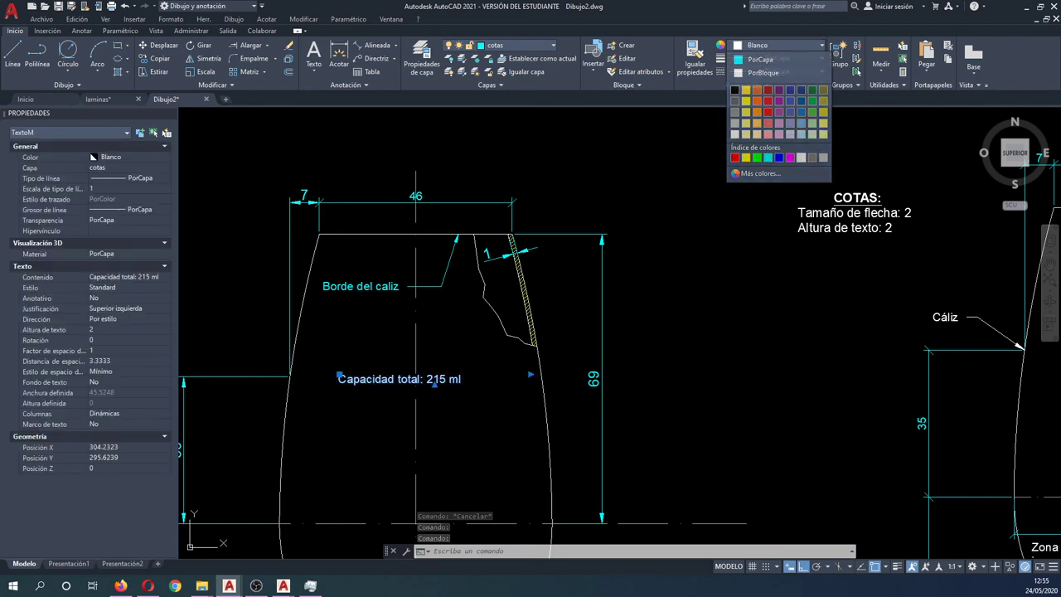
{"action": "key", "text": "Escape"}
- Isolate the cotas layer by picking the 46 dimension with AISLARCAPA
{"action": "middle_click_drag", "start_coordinate": [173, 121], "coordinate": [262, 121]}
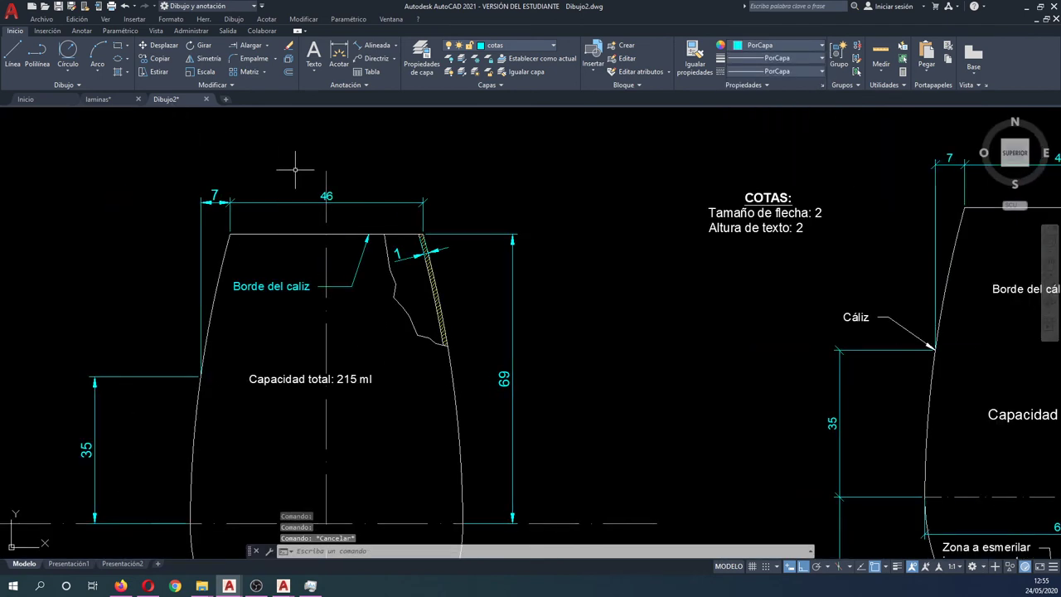
{"action": "left_click", "coordinate": [463, 61]}
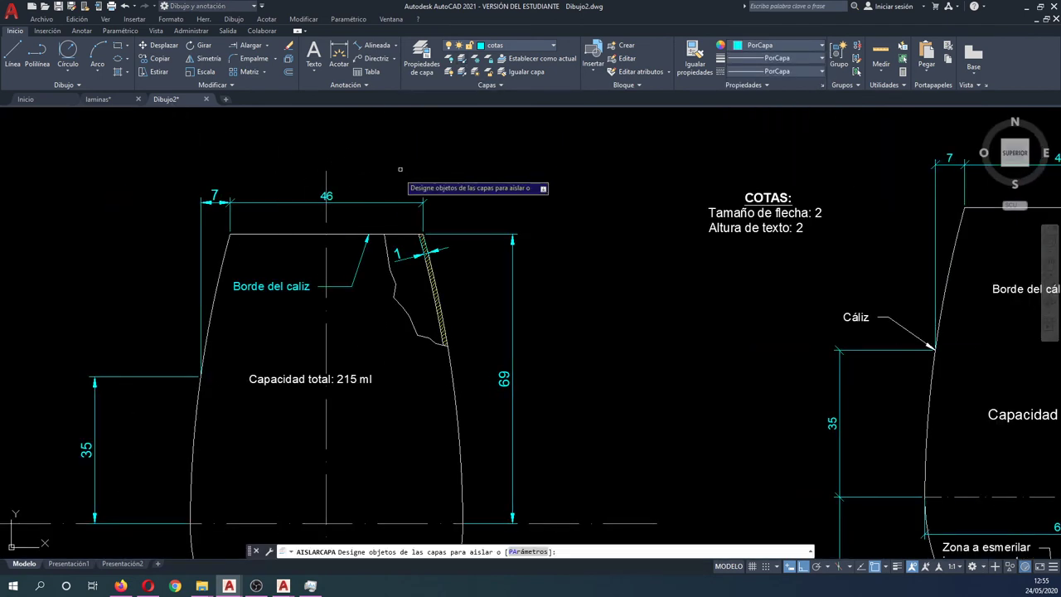
{"action": "left_click", "coordinate": [360, 202]}
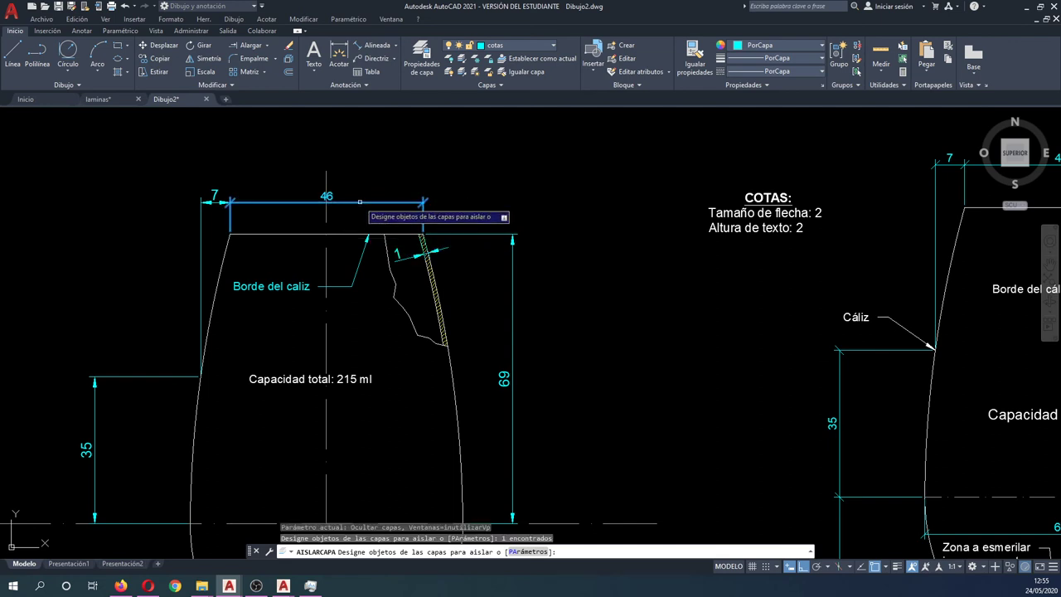
{"action": "key", "text": "Return"}
{"action": "key", "text": "Escape"}
{"action": "key", "text": "Escape"}
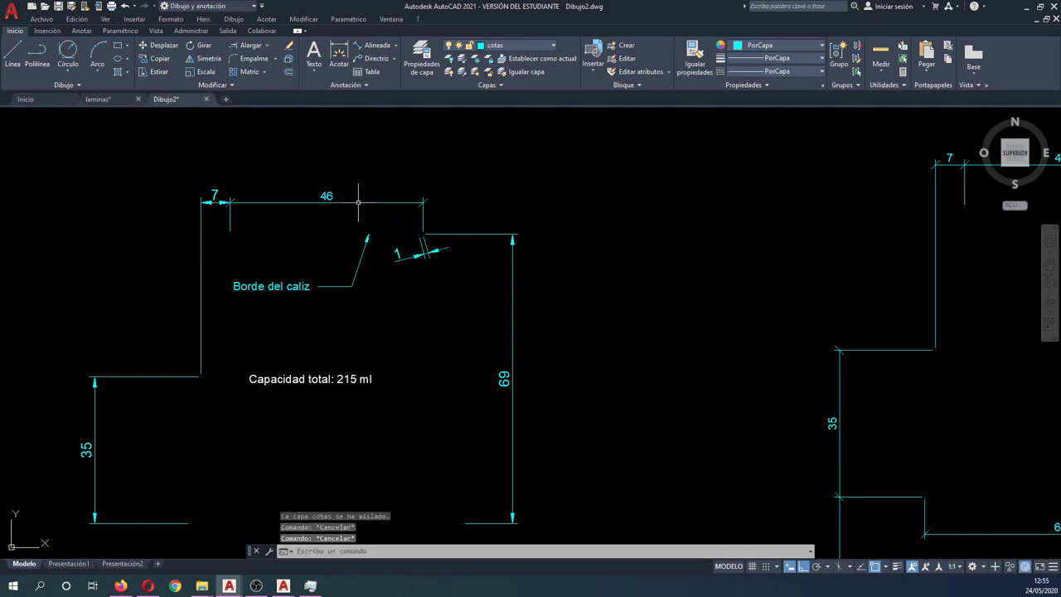
- Match the 46 dimension's properties onto the left goblet's other dimensions using MA
{"action": "type", "text": "ma"}
{"action": "key", "text": "Return"}
{"action": "left_click", "coordinate": [360, 202]}
{"action": "scroll", "coordinate": [359, 202], "scroll_direction": "down", "scroll_amount": 6}
{"action": "left_click", "coordinate": [444, 316]}
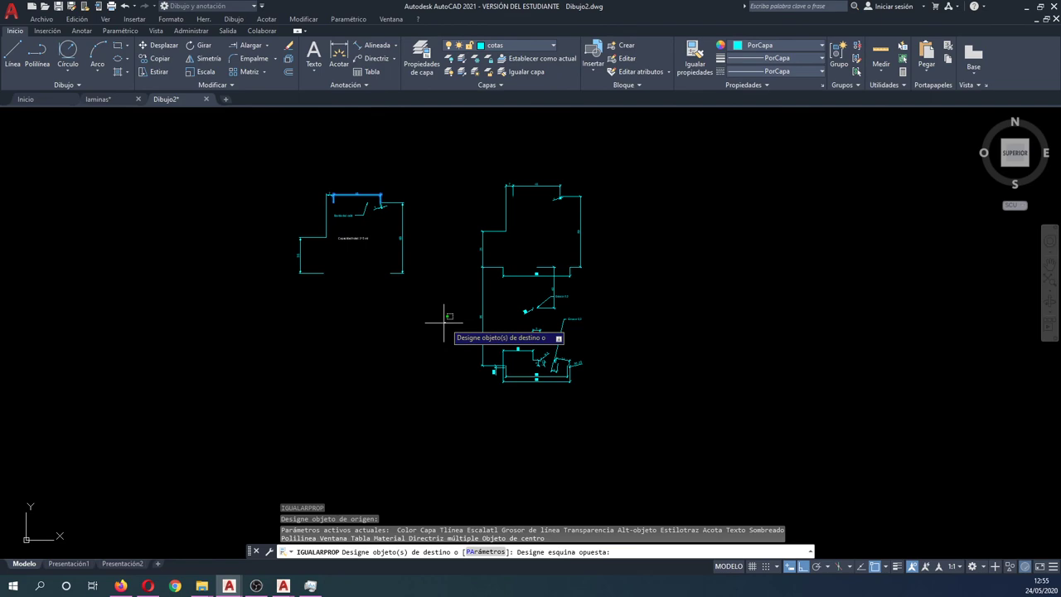
{"action": "left_click", "coordinate": [230, 153]}
{"action": "key", "text": "Return"}
- Restore all hidden layers with Layuniso
{"action": "scroll", "coordinate": [292, 176], "scroll_direction": "up", "scroll_amount": 3}
{"action": "scroll", "coordinate": [291, 175], "scroll_direction": "up", "scroll_amount": 5}
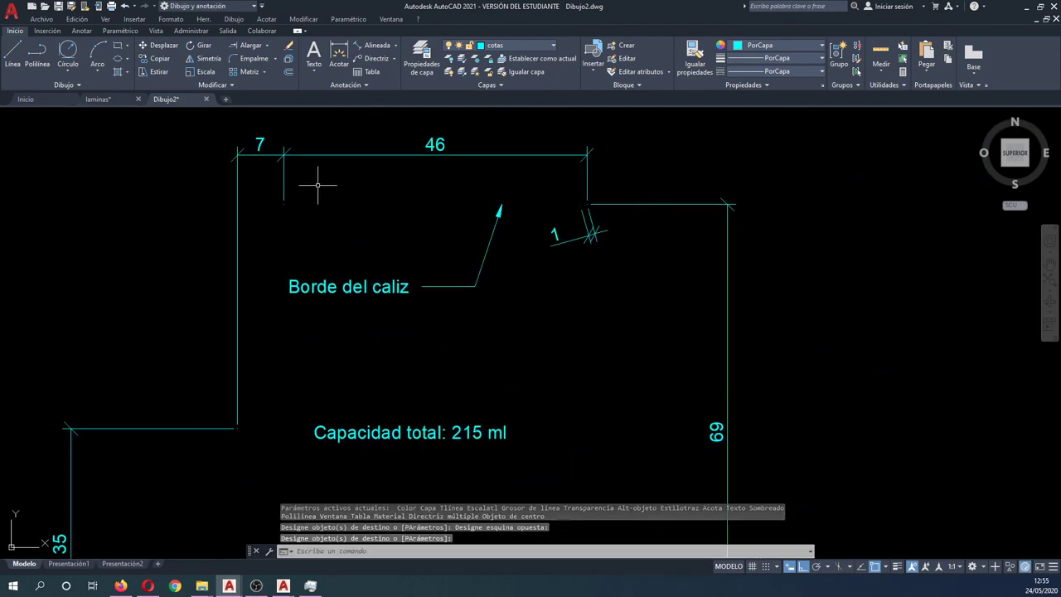
{"action": "left_click", "coordinate": [461, 71]}
{"action": "scroll", "coordinate": [356, 110], "scroll_direction": "down", "scroll_amount": 3}
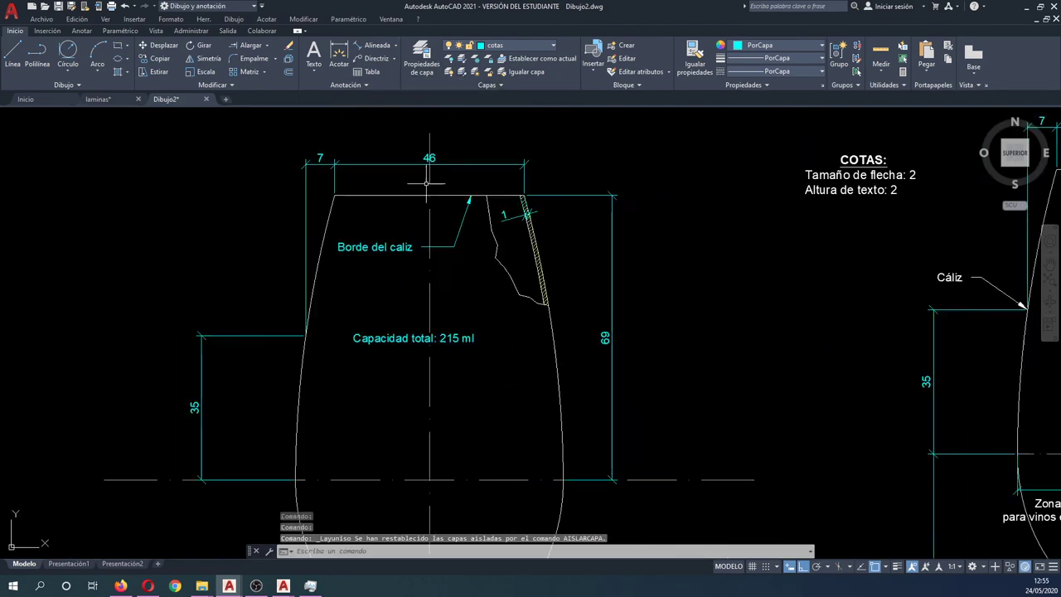
{"action": "scroll", "coordinate": [452, 207], "scroll_direction": "down", "scroll_amount": 3}
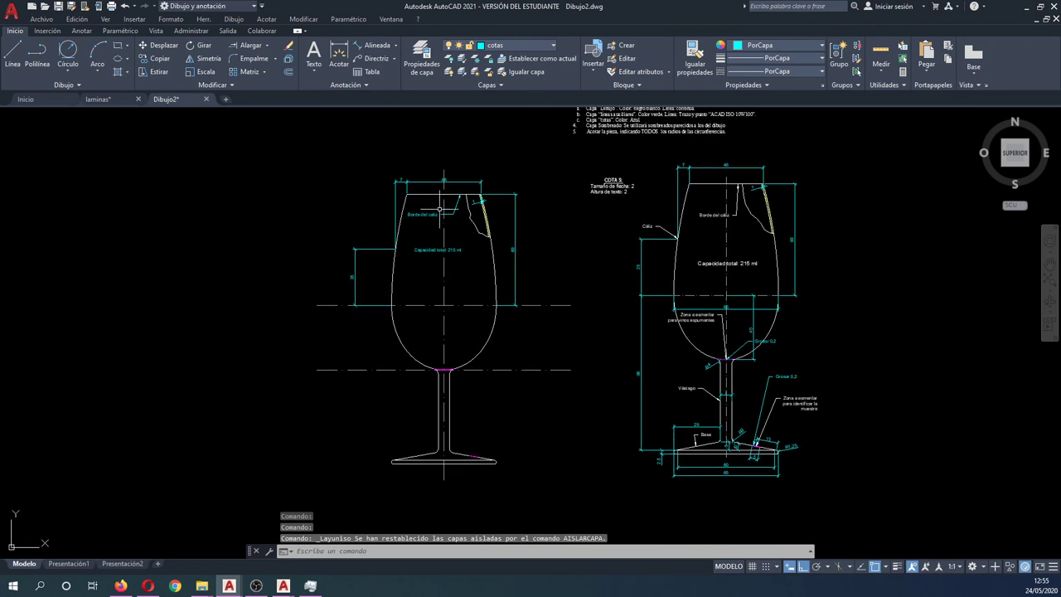
- Open laminas model space and zoom in on the UNIDADES AUTOCAD/PAPEL notes under the sheets
{"action": "left_click", "coordinate": [98, 99]}
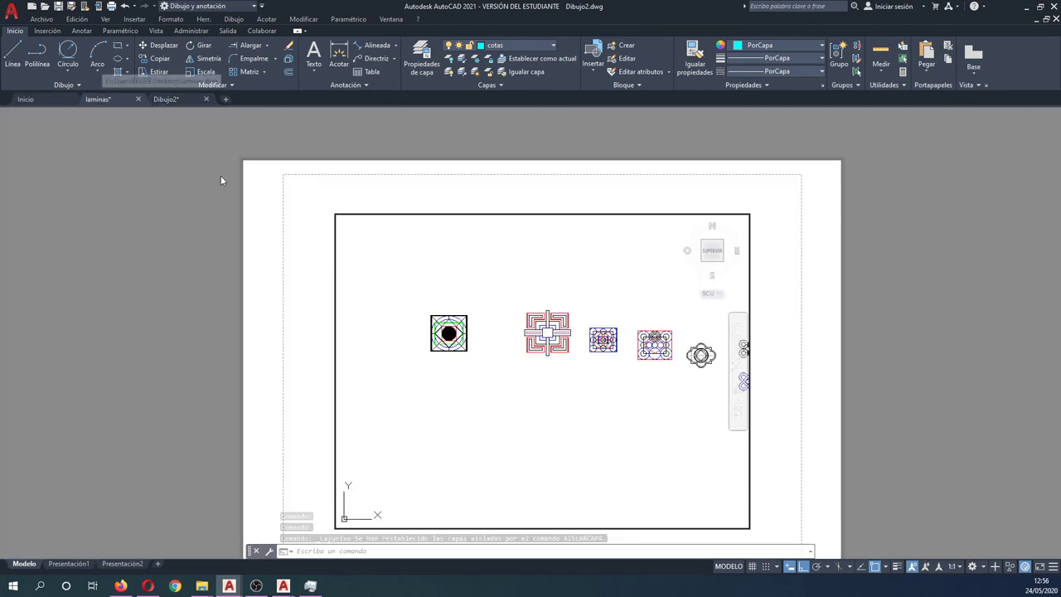
{"action": "left_click", "coordinate": [24, 564]}
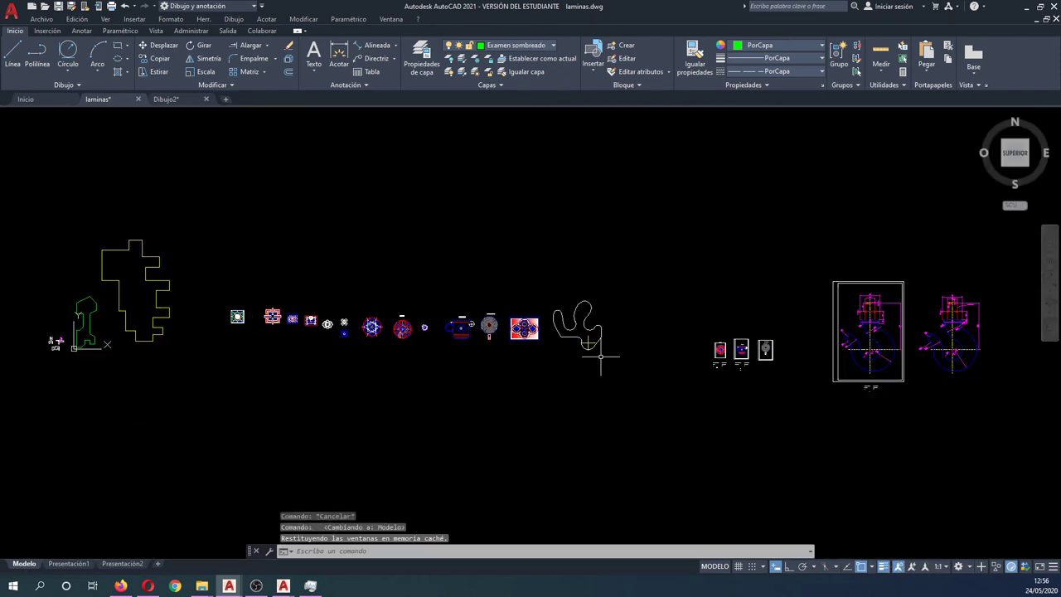
{"action": "scroll", "coordinate": [663, 373], "scroll_direction": "up", "scroll_amount": 4}
{"action": "scroll", "coordinate": [672, 379], "scroll_direction": "up", "scroll_amount": 4}
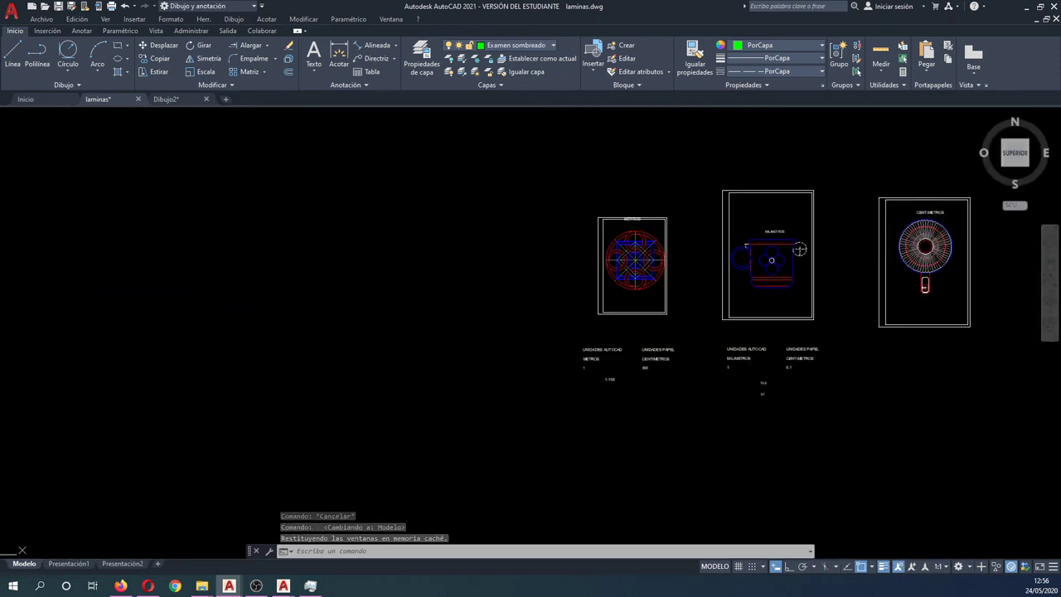
{"action": "middle_click_drag", "start_coordinate": [672, 379], "coordinate": [609, 383]}
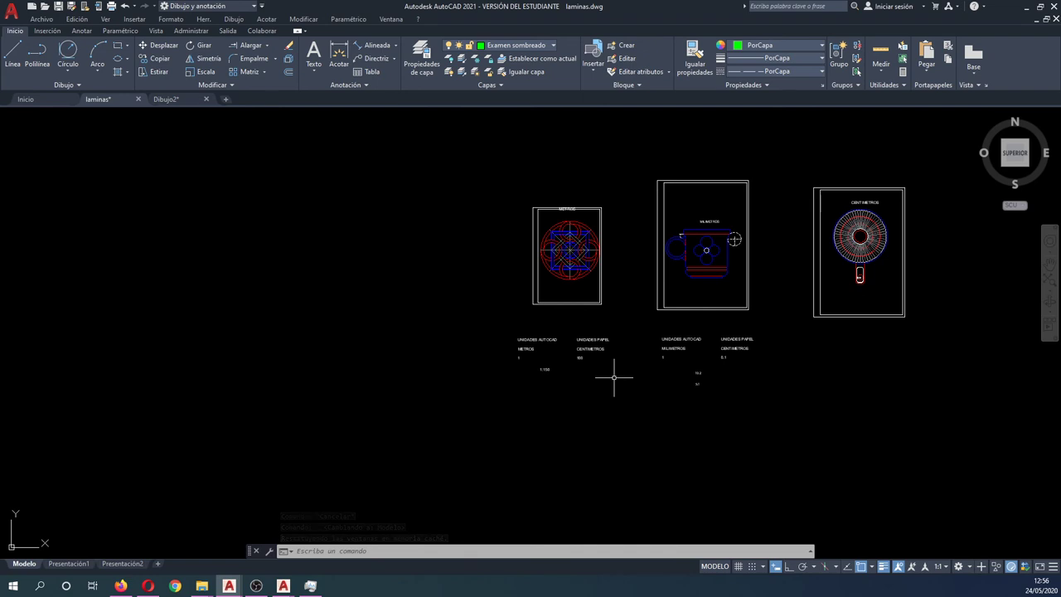
{"action": "scroll", "coordinate": [614, 377], "scroll_direction": "down", "scroll_amount": 2}
{"action": "scroll", "coordinate": [620, 377], "scroll_direction": "down", "scroll_amount": 2}
{"action": "scroll", "coordinate": [620, 373], "scroll_direction": "down", "scroll_amount": 2}
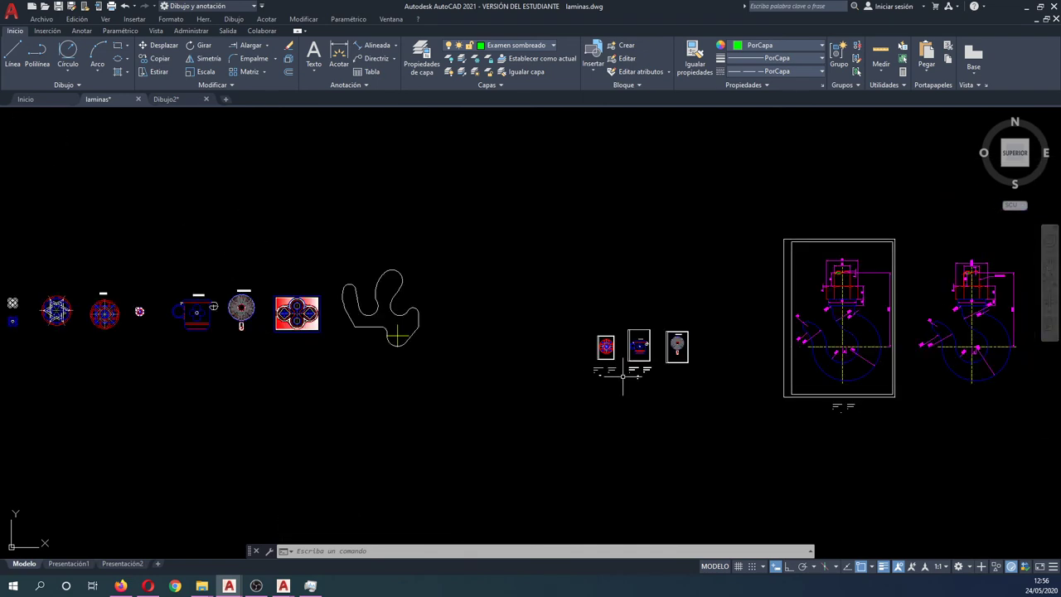
{"action": "scroll", "coordinate": [620, 355], "scroll_direction": "up", "scroll_amount": 4}
{"action": "scroll", "coordinate": [671, 357], "scroll_direction": "up", "scroll_amount": 6}
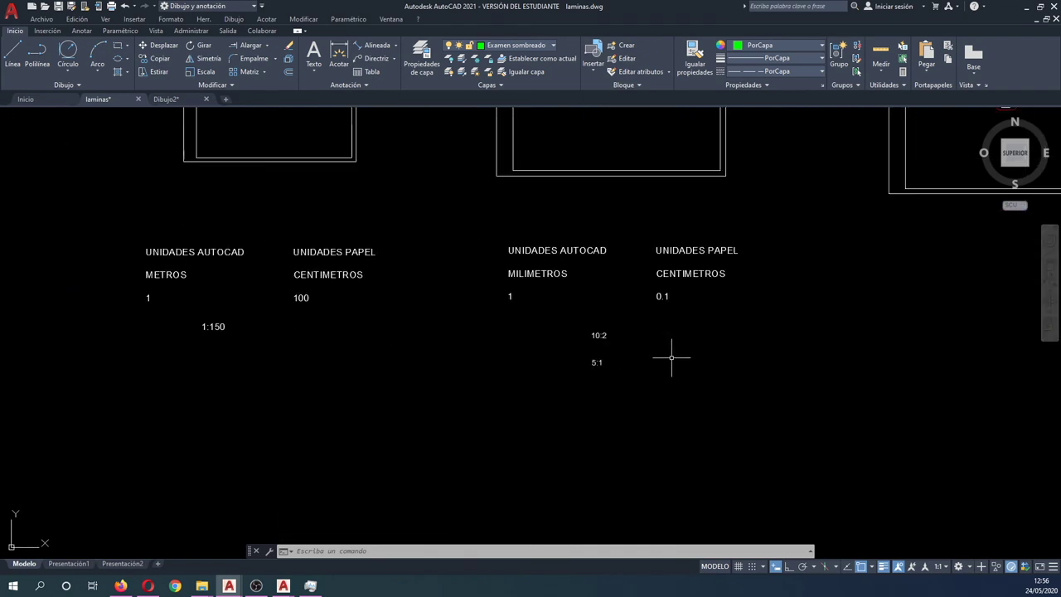
- Start a COPY of the four right-hand conversion notes, then cancel it
{"action": "type", "text": "c"}
{"action": "key", "text": "Return"}
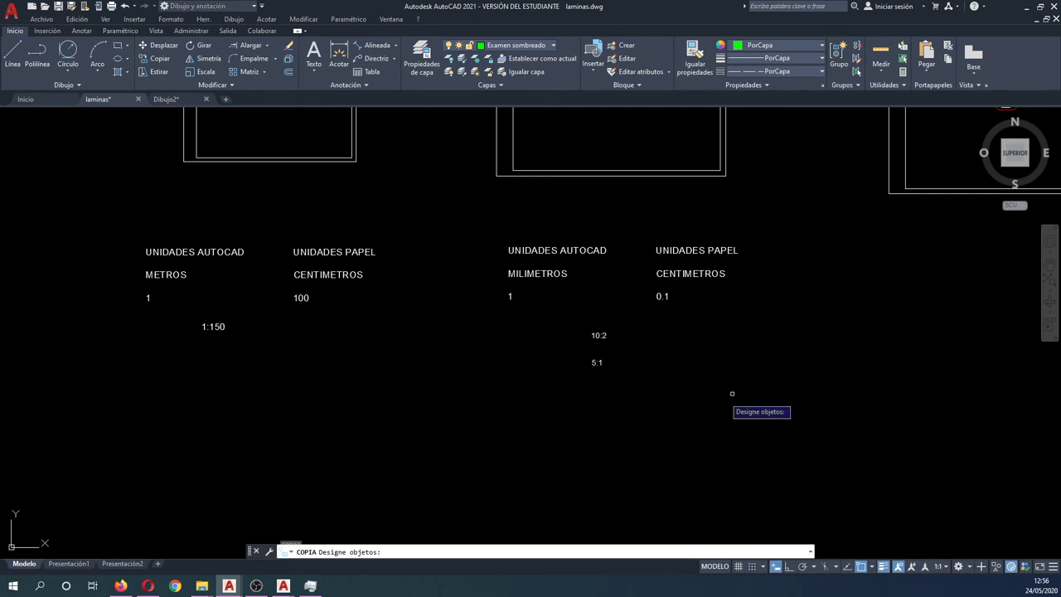
{"action": "left_click", "coordinate": [729, 394]}
{"action": "left_click", "coordinate": [493, 241]}
{"action": "scroll", "coordinate": [584, 321], "scroll_direction": "down", "scroll_amount": 4}
{"action": "scroll", "coordinate": [472, 280], "scroll_direction": "down", "scroll_amount": 2}
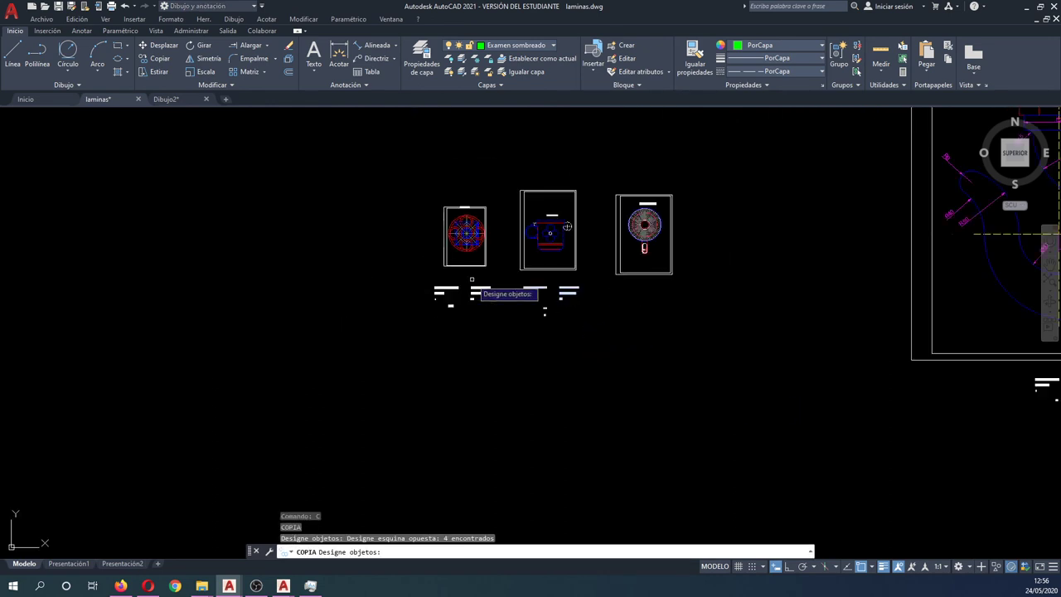
{"action": "scroll", "coordinate": [472, 279], "scroll_direction": "up", "scroll_amount": 4}
{"action": "key", "text": "Escape"}
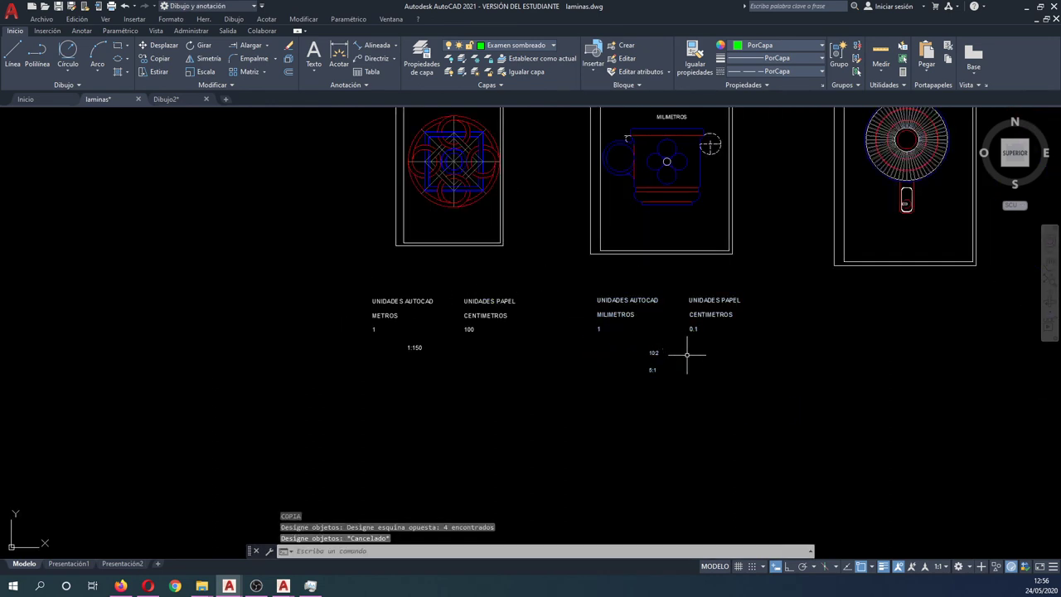
- Copy the millimetre conversion notes to the clipboard with Ctrl+C
{"action": "left_click", "coordinate": [748, 395]}
{"action": "left_click", "coordinate": [577, 310]}
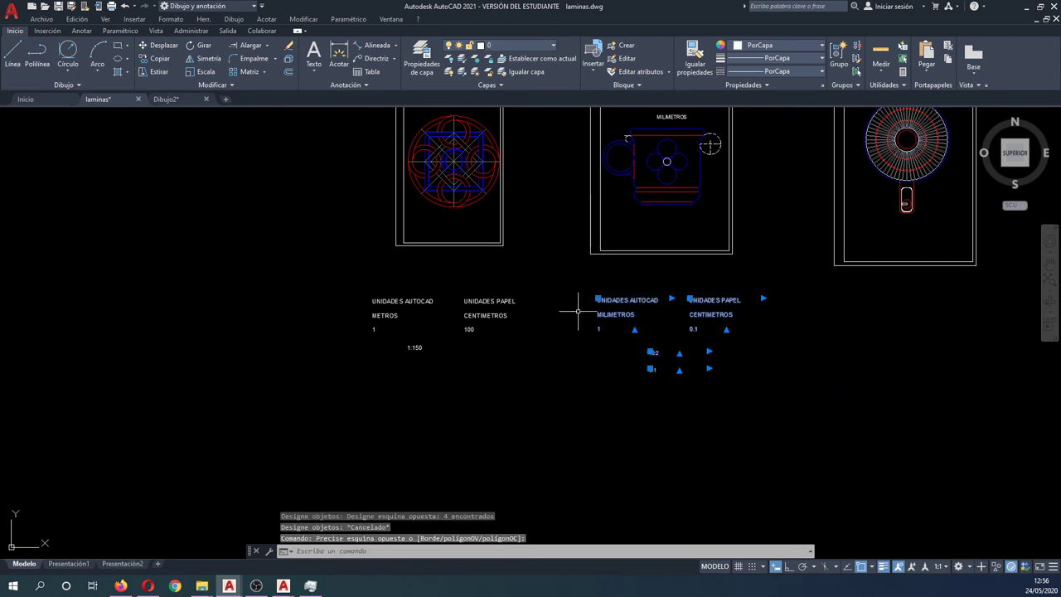
{"action": "key", "text": "ctrl+c"}
{"action": "scroll", "coordinate": [600, 347], "scroll_direction": "down", "scroll_amount": 3}
{"action": "scroll", "coordinate": [600, 347], "scroll_direction": "up", "scroll_amount": 1}
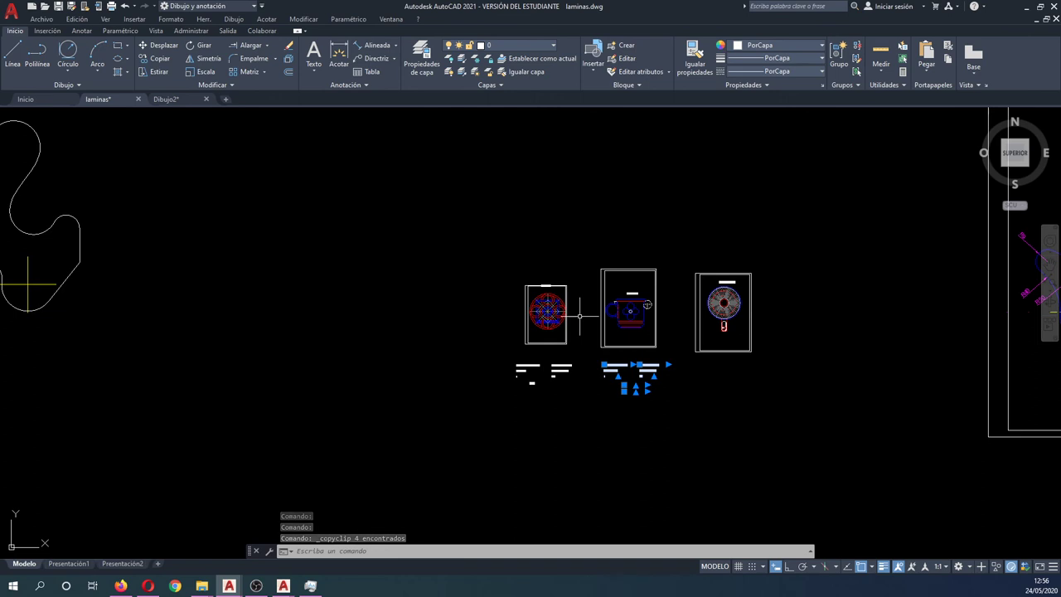
{"action": "scroll", "coordinate": [579, 315], "scroll_direction": "down", "scroll_amount": 2}
{"action": "scroll", "coordinate": [579, 315], "scroll_direction": "up", "scroll_amount": 2}
{"action": "key", "text": "Escape"}
{"action": "key", "text": "Escape"}
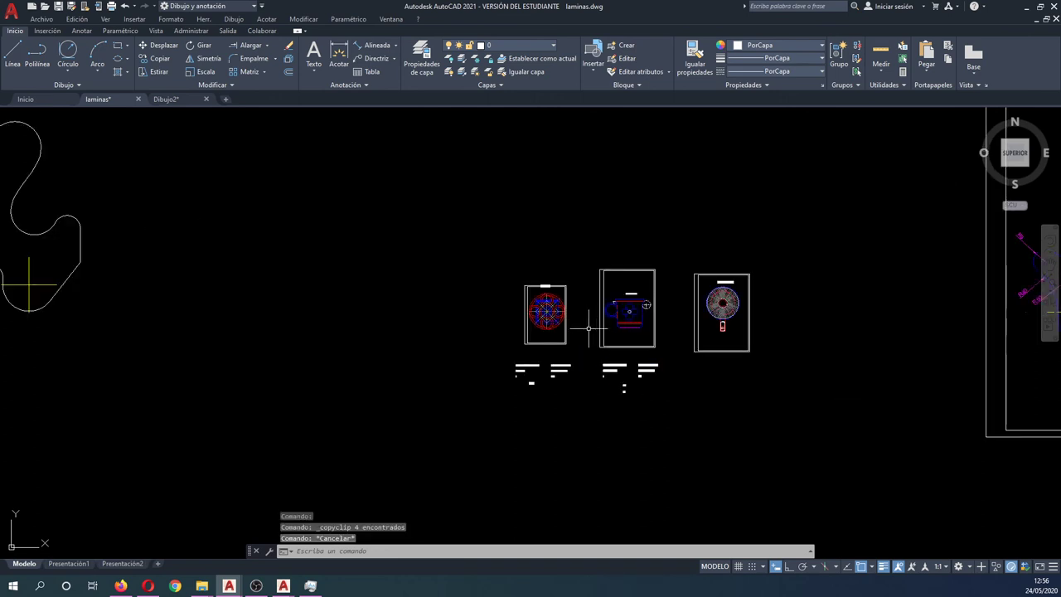
- Cancel an accidentally repeated command
{"action": "scroll", "coordinate": [579, 348], "scroll_direction": "down", "scroll_amount": 2}
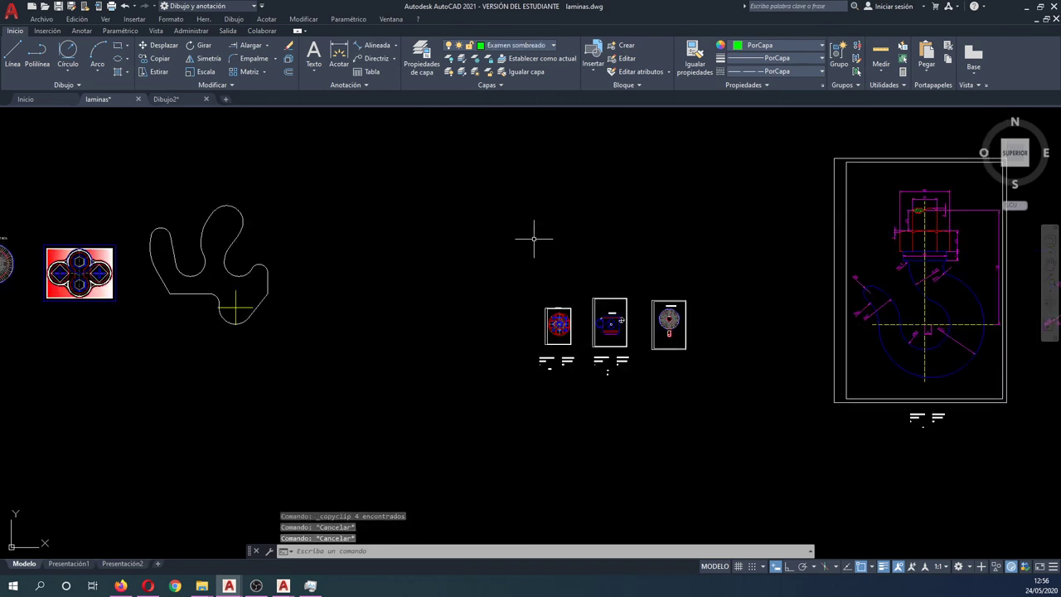
{"action": "type", "text": "UY"}
{"action": "key", "text": "Return"}
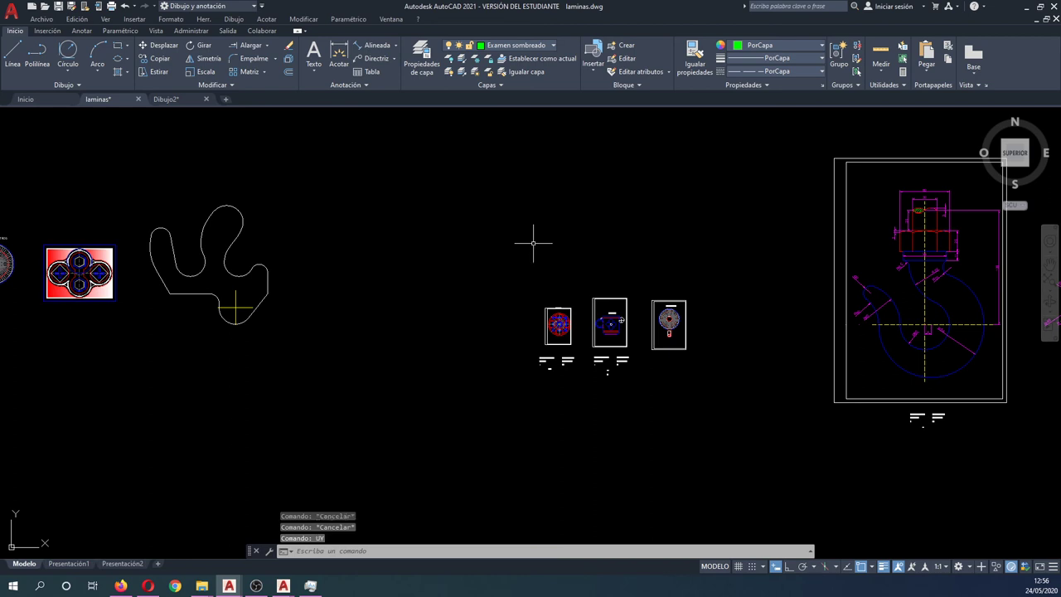
{"action": "scroll", "coordinate": [580, 331], "scroll_direction": "up", "scroll_amount": 2}
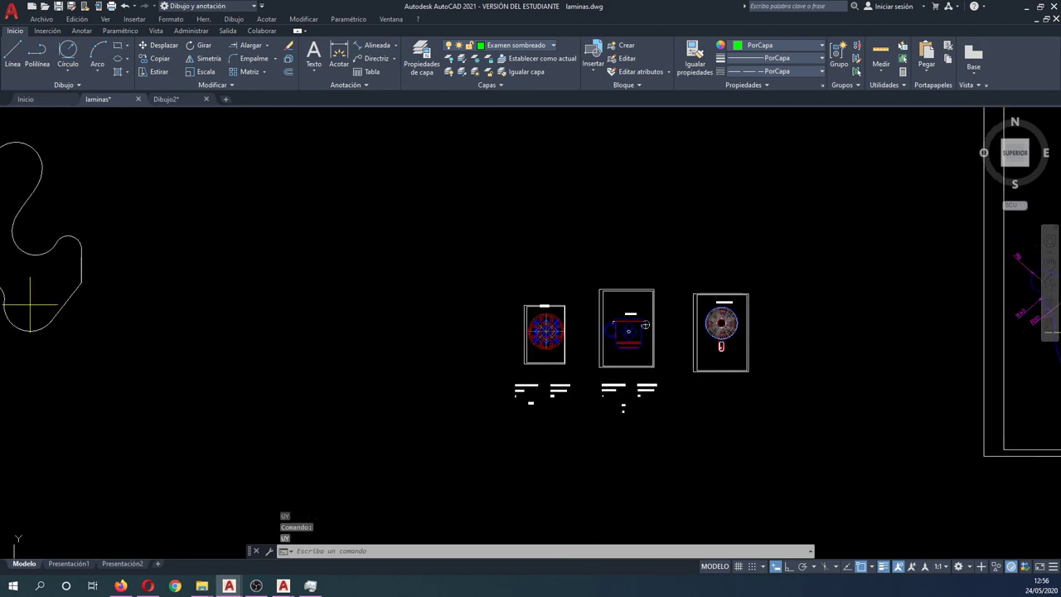
{"action": "key", "text": "Escape"}
{"action": "key", "text": "Escape"}
{"action": "scroll", "coordinate": [531, 288], "scroll_direction": "down", "scroll_amount": 3}
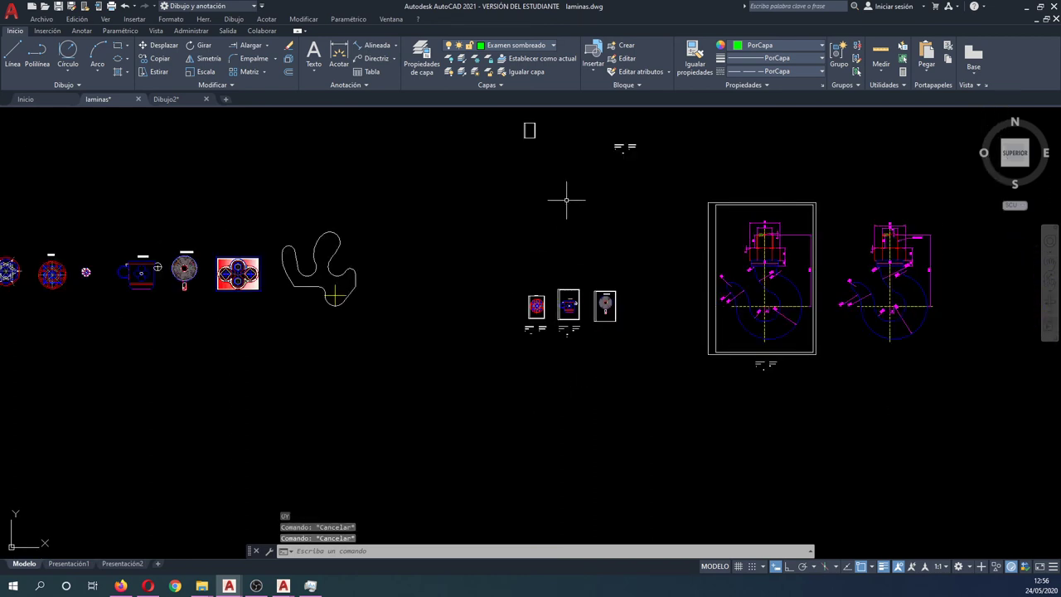
{"action": "scroll", "coordinate": [566, 201], "scroll_direction": "up", "scroll_amount": 2}
- Begin moving the five loose notes toward the three sheets, then cancel the move
{"action": "middle_click_drag", "start_coordinate": [566, 201], "coordinate": [579, 256]}
{"action": "key", "text": "Return"}
{"action": "left_click", "coordinate": [687, 229]}
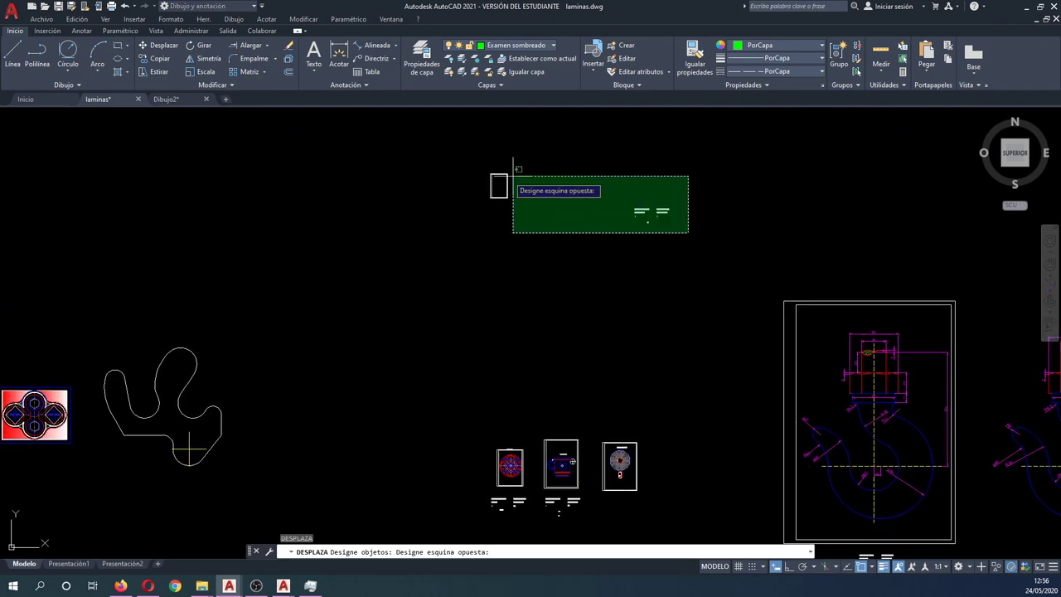
{"action": "left_click", "coordinate": [514, 173]}
{"action": "key", "text": "Return"}
{"action": "left_click", "coordinate": [580, 208]}
{"action": "middle_click_drag", "start_coordinate": [496, 288], "coordinate": [552, 116]}
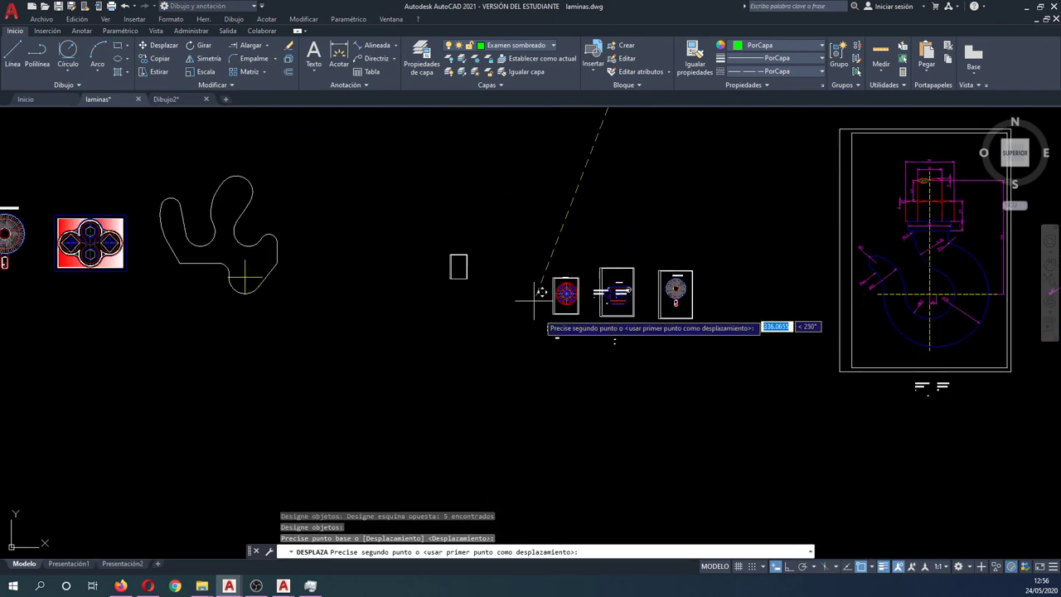
{"action": "key", "text": "Escape"}
{"action": "key", "text": "Escape"}
- Window-select the millimetre conversion notes together with the small rectangle
{"action": "scroll", "coordinate": [652, 407], "scroll_direction": "up", "scroll_amount": 4}
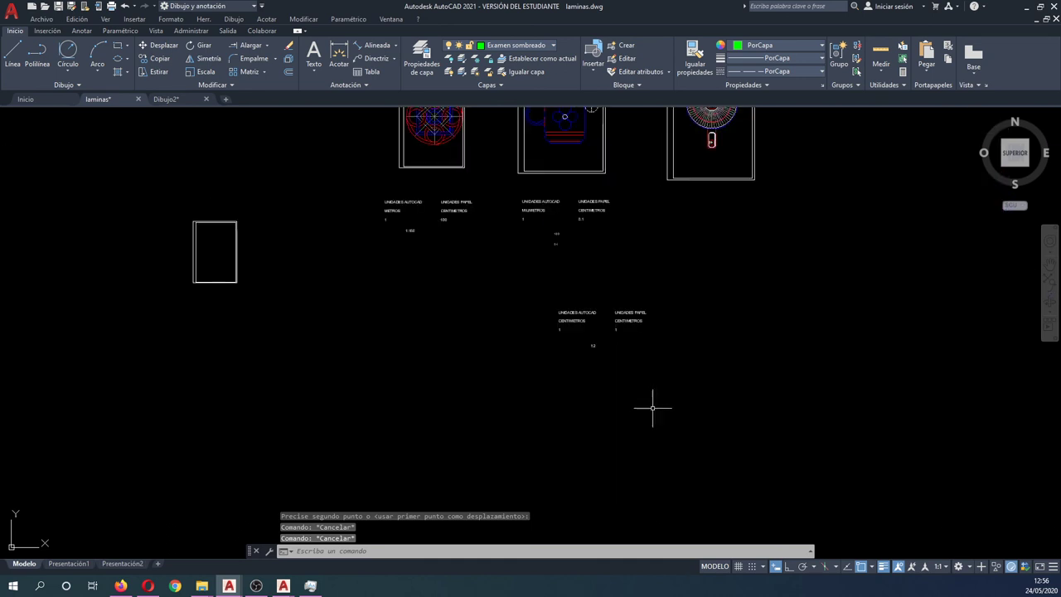
{"action": "scroll", "coordinate": [644, 359], "scroll_direction": "up", "scroll_amount": 3}
{"action": "scroll", "coordinate": [644, 359], "scroll_direction": "up", "scroll_amount": 3}
{"action": "left_click", "coordinate": [674, 368]}
{"action": "scroll", "coordinate": [576, 334], "scroll_direction": "down", "scroll_amount": 3}
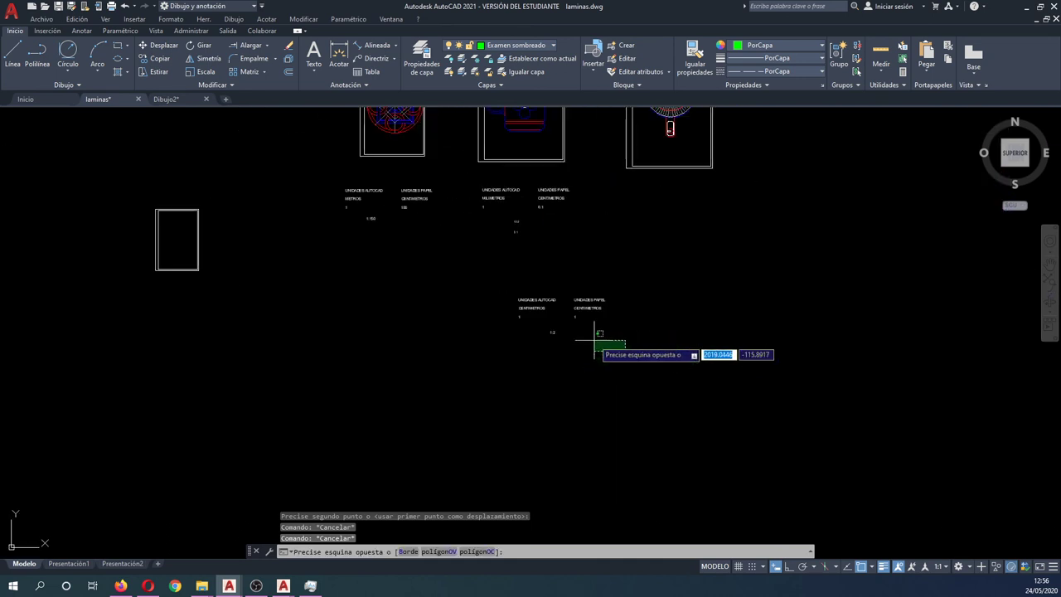
{"action": "key", "text": "Escape"}
{"action": "left_click", "coordinate": [589, 260]}
{"action": "left_click", "coordinate": [452, 175]}
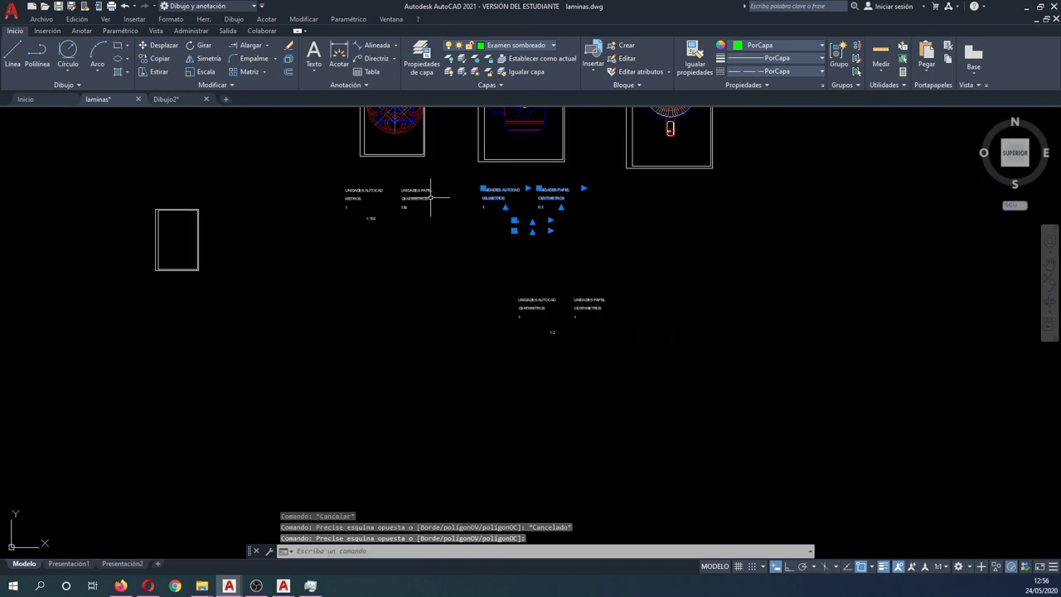
{"action": "left_click", "coordinate": [233, 298]}
{"action": "left_click", "coordinate": [141, 250]}
- Copy the notes and rectangle, then switch to the Dibujo2 drawing
{"action": "key", "text": "ctrl+c"}
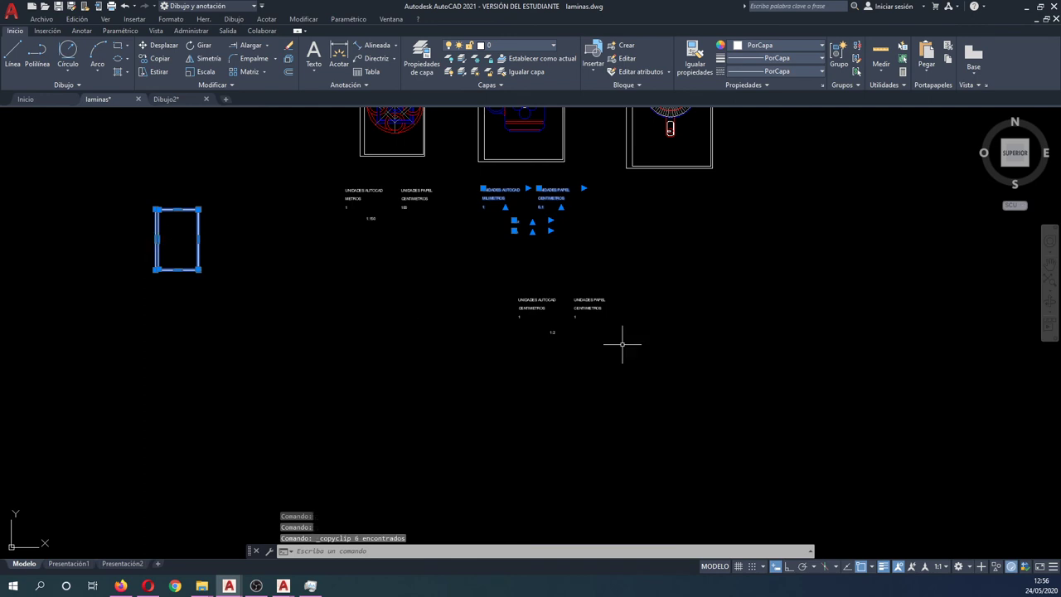
{"action": "left_click", "coordinate": [164, 100]}
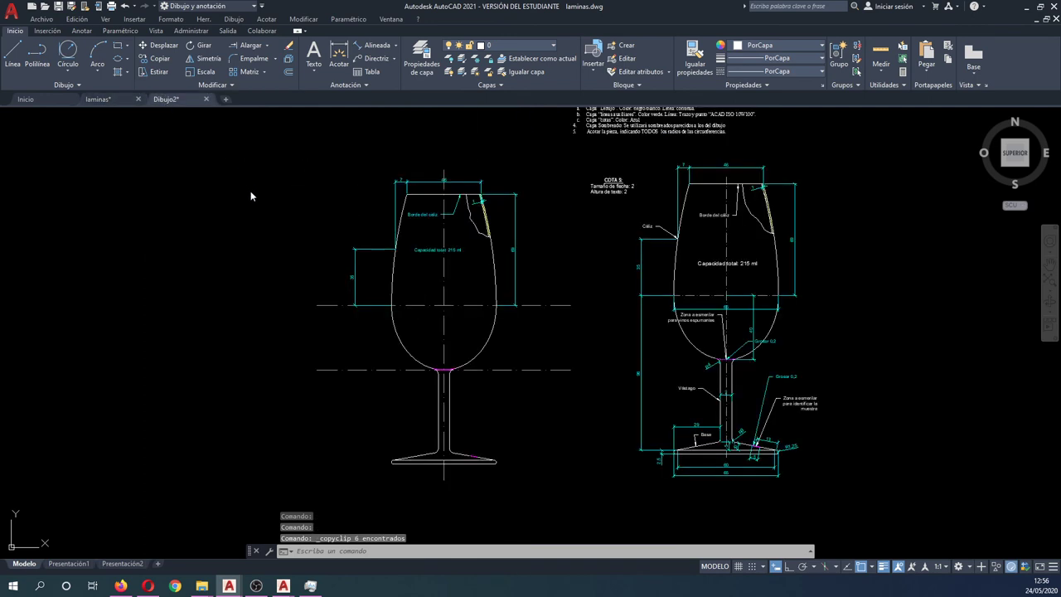
{"action": "scroll", "coordinate": [407, 258], "scroll_direction": "down", "scroll_amount": 2}
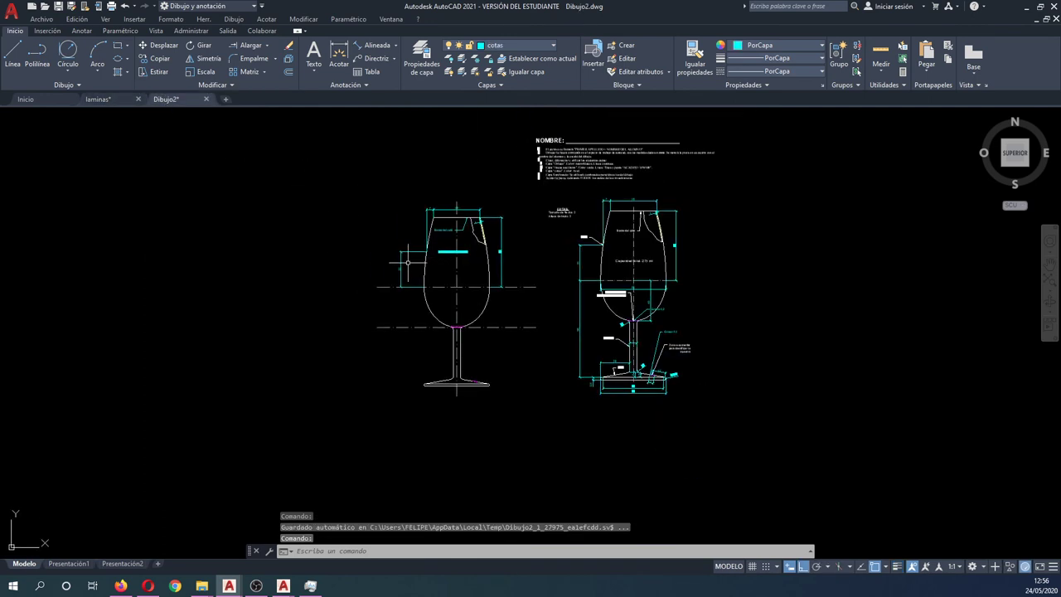
{"action": "key", "text": "ctrl+v"}
{"action": "scroll", "coordinate": [331, 334], "scroll_direction": "down", "scroll_amount": 2}
{"action": "key", "text": "Escape"}
{"action": "key", "text": "Escape"}
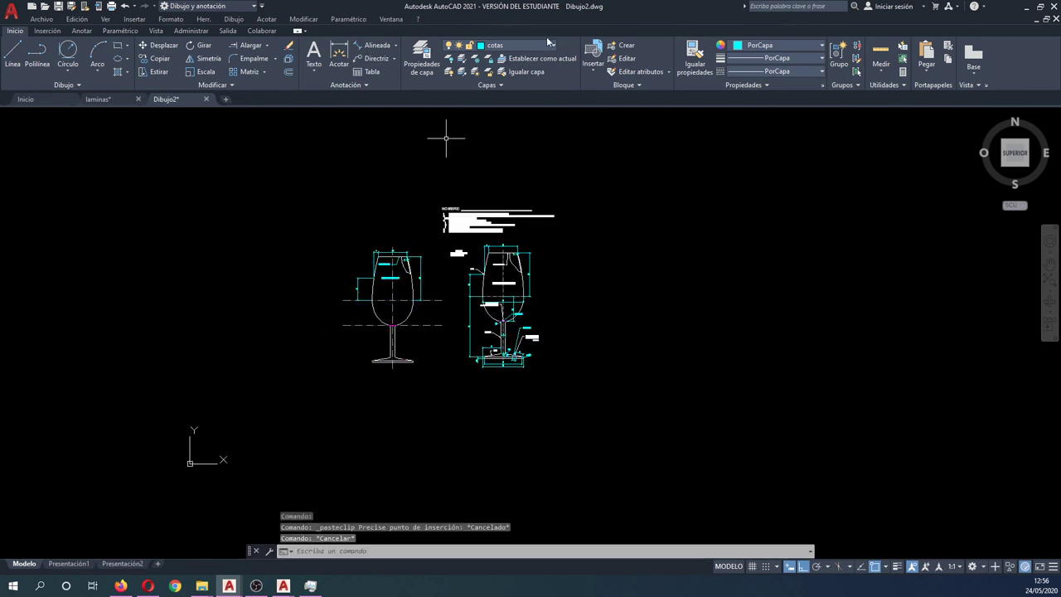
- Make layer 0 current and paste the notes and rectangle below the wine glass
{"action": "left_click", "coordinate": [530, 46]}
{"action": "left_click", "coordinate": [497, 58]}
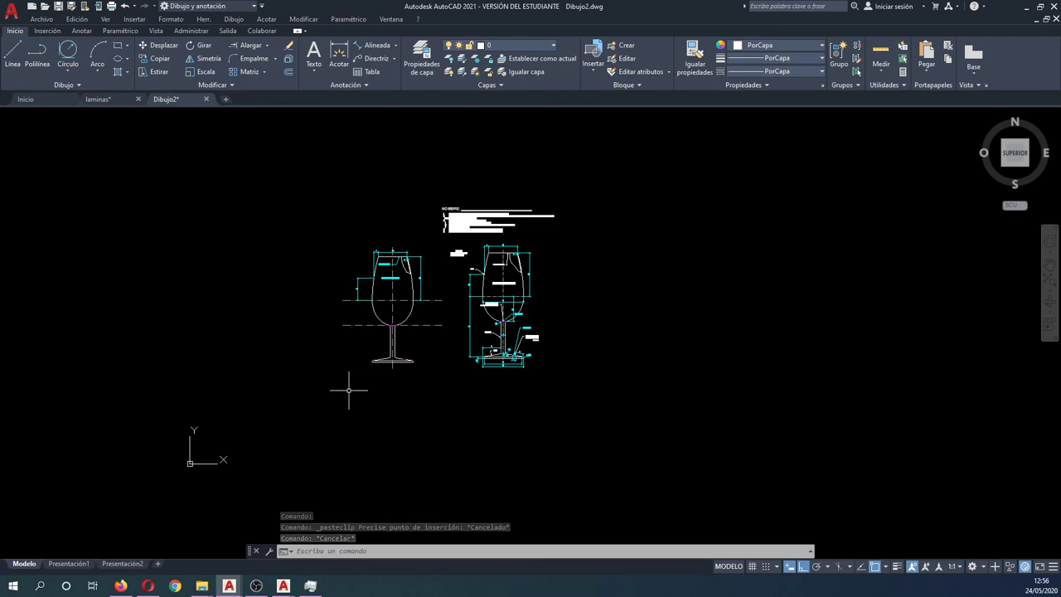
{"action": "key", "text": "ctrl+v"}
{"action": "left_click", "coordinate": [272, 411]}
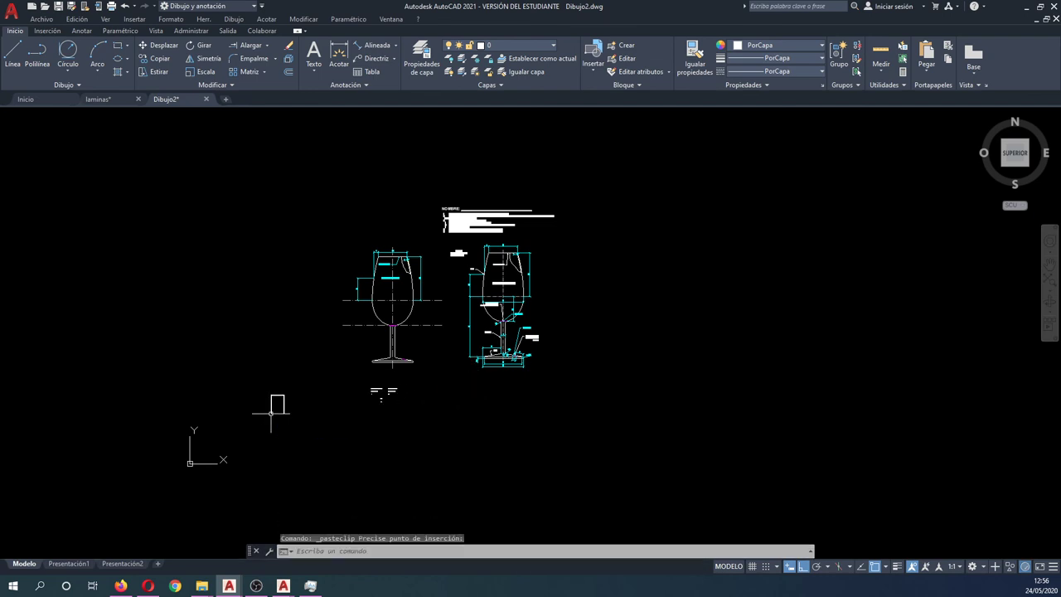
- Move the pasted rectangle from its bottom-left corner to beside the glass base
{"action": "type", "text": "m"}
{"action": "key", "text": "Return"}
{"action": "left_click_drag", "start_coordinate": [251, 390], "coordinate": [360, 441]}
{"action": "key", "text": "Return"}
{"action": "scroll", "coordinate": [274, 410], "scroll_direction": "up", "scroll_amount": 2}
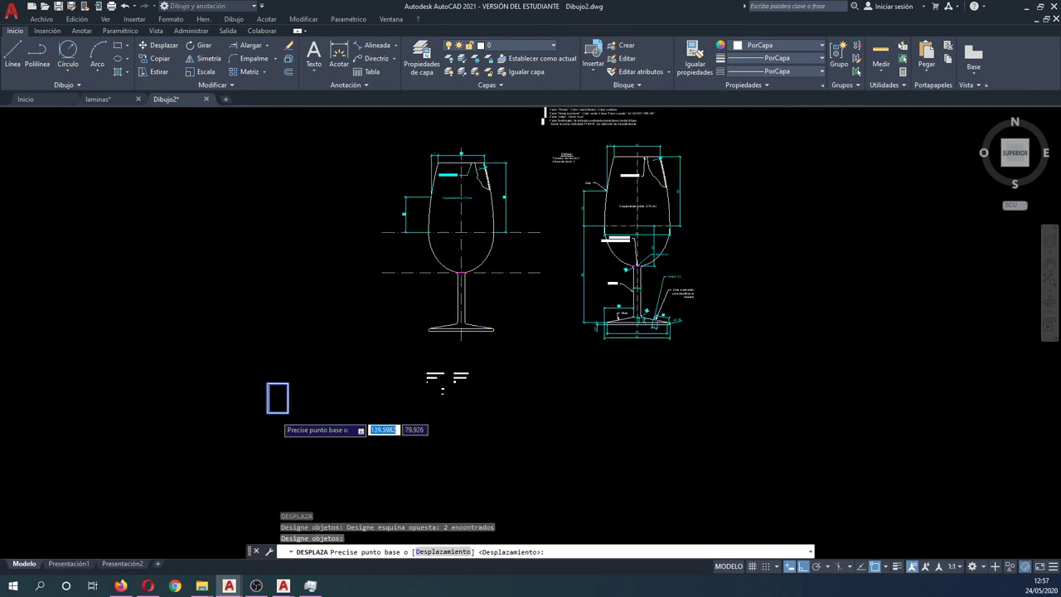
{"action": "scroll", "coordinate": [269, 414], "scroll_direction": "up", "scroll_amount": 2}
{"action": "left_click", "coordinate": [262, 411]}
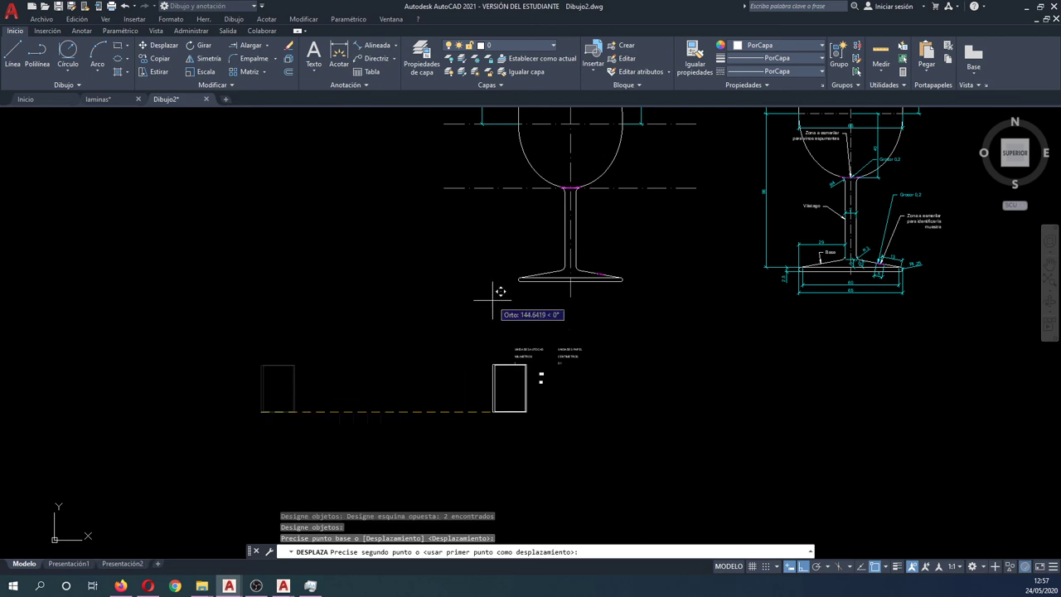
{"action": "key", "text": "F8"}
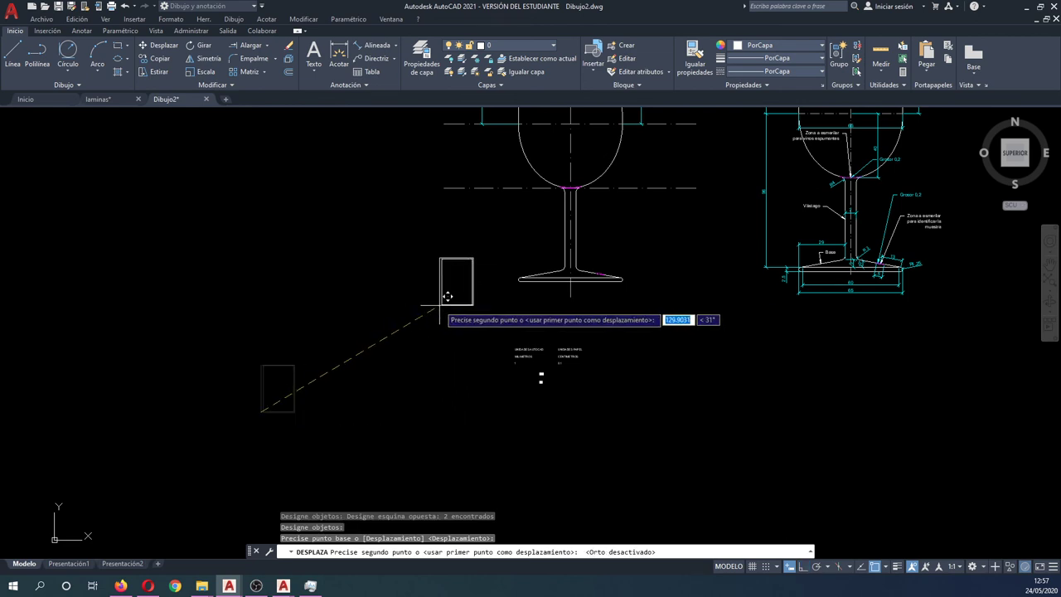
{"action": "left_click", "coordinate": [449, 309]}
{"action": "key", "text": "Escape"}
{"action": "scroll", "coordinate": [526, 374], "scroll_direction": "up", "scroll_amount": 3}
{"action": "scroll", "coordinate": [495, 360], "scroll_direction": "up", "scroll_amount": 1}
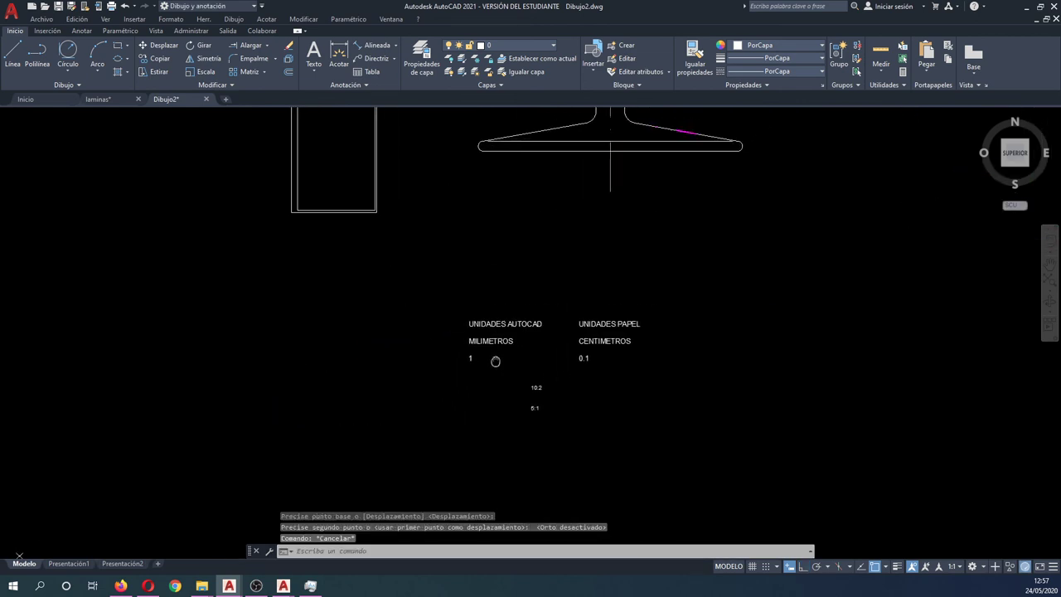
{"action": "scroll", "coordinate": [494, 360], "scroll_direction": "up", "scroll_amount": 1}
{"action": "double_click", "coordinate": [556, 404]}
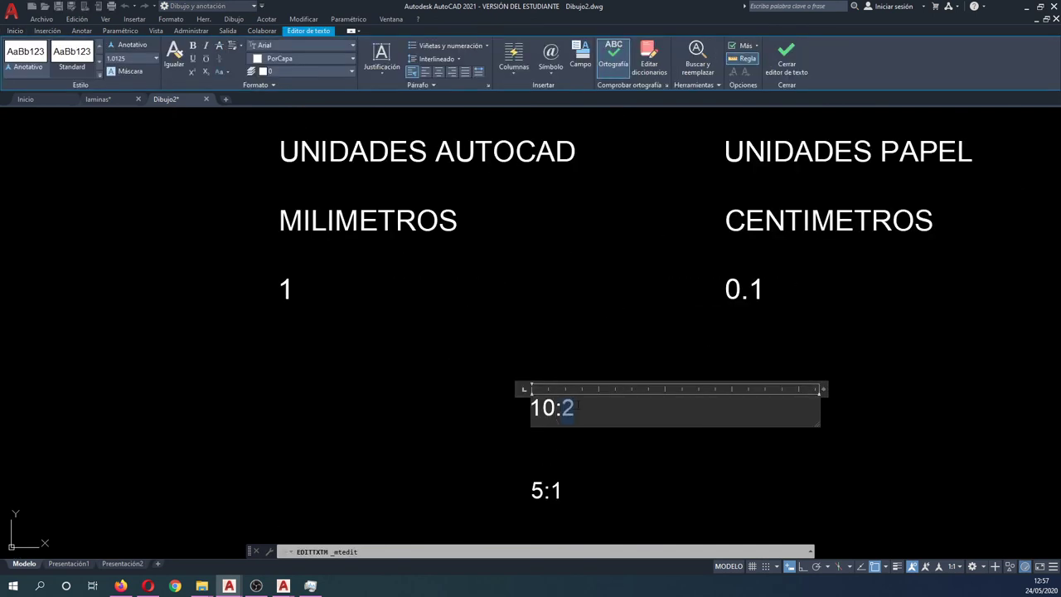
{"action": "type", "text": "1"}
{"action": "left_click", "coordinate": [535, 333]}
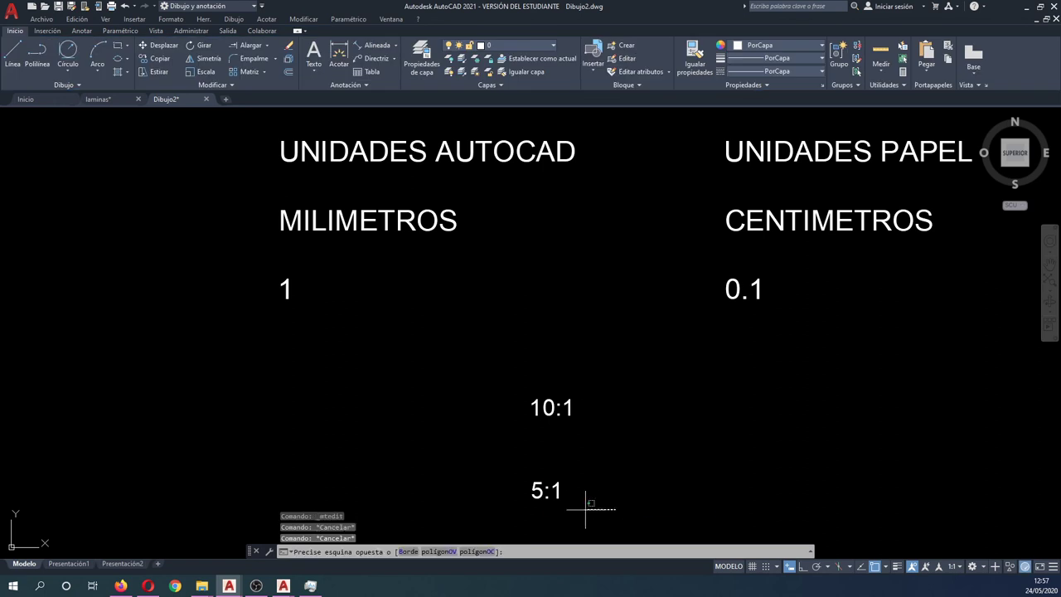
{"action": "left_click", "coordinate": [526, 493]}
{"action": "key", "text": "Delete"}
{"action": "scroll", "coordinate": [520, 480], "scroll_direction": "down", "scroll_amount": 1}
{"action": "scroll", "coordinate": [517, 483], "scroll_direction": "down", "scroll_amount": 1}
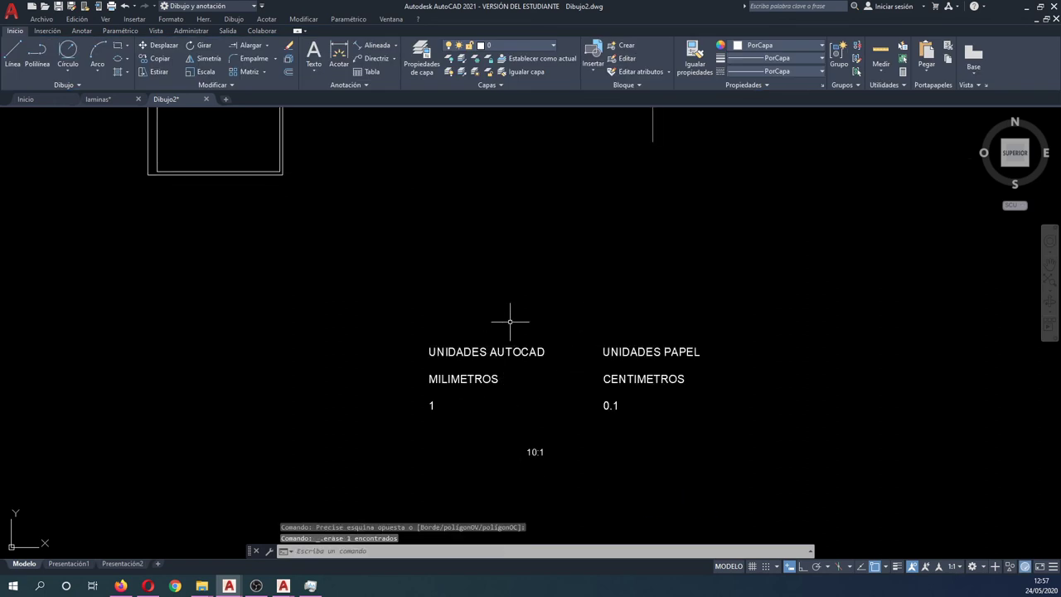
{"action": "scroll", "coordinate": [489, 379], "scroll_direction": "down", "scroll_amount": 2}
{"action": "scroll", "coordinate": [498, 381], "scroll_direction": "down", "scroll_amount": 1}
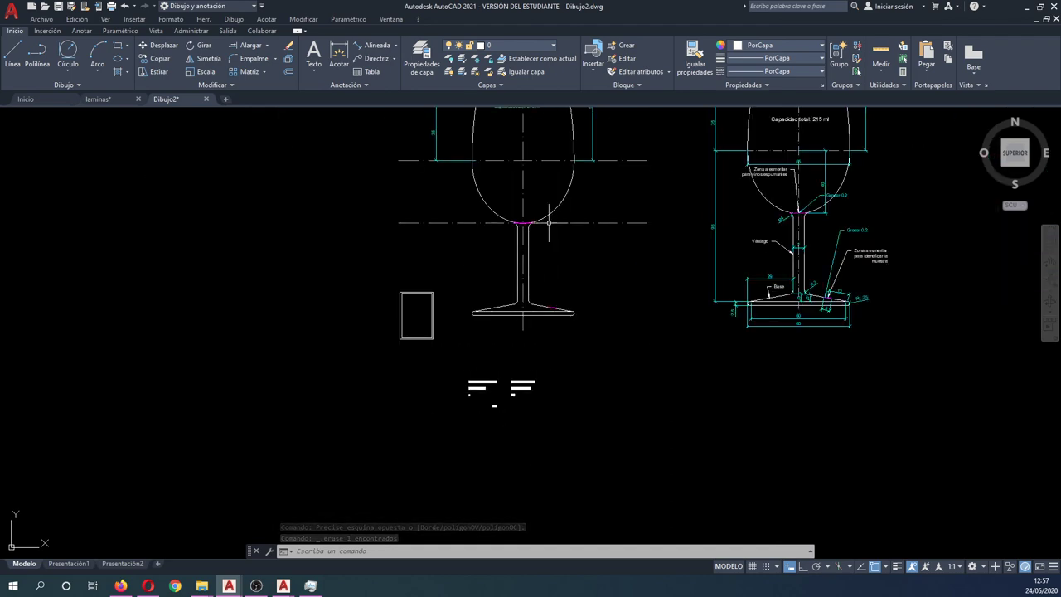
{"action": "scroll", "coordinate": [548, 222], "scroll_direction": "down", "scroll_amount": 1}
{"action": "scroll", "coordinate": [585, 242], "scroll_direction": "up", "scroll_amount": 1}
{"action": "scroll", "coordinate": [586, 245], "scroll_direction": "down", "scroll_amount": 3}
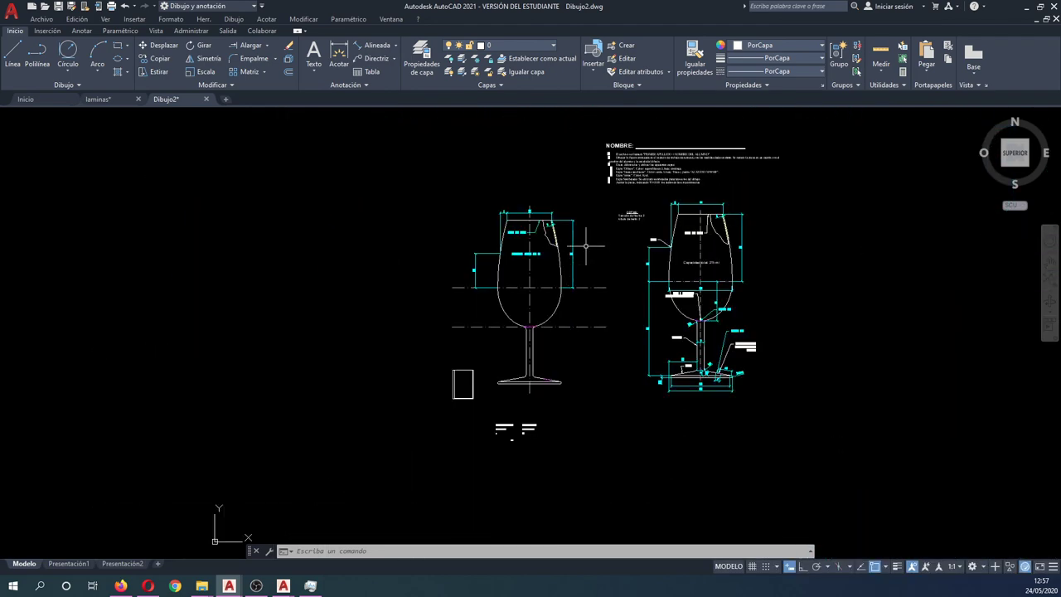
{"action": "scroll", "coordinate": [713, 151], "scroll_direction": "up", "scroll_amount": 4}
{"action": "scroll", "coordinate": [710, 149], "scroll_direction": "up", "scroll_amount": 4}
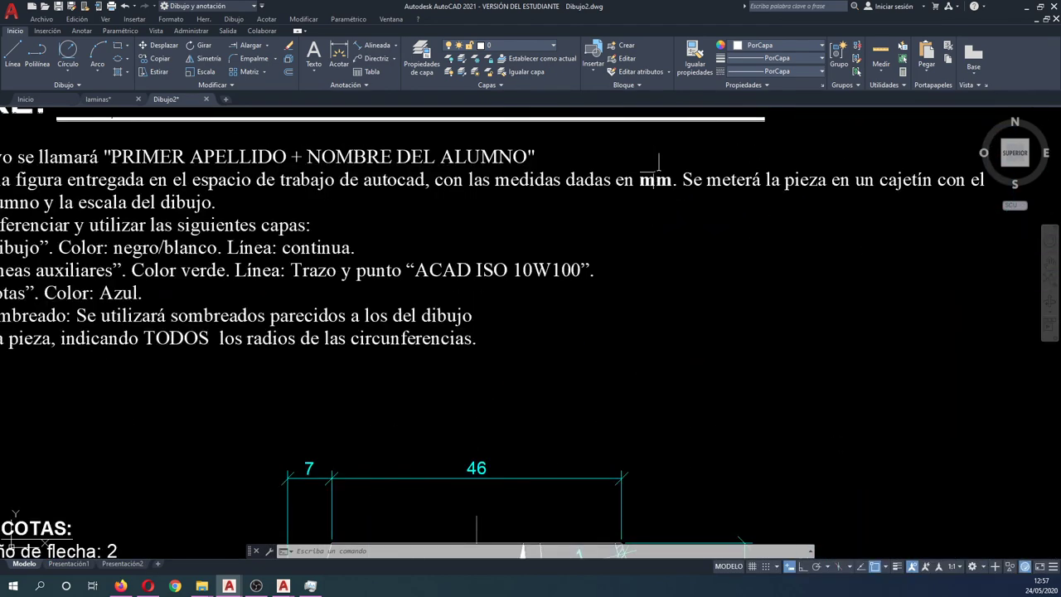
{"action": "scroll", "coordinate": [659, 160], "scroll_direction": "down", "scroll_amount": 4}
{"action": "scroll", "coordinate": [692, 184], "scroll_direction": "down", "scroll_amount": 5}
{"action": "scroll", "coordinate": [496, 447], "scroll_direction": "up", "scroll_amount": 3}
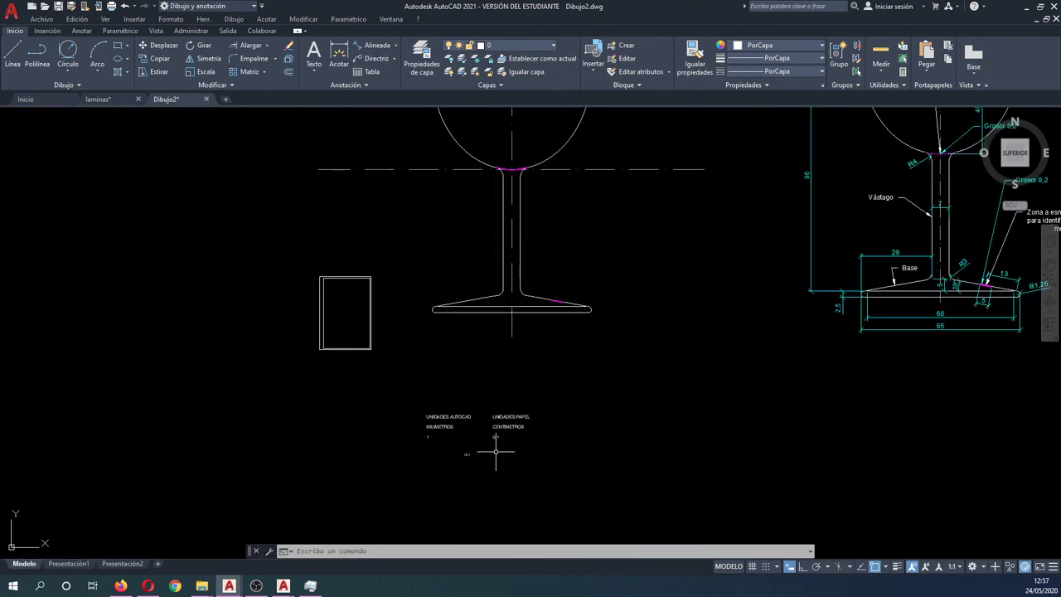
{"action": "scroll", "coordinate": [496, 445], "scroll_direction": "up", "scroll_amount": 2}
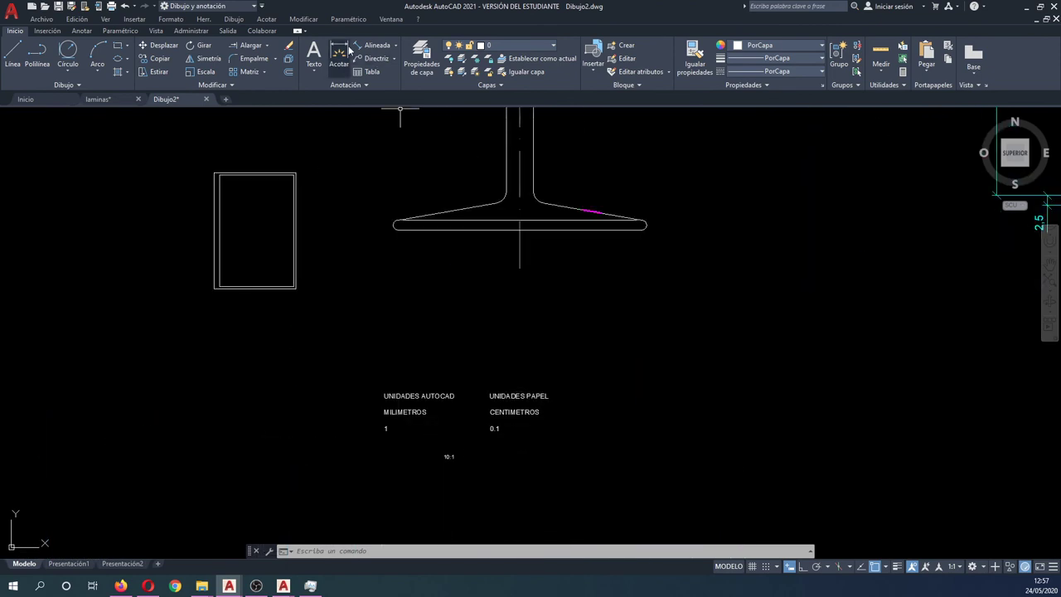
{"action": "left_click", "coordinate": [339, 54]}
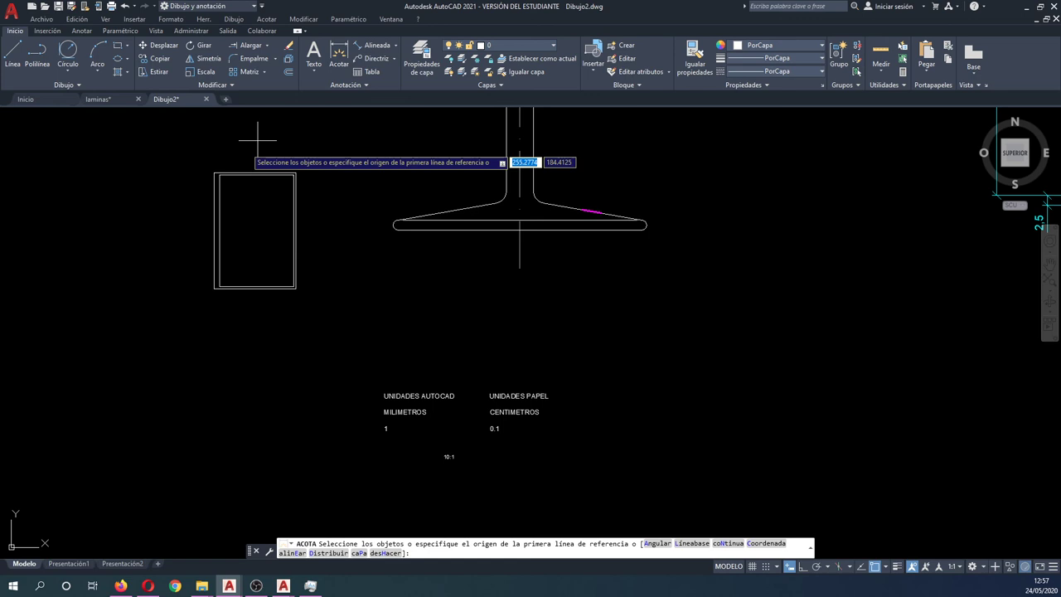
{"action": "left_click", "coordinate": [214, 173]}
{"action": "scroll", "coordinate": [211, 173], "scroll_direction": "up", "scroll_amount": 2}
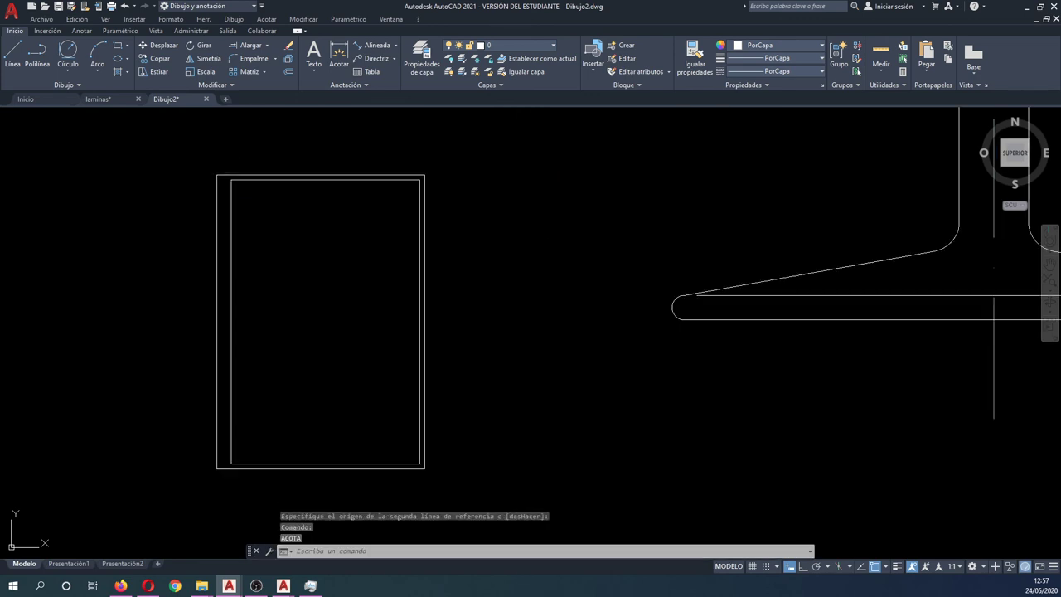
{"action": "key", "text": "Escape"}
{"action": "key", "text": "Return"}
{"action": "left_click", "coordinate": [218, 175]}
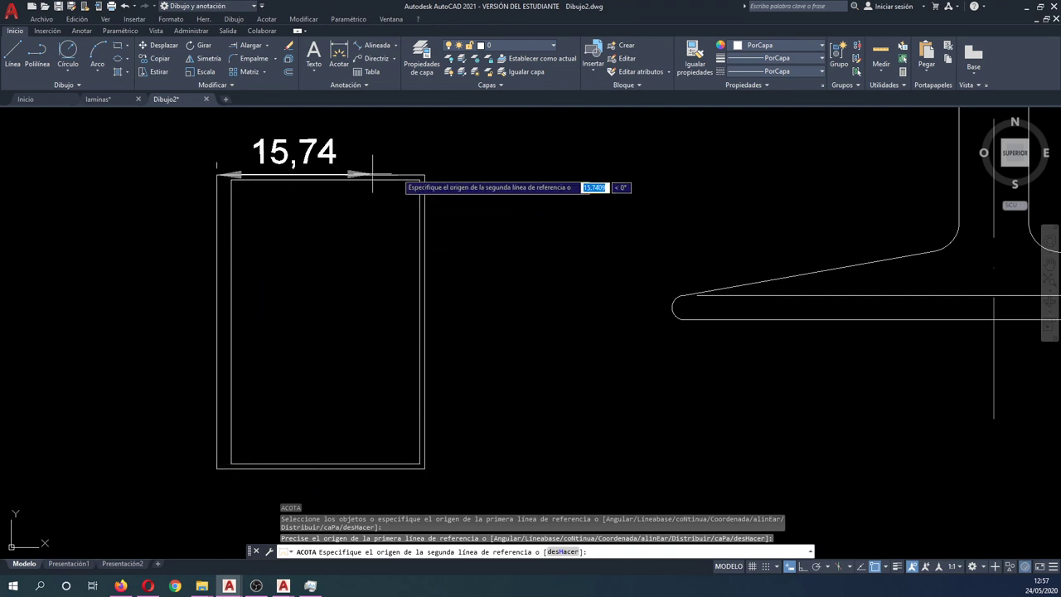
{"action": "key", "text": "Escape"}
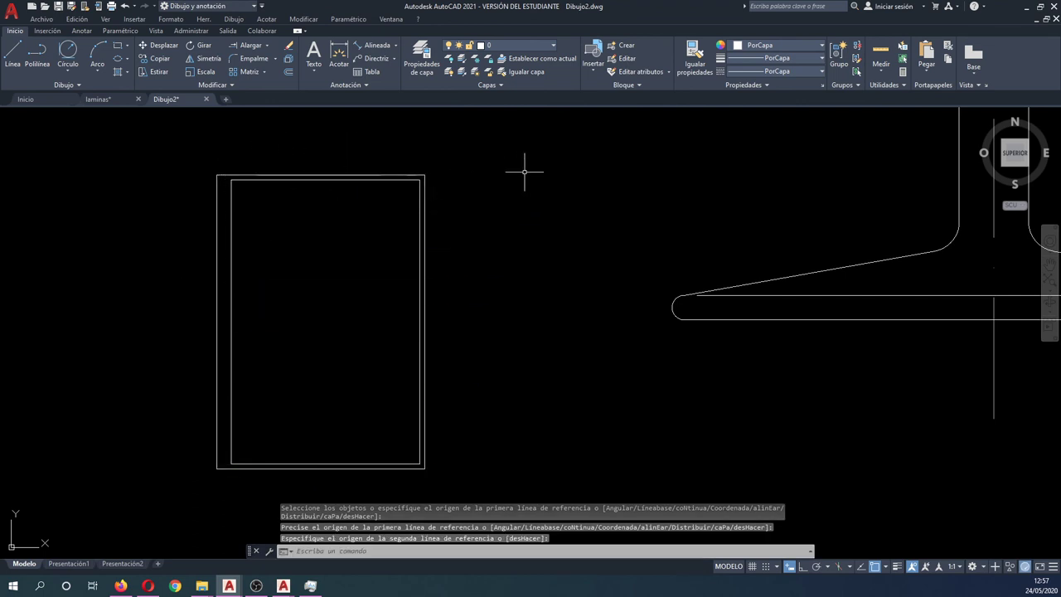
{"action": "scroll", "coordinate": [538, 207], "scroll_direction": "down", "scroll_amount": 3}
{"action": "scroll", "coordinate": [608, 335], "scroll_direction": "up", "scroll_amount": 5}
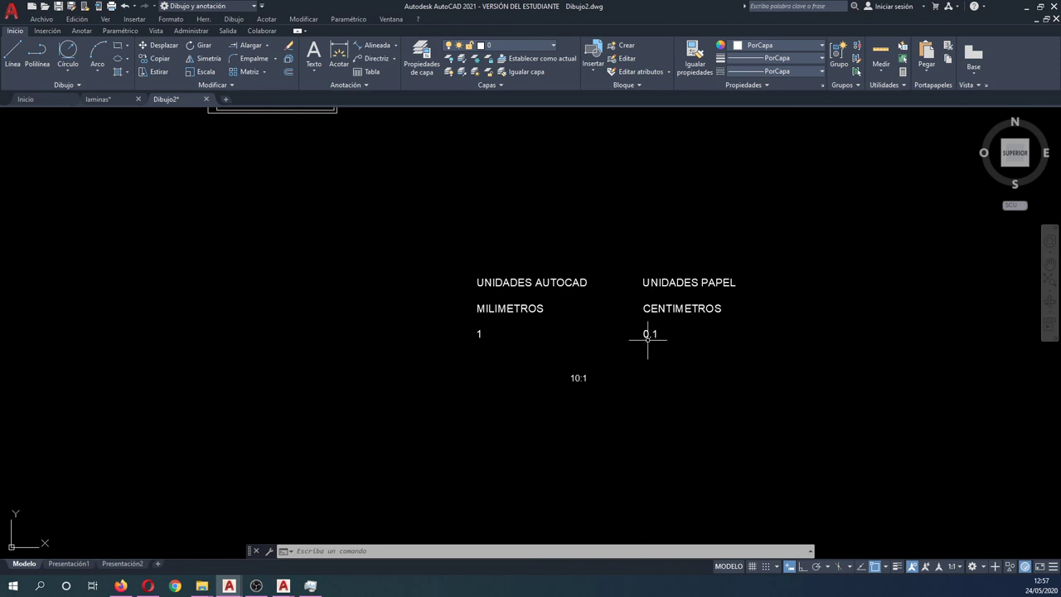
{"action": "scroll", "coordinate": [627, 396], "scroll_direction": "down", "scroll_amount": 1}
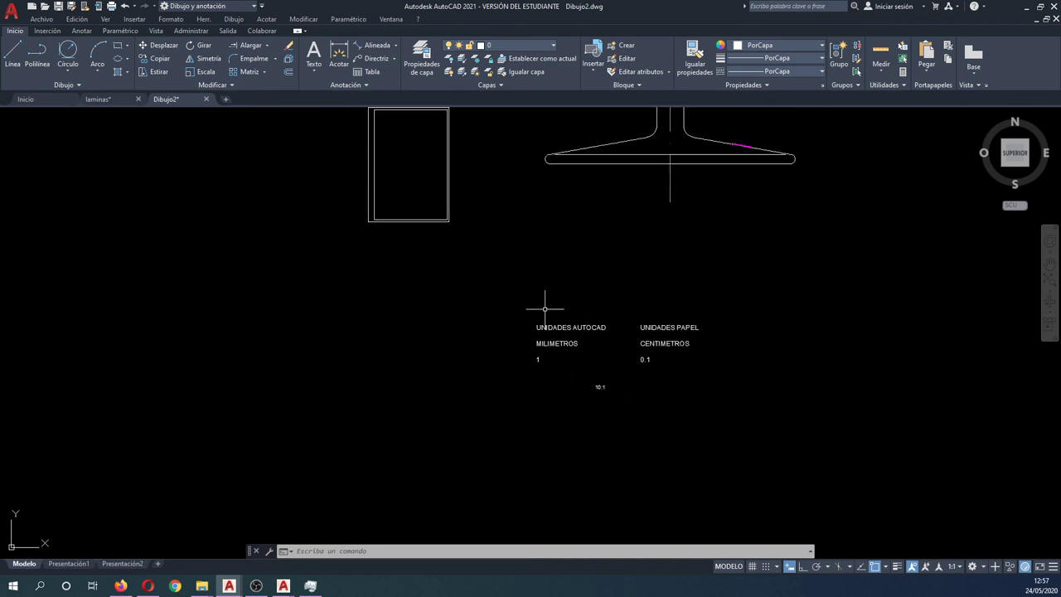
- Scale the small double rectangle by a factor of 10 from its bottom-left corner with ESCALA
{"action": "middle_click_drag", "start_coordinate": [544, 308], "coordinate": [556, 344]}
{"action": "type", "text": "es"}
{"action": "key", "text": "Return"}
{"action": "left_click", "coordinate": [522, 294]}
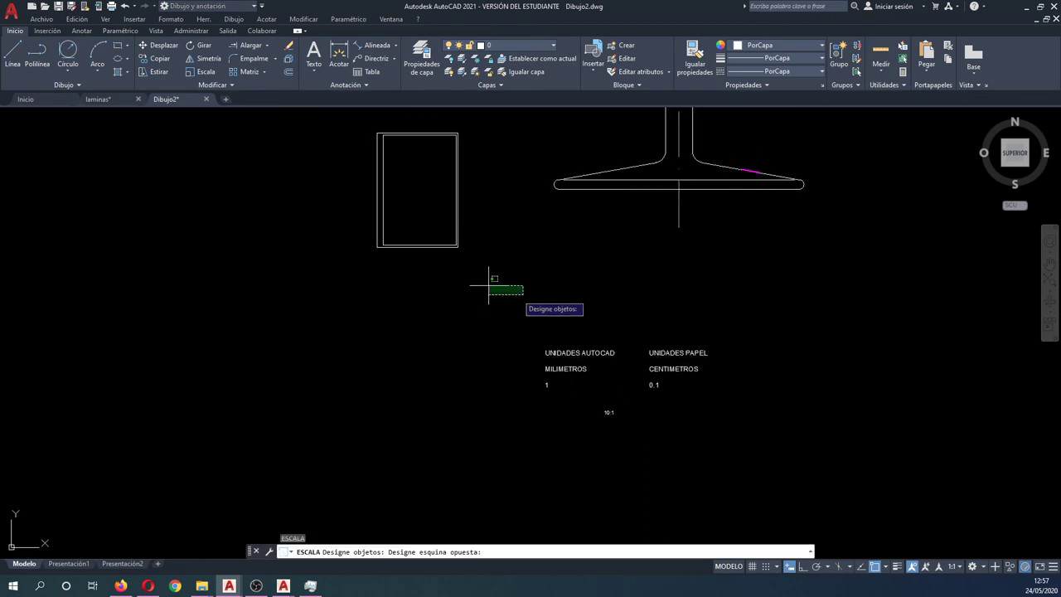
{"action": "left_click", "coordinate": [415, 232]}
{"action": "key", "text": "Return"}
{"action": "left_click", "coordinate": [377, 246]}
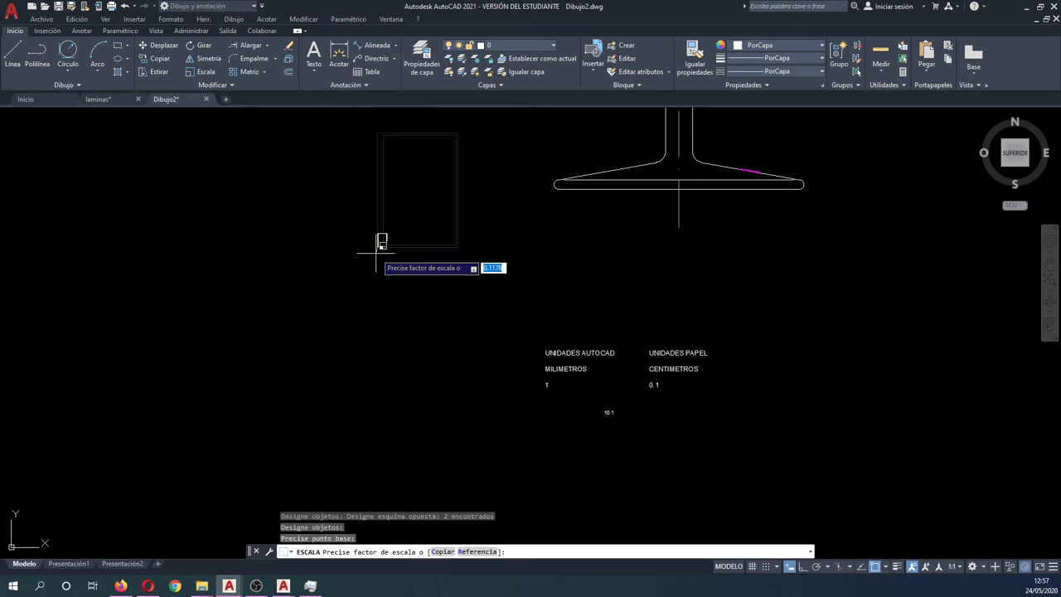
{"action": "type", "text": "10"}
{"action": "key", "text": "Return"}
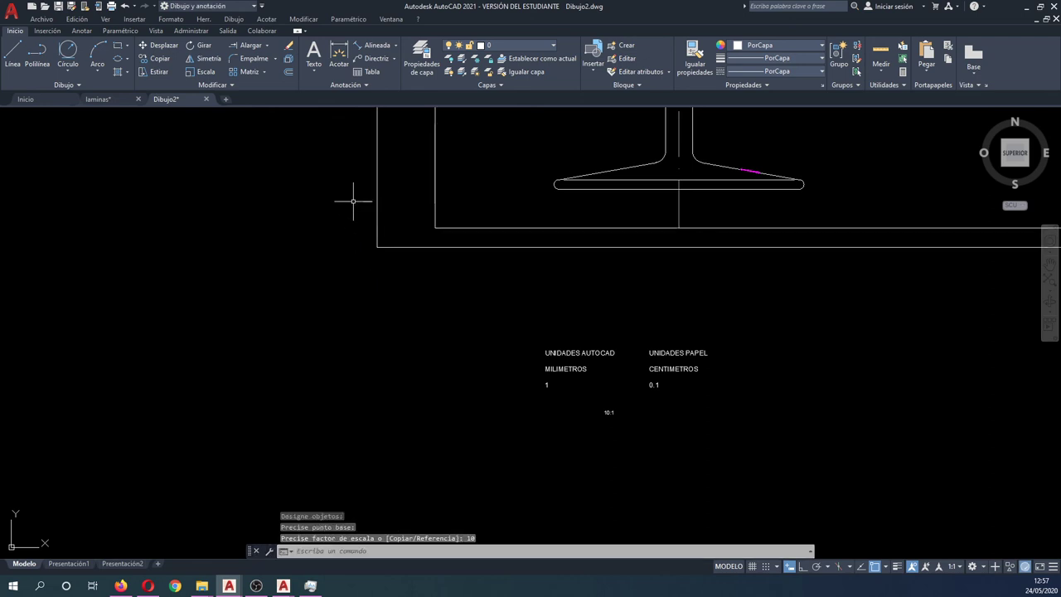
- Move the enlarged rectangle, using the Previous selection, around the front wine glass
{"action": "type", "text": "d"}
{"action": "key", "text": "Return"}
{"action": "type", "text": "p"}
{"action": "key", "text": "Return"}
{"action": "scroll", "coordinate": [355, 207], "scroll_direction": "down", "scroll_amount": 5}
{"action": "scroll", "coordinate": [271, 255], "scroll_direction": "down", "scroll_amount": 2}
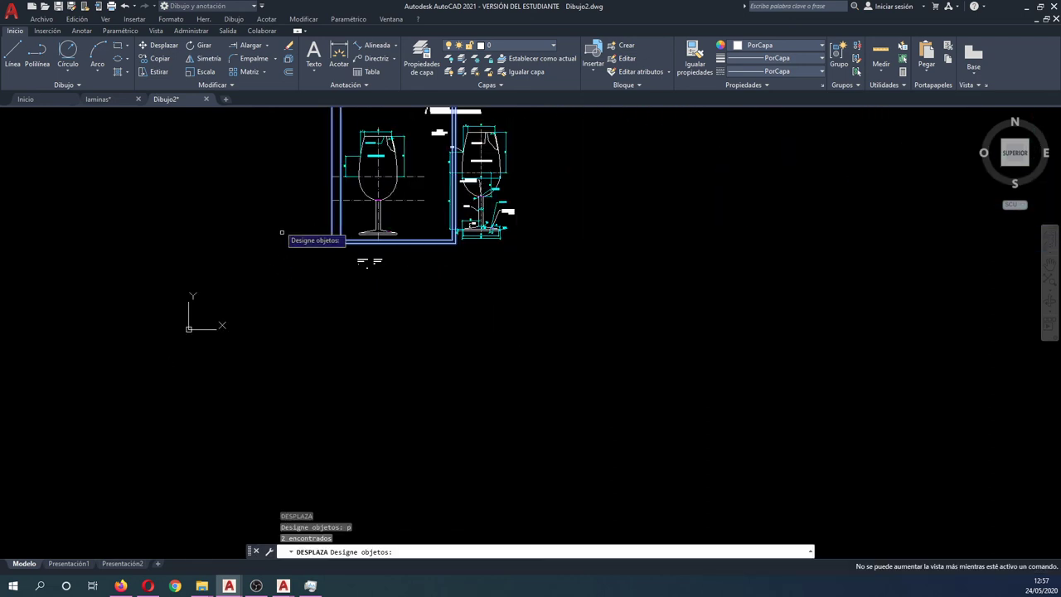
{"action": "key", "text": "Return"}
{"action": "left_click", "coordinate": [281, 182]}
{"action": "left_click", "coordinate": [252, 216]}
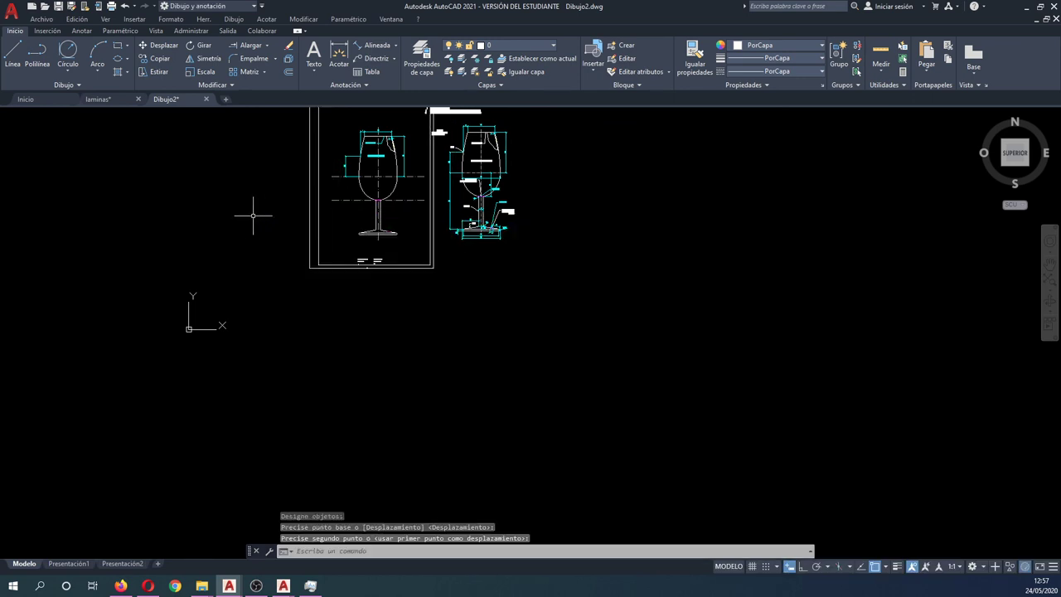
{"action": "scroll", "coordinate": [286, 272], "scroll_direction": "down", "scroll_amount": 2}
{"action": "scroll", "coordinate": [313, 237], "scroll_direction": "up", "scroll_amount": 2}
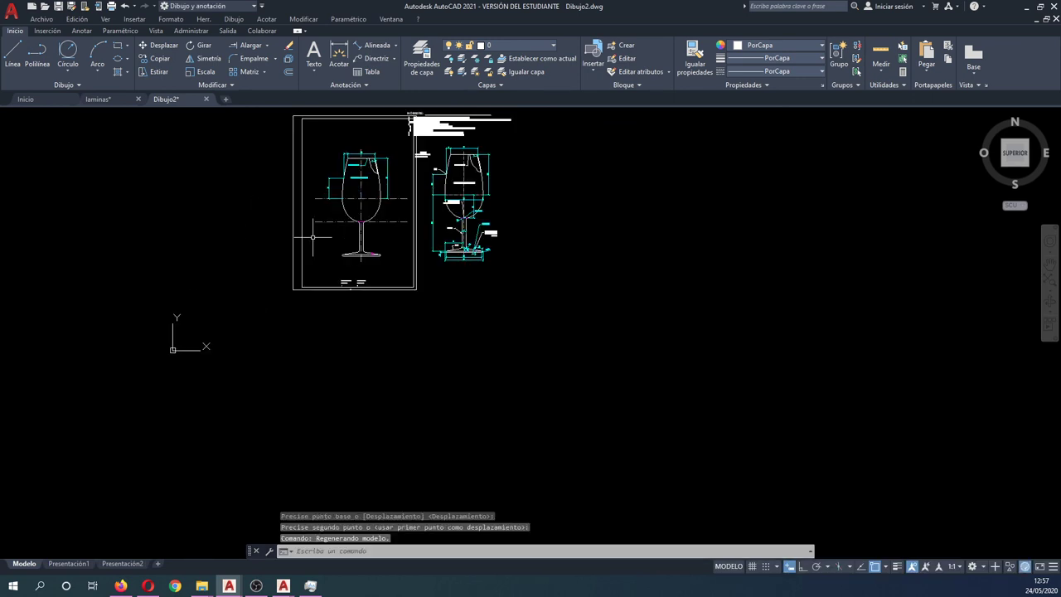
{"action": "scroll", "coordinate": [349, 274], "scroll_direction": "up", "scroll_amount": 2}
{"action": "scroll", "coordinate": [359, 290], "scroll_direction": "up", "scroll_amount": 3}
{"action": "scroll", "coordinate": [419, 479], "scroll_direction": "down", "scroll_amount": 2}
{"action": "type", "text": "d"}
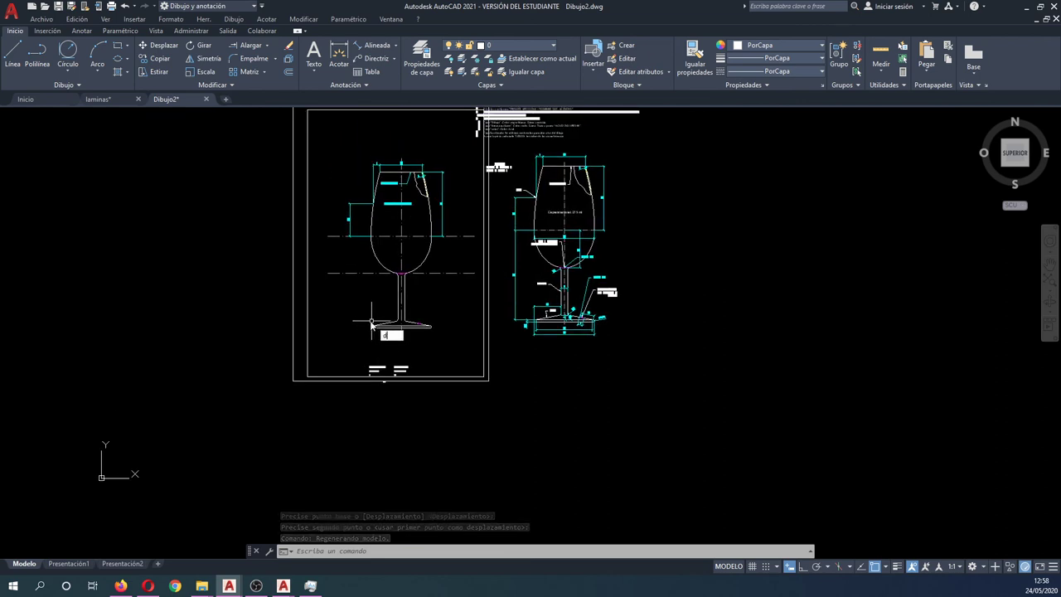
- Reposition the frame slightly lower so it encloses the glass and the unit notes
{"action": "key", "text": "Return"}
{"action": "left_click", "coordinate": [303, 324]}
{"action": "left_click", "coordinate": [246, 283]}
{"action": "key", "text": "Return"}
{"action": "left_click", "coordinate": [246, 294]}
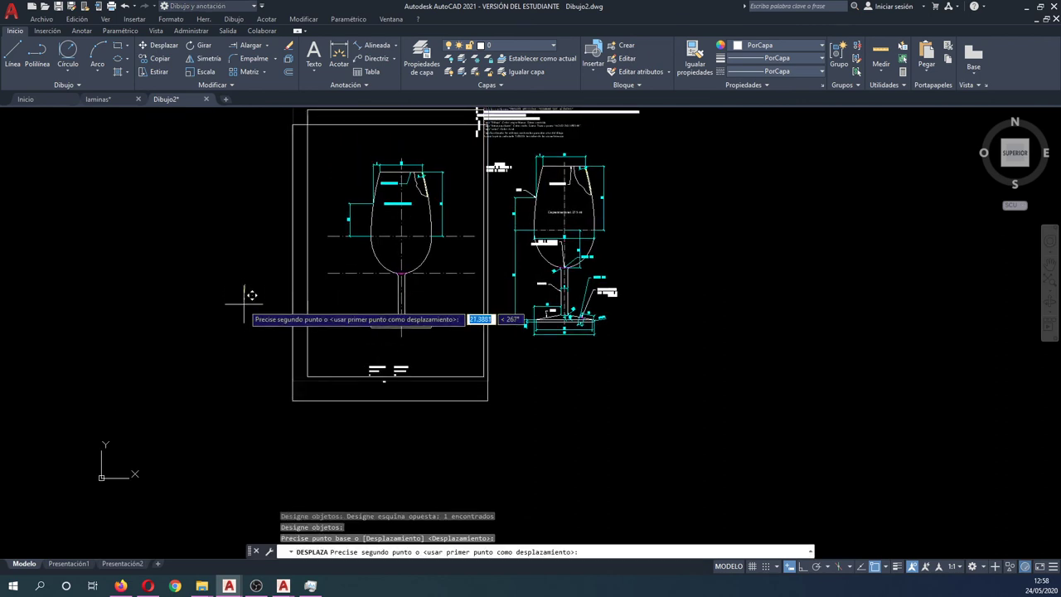
{"action": "key", "text": "Escape"}
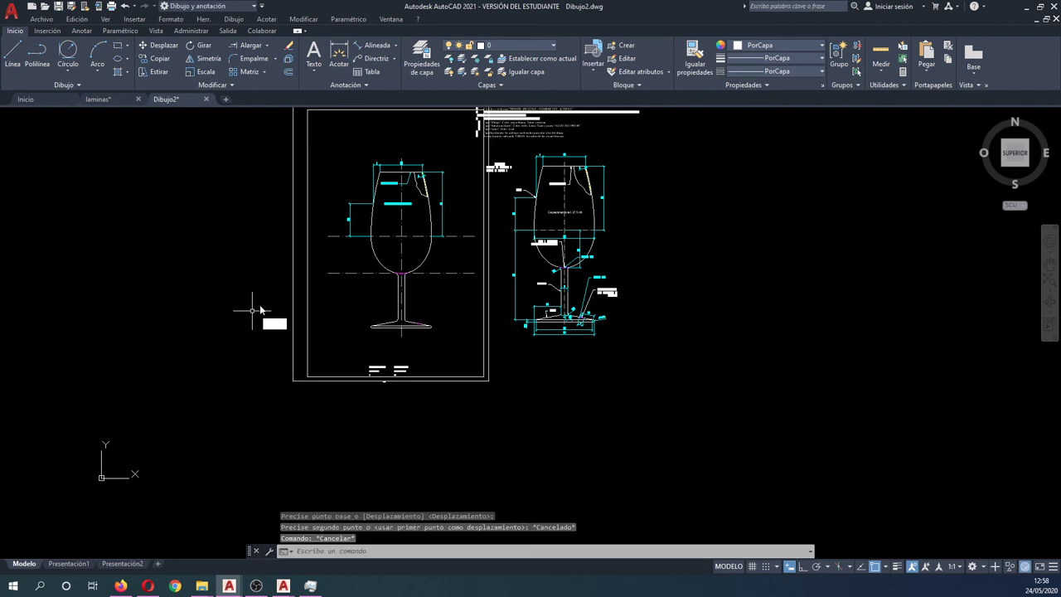
{"action": "key", "text": "Return"}
{"action": "left_click", "coordinate": [365, 302]}
{"action": "left_click", "coordinate": [244, 301]}
{"action": "key", "text": "Return"}
{"action": "left_click", "coordinate": [232, 292]}
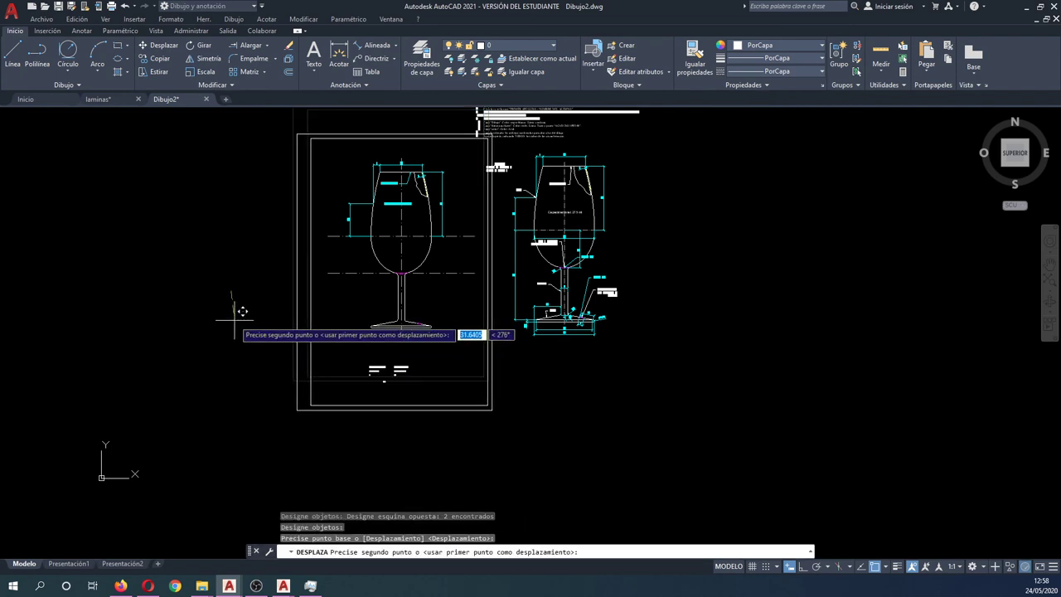
{"action": "left_click", "coordinate": [231, 321]}
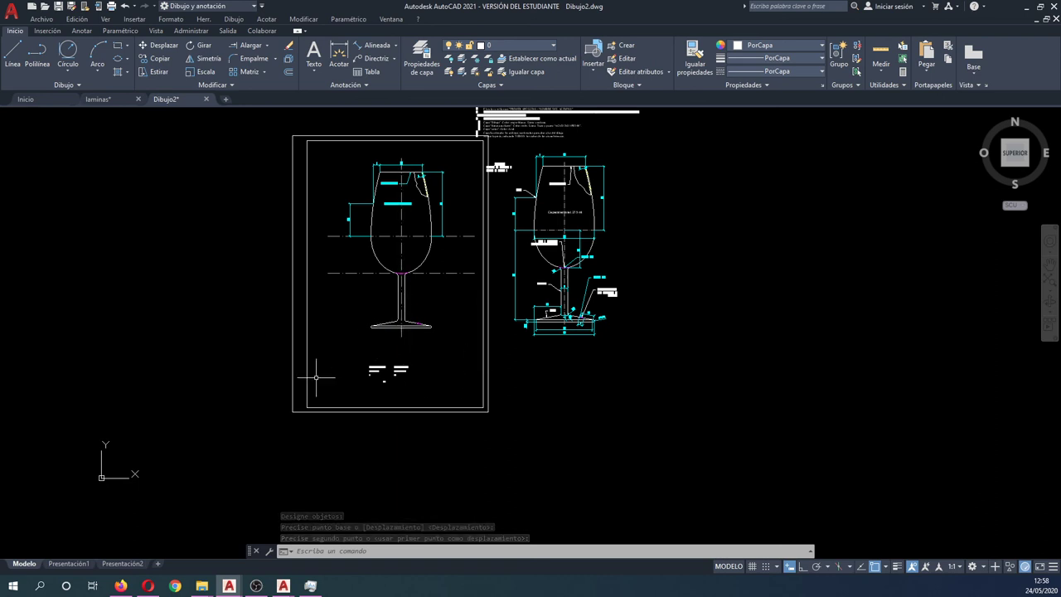
- Edit the scale label under the unit notes, deleting the 0 so 10:1 reads 1:1
{"action": "scroll", "coordinate": [383, 384], "scroll_direction": "up", "scroll_amount": 4}
{"action": "scroll", "coordinate": [385, 385], "scroll_direction": "up", "scroll_amount": 2}
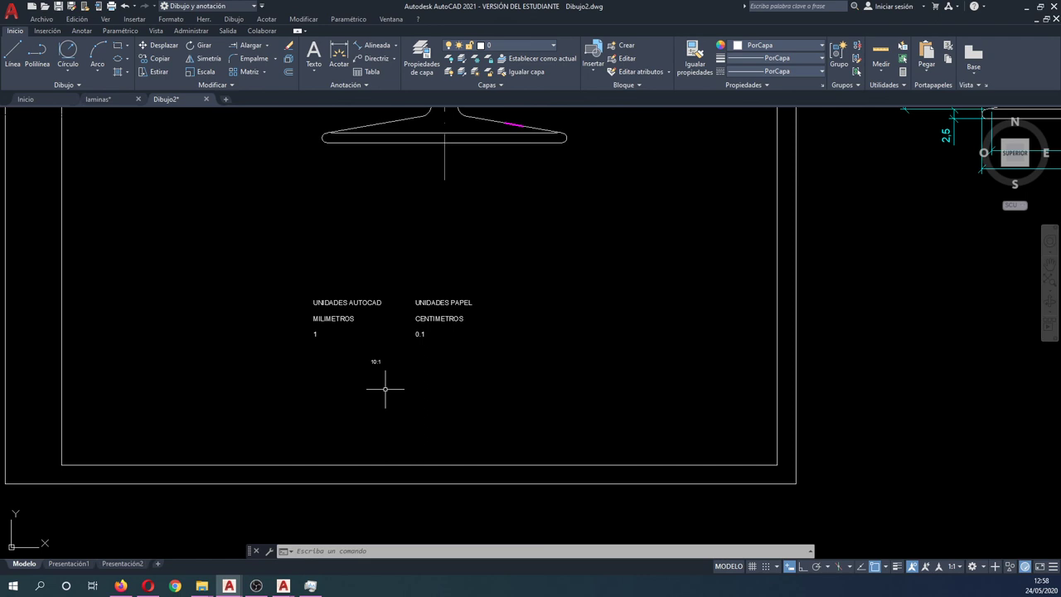
{"action": "scroll", "coordinate": [384, 389], "scroll_direction": "up", "scroll_amount": 2}
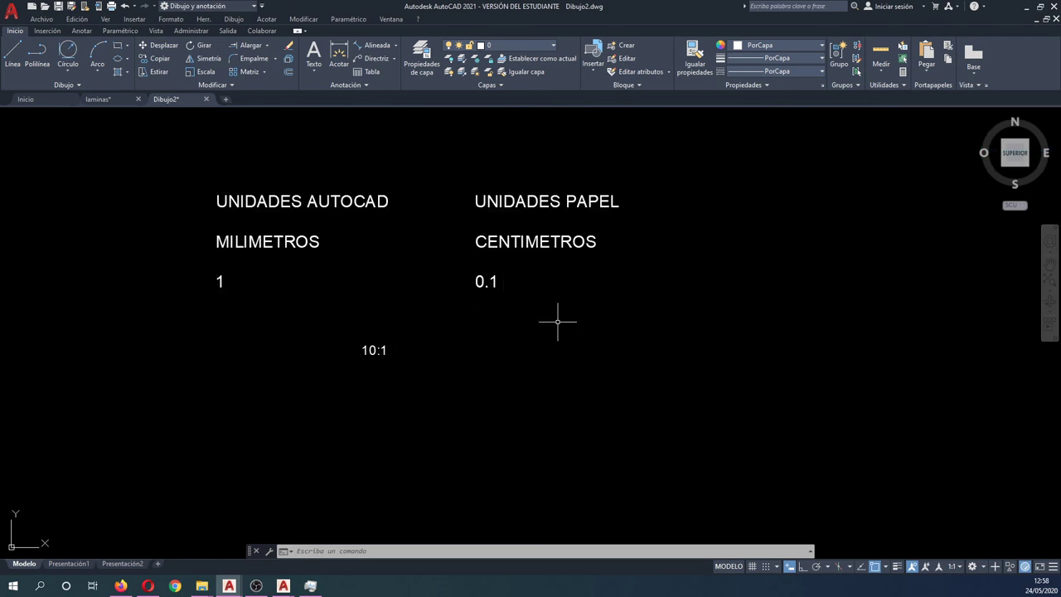
{"action": "scroll", "coordinate": [385, 370], "scroll_direction": "up", "scroll_amount": 2}
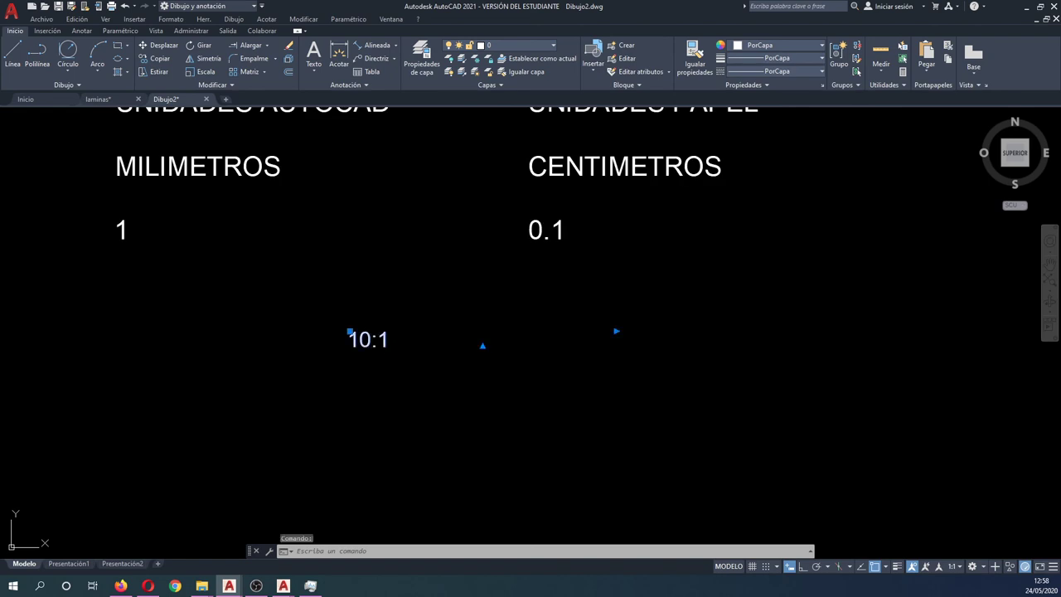
{"action": "double_click", "coordinate": [386, 340]}
{"action": "type", "text": "0"}
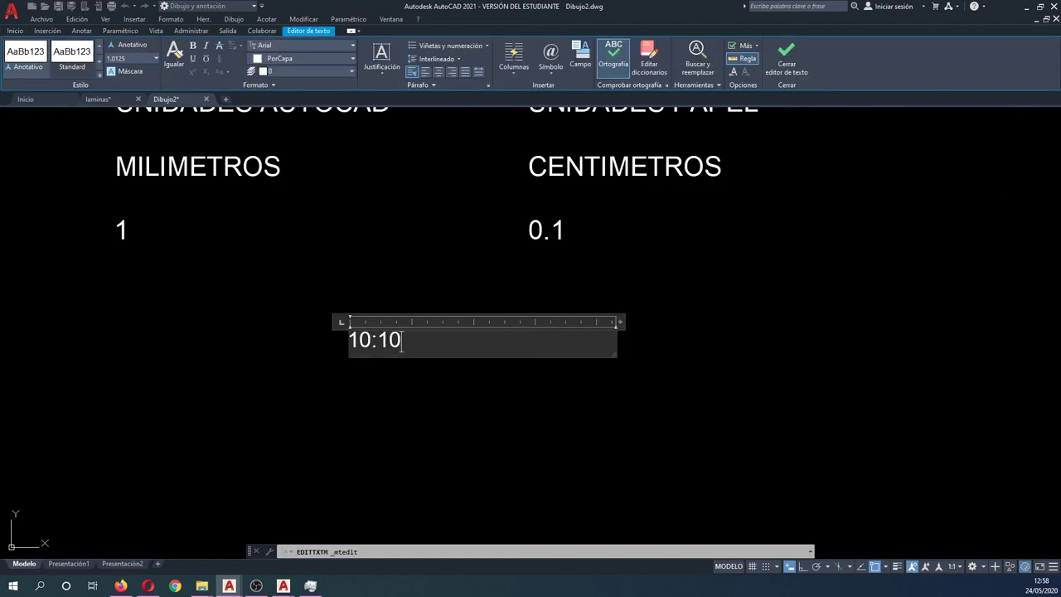
{"action": "left_click", "coordinate": [359, 345]}
{"action": "key", "text": "Delete"}
{"action": "left_click", "coordinate": [394, 424]}
{"action": "key", "text": "Escape"}
{"action": "key", "text": "Escape"}
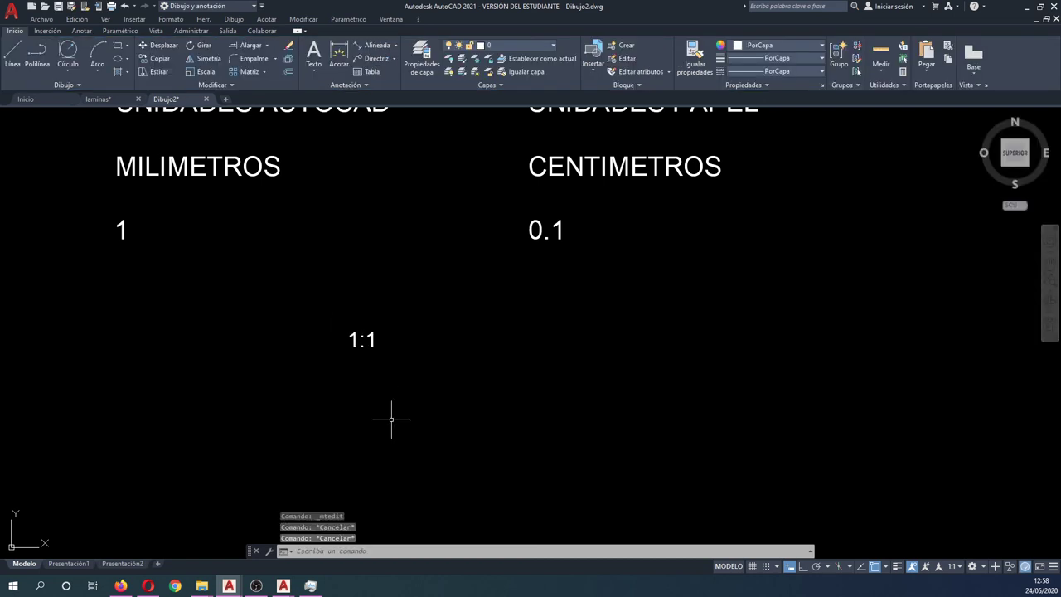
{"action": "key", "text": "Escape"}
{"action": "scroll", "coordinate": [408, 438], "scroll_direction": "down", "scroll_amount": 4}
{"action": "scroll", "coordinate": [426, 350], "scroll_direction": "down", "scroll_amount": 2}
{"action": "scroll", "coordinate": [445, 403], "scroll_direction": "down", "scroll_amount": 2}
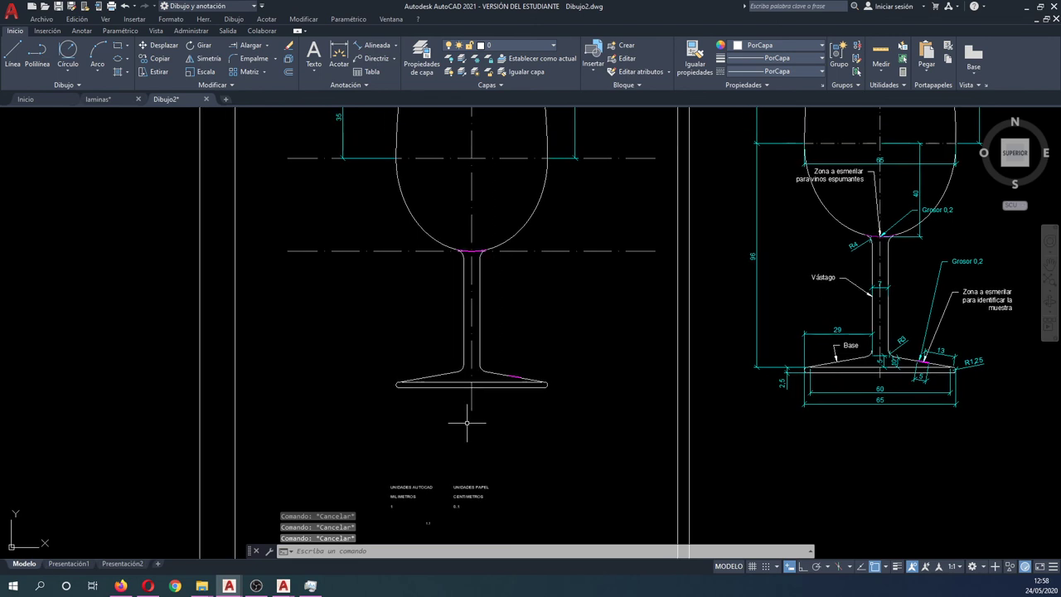
{"action": "scroll", "coordinate": [478, 422], "scroll_direction": "down", "scroll_amount": 2}
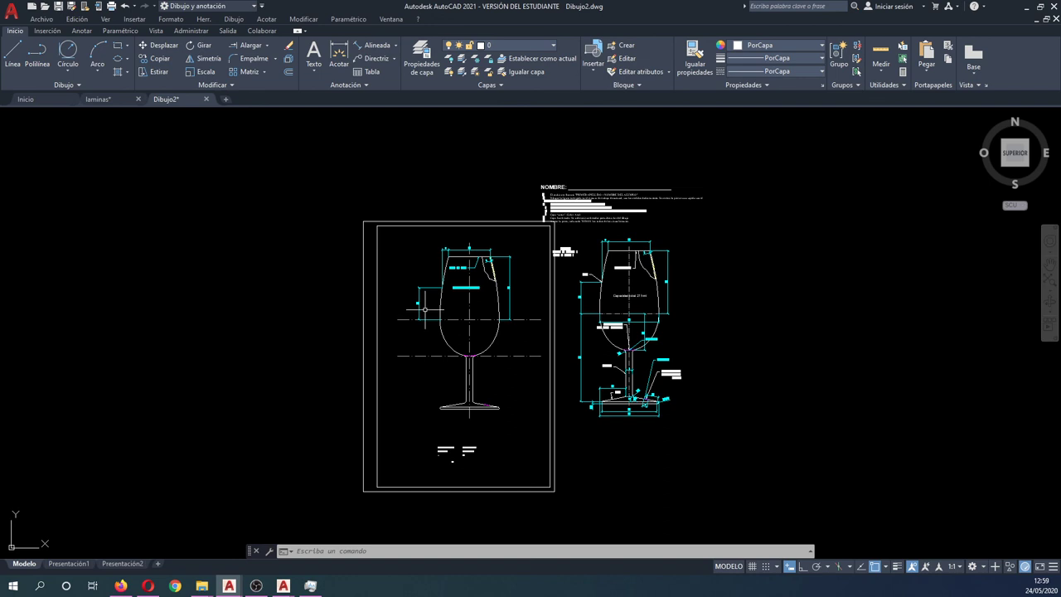
{"action": "scroll", "coordinate": [424, 310], "scroll_direction": "up", "scroll_amount": 2}
{"action": "scroll", "coordinate": [424, 313], "scroll_direction": "down", "scroll_amount": 1}
{"action": "scroll", "coordinate": [424, 315], "scroll_direction": "down", "scroll_amount": 3}
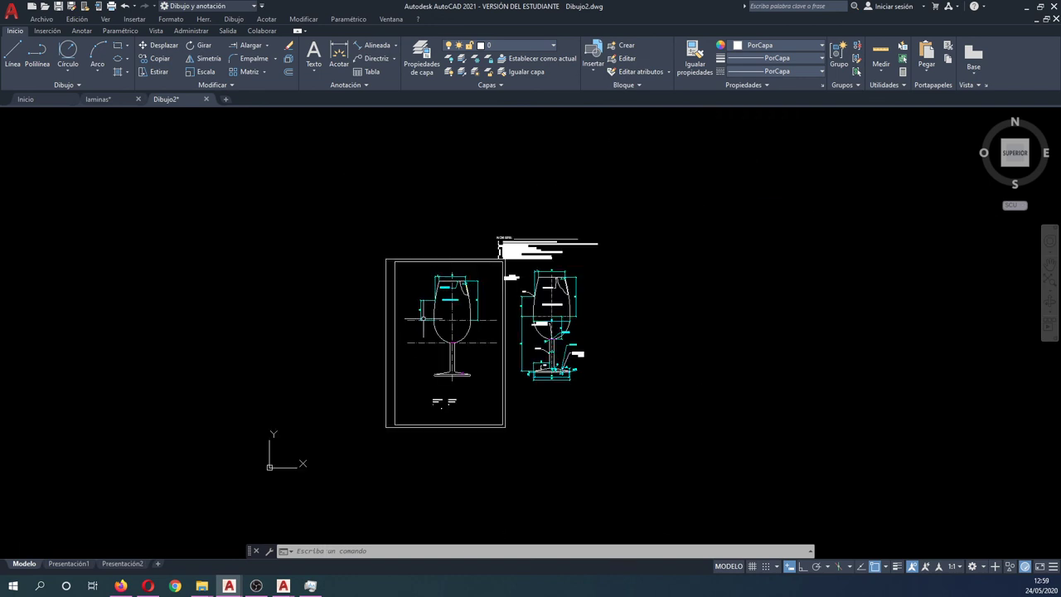
{"action": "middle_click_drag", "start_coordinate": [478, 370], "coordinate": [476, 371]}
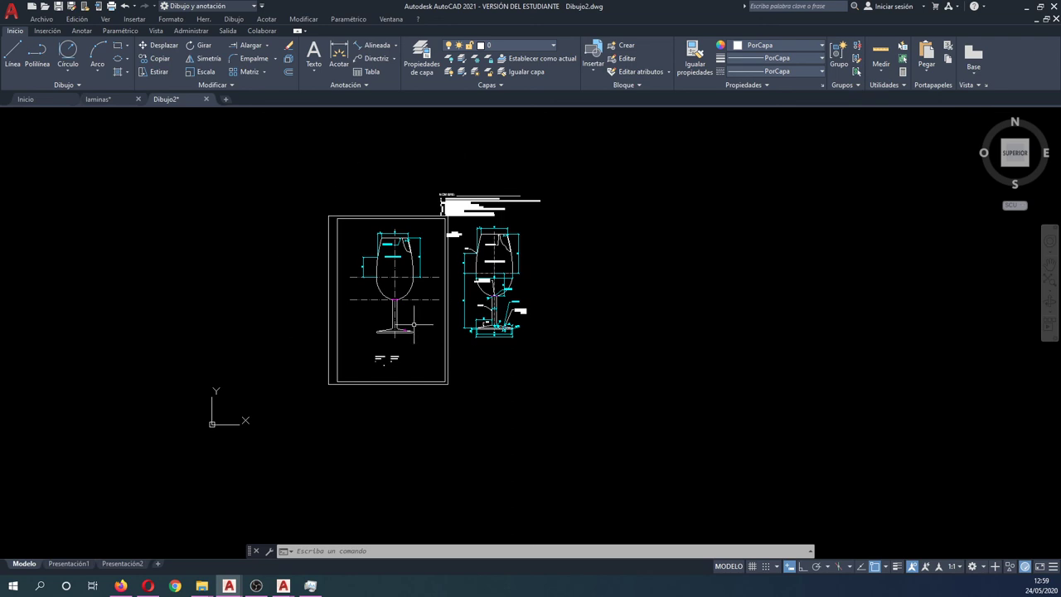